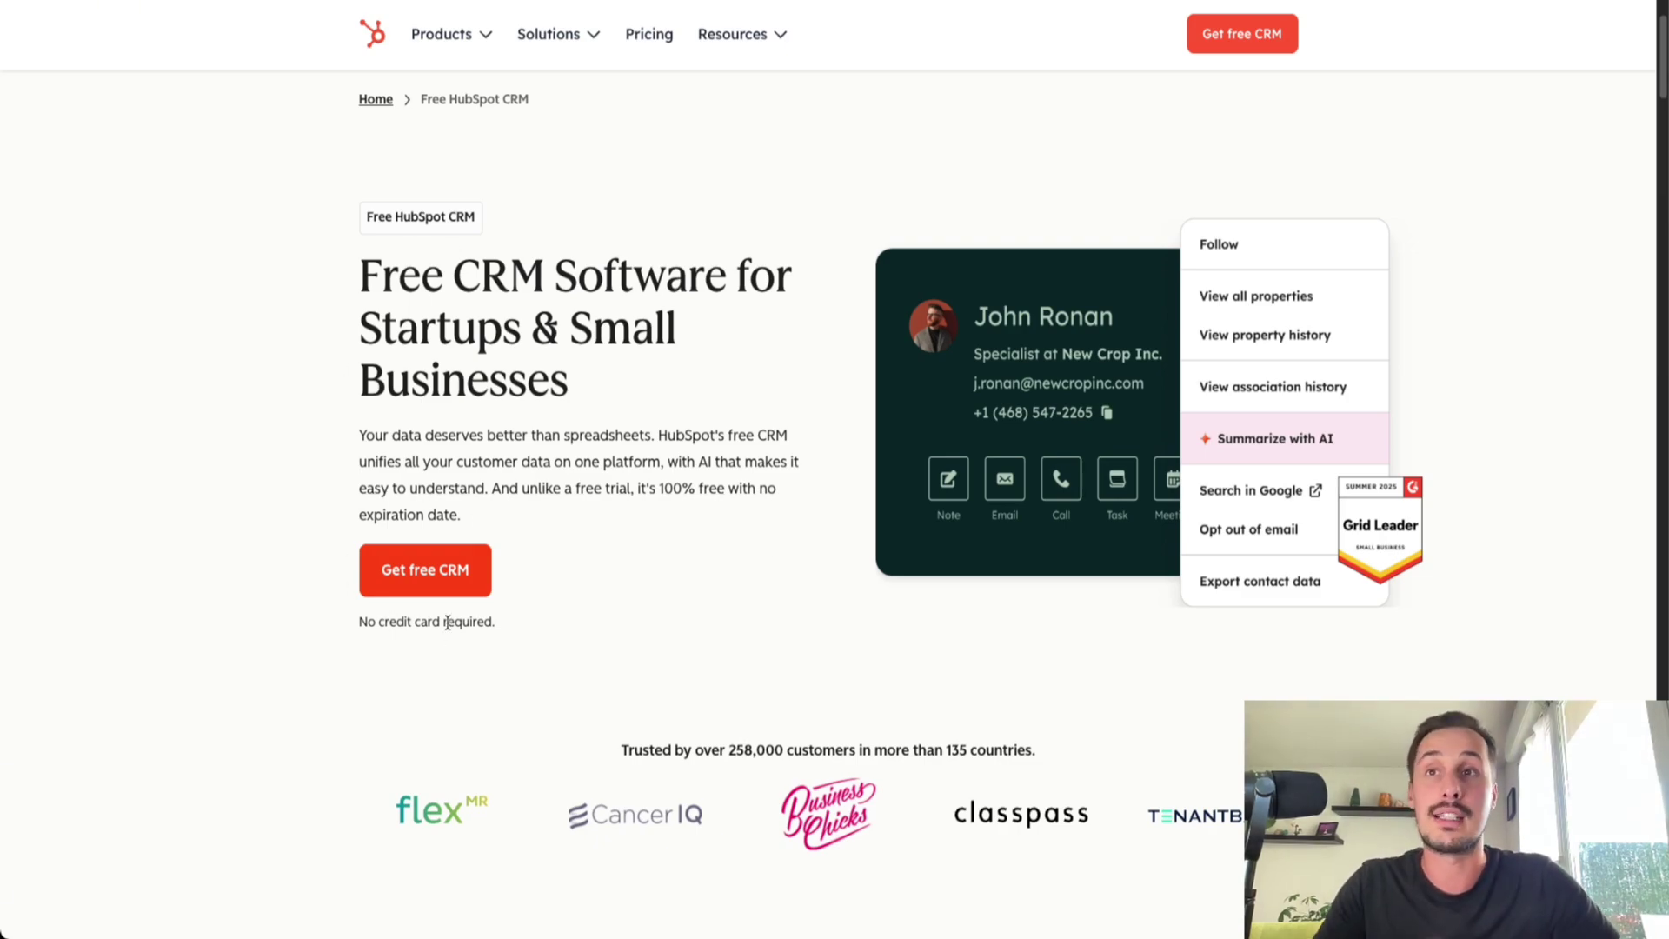
# Open the sign-up page for the free CRM and review the options for creating a free account
pyautogui.click(425, 570)
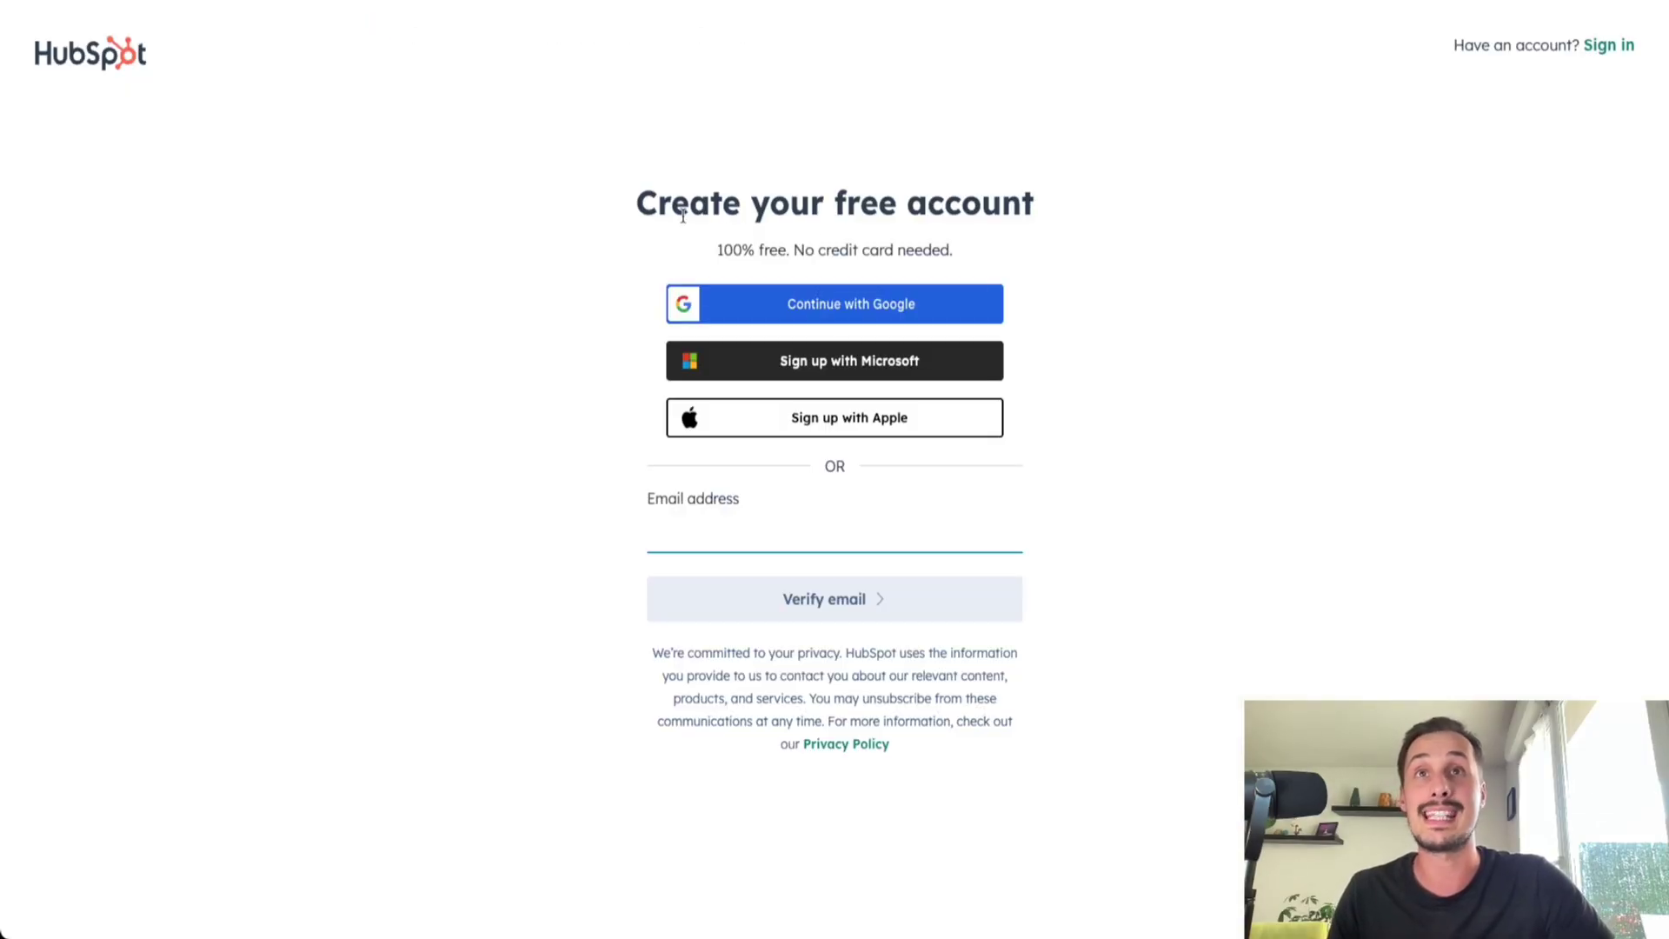
pyautogui.moveTo(632, 213); pyautogui.dragTo(1036, 223)
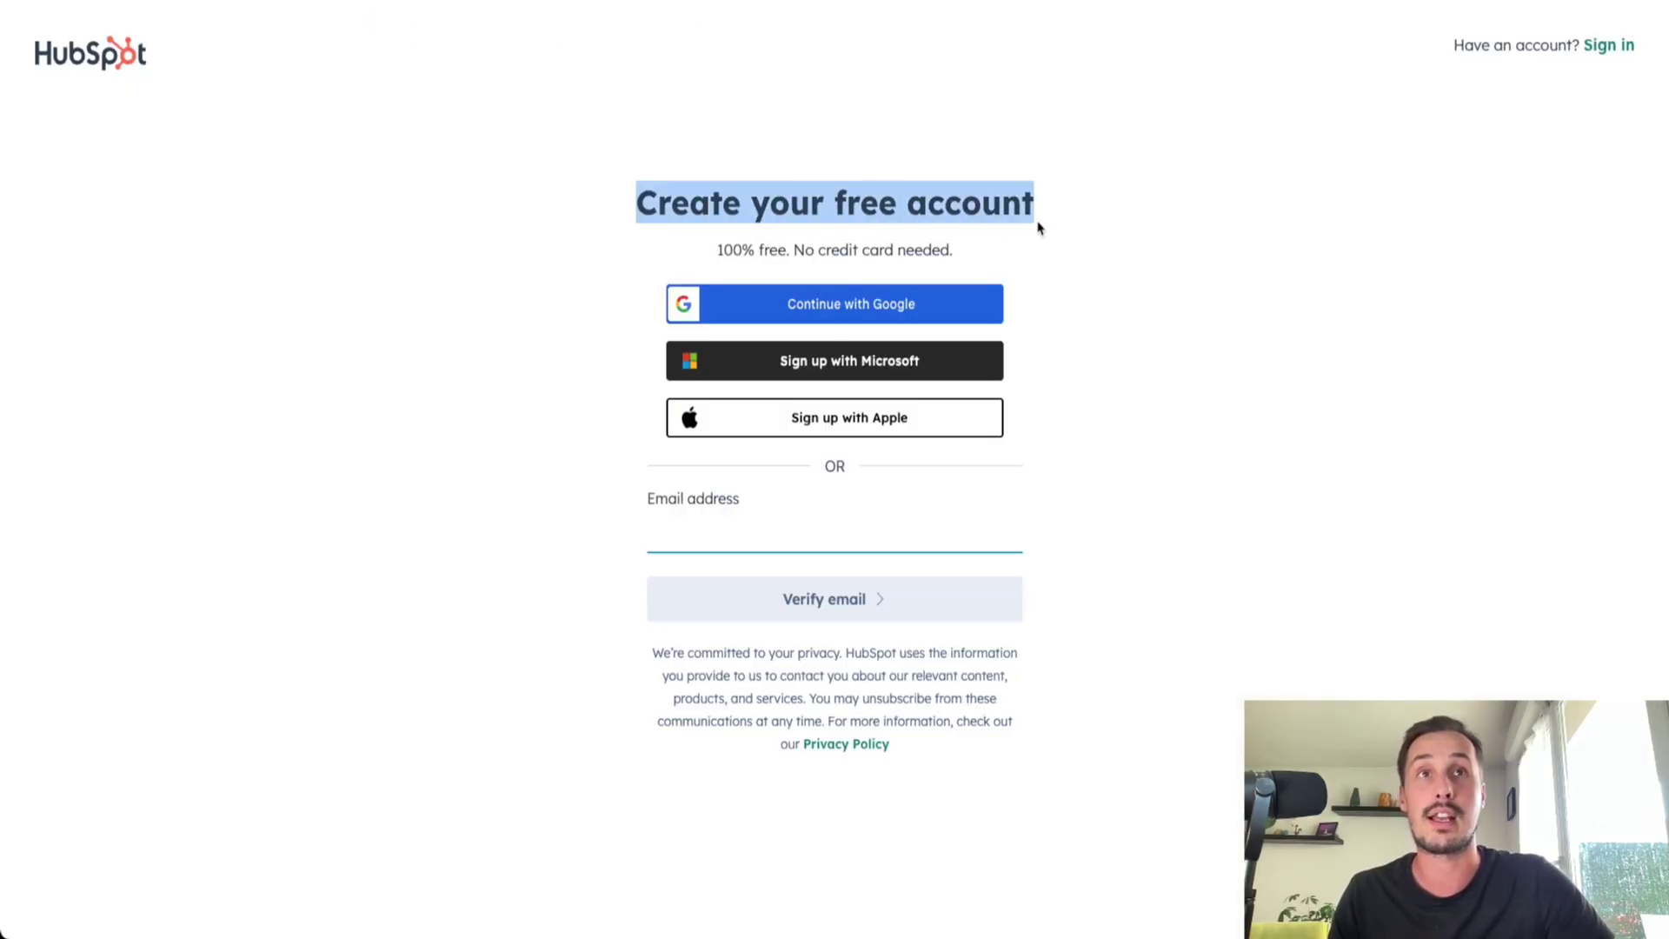
pyautogui.click(814, 310)
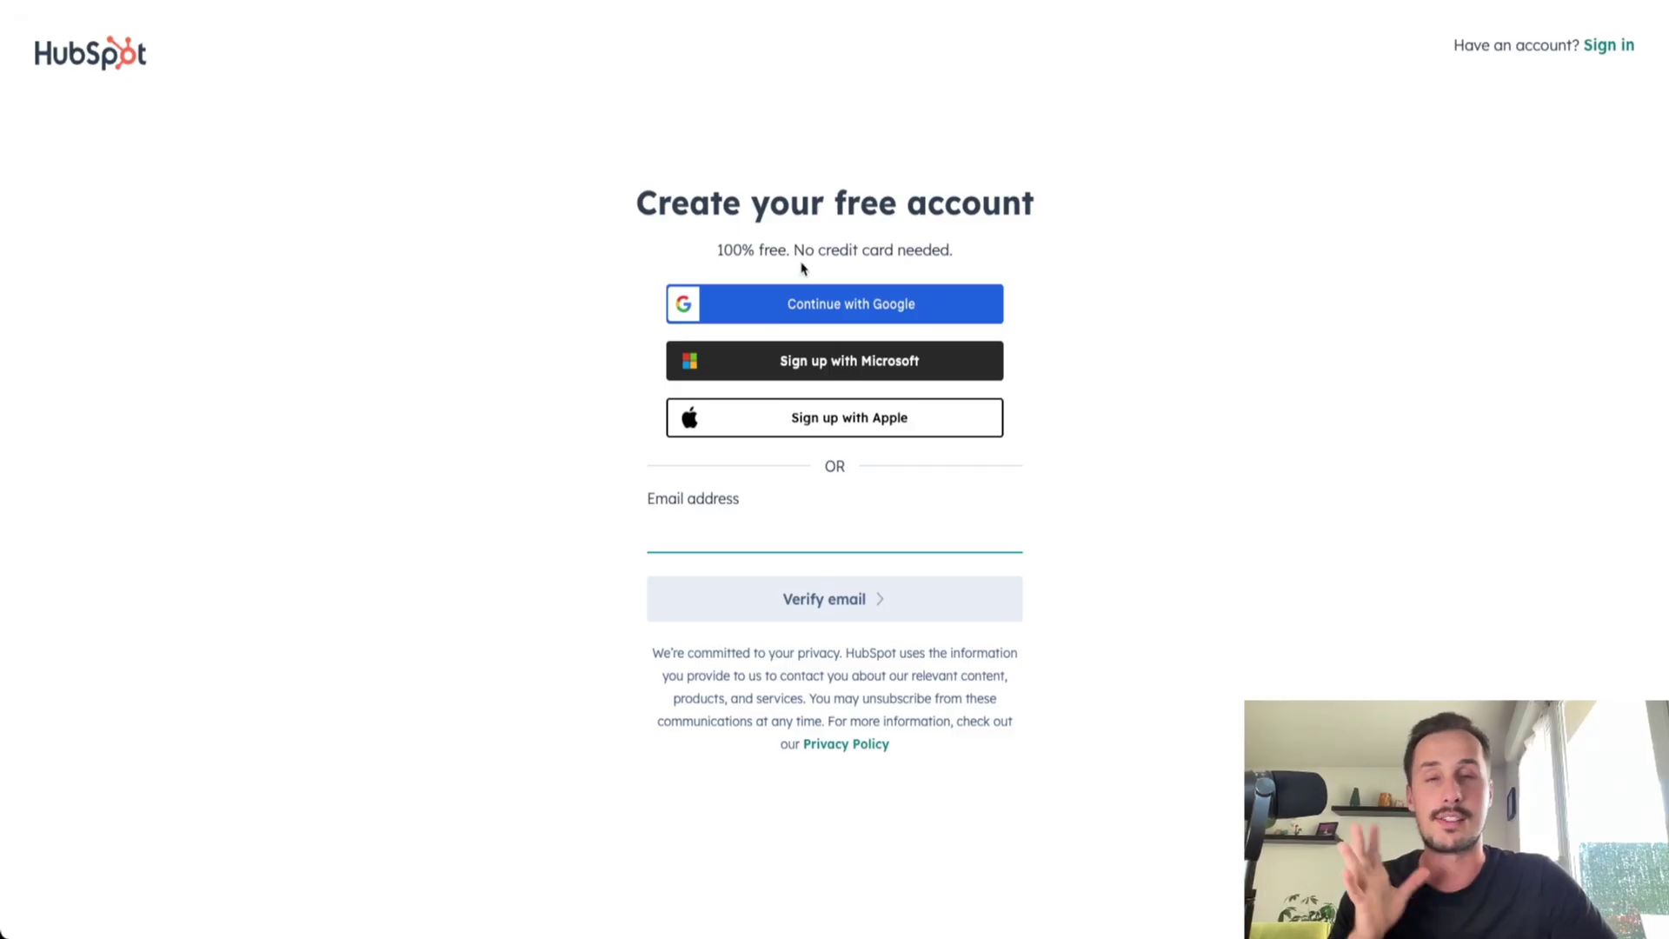
pyautogui.moveTo(796, 252); pyautogui.dragTo(943, 271)
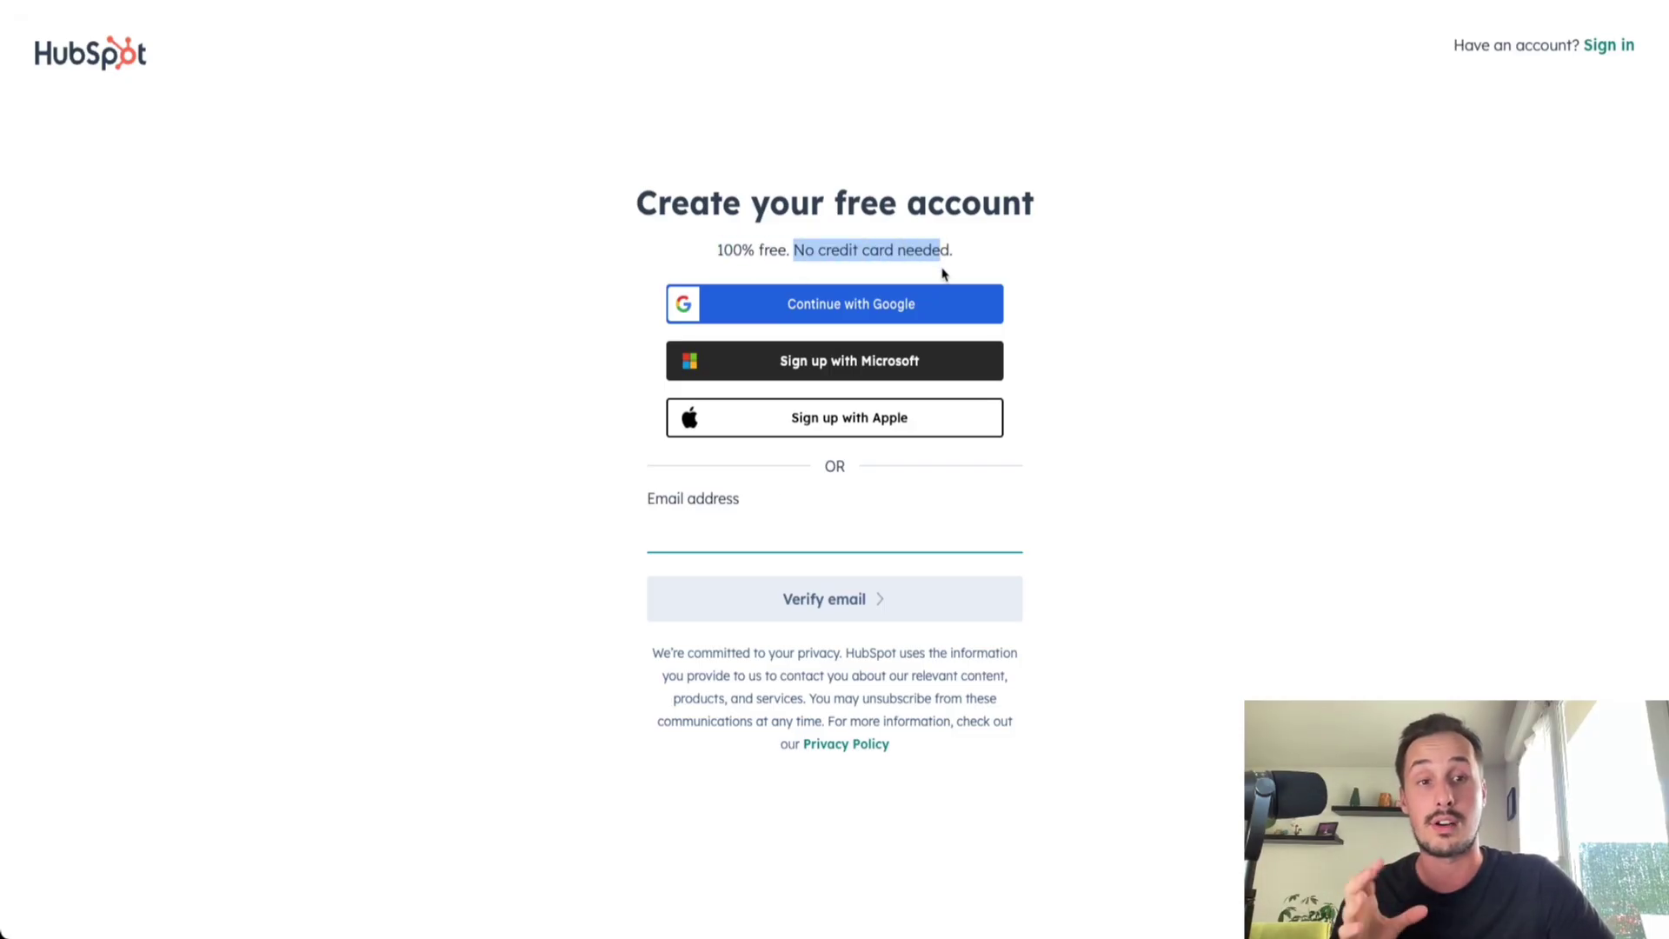
pyautogui.click(1075, 251)
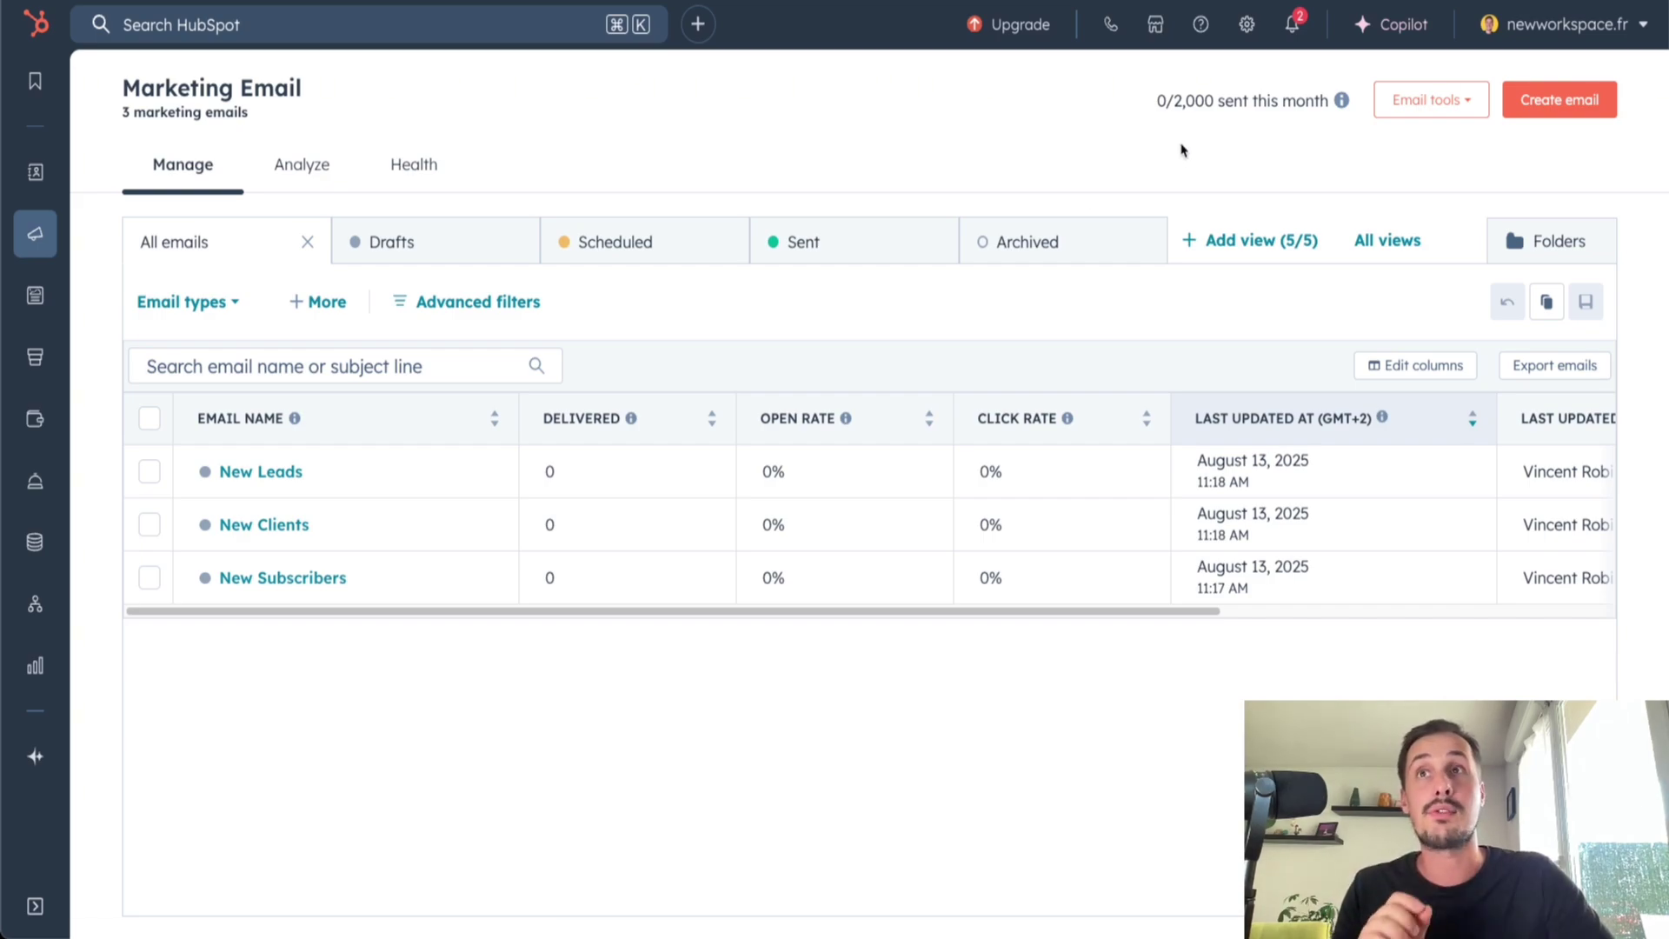
# Open the account's marketing email settings at the footer configuration
pyautogui.click(1246, 26)
pyautogui.scroll(-10, 209, 613)
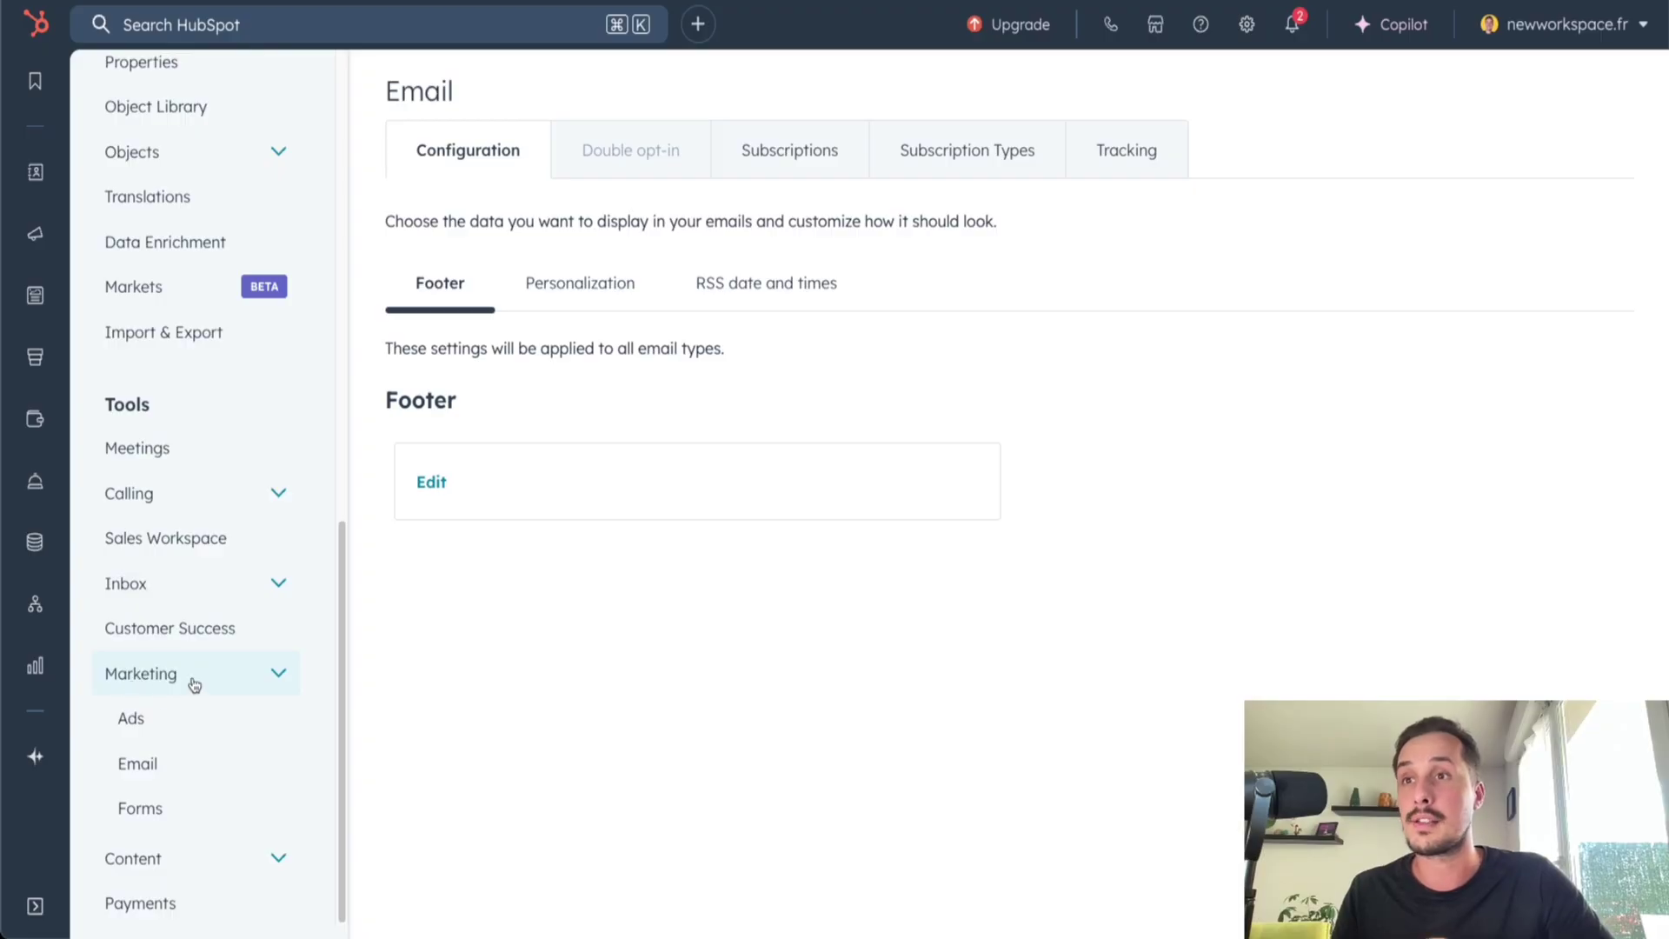
pyautogui.click(148, 766)
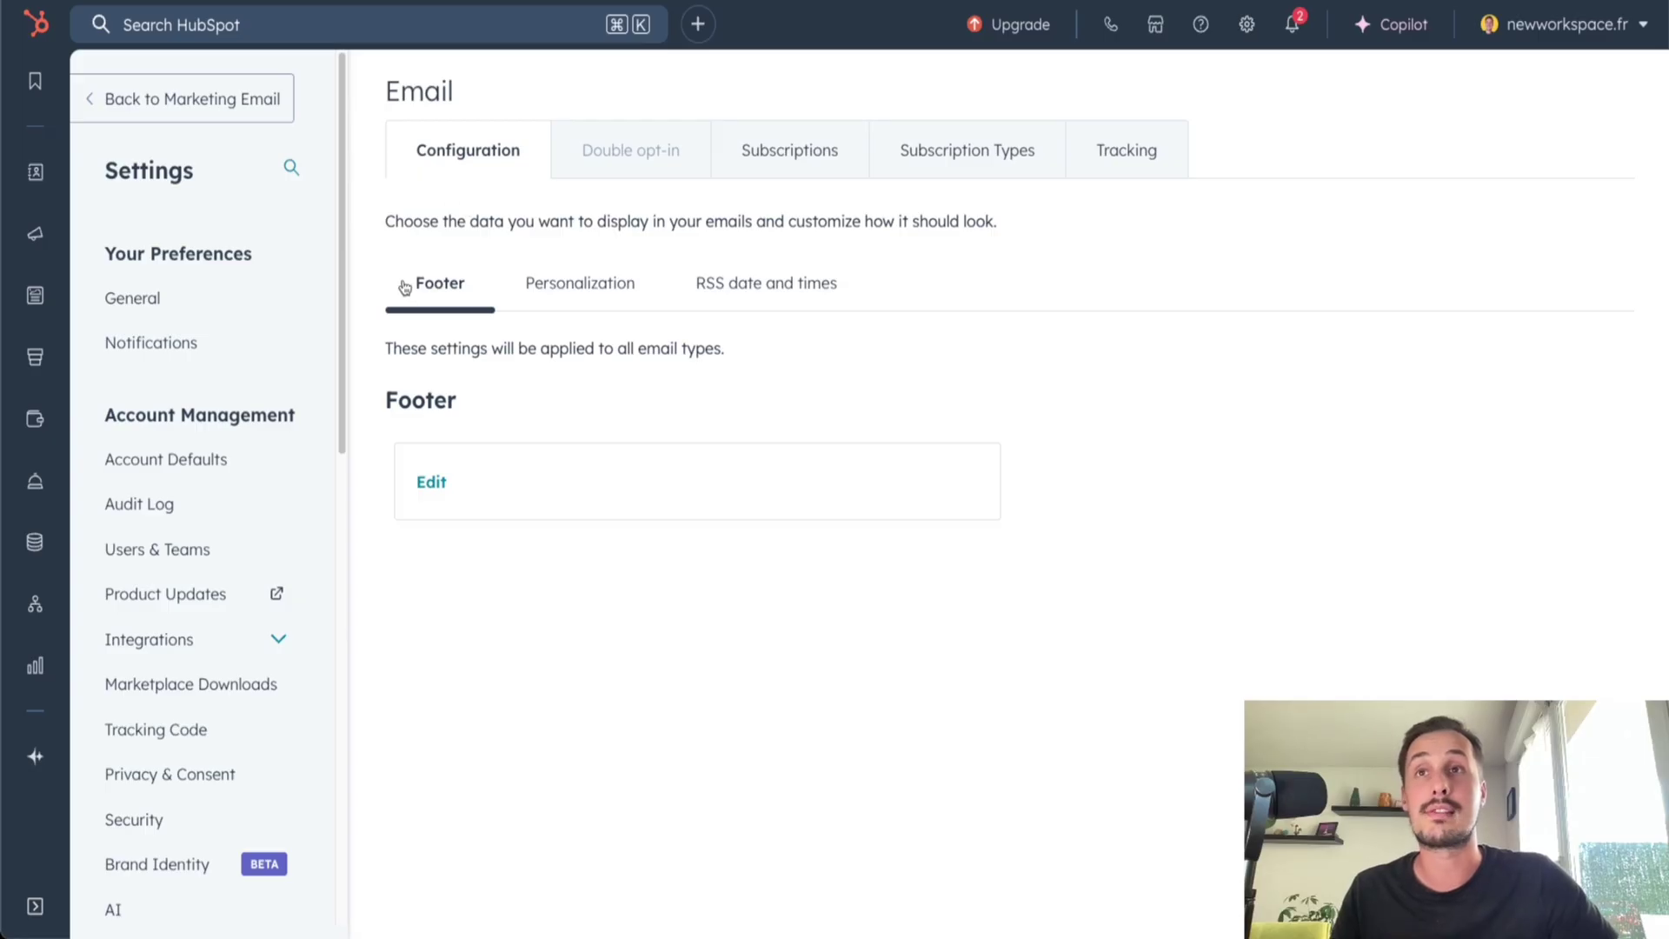
pyautogui.moveTo(374, 410); pyautogui.dragTo(465, 406)
pyautogui.click(410, 407)
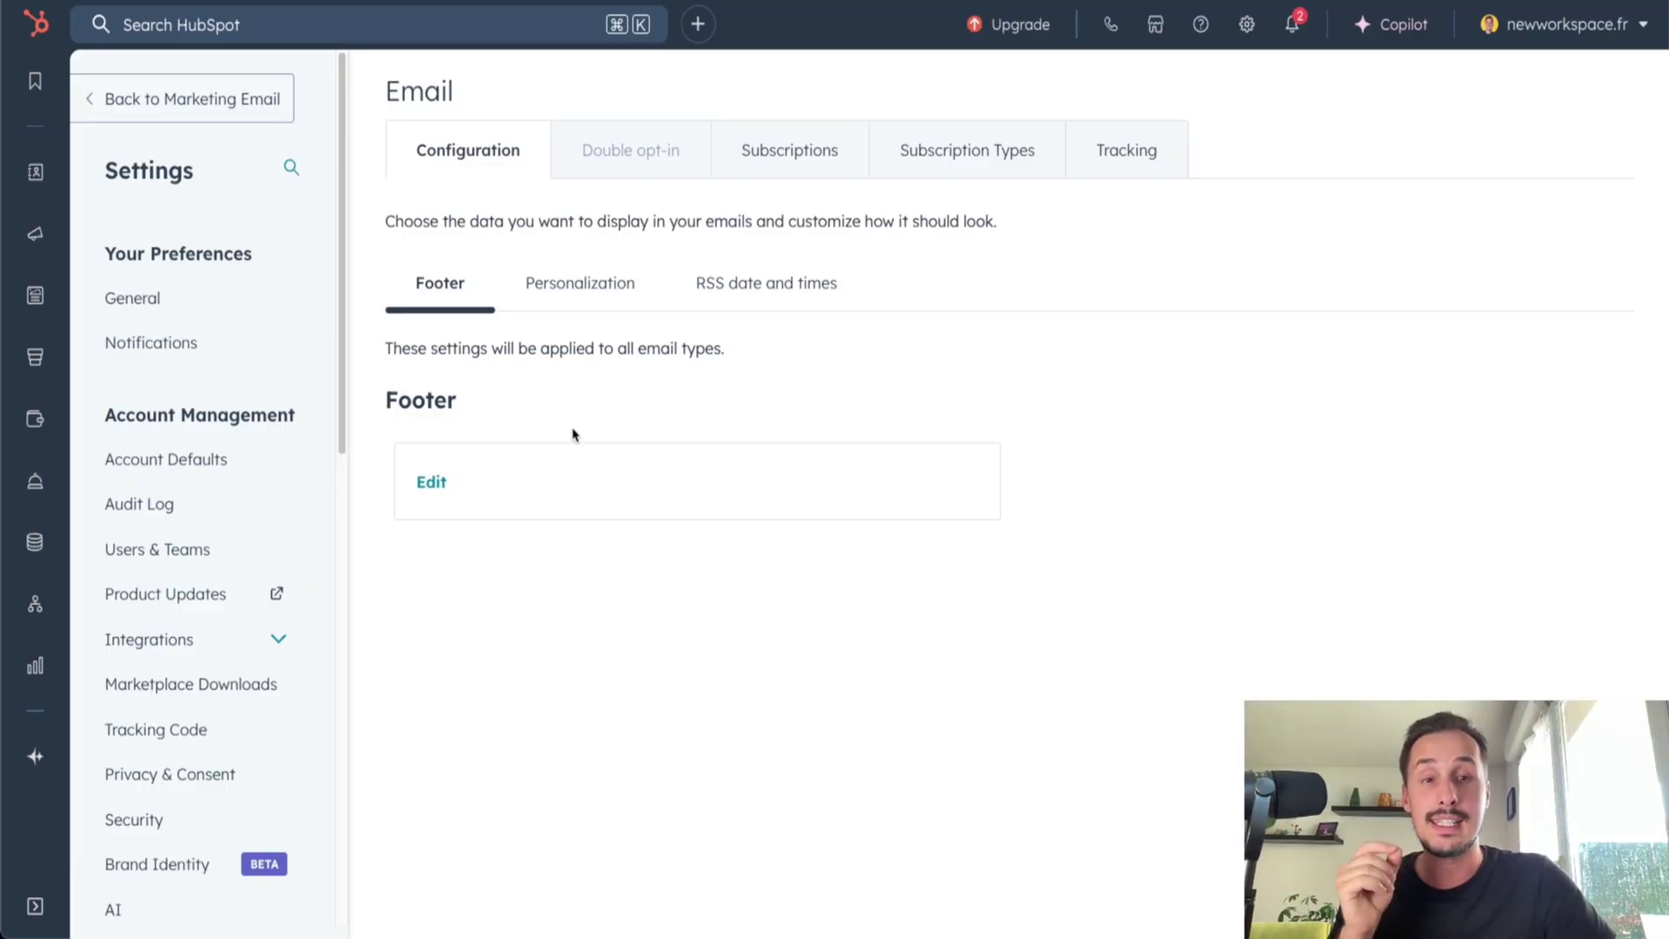
# Fill in the default email footer with the company name GiveMeLeads and the company's street address, city and state, and confirm the update
pyautogui.click(431, 484)
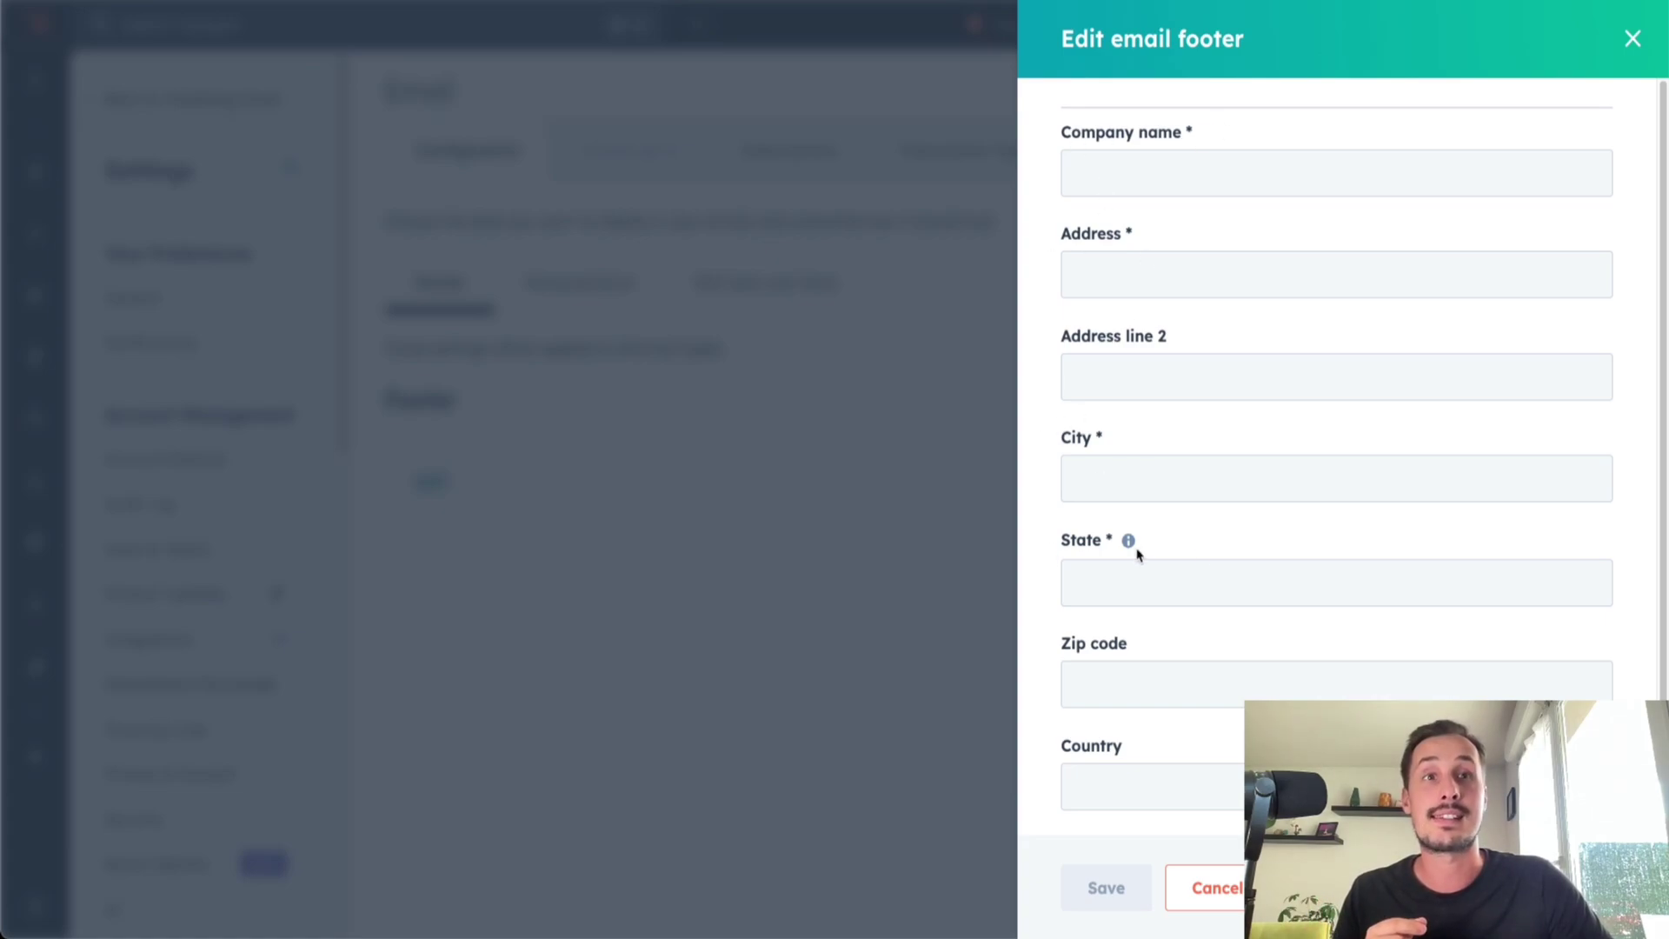
pyautogui.scroll(-2, 1206, 548)
pyautogui.scroll(2, 1225, 500)
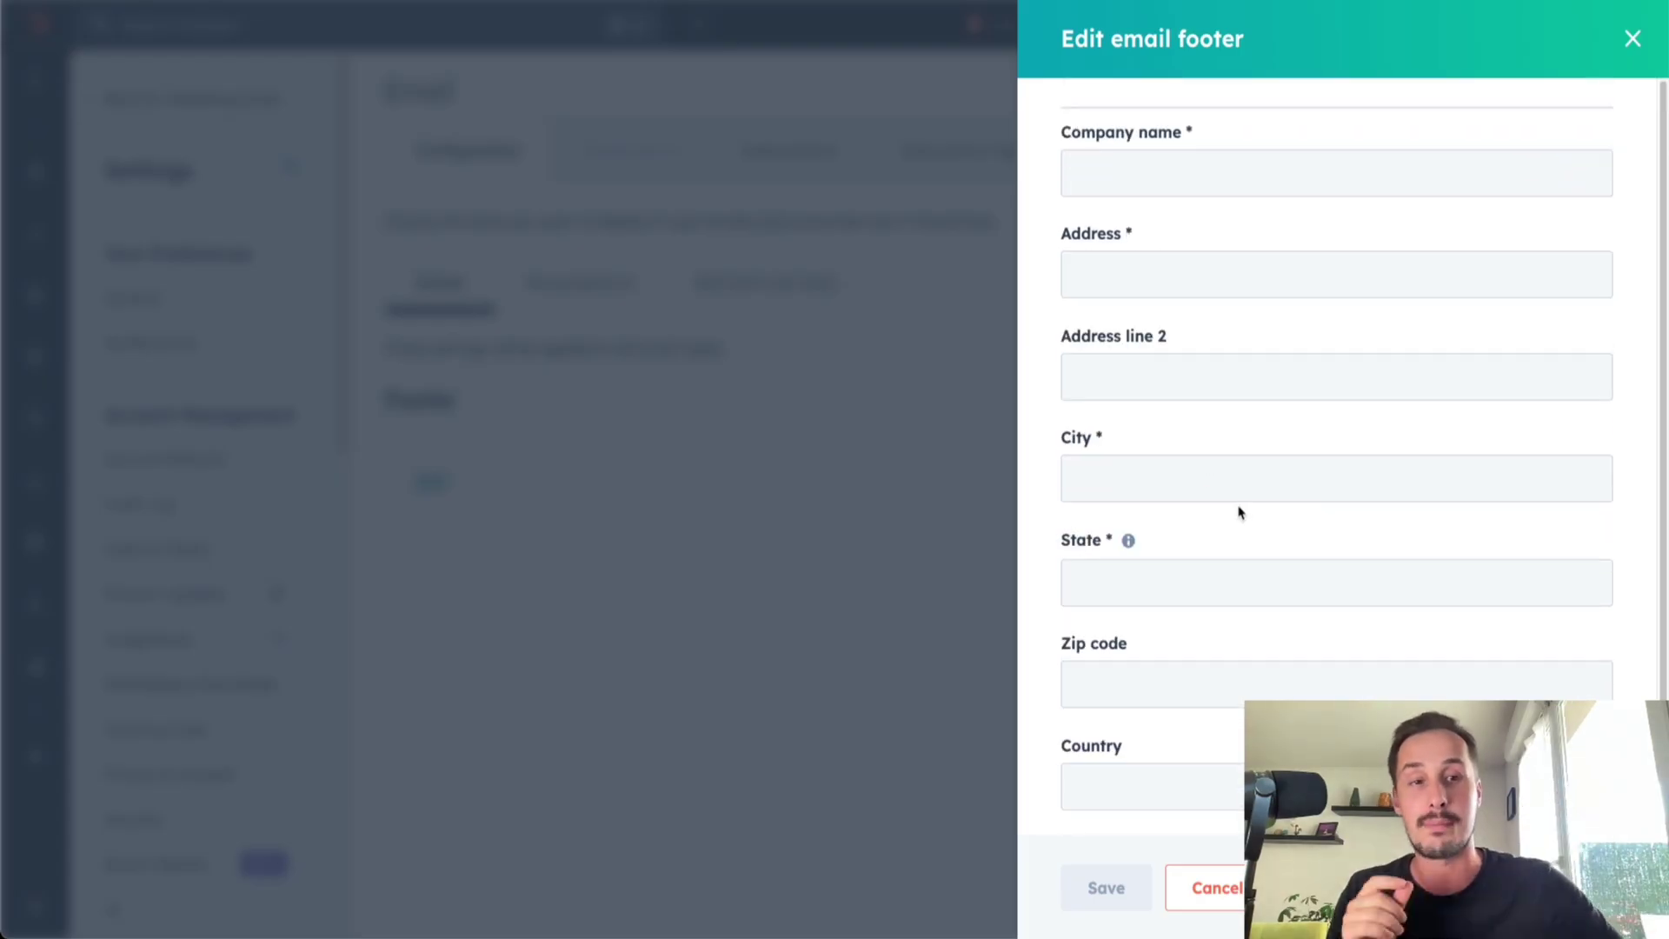
pyautogui.click(1169, 241)
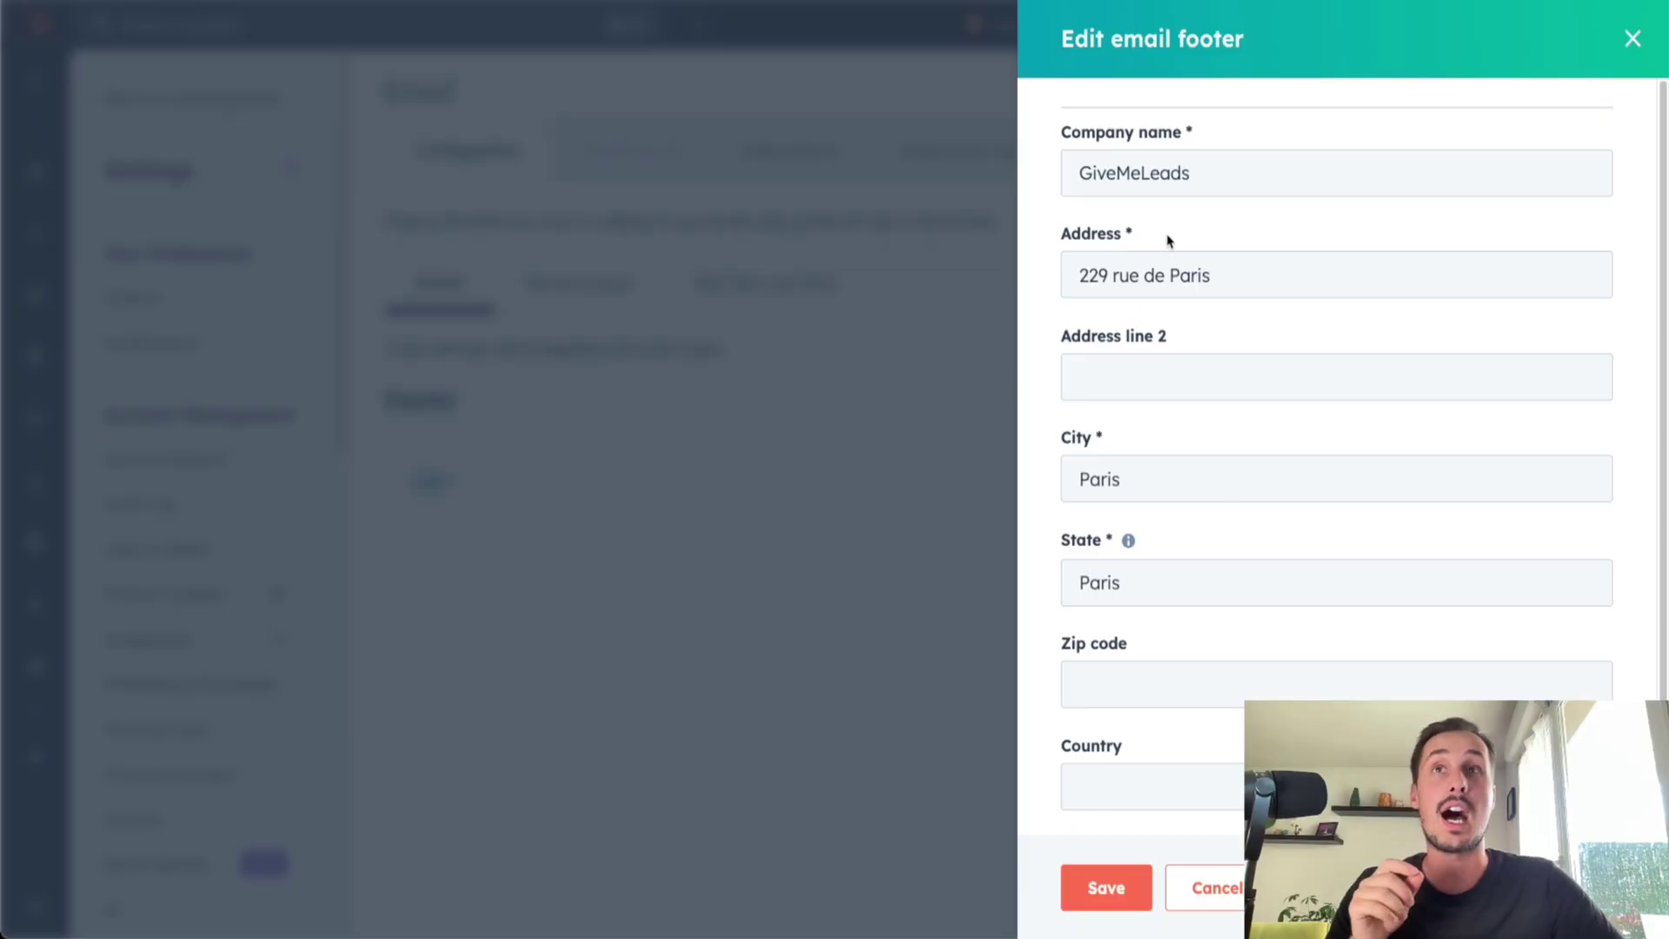
pyautogui.click(1107, 890)
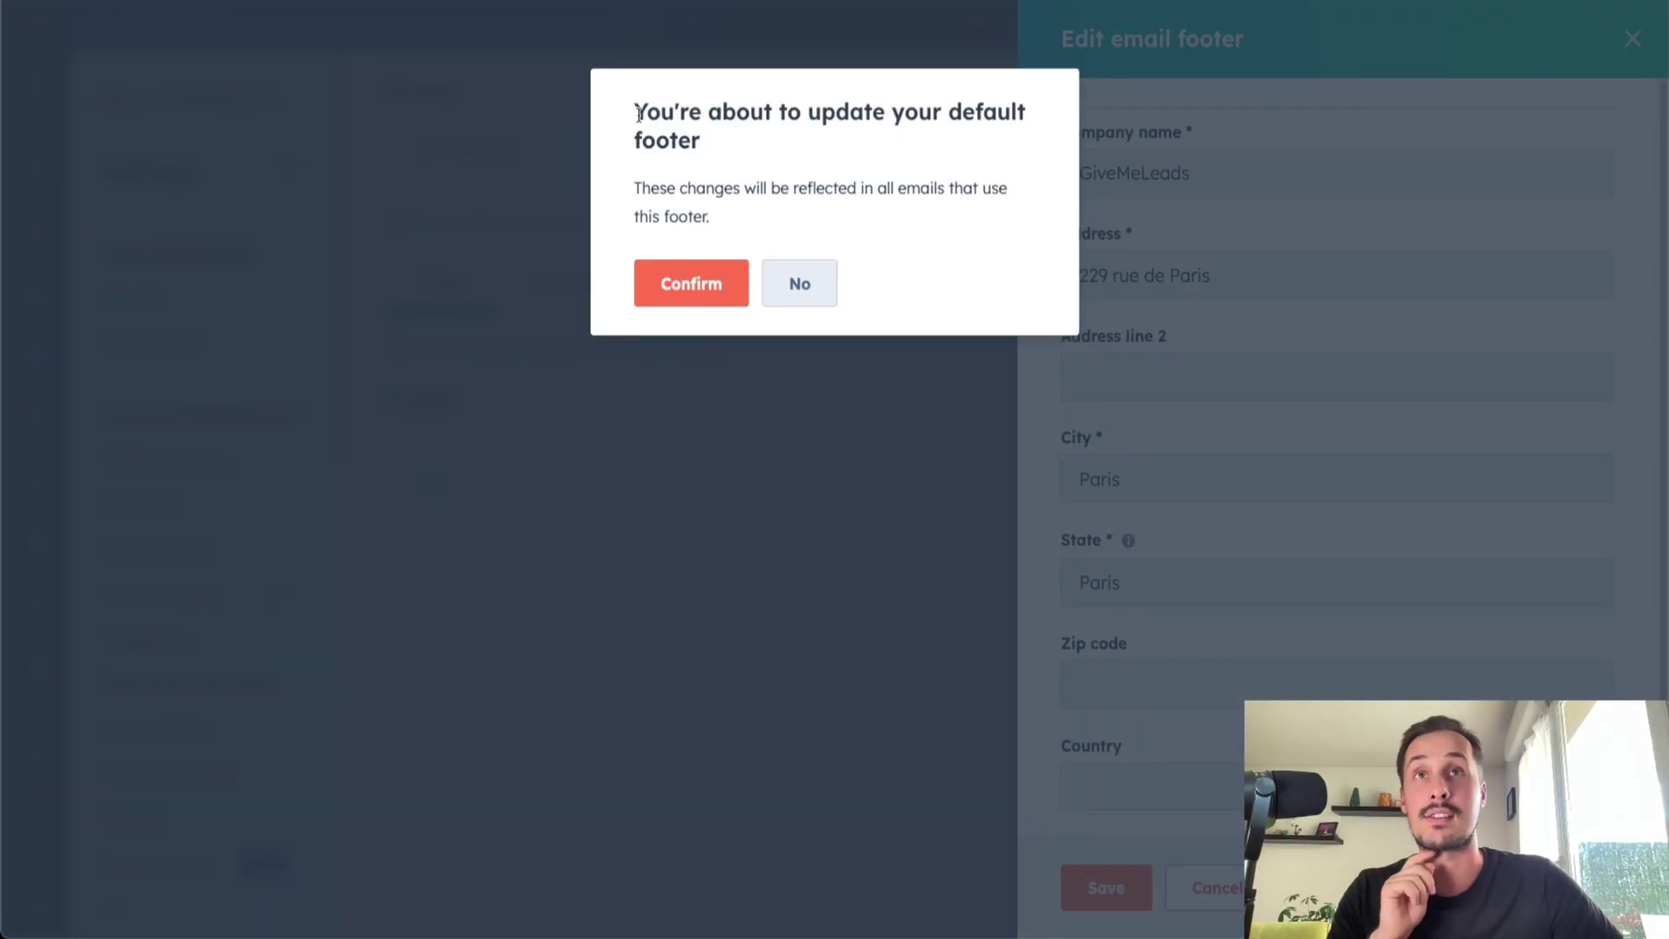
pyautogui.moveTo(631, 113); pyautogui.dragTo(872, 138)
pyautogui.moveTo(633, 188); pyautogui.dragTo(880, 193)
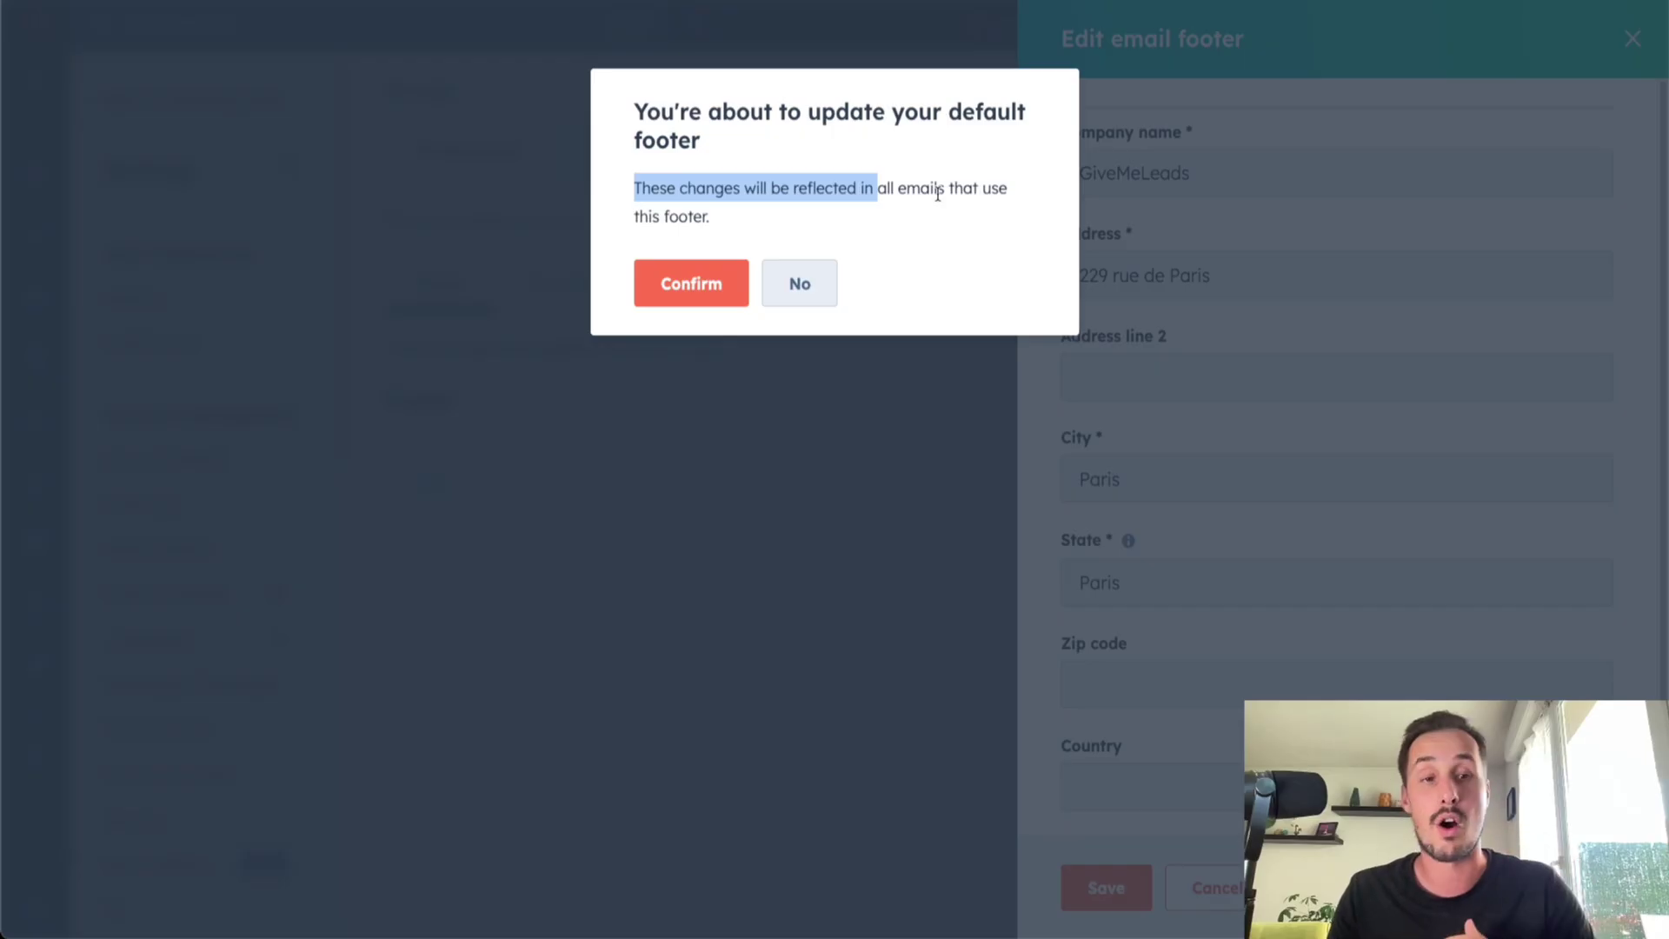
pyautogui.click(739, 227)
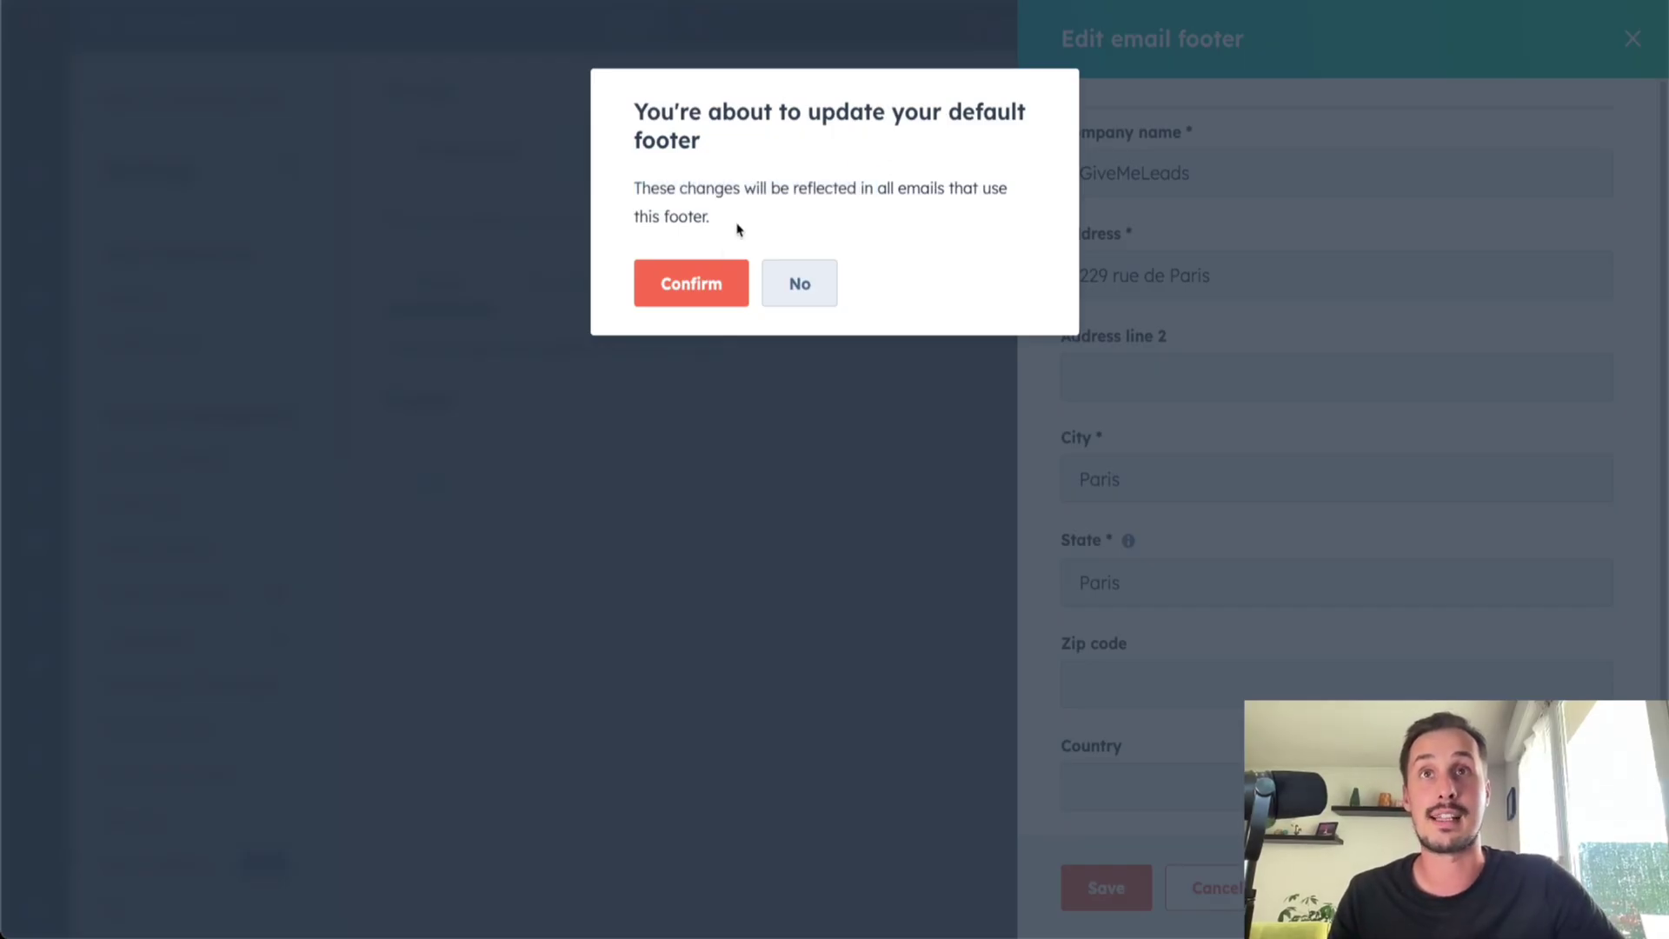
pyautogui.click(679, 287)
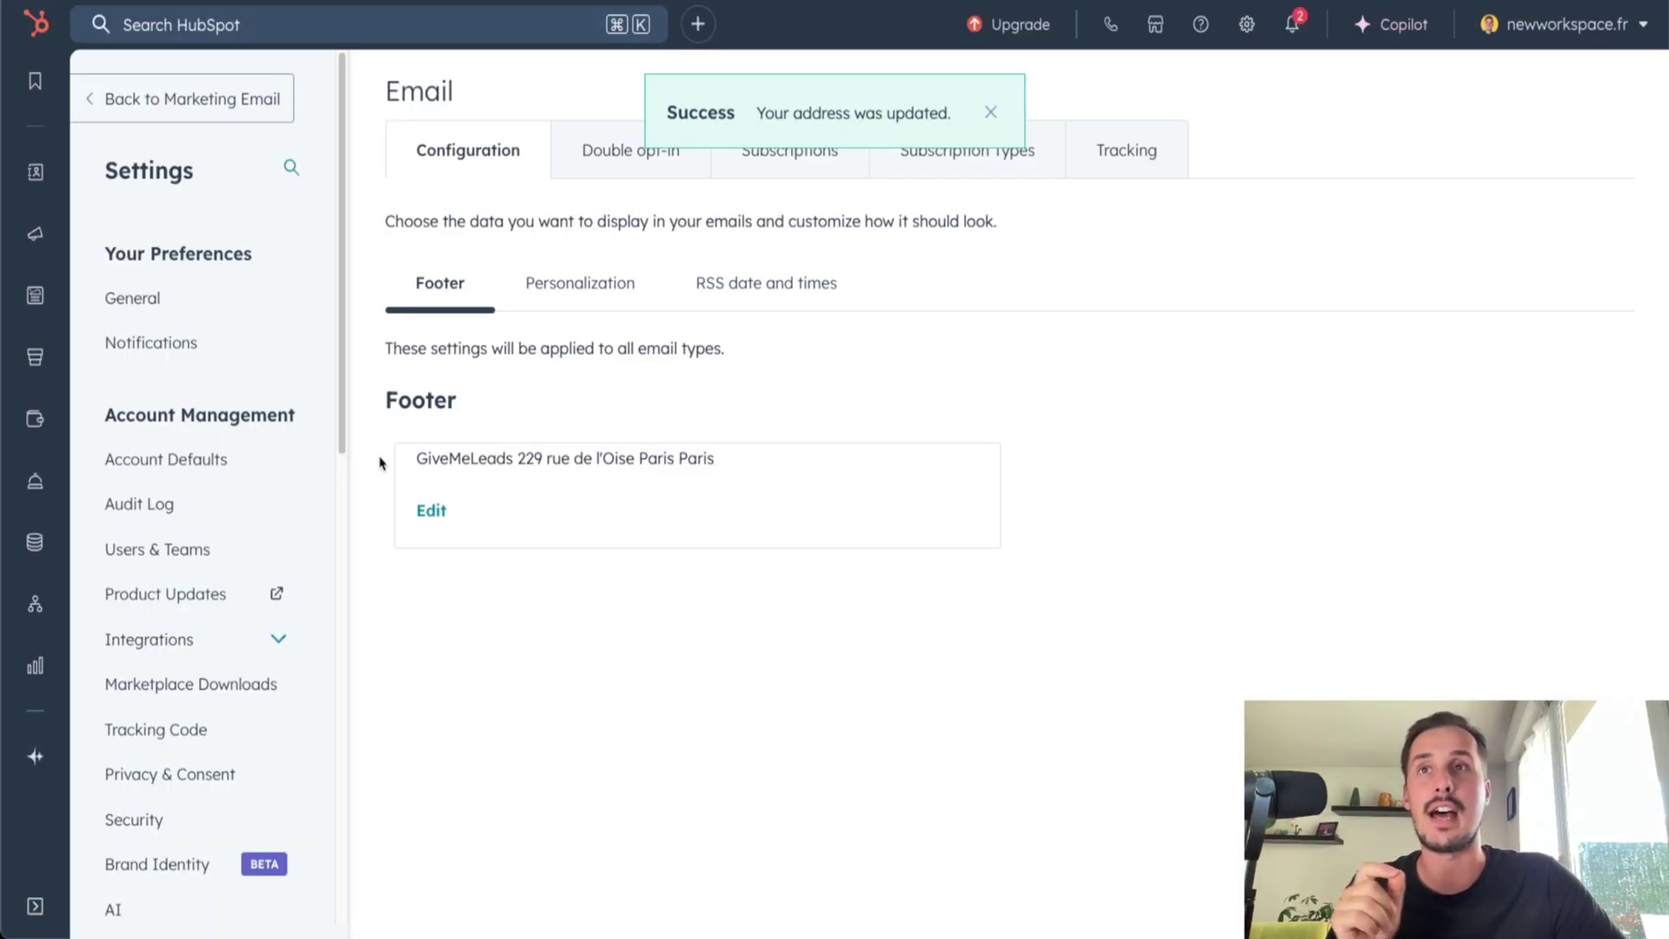
pyautogui.moveTo(417, 458); pyautogui.dragTo(542, 458)
pyautogui.click(579, 461)
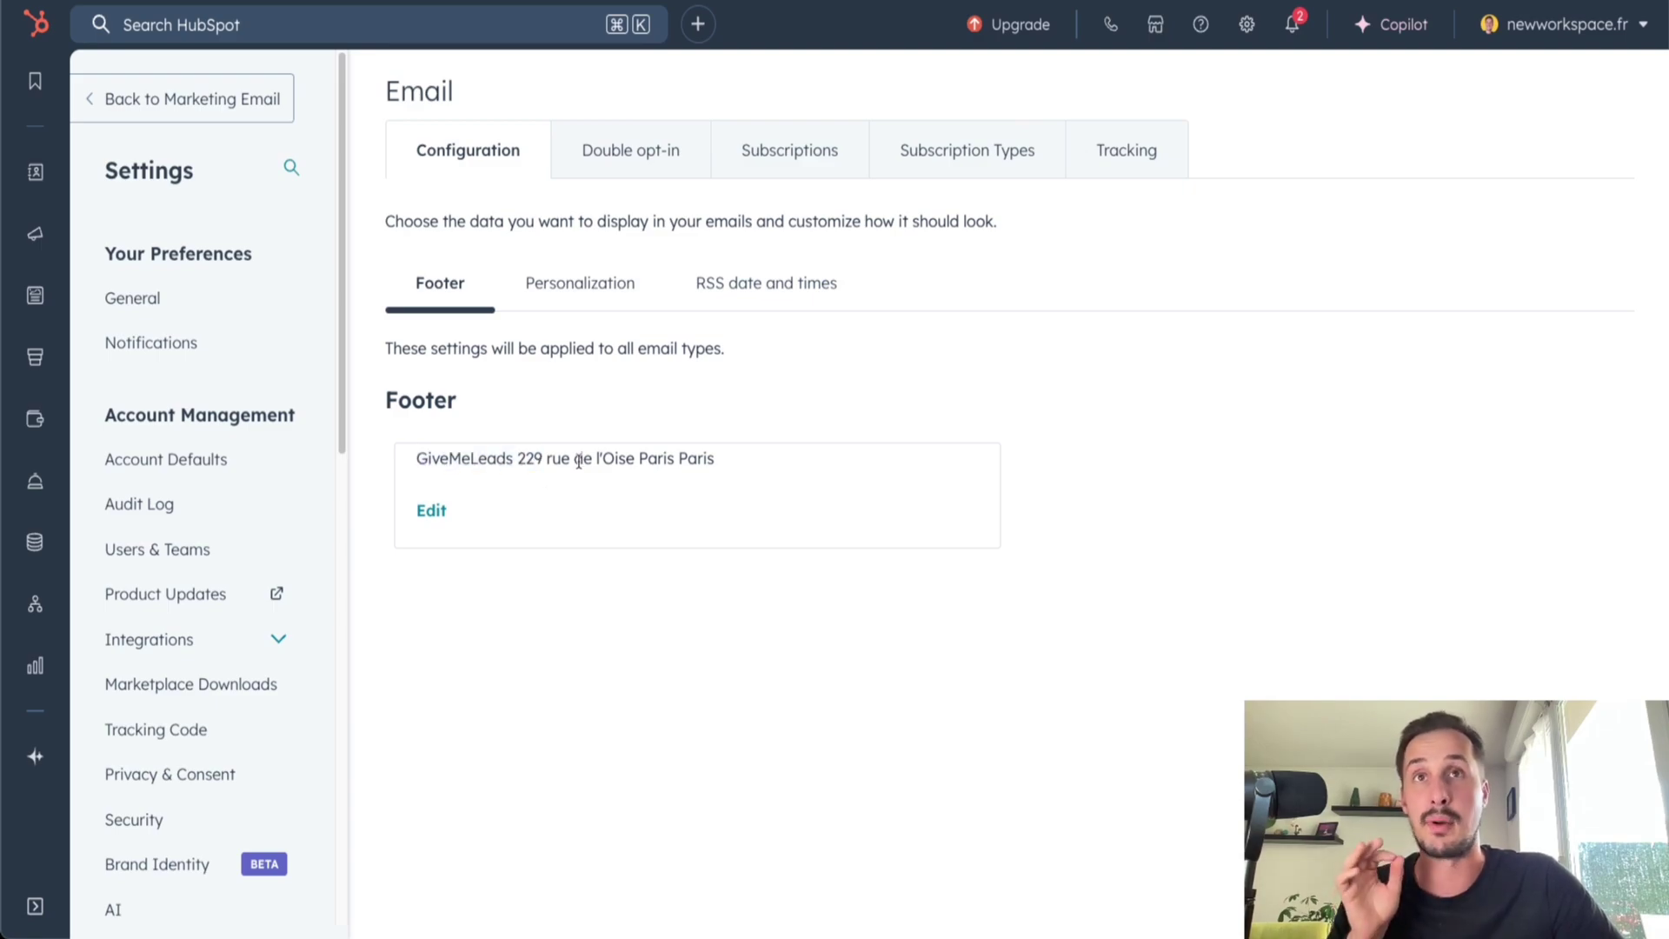
# Start a new email subscription type in English with the subscription name "New videos"
pyautogui.click(627, 148)
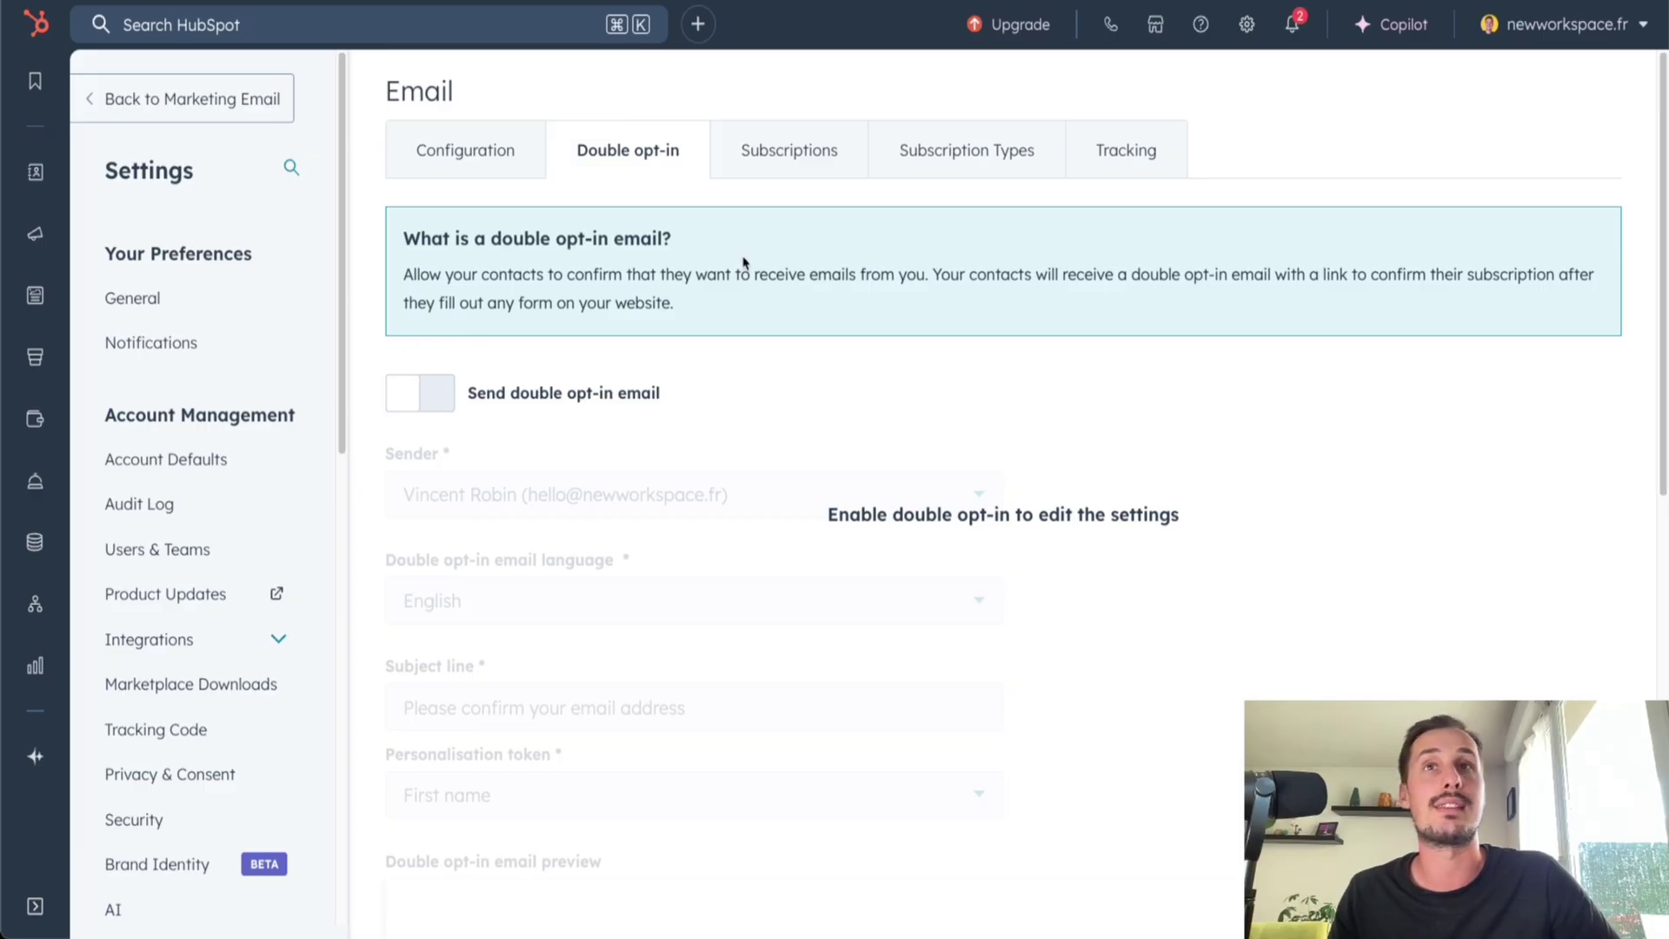
pyautogui.click(966, 150)
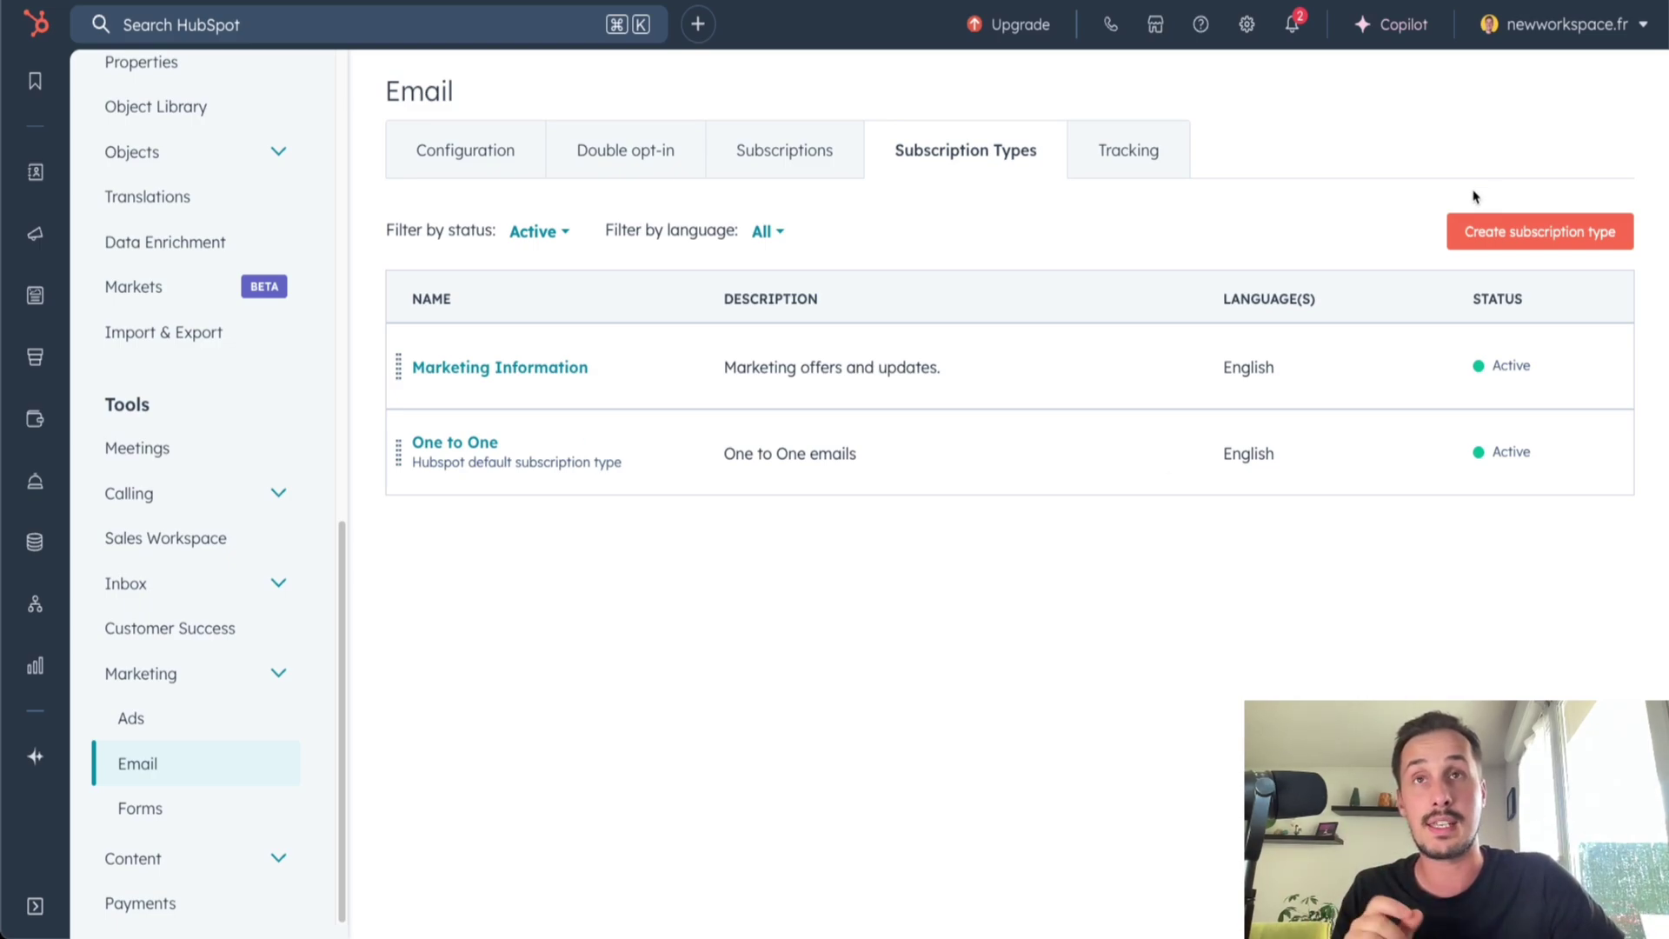
pyautogui.click(1513, 235)
pyautogui.click(906, 170)
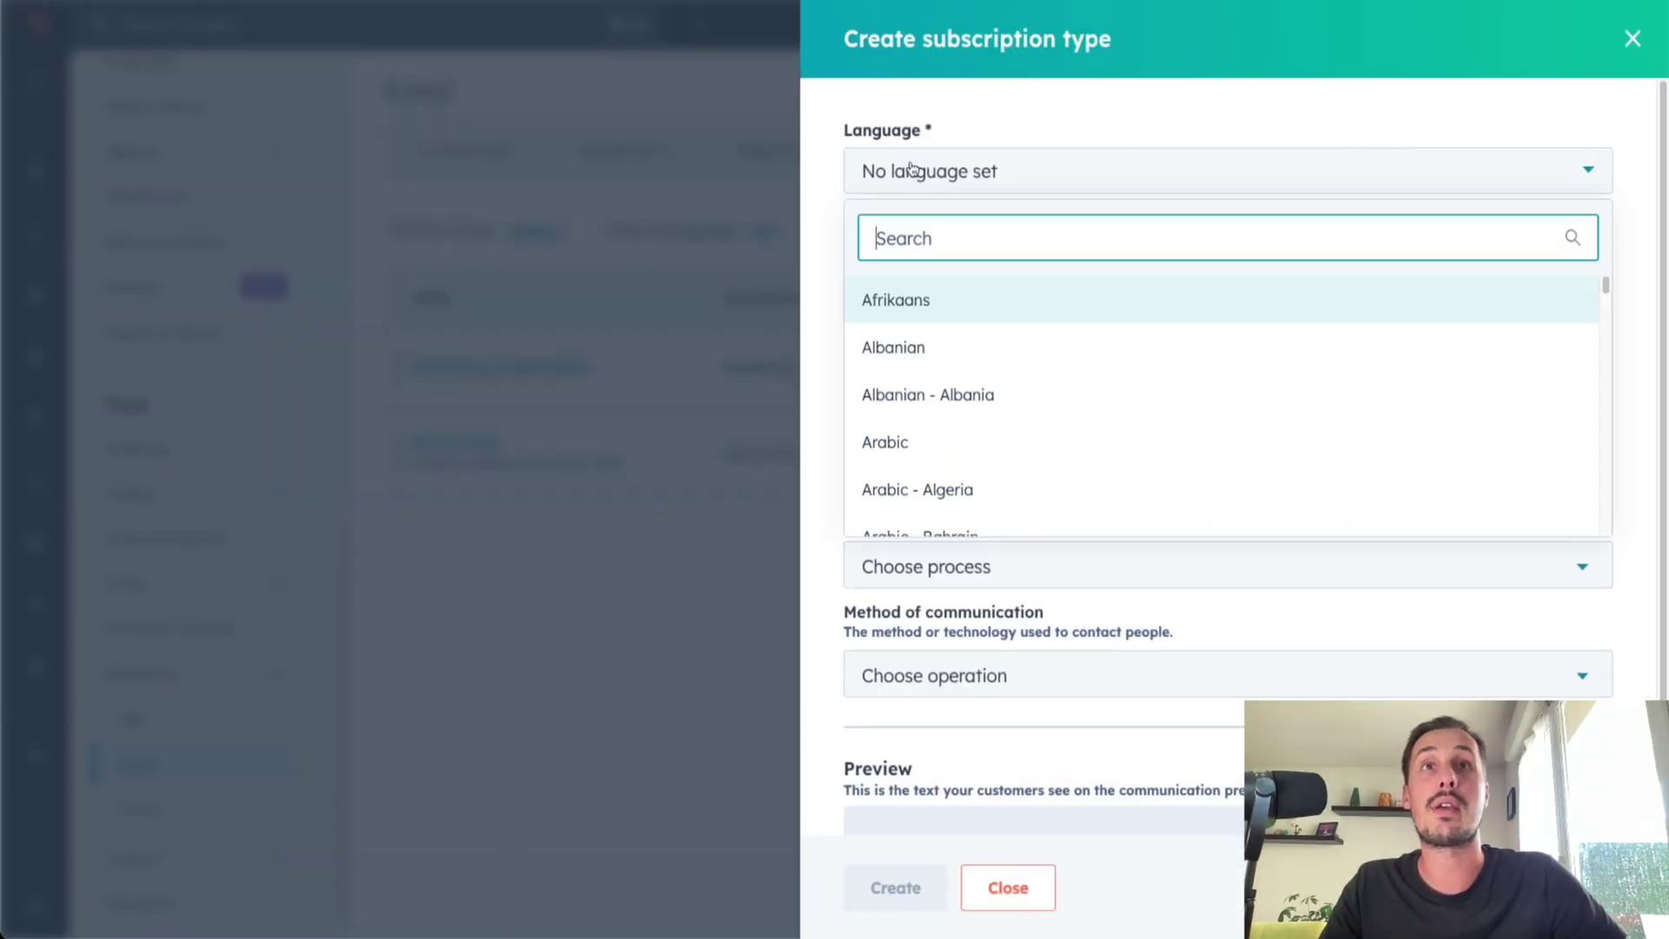
pyautogui.write('englis')
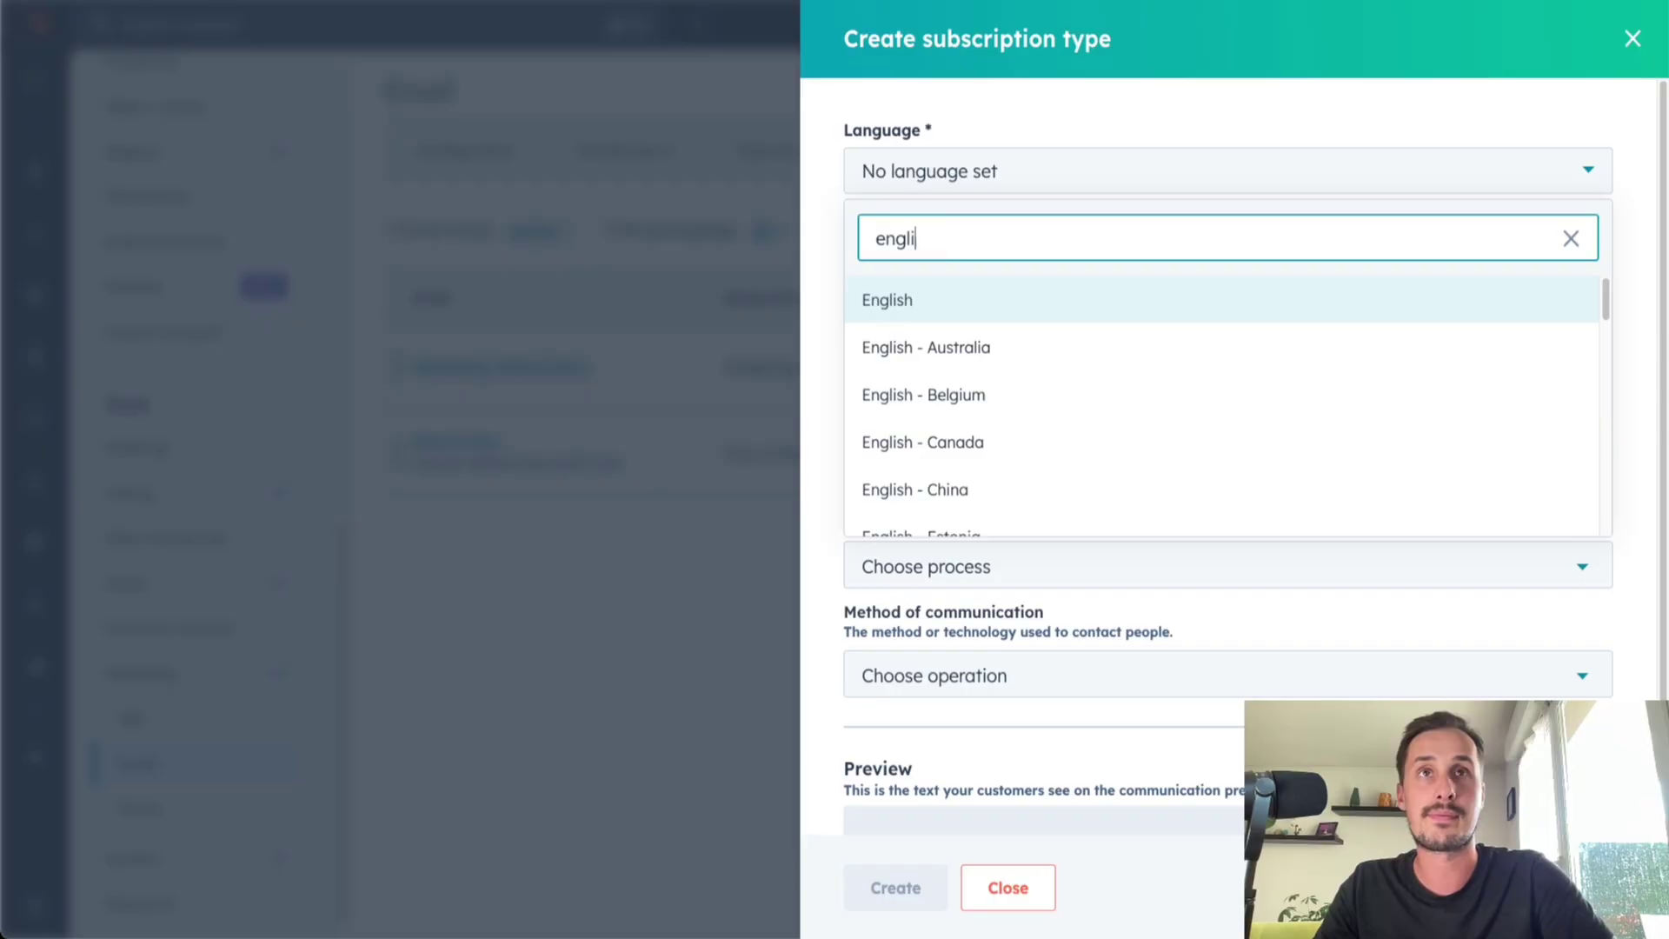
pyautogui.click(946, 294)
pyautogui.click(947, 284)
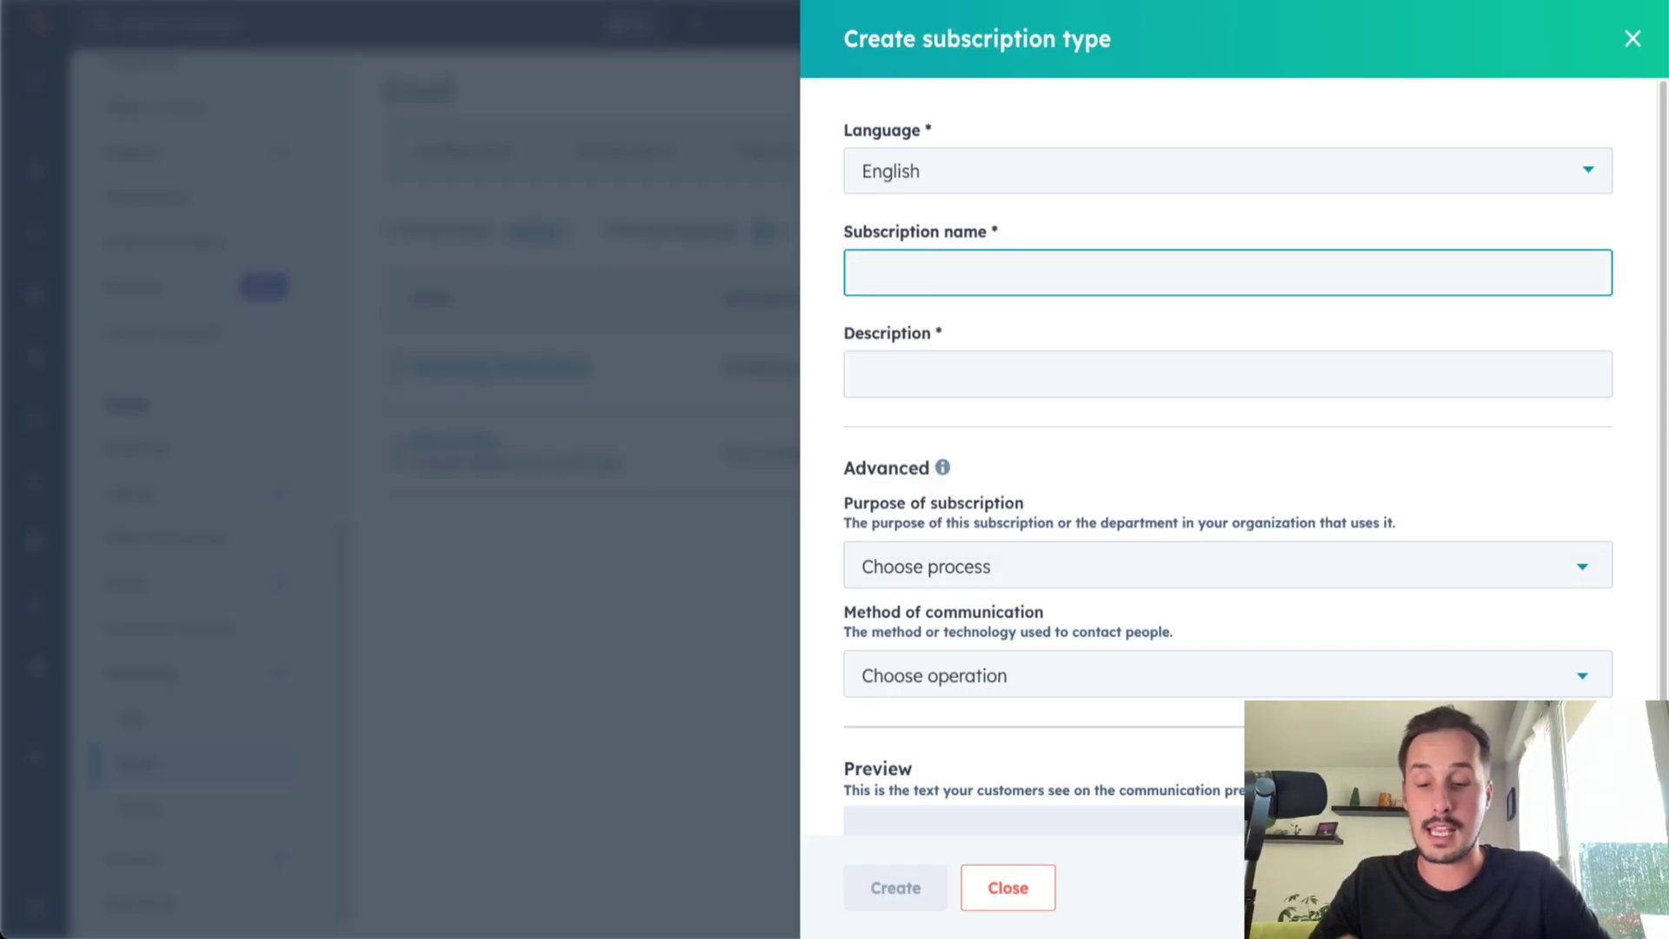
pyautogui.write('New videos')
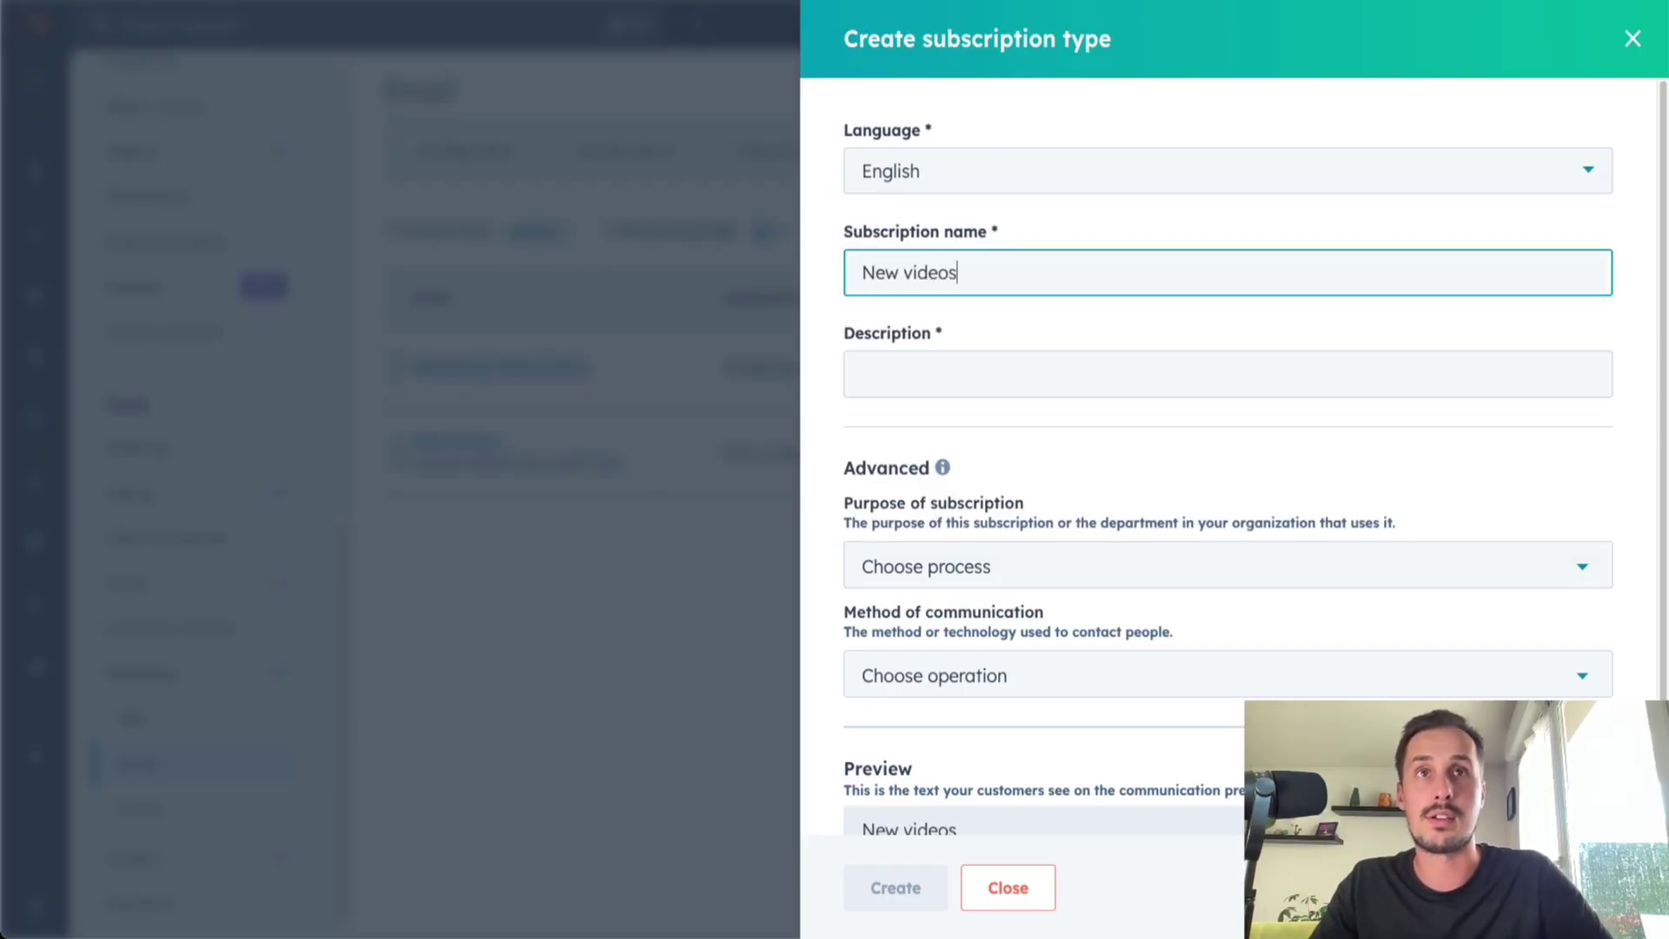
# Add the description "Get an email when a new video is released on YouTube" and create the subscription type
pyautogui.moveTo(770, 376); pyautogui.dragTo(953, 336)
pyautogui.click(952, 336)
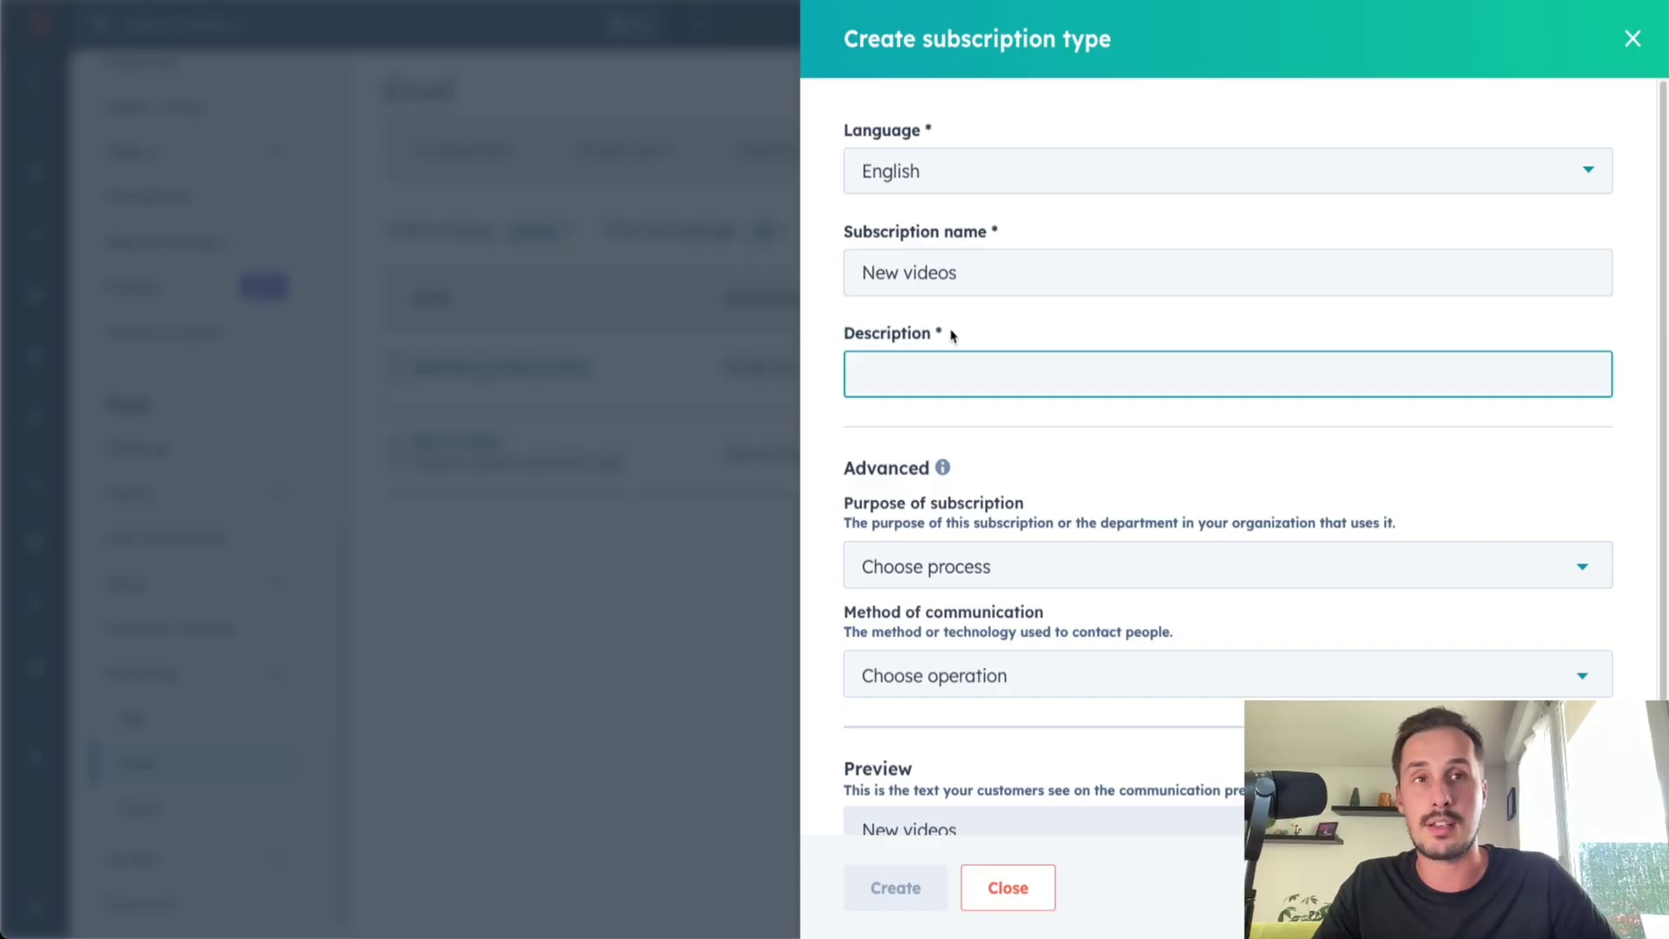
pyautogui.write('Get an email when a new video is released')
pyautogui.moveTo(861, 373); pyautogui.dragTo(1218, 377)
pyautogui.click(1237, 380)
pyautogui.write('on YouTube')
pyautogui.scroll(-1, 1058, 453)
pyautogui.doubleClick(1059, 454)
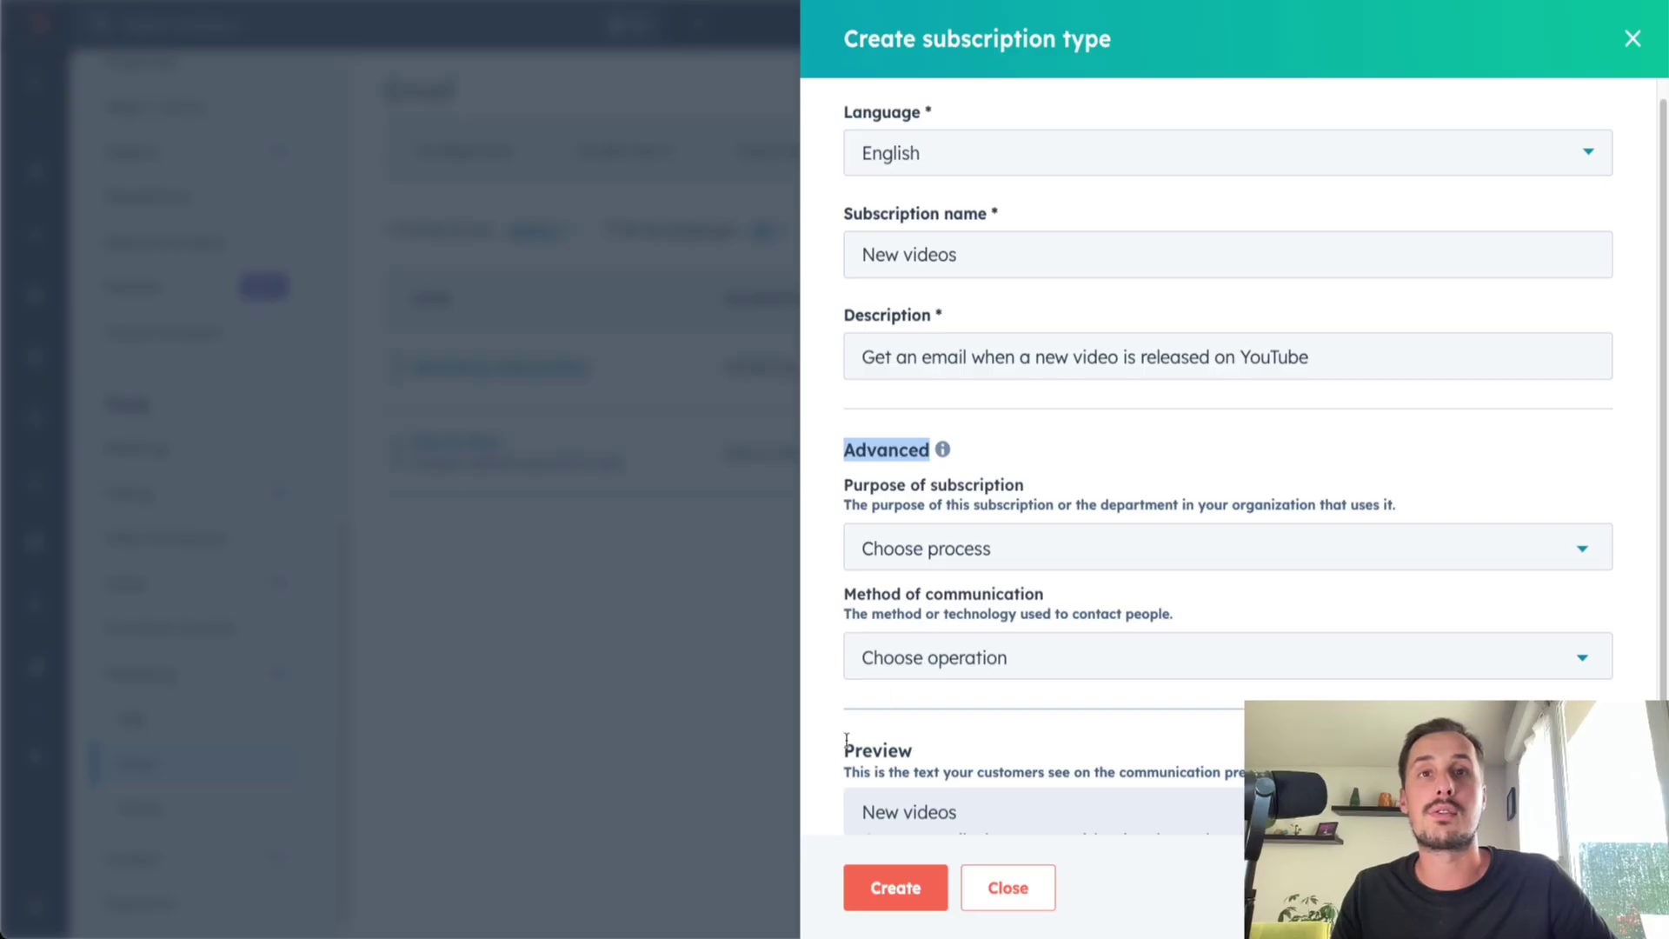
pyautogui.moveTo(846, 739); pyautogui.dragTo(954, 757)
pyautogui.click(1008, 751)
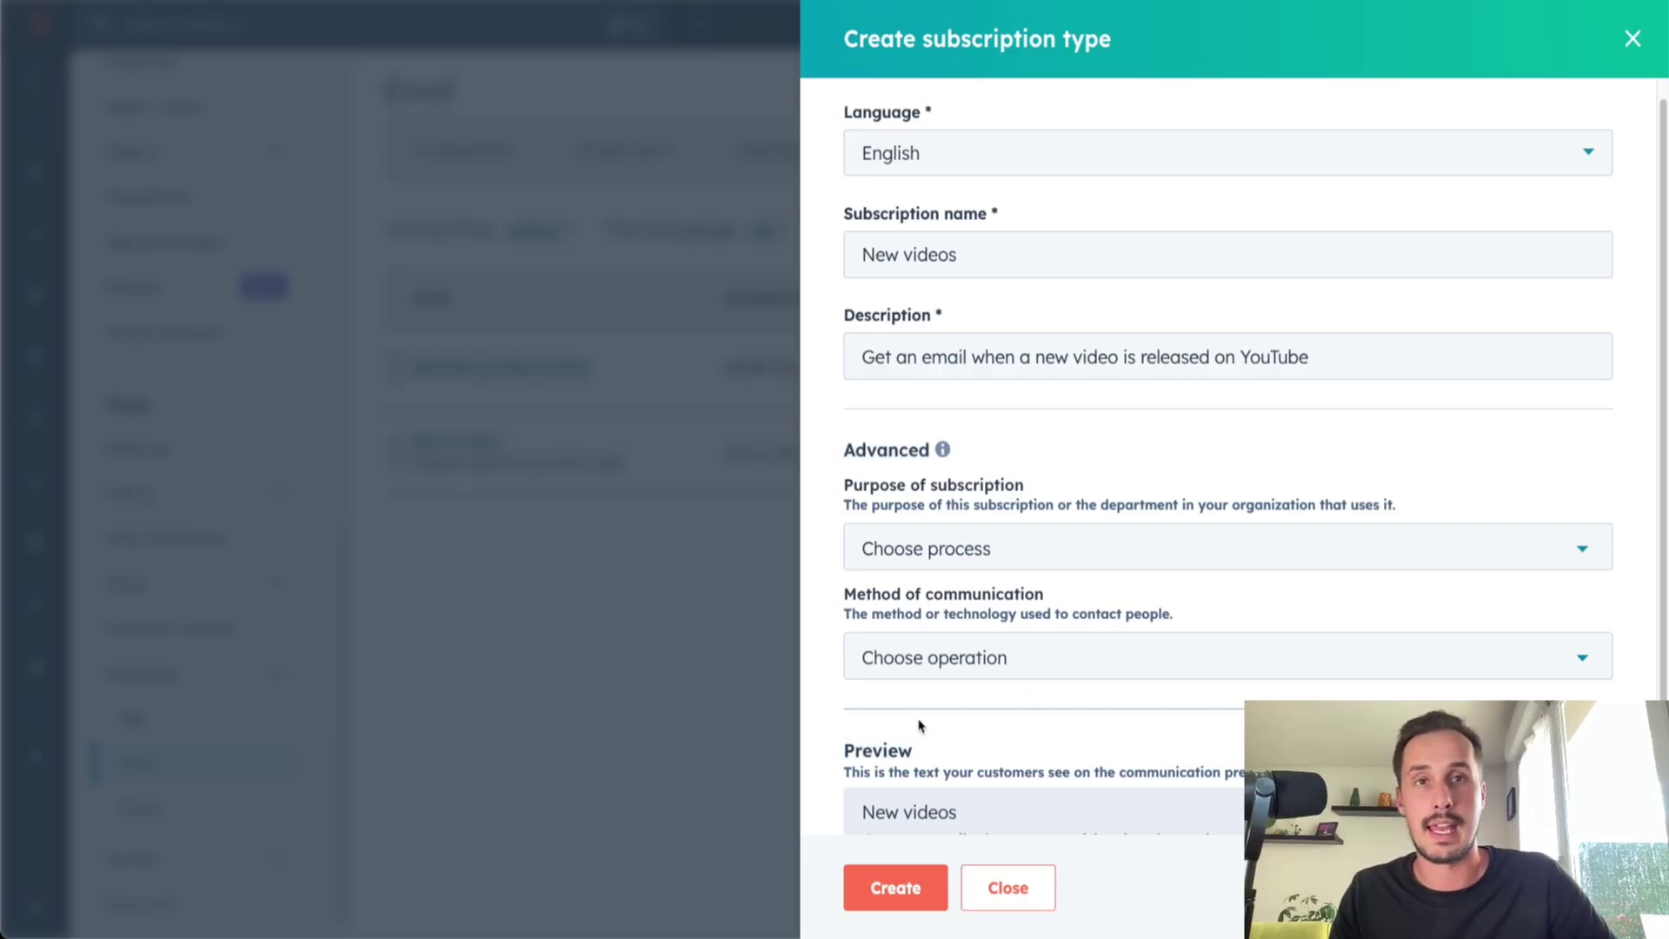
pyautogui.click(916, 900)
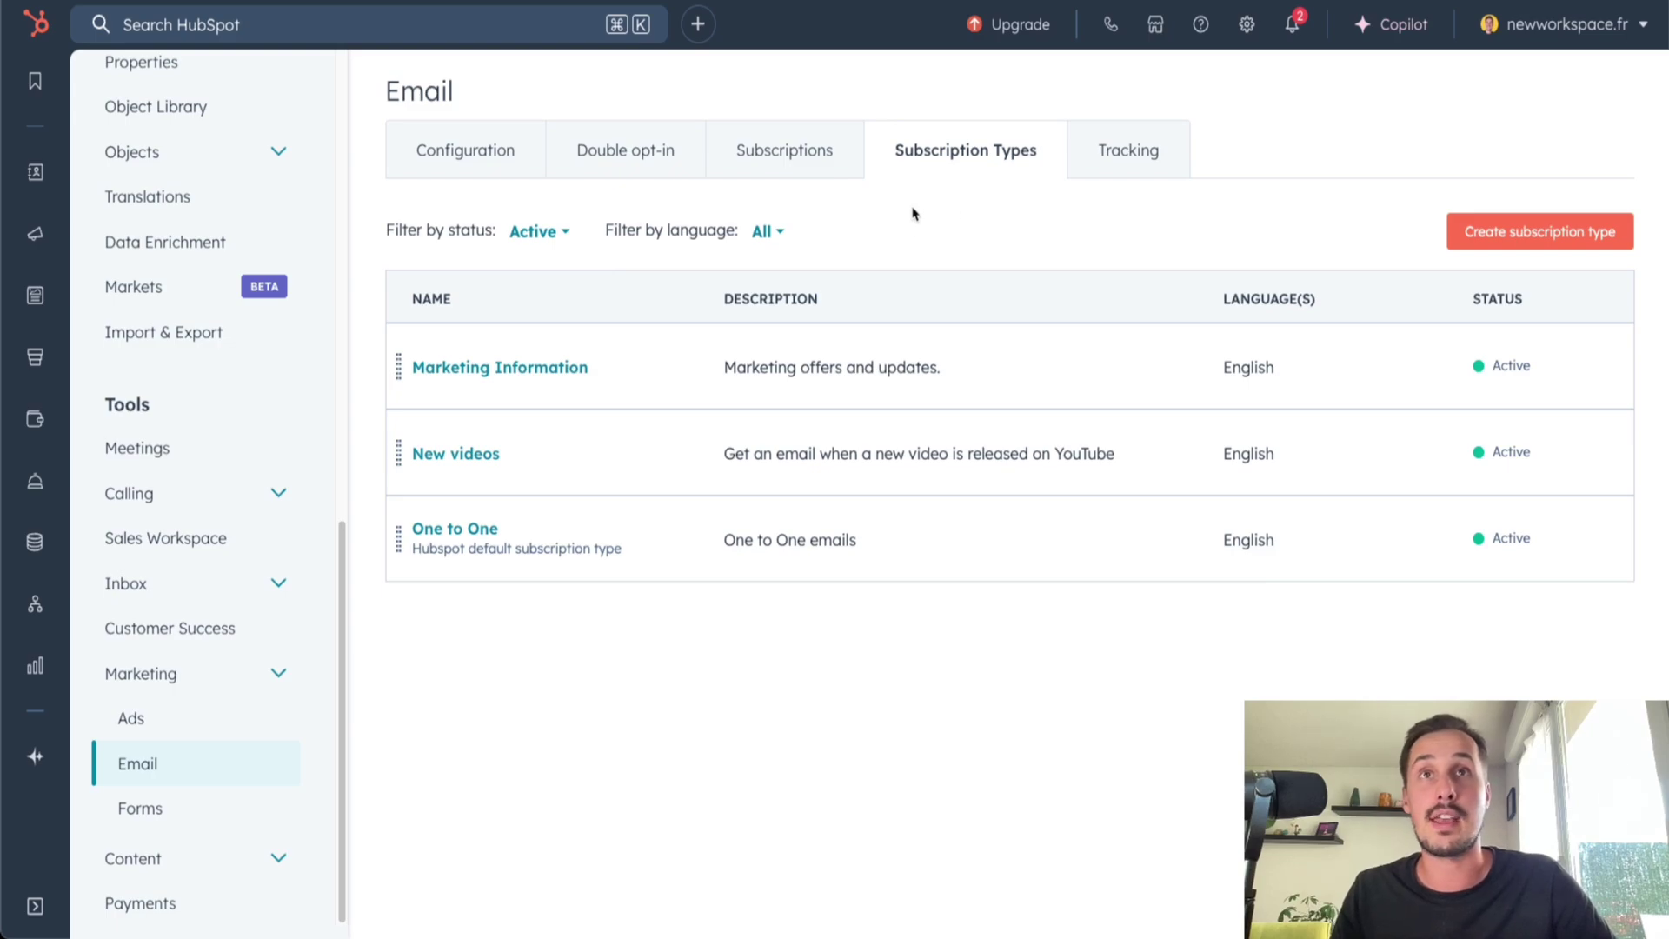
# Review the email tracking settings for opens, clicks, click tracking domain and source tracking
pyautogui.click(1128, 150)
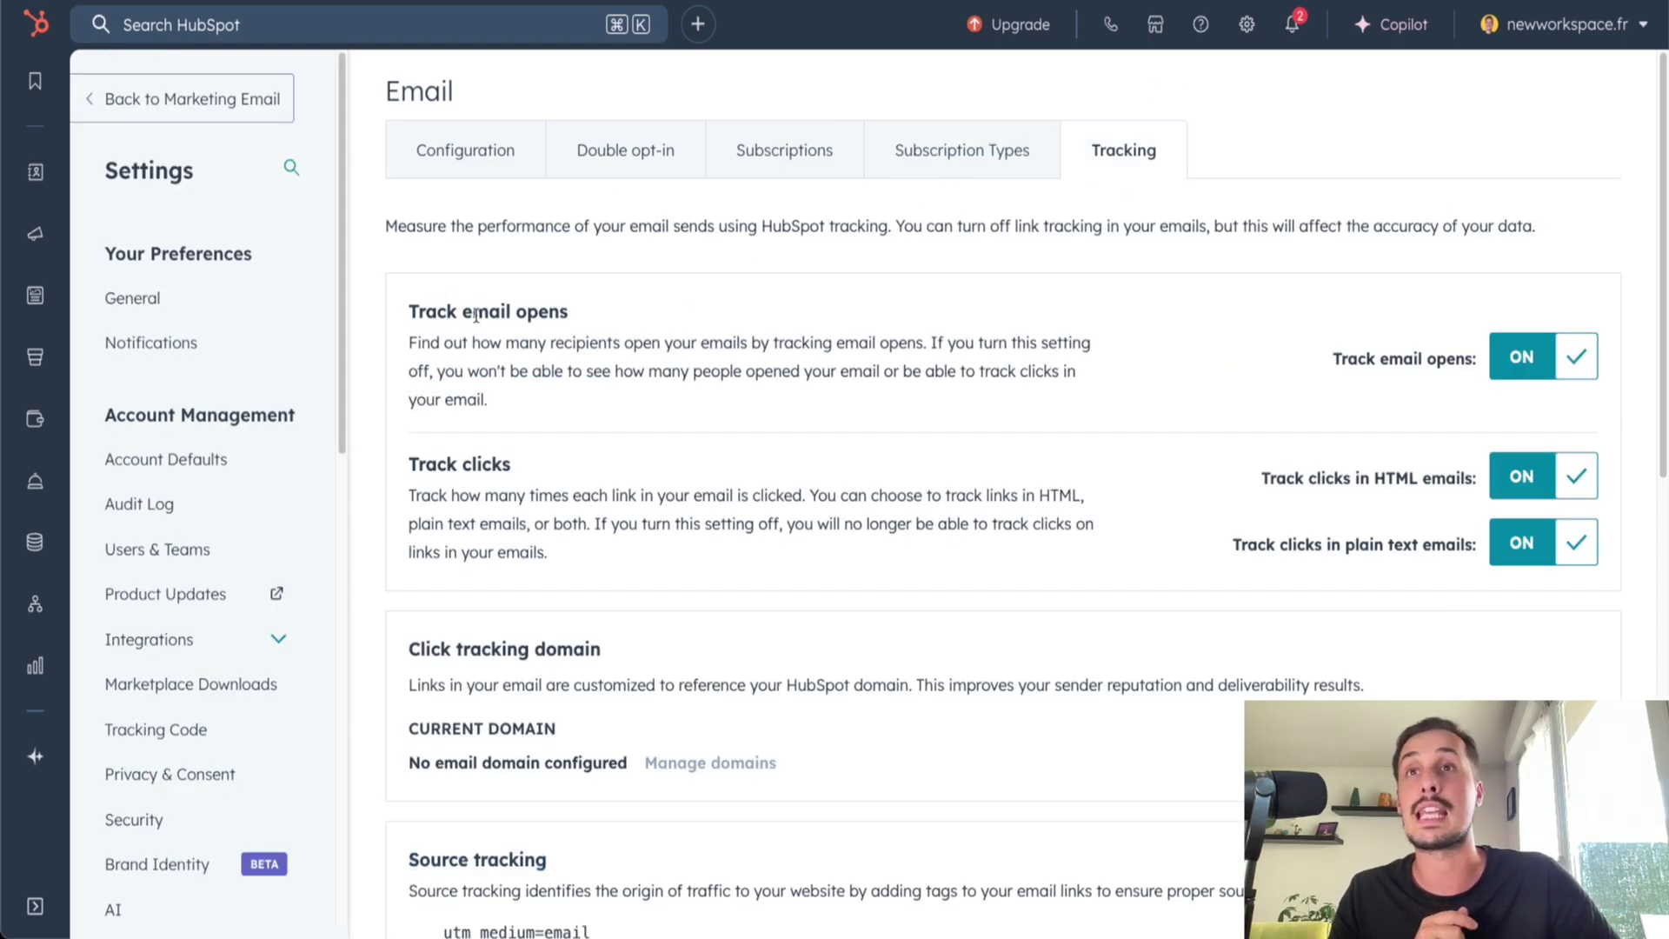
pyautogui.scroll(-2, 479, 466)
pyautogui.moveTo(455, 472); pyautogui.dragTo(599, 473)
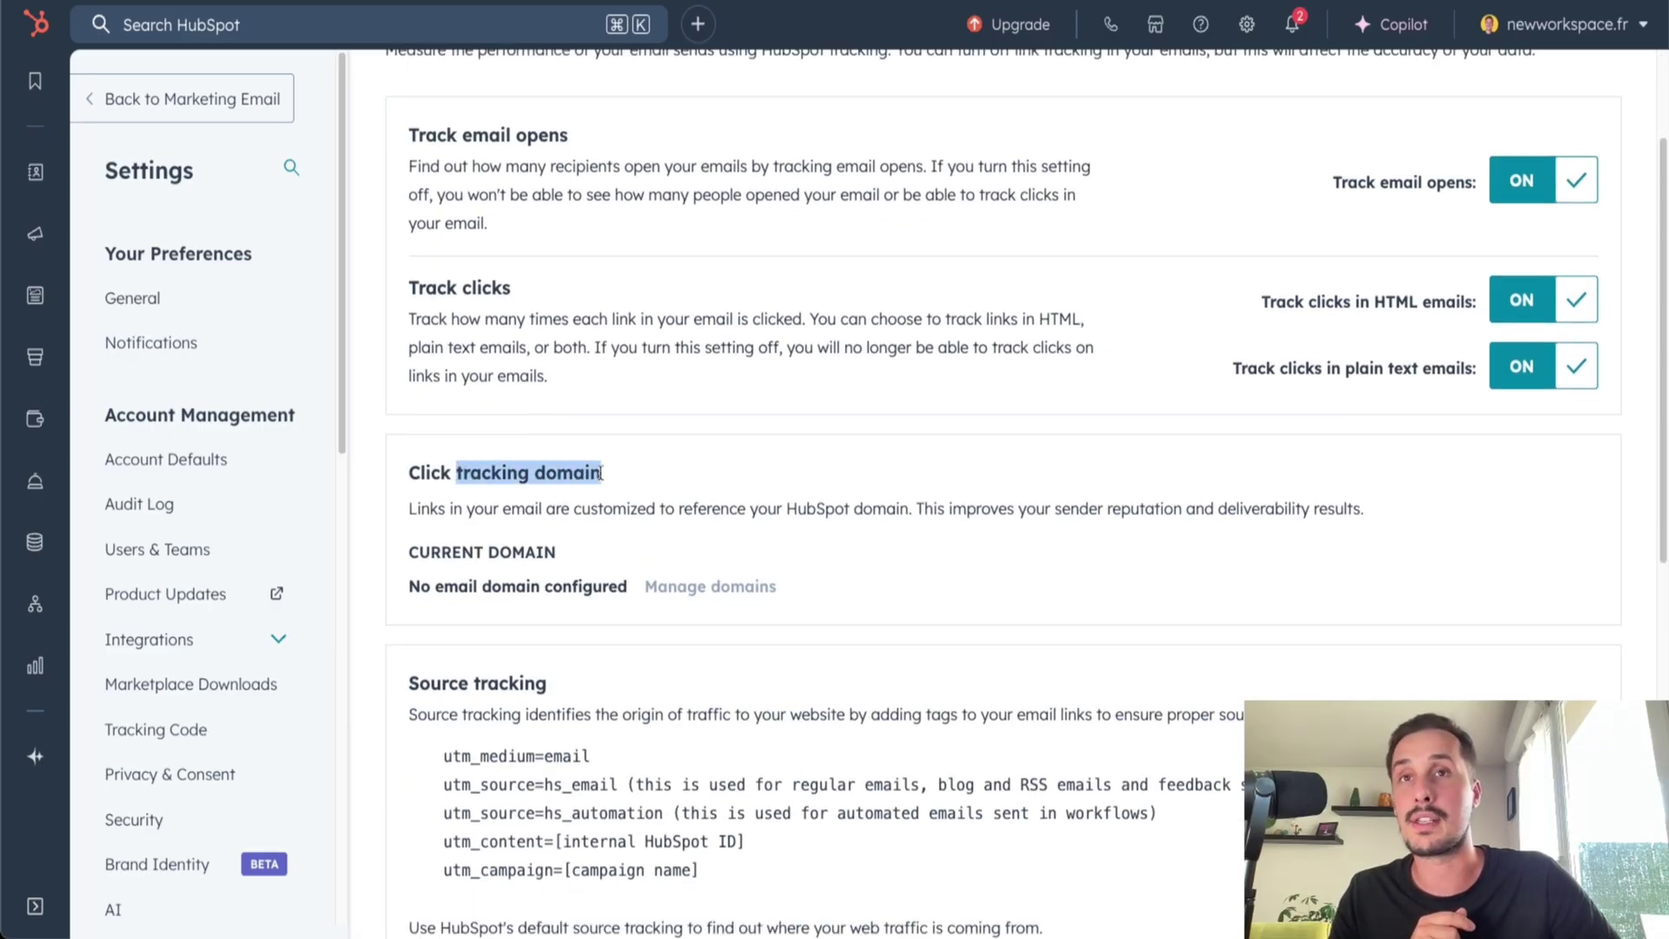
pyautogui.scroll(-4, 498, 401)
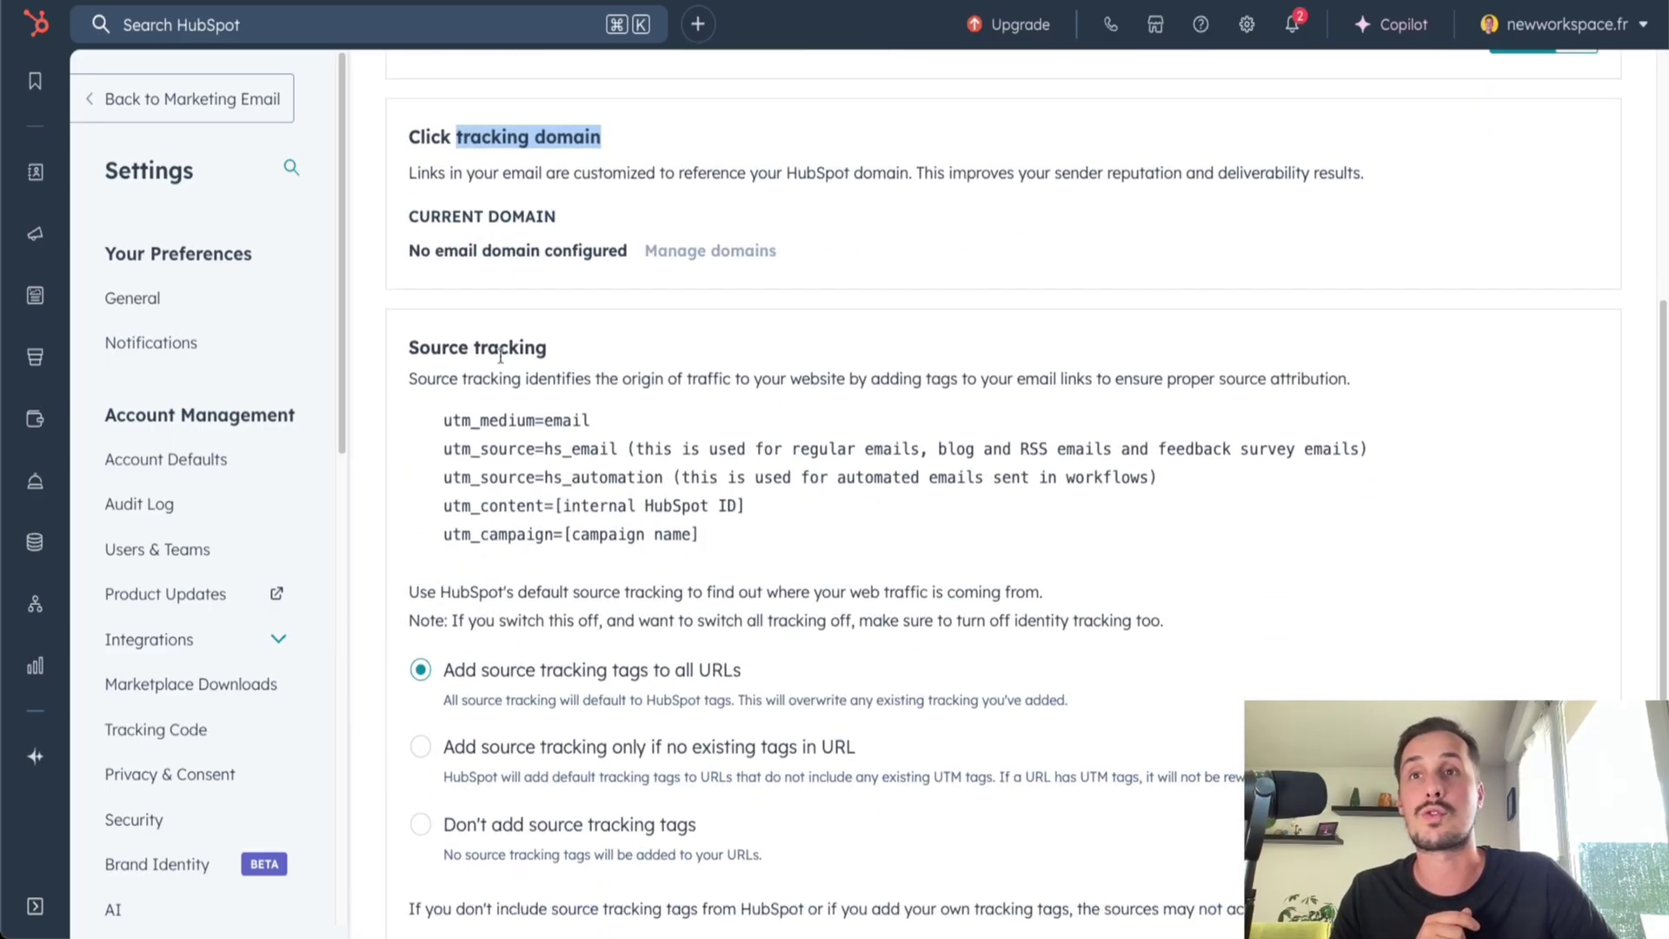
pyautogui.scroll(-5, 500, 357)
pyautogui.scroll(11, 673, 472)
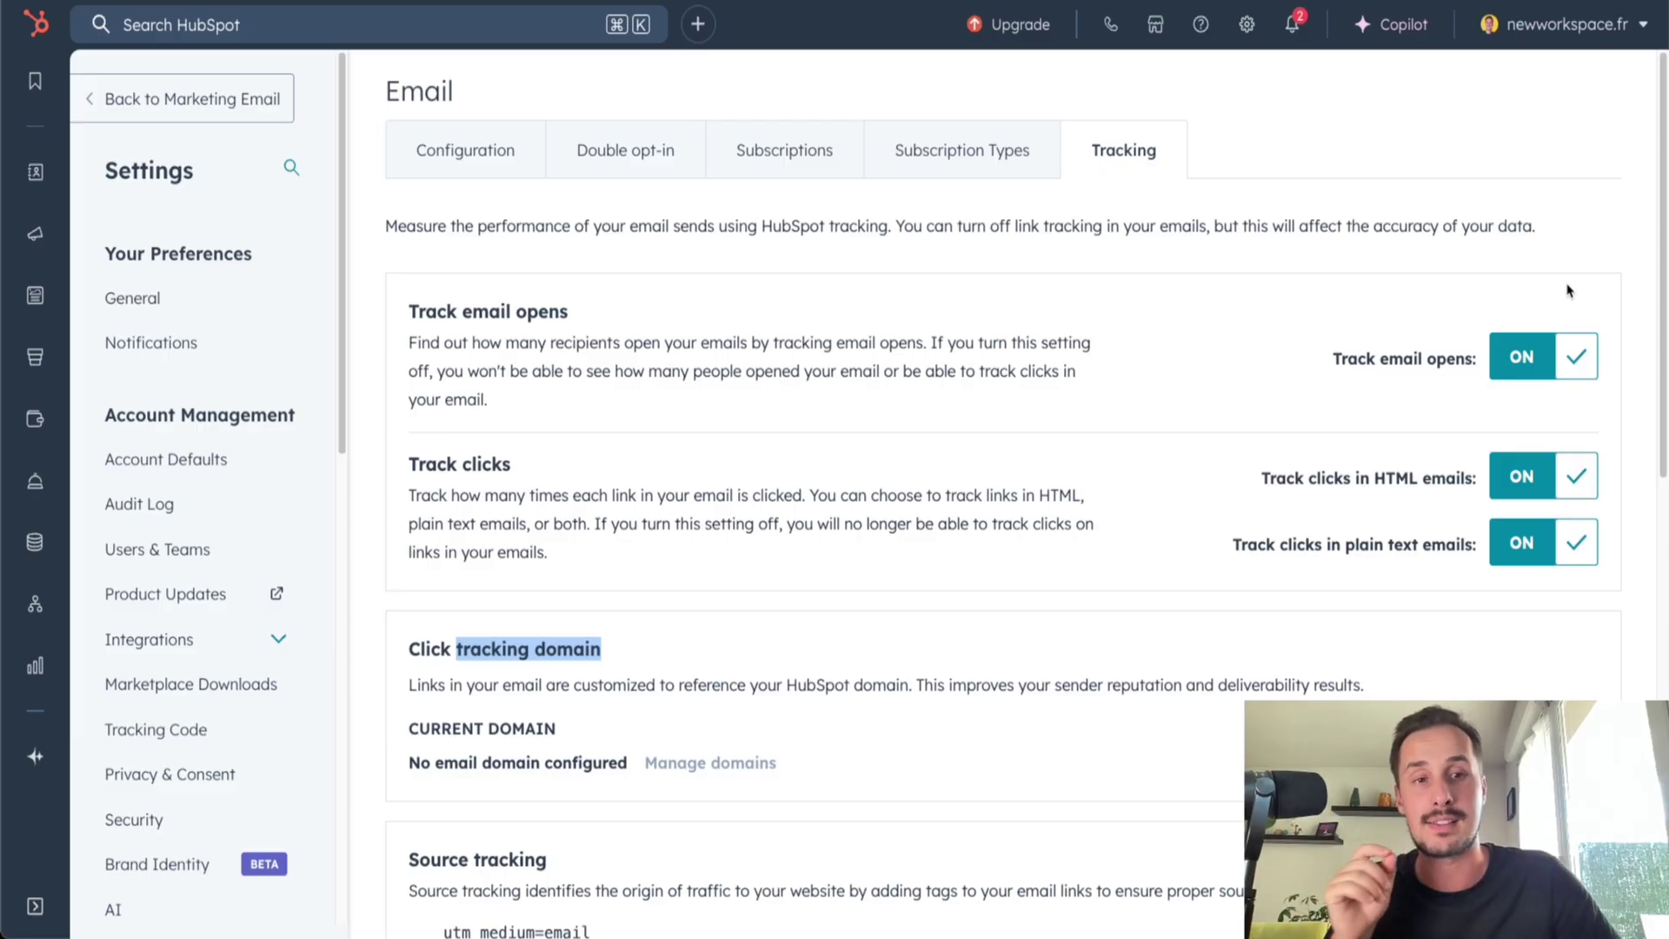
# Turn email open tracking off and on again, and re-enable click tracking for HTML and plain text emails
pyautogui.click(1568, 362)
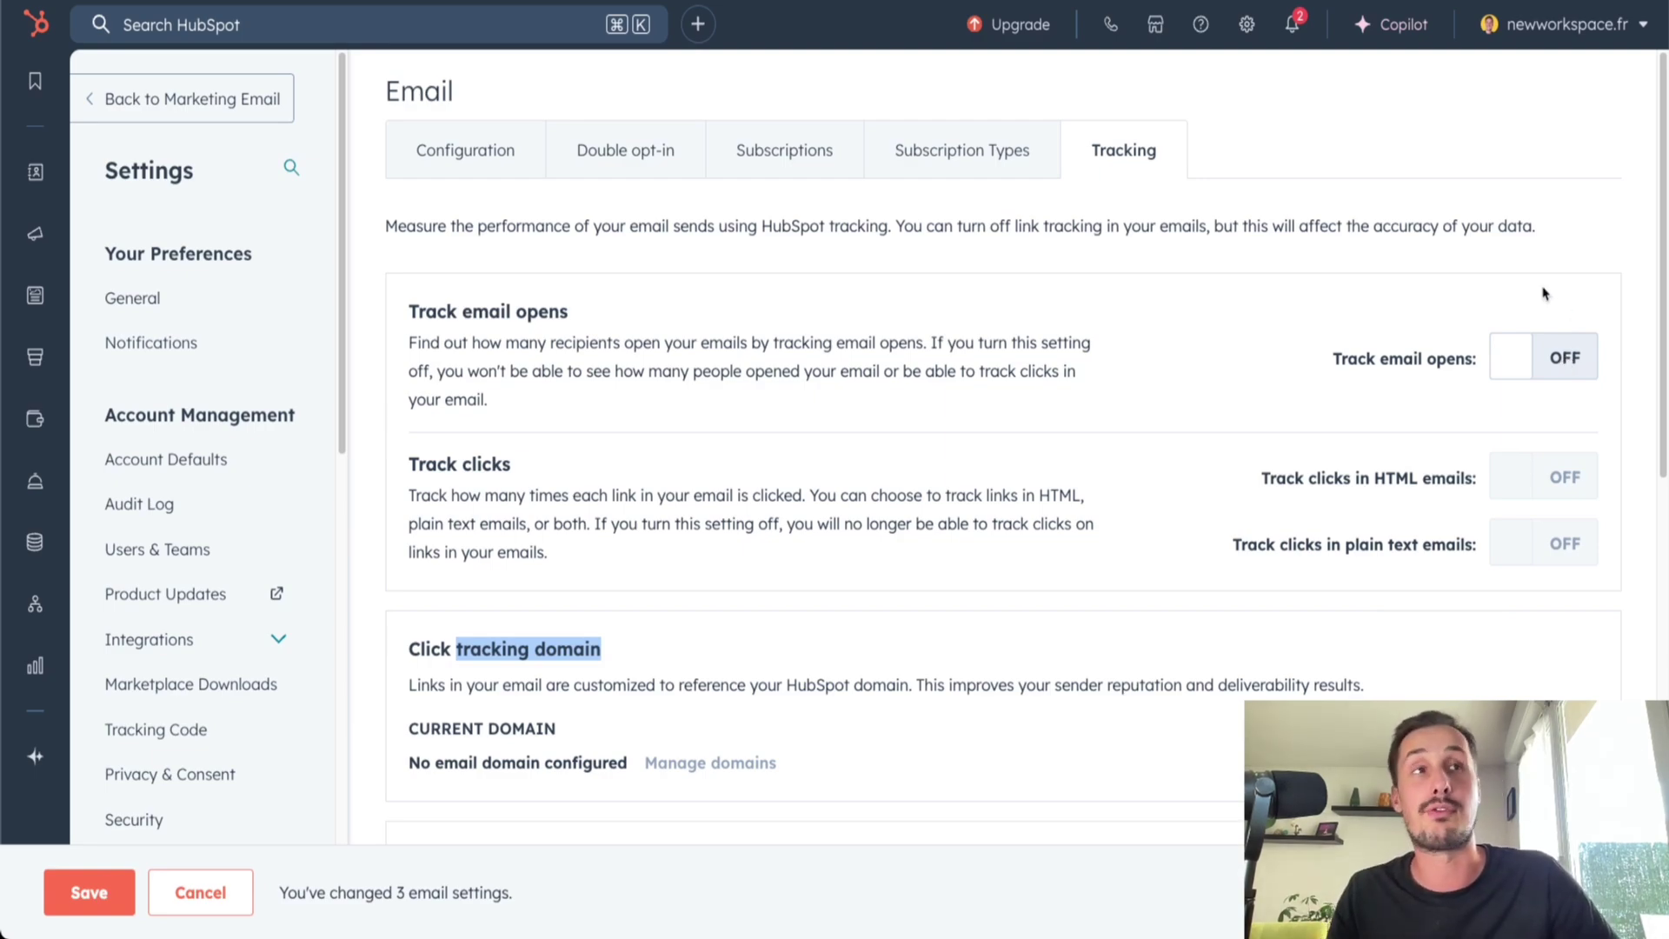
pyautogui.click(1545, 352)
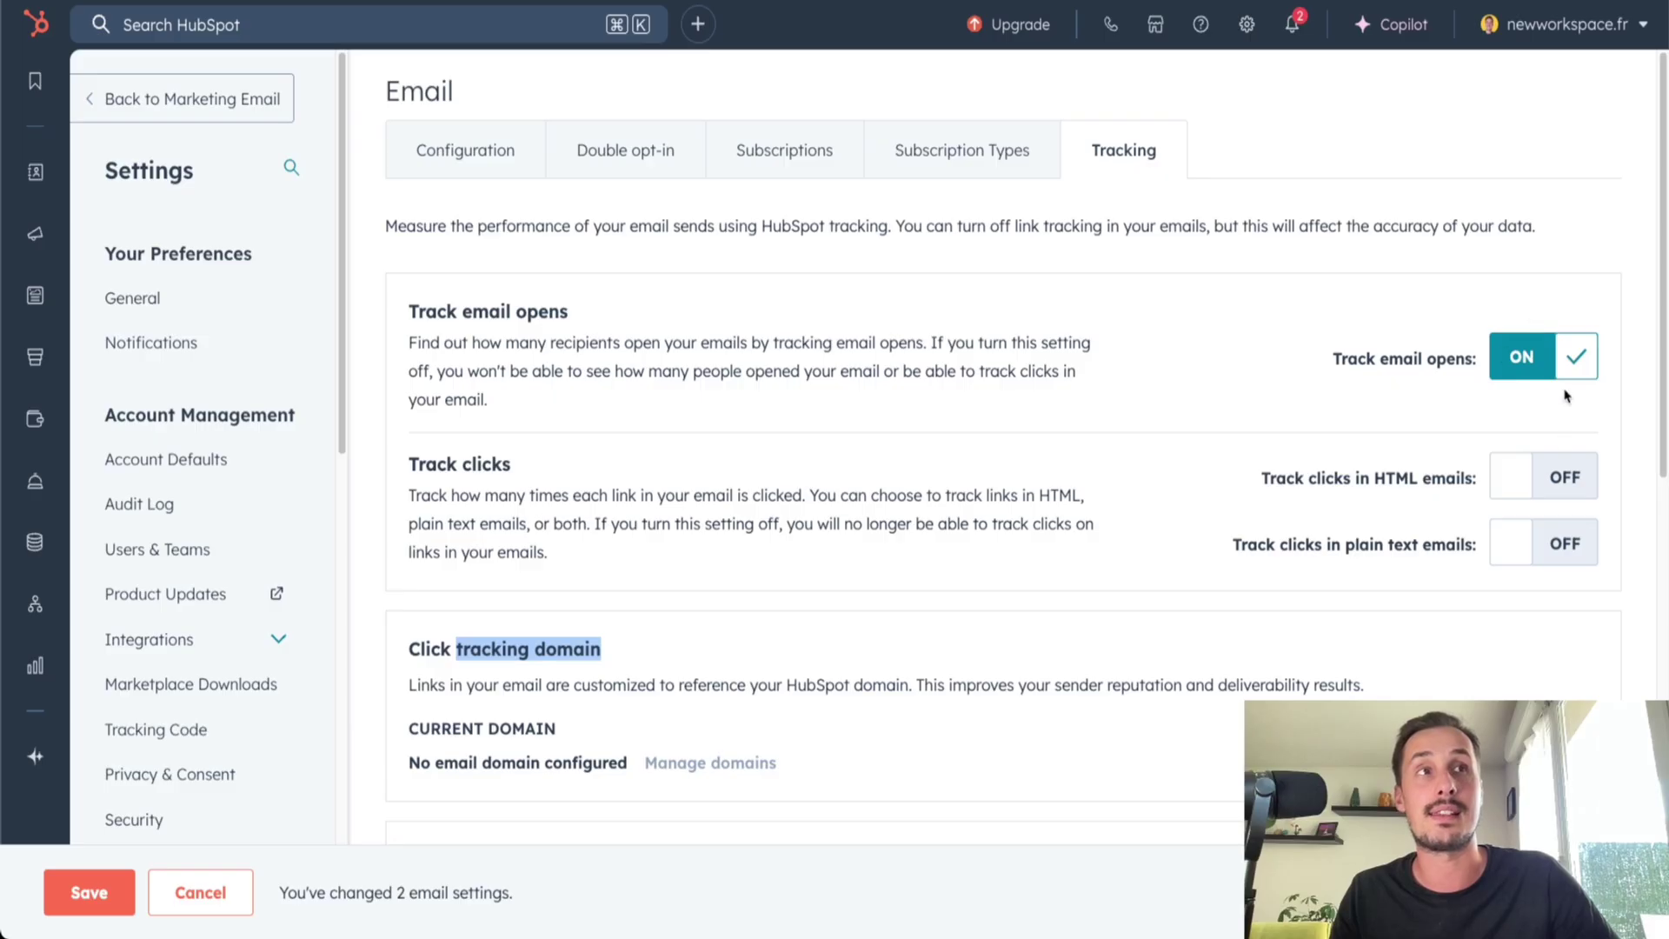
pyautogui.click(1556, 474)
pyautogui.click(1560, 532)
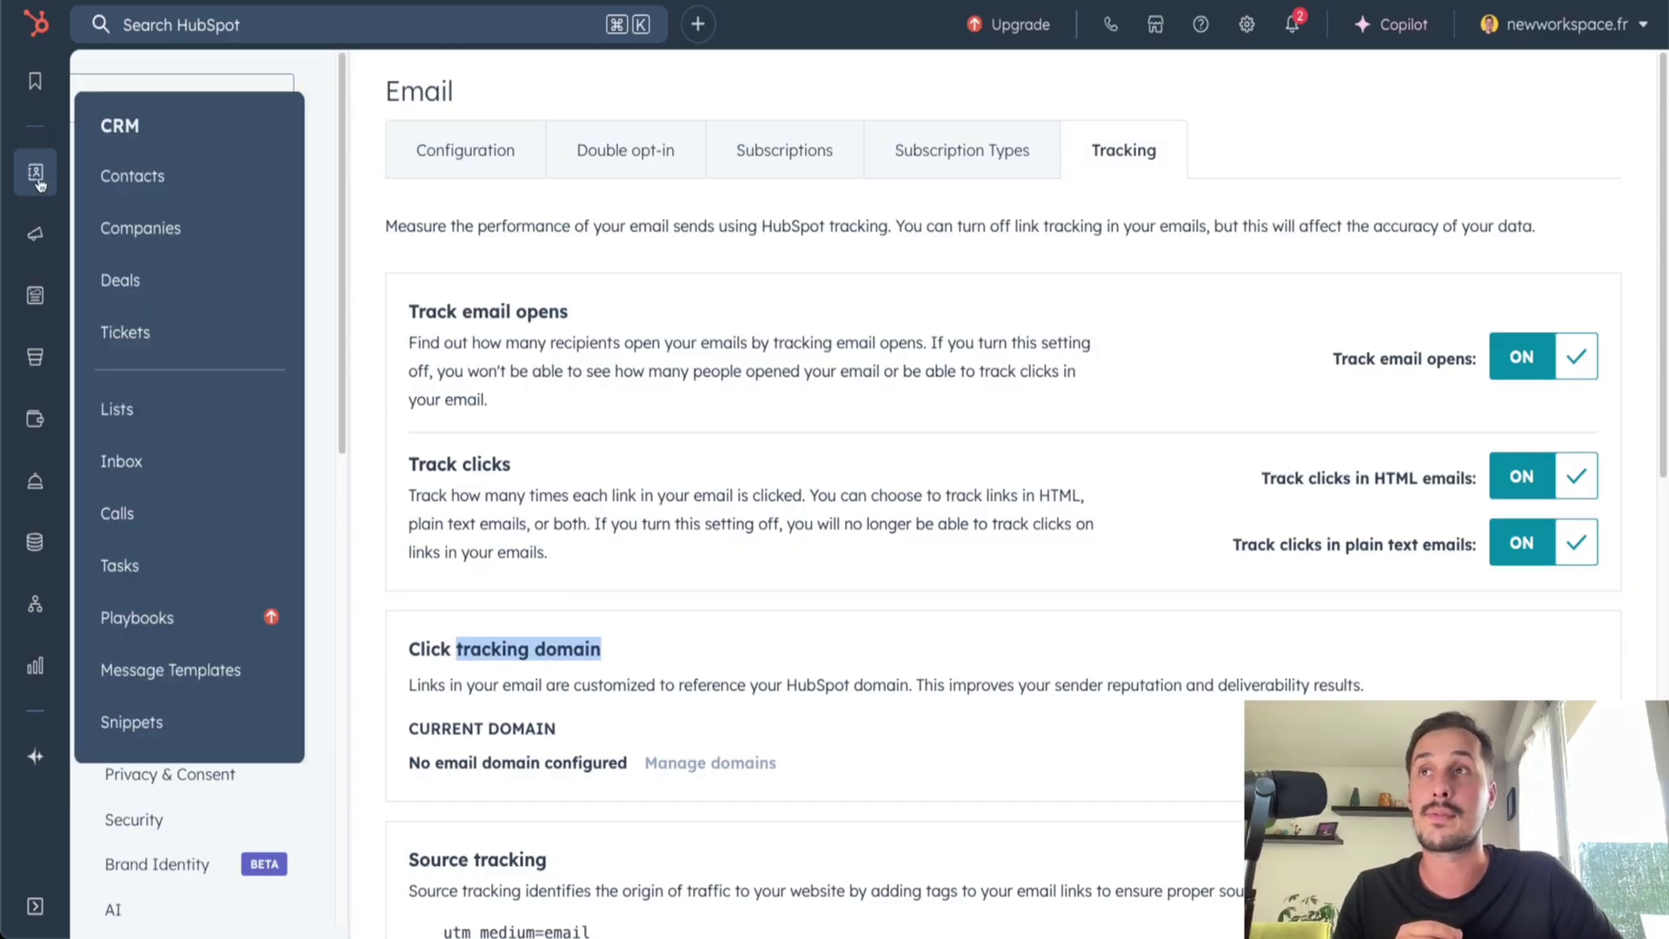
# Return from the settings to the overview of marketing emails
pyautogui.moveTo(35, 233)
pyautogui.moveTo(101, 193); pyautogui.dragTo(191, 189)
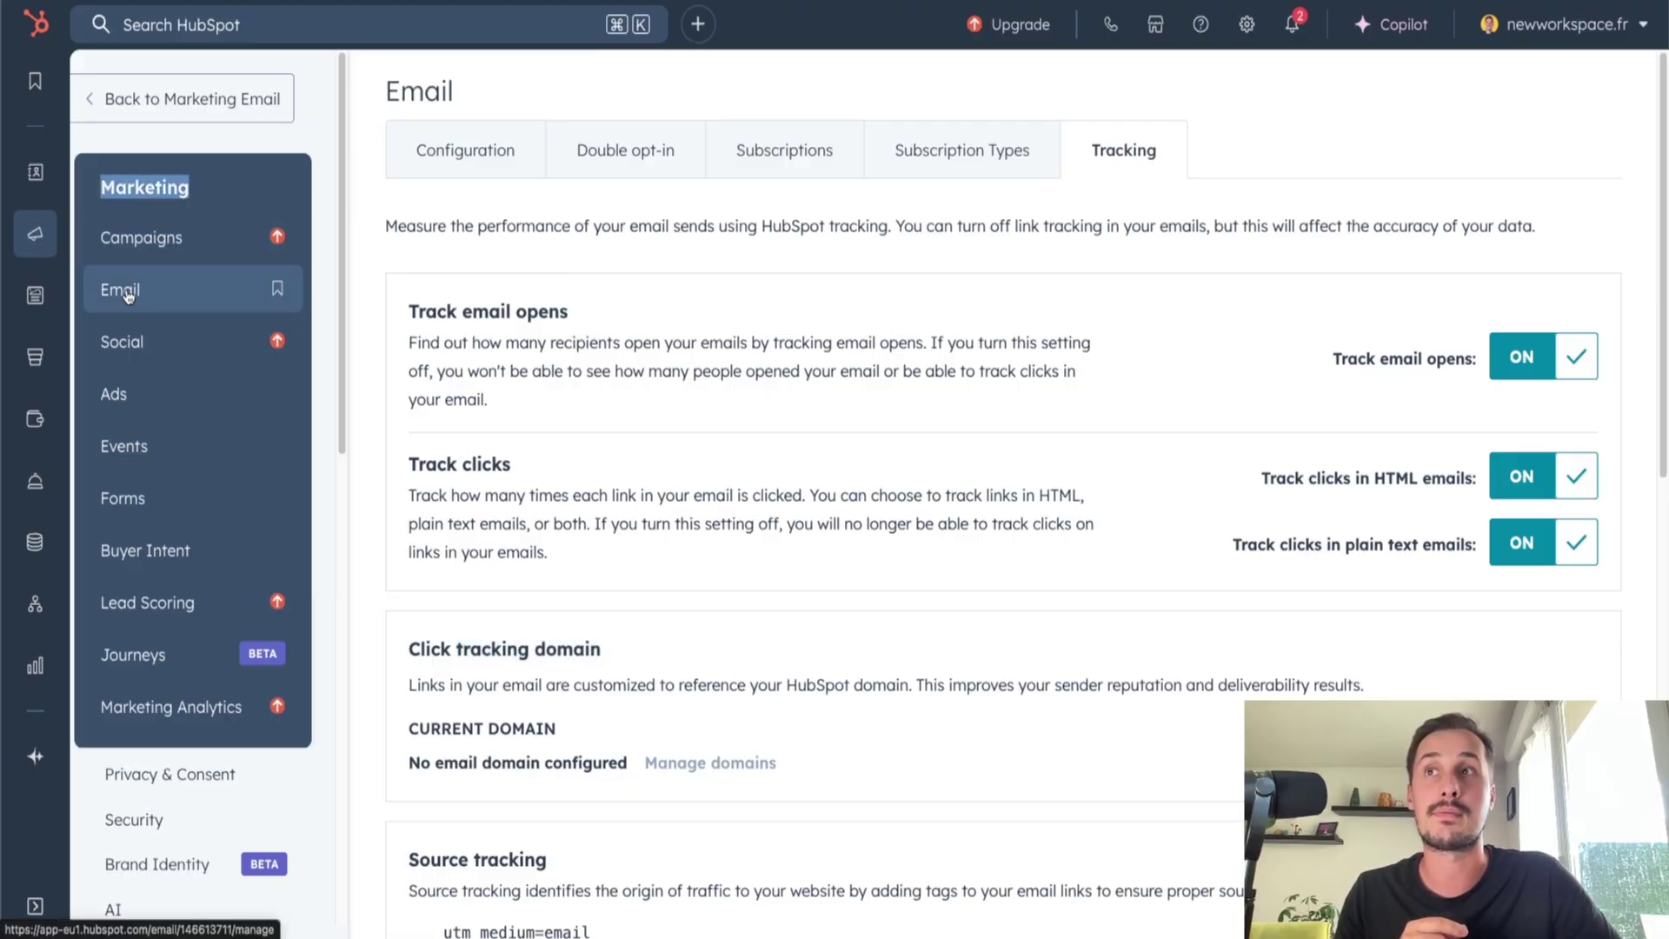
pyautogui.click(127, 295)
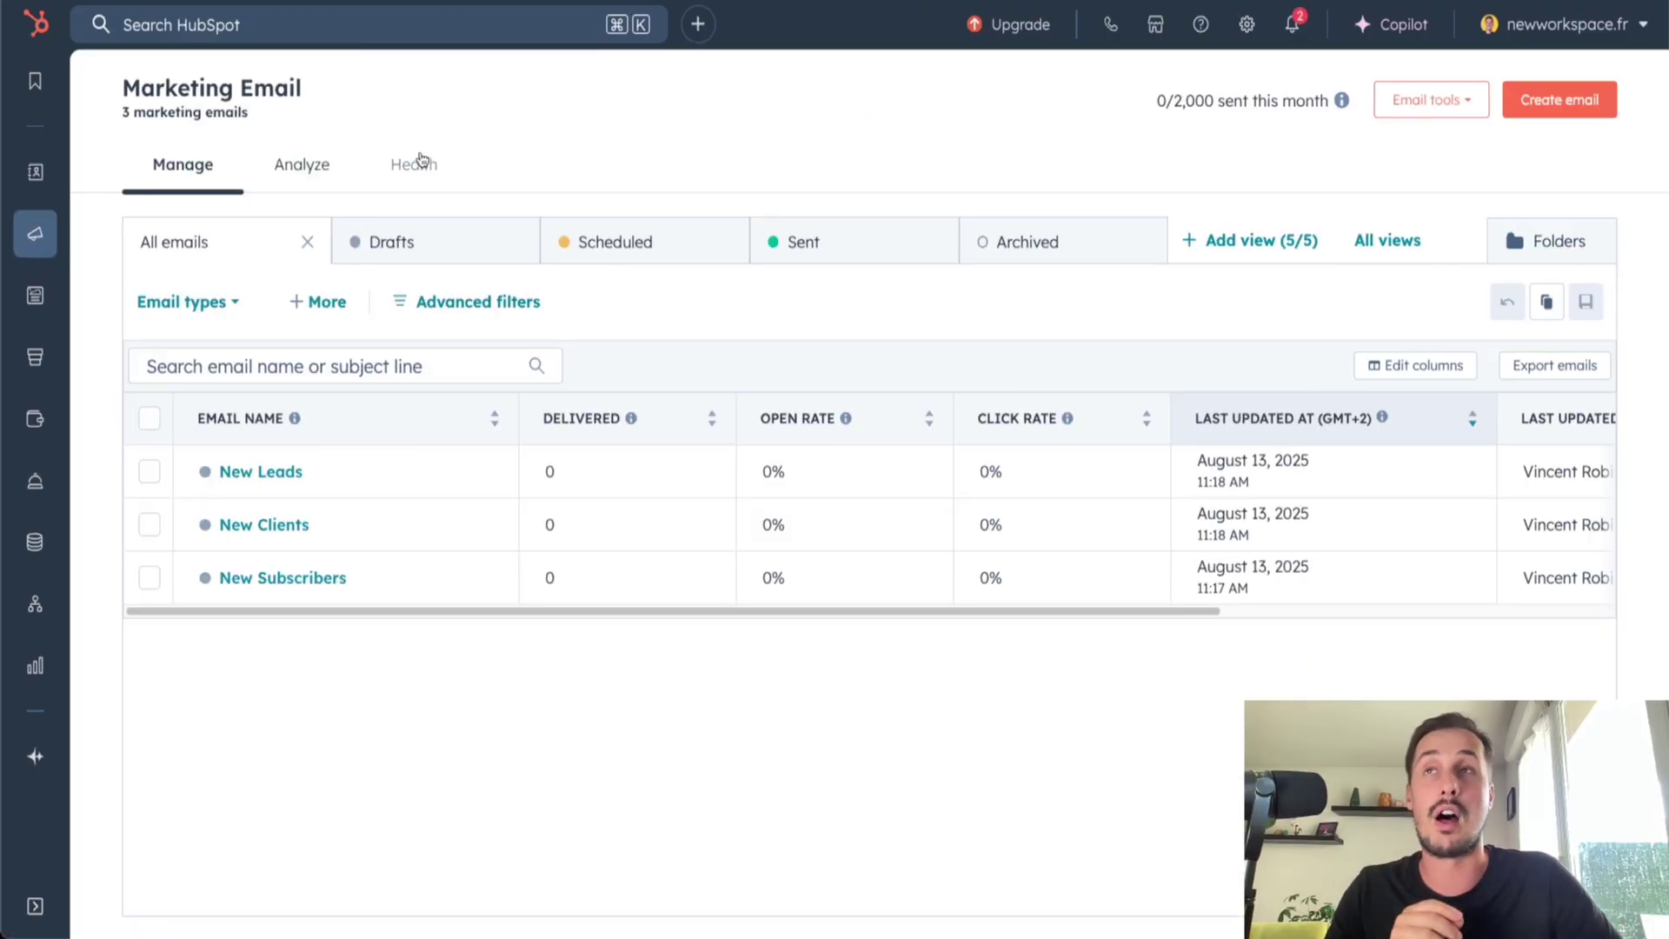
# Check the marketing email overview and its monthly sending allowance
pyautogui.moveTo(106, 85); pyautogui.dragTo(388, 105)
pyautogui.click(409, 111)
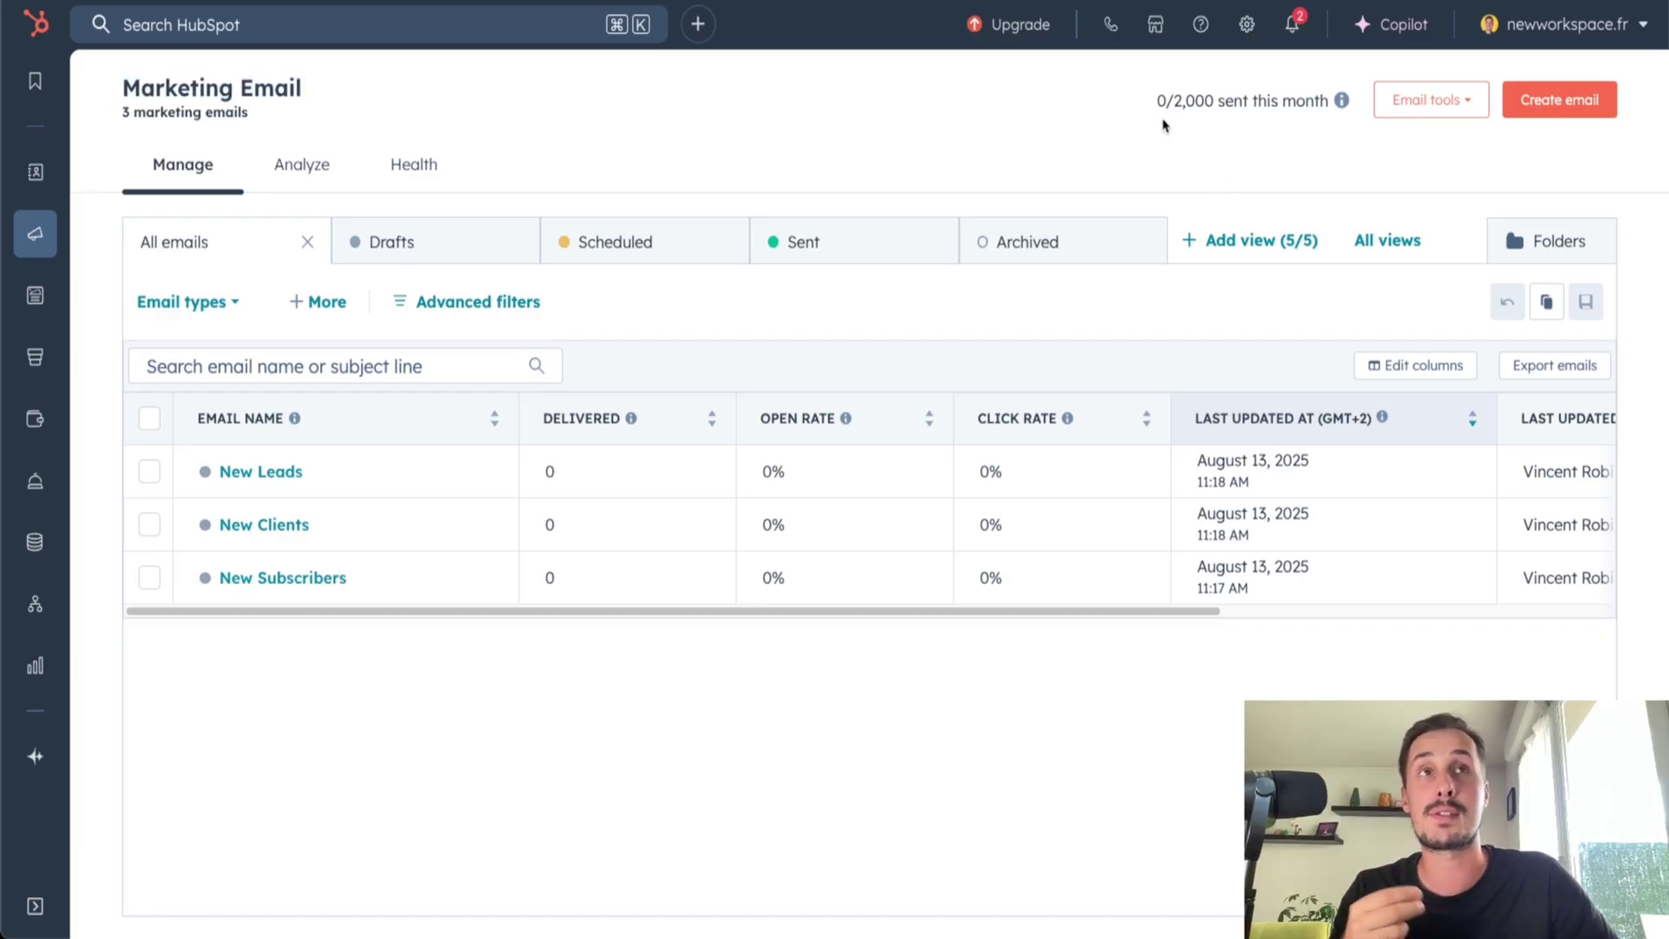
pyautogui.moveTo(1156, 110); pyautogui.dragTo(1212, 100)
pyautogui.click(1214, 133)
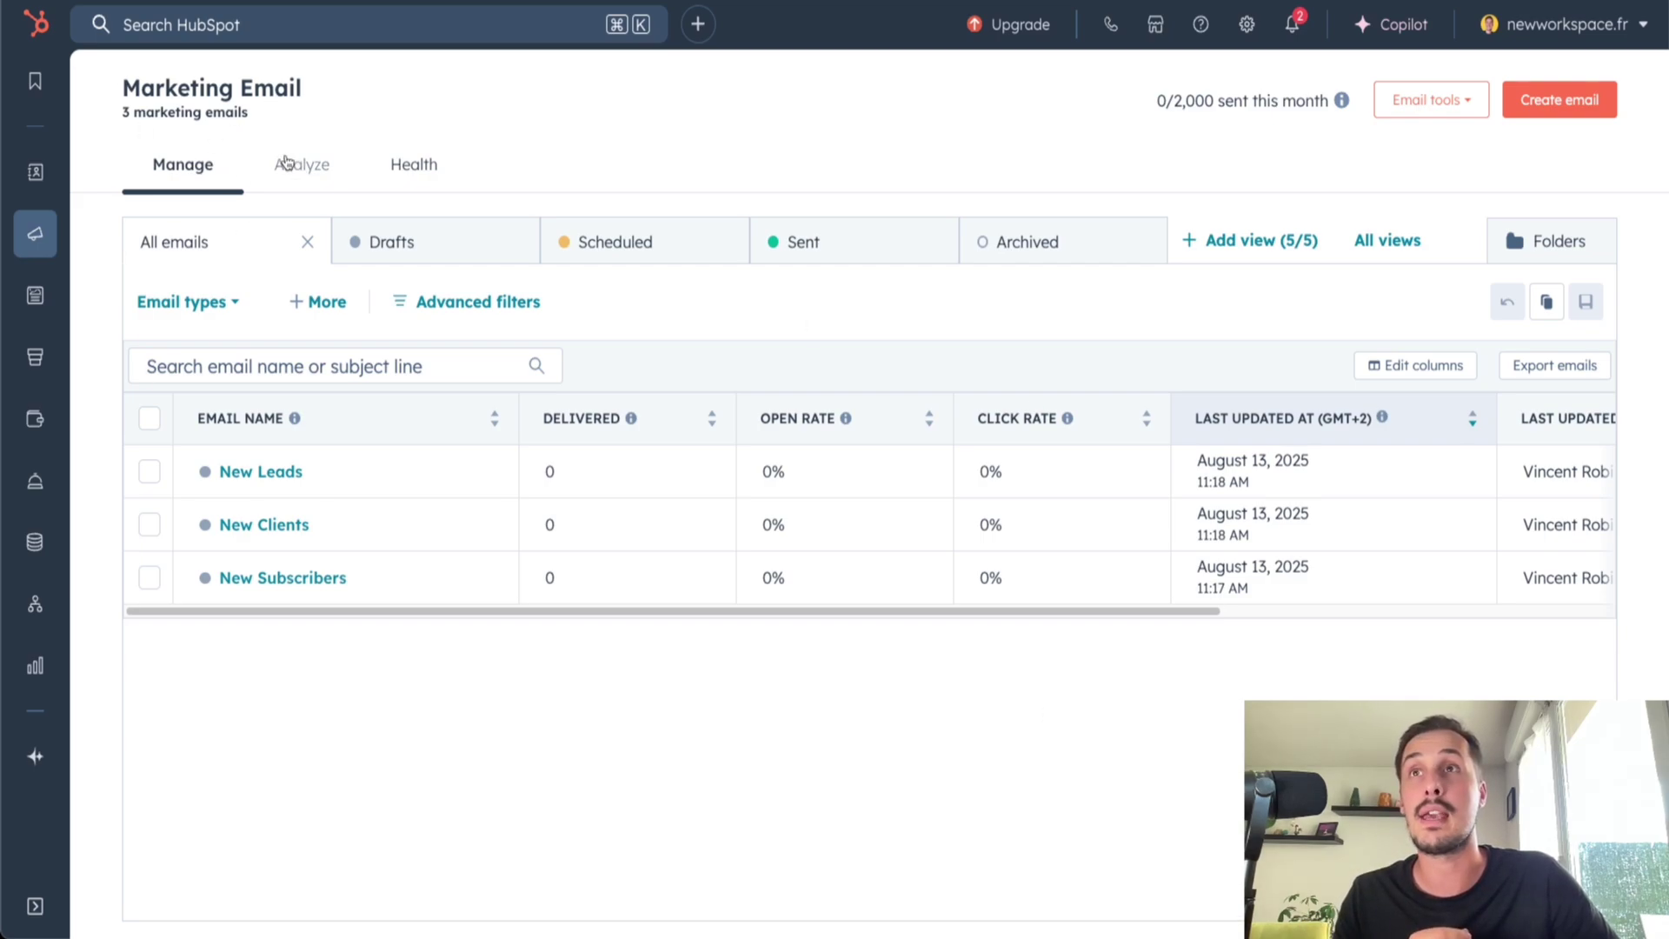
# Review the recipient engagement and delivery metrics in the analysis of all marketing emails, from open rate to spam report rate
pyautogui.click(310, 181)
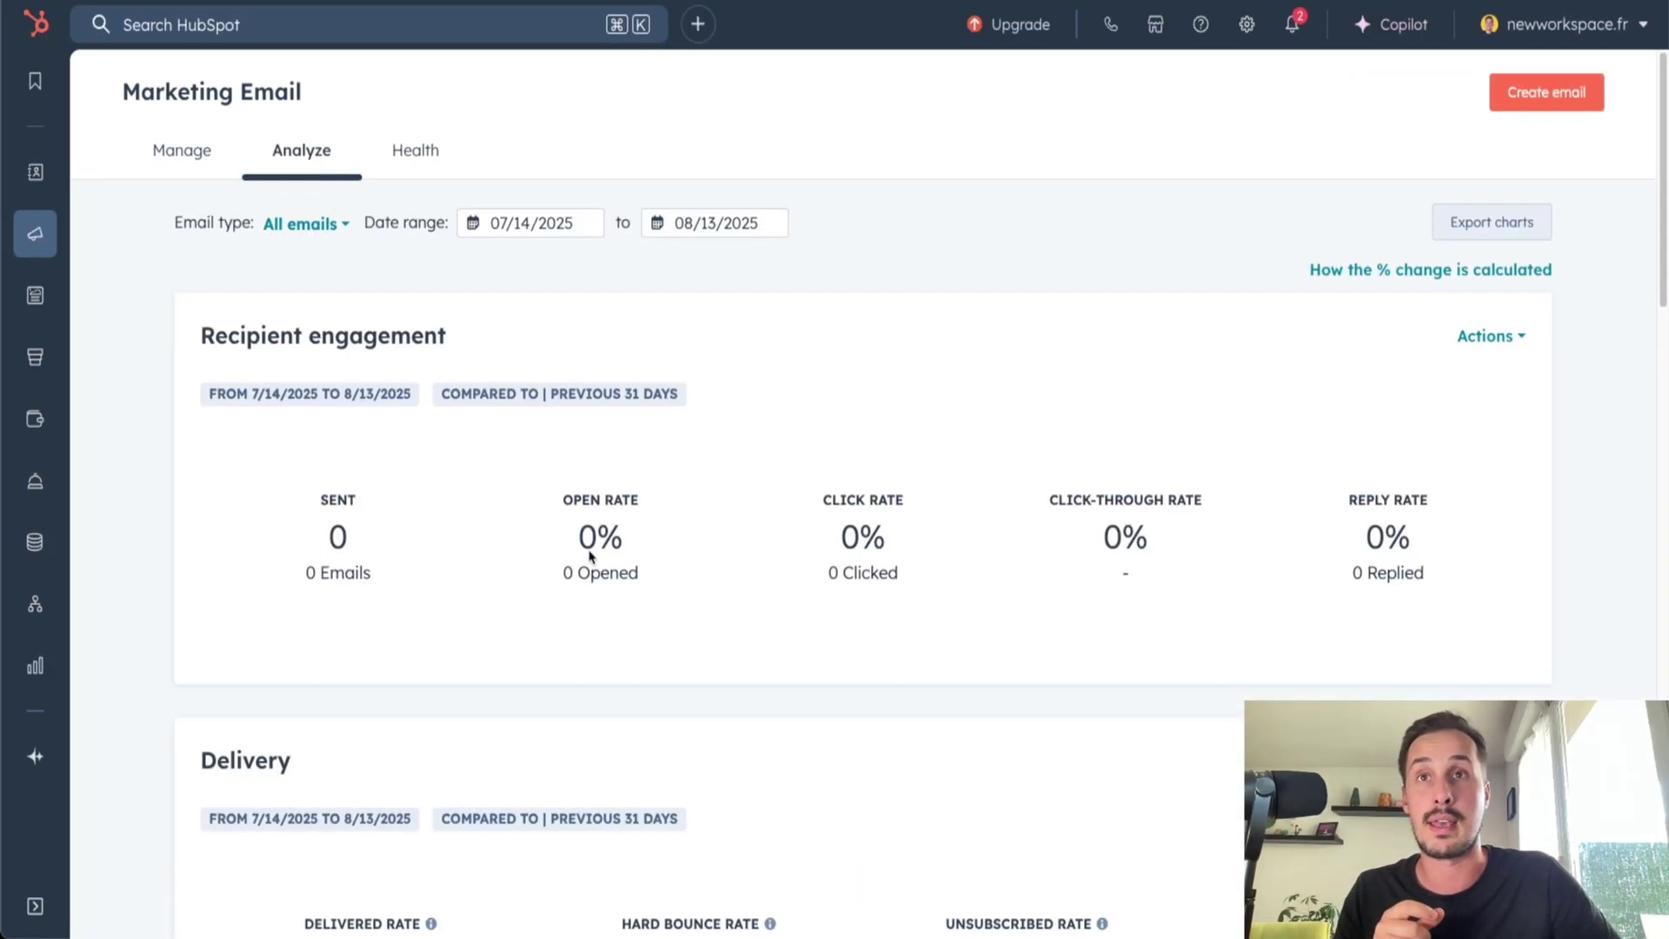
pyautogui.moveTo(539, 507); pyautogui.dragTo(652, 508)
pyautogui.moveTo(817, 502); pyautogui.dragTo(1437, 507)
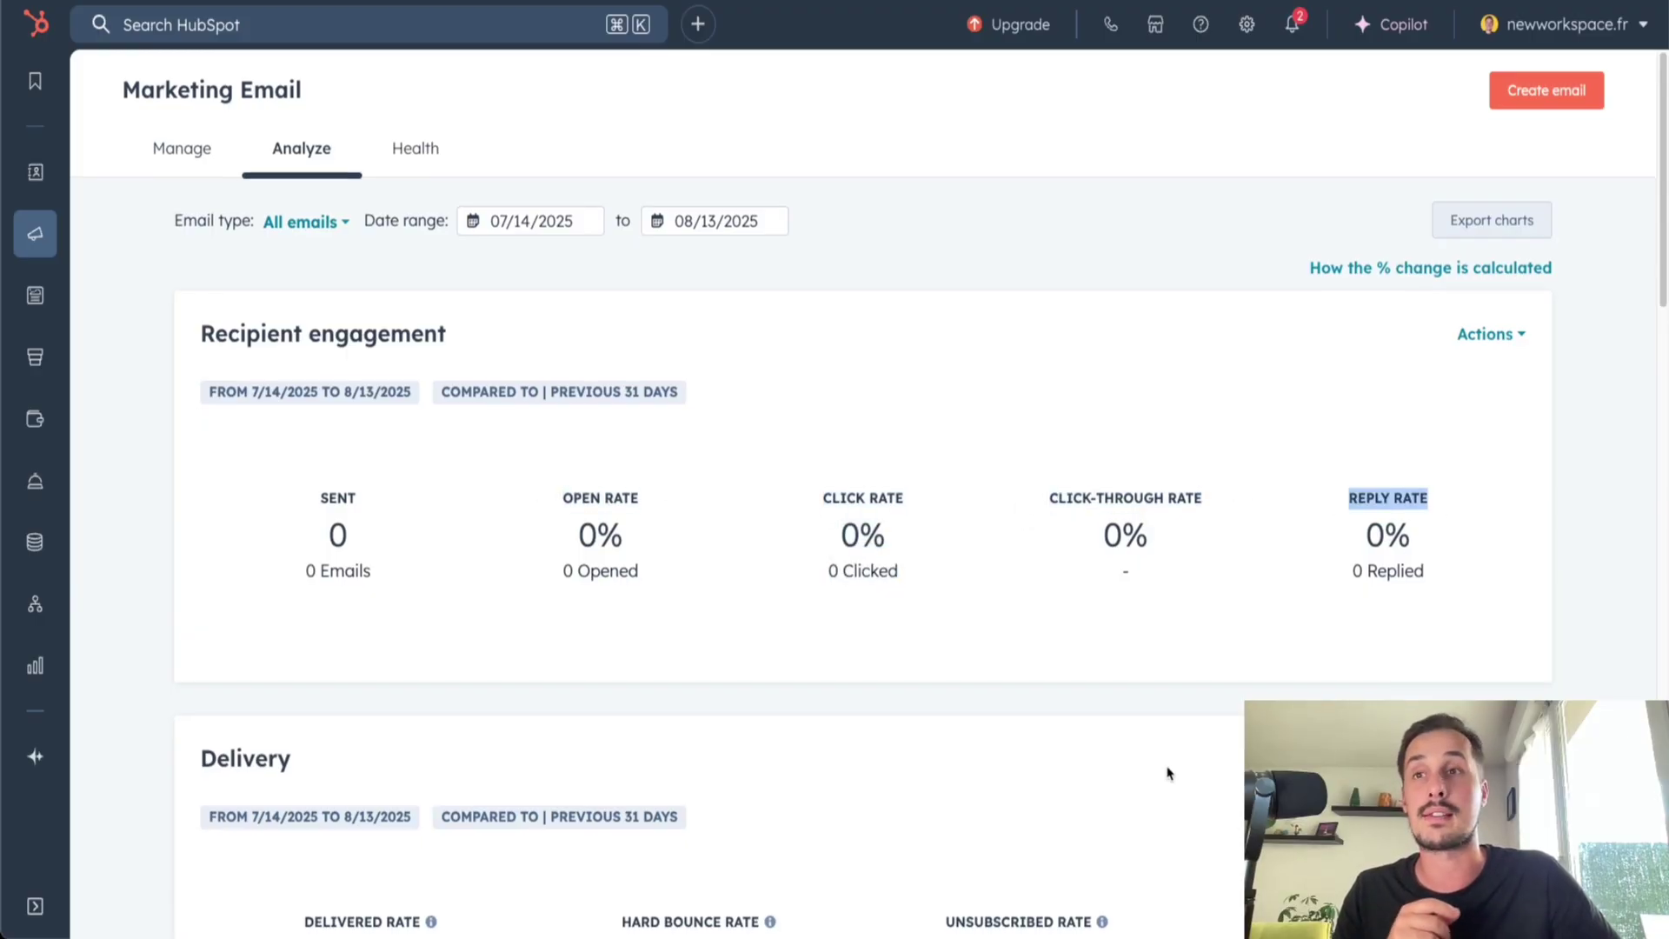
pyautogui.scroll(-8, 961, 656)
pyautogui.scroll(4, 268, 391)
pyautogui.moveTo(193, 380); pyautogui.dragTo(351, 383)
pyautogui.click(350, 385)
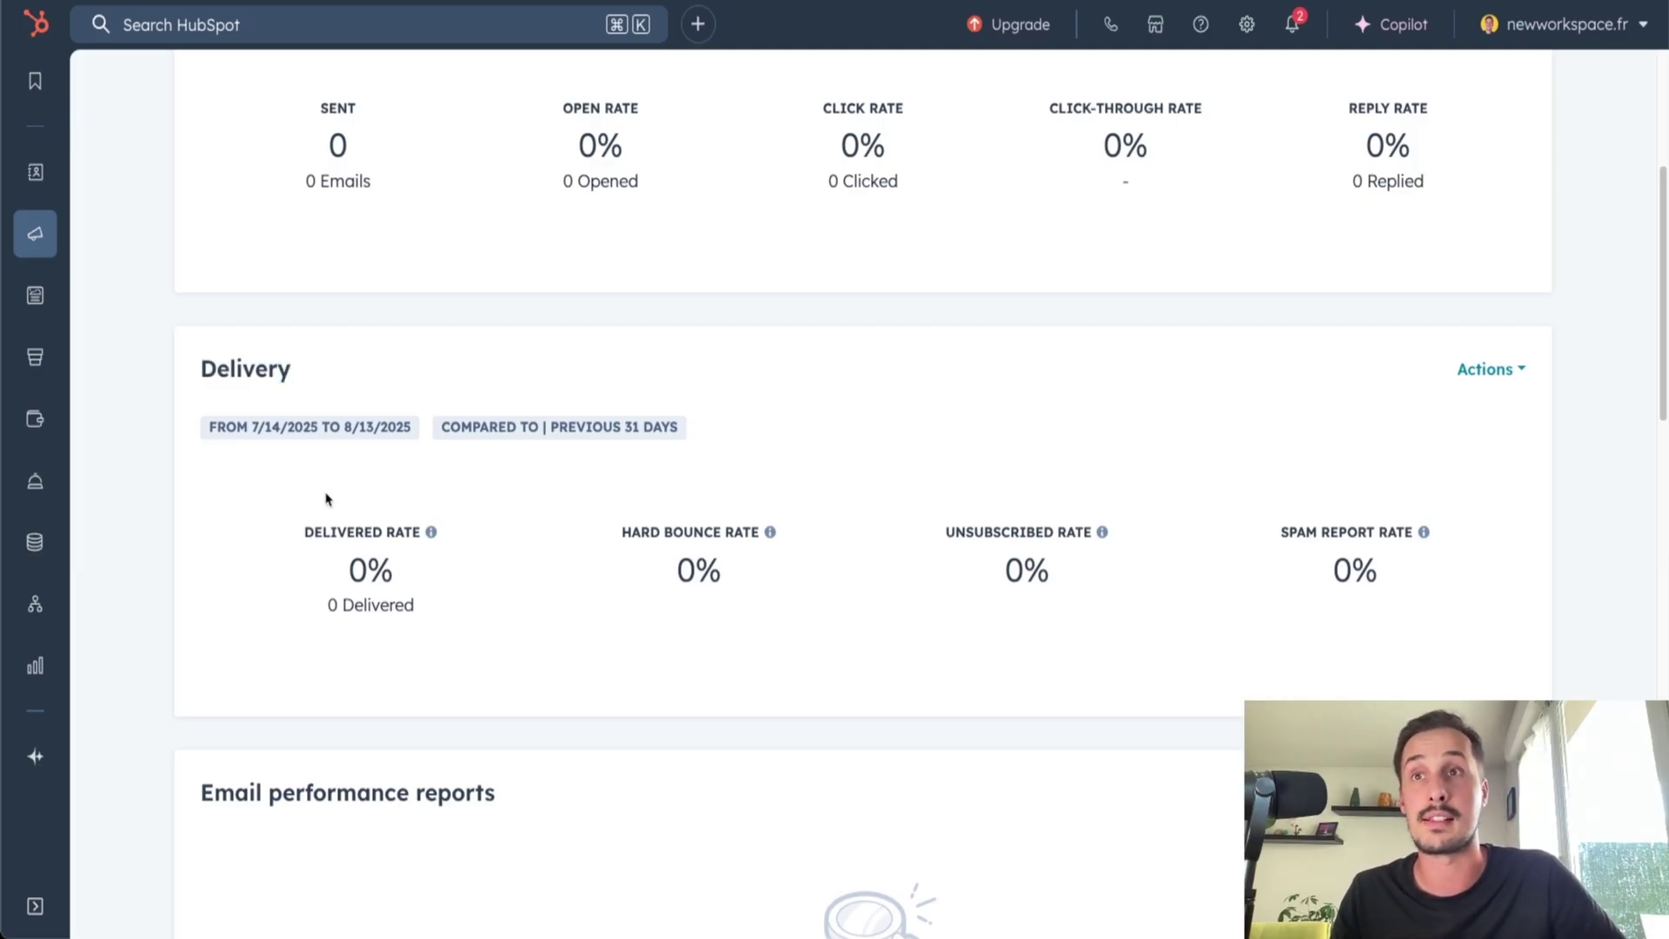
pyautogui.moveTo(306, 531); pyautogui.dragTo(433, 531)
pyautogui.moveTo(623, 528); pyautogui.dragTo(762, 532)
pyautogui.moveTo(947, 528); pyautogui.dragTo(1106, 532)
pyautogui.moveTo(1282, 530); pyautogui.dragTo(1403, 531)
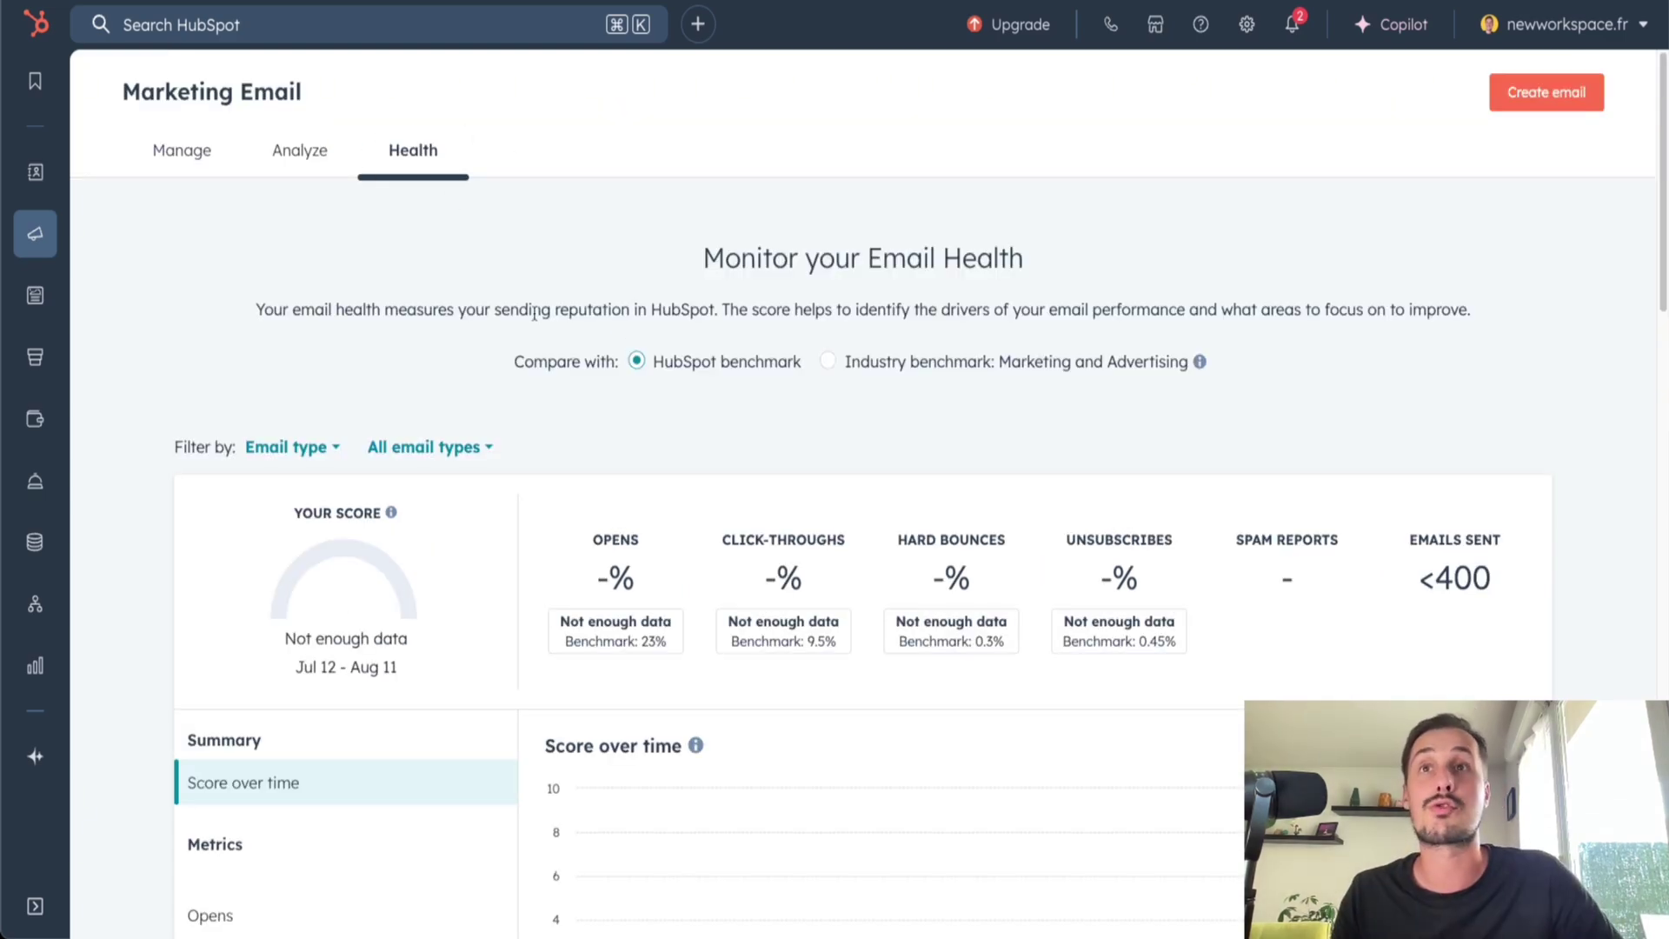
# Examine the email health page, including the sending reputation score, benchmarks, recommendations and high and low performing emails
pyautogui.moveTo(498, 311); pyautogui.dragTo(630, 311)
pyautogui.click(646, 315)
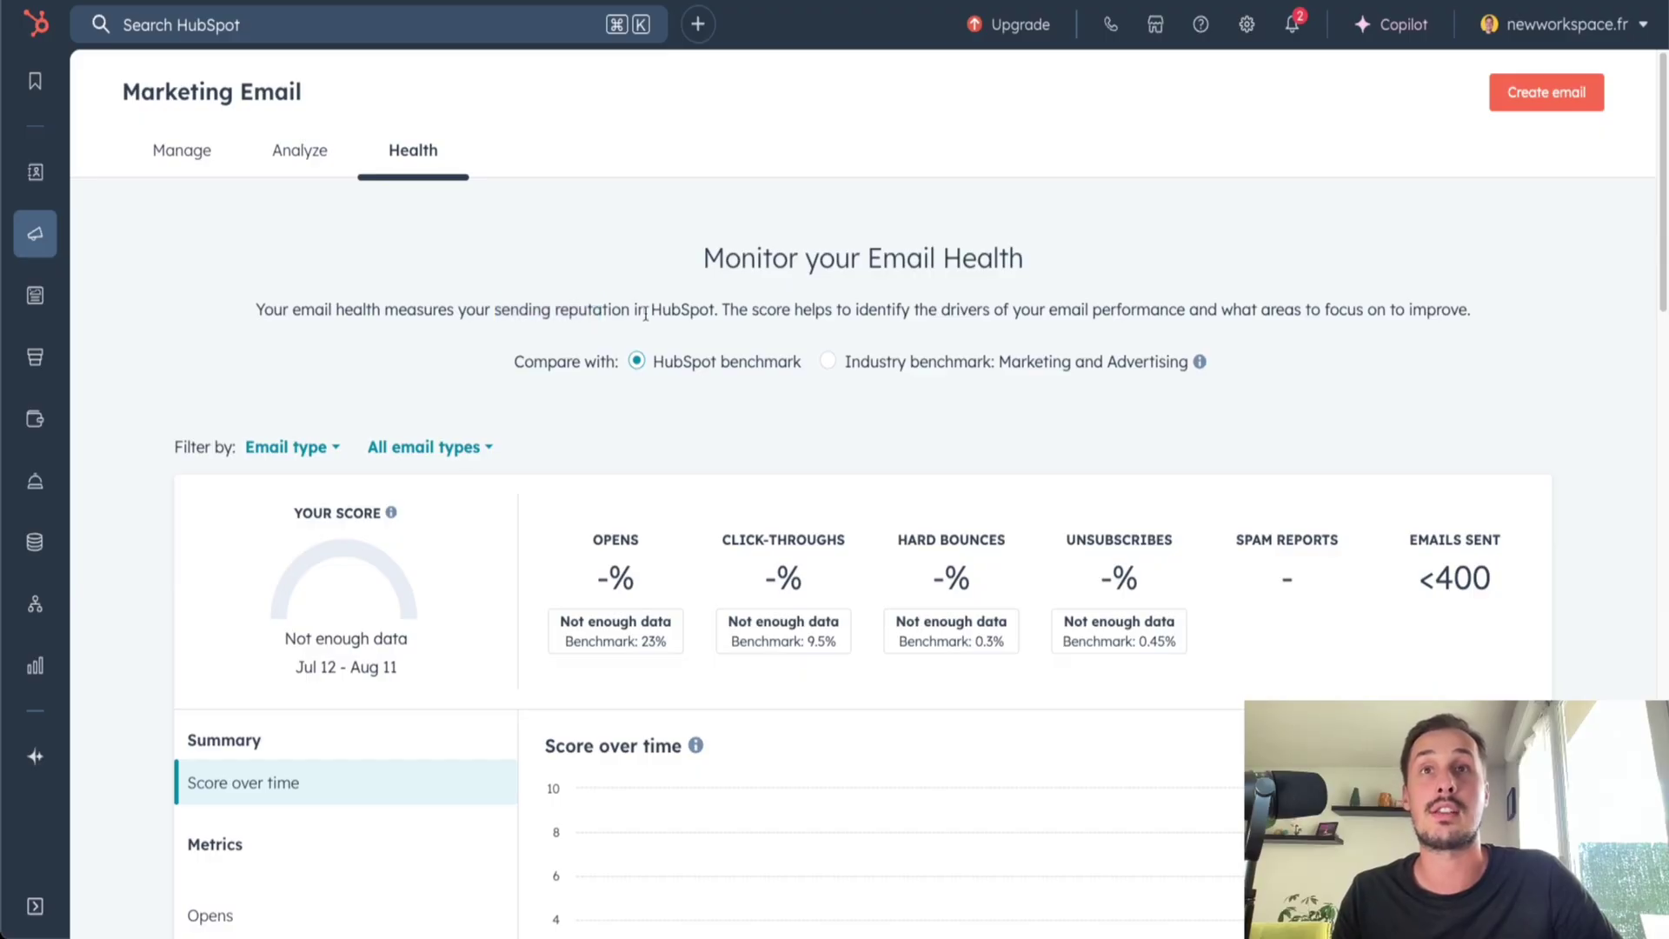
pyautogui.scroll(-15, 685, 378)
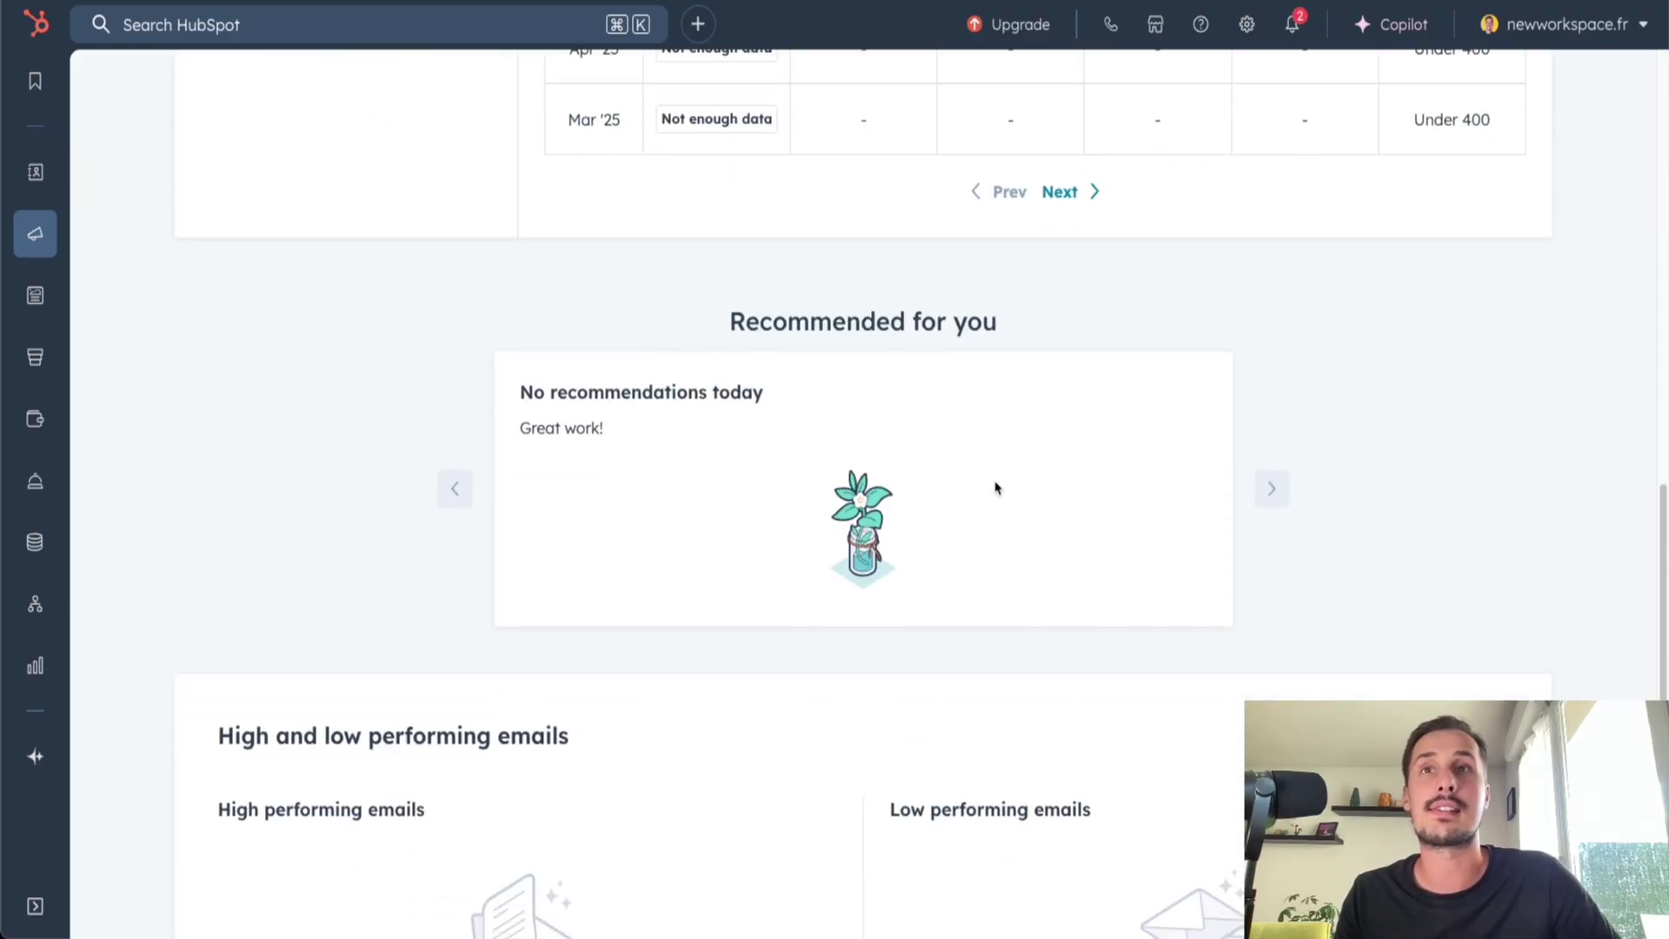
pyautogui.scroll(-8, 681, 461)
pyautogui.scroll(20, 691, 459)
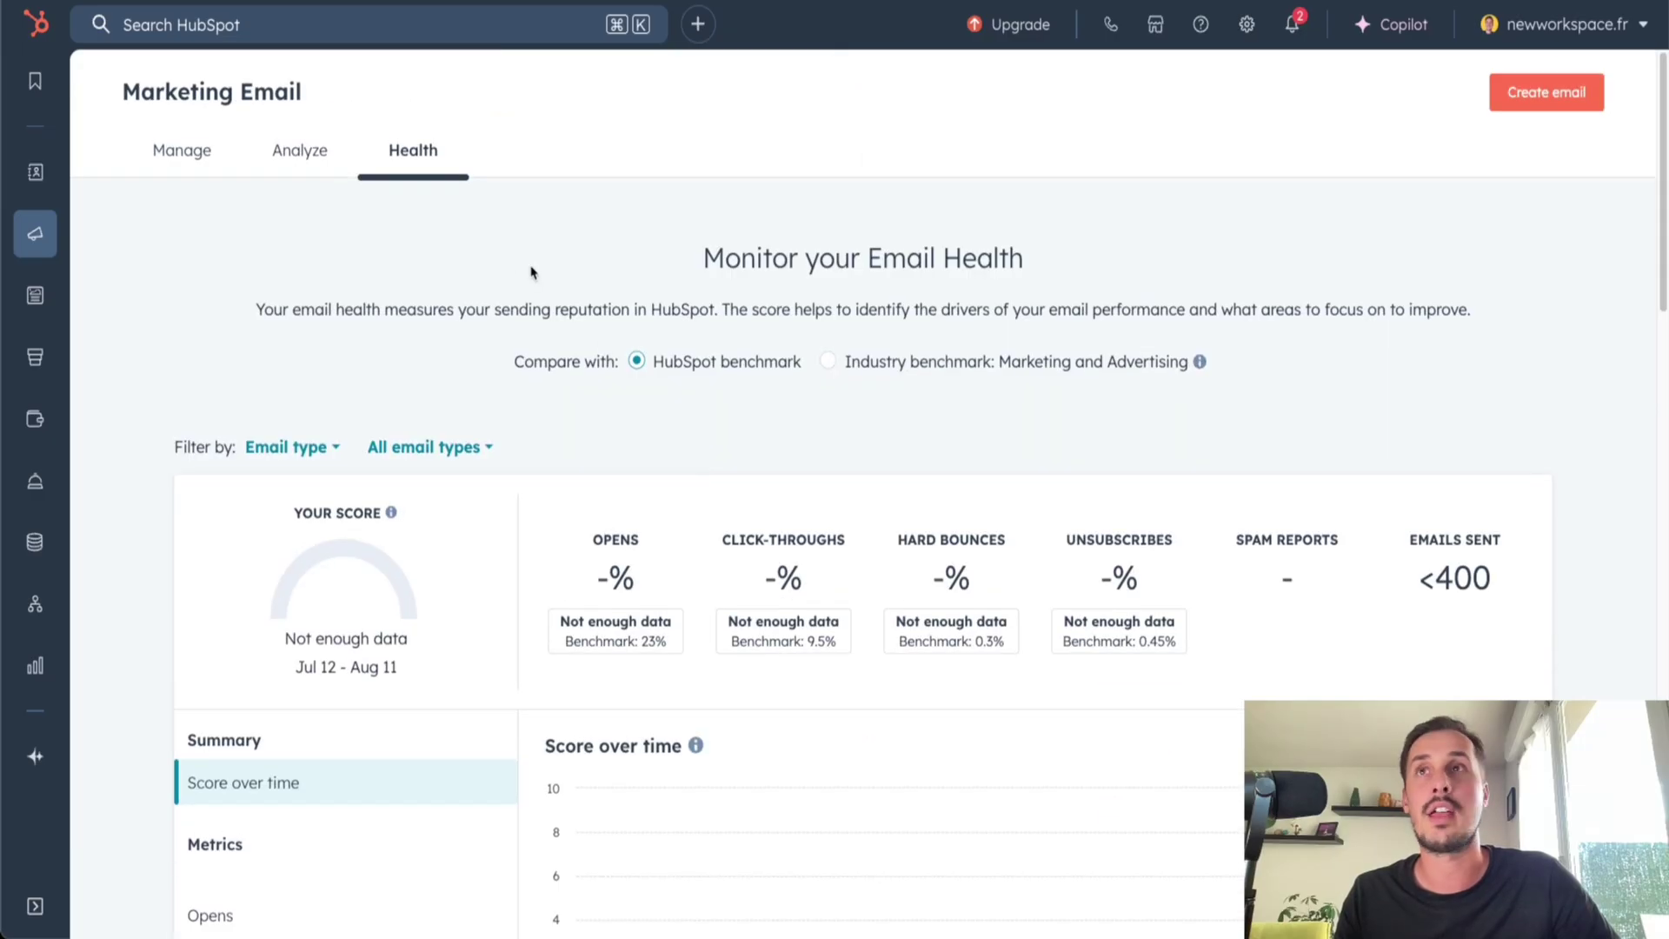
# Look through the draft, scheduled, sent and archived marketing emails, and return to the list of all emails
pyautogui.click(183, 159)
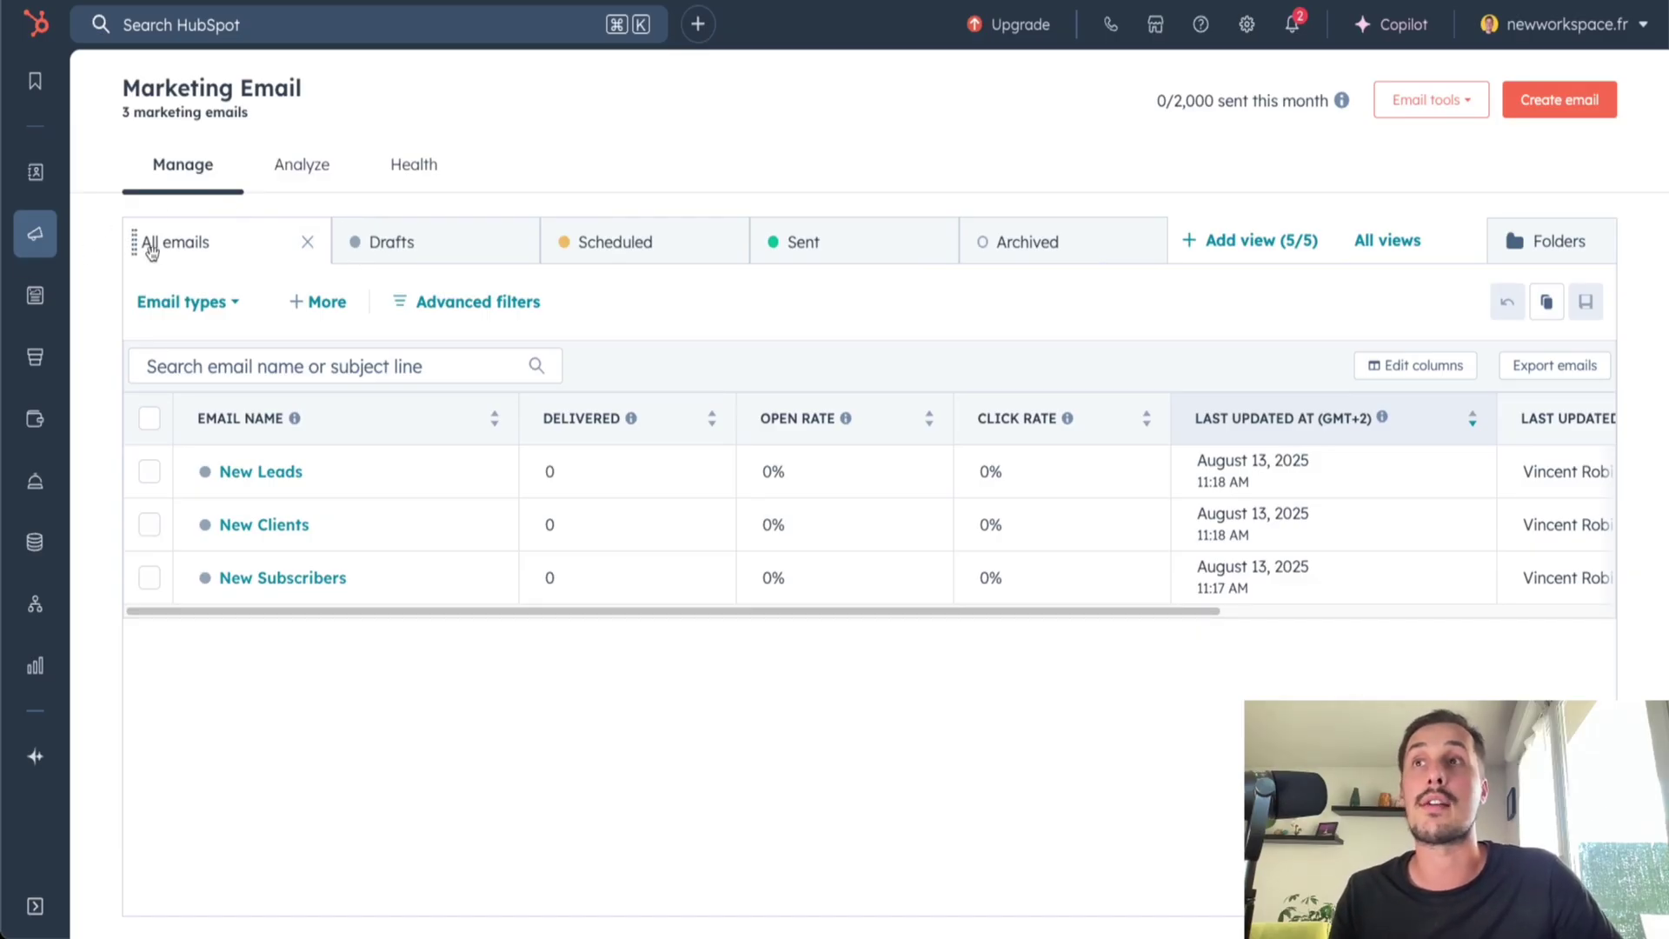
pyautogui.click(383, 244)
pyautogui.click(637, 246)
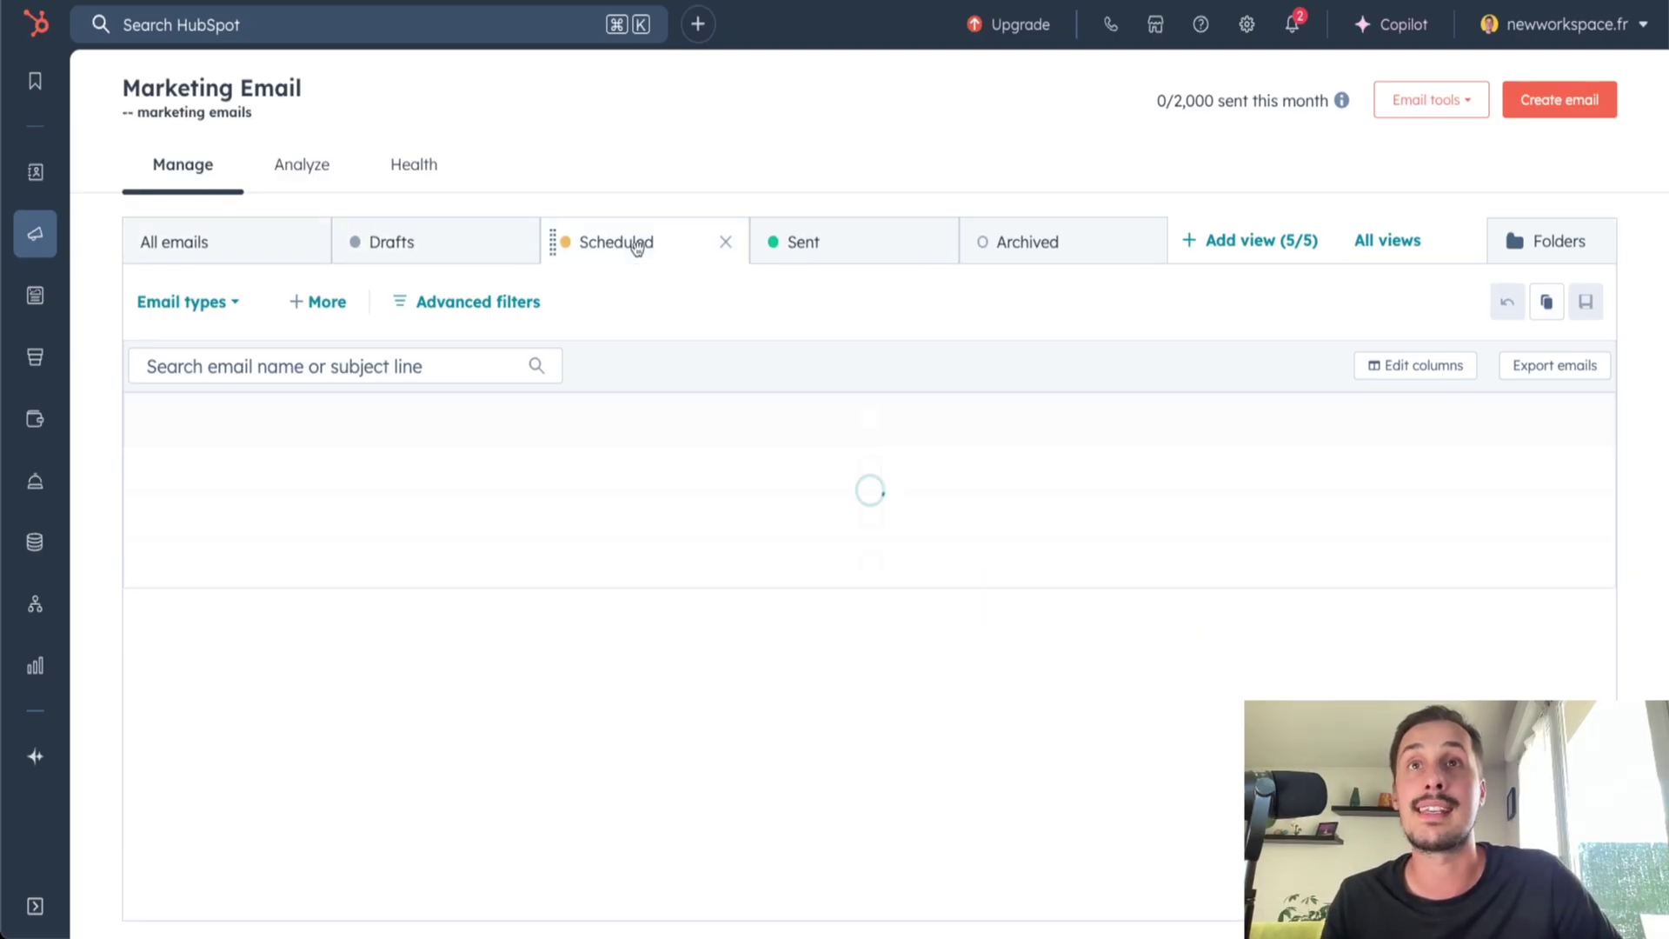
pyautogui.click(864, 246)
pyautogui.click(1036, 253)
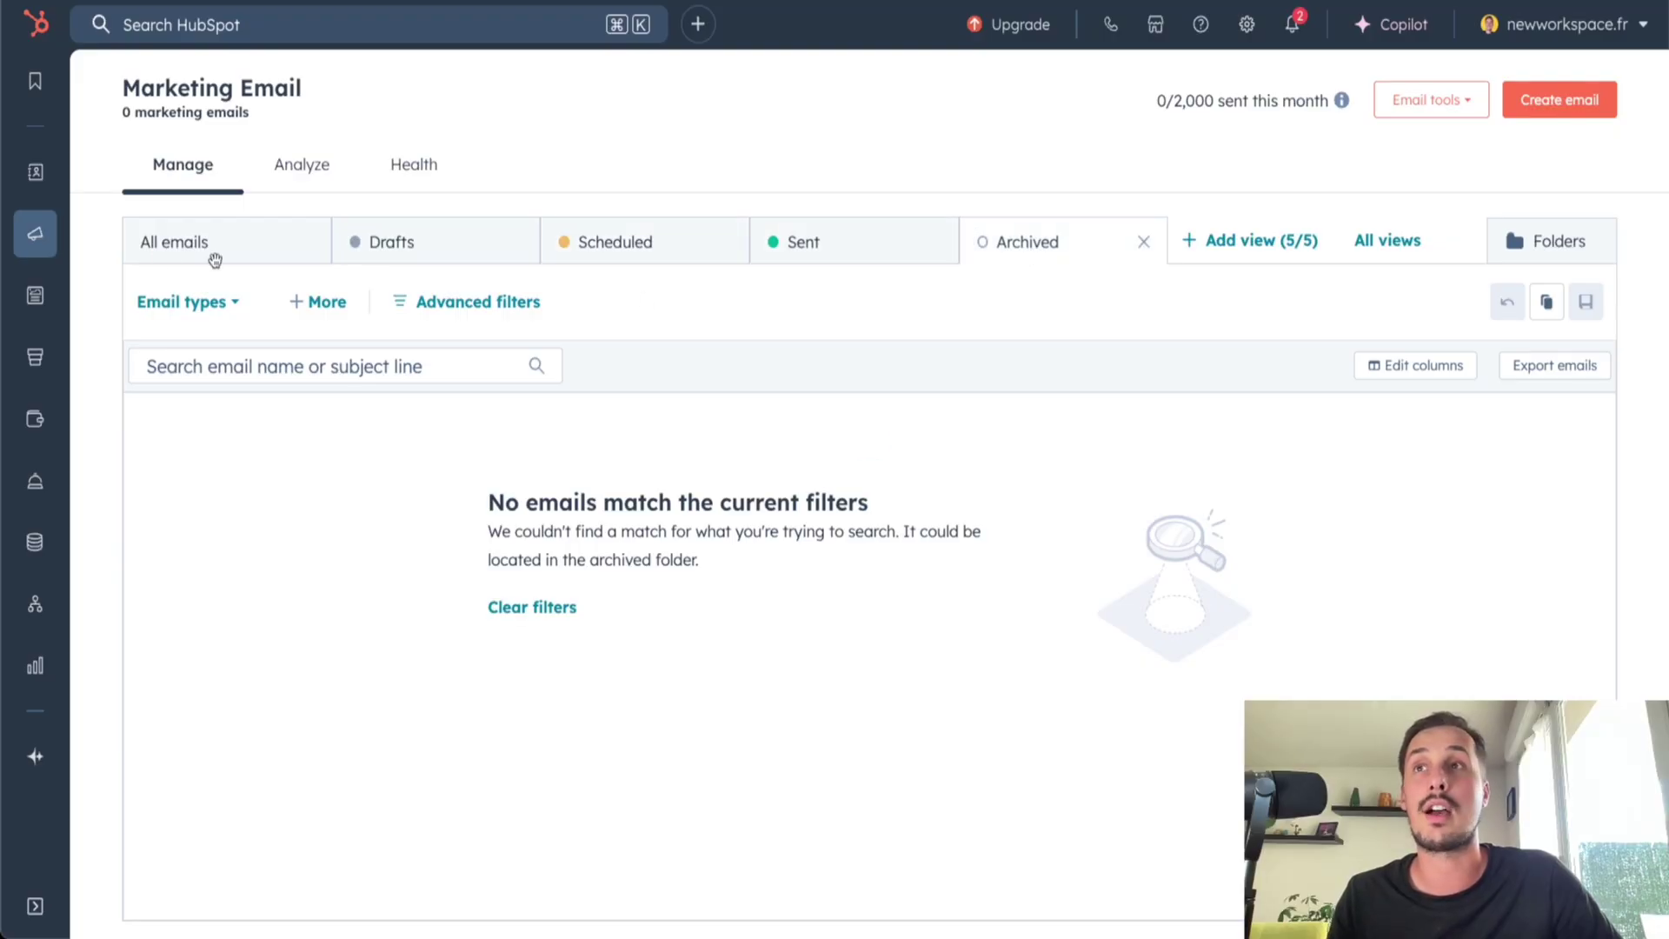
pyautogui.click(215, 260)
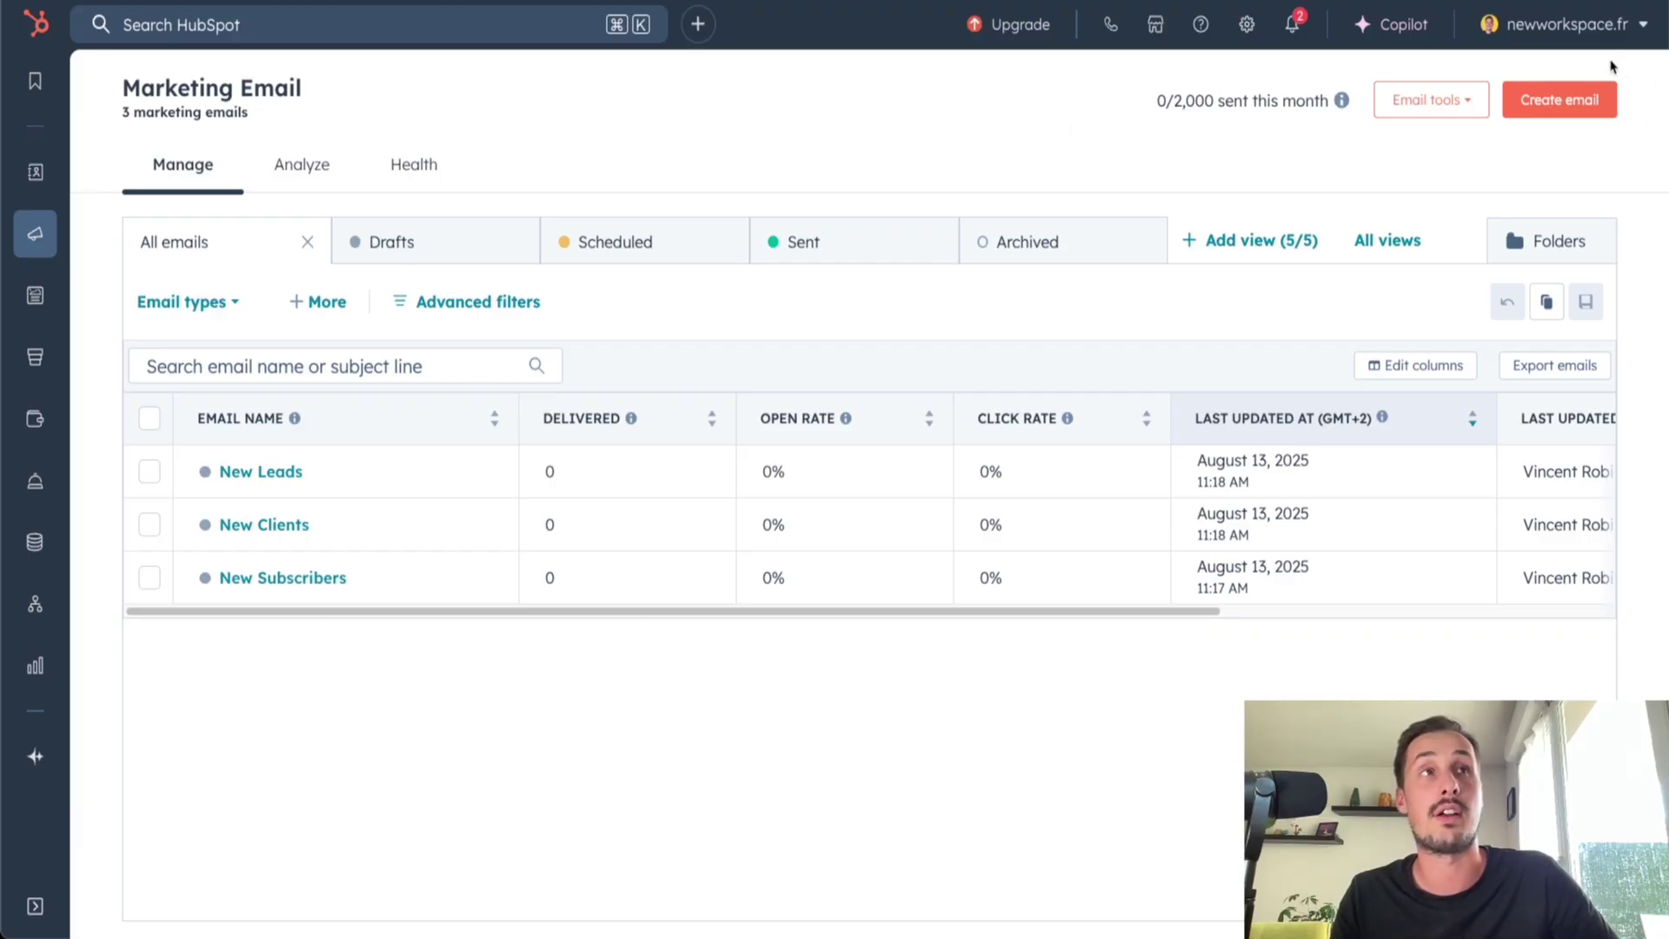
# Create a new regular email using the "Start from scratch" template
pyautogui.click(1561, 116)
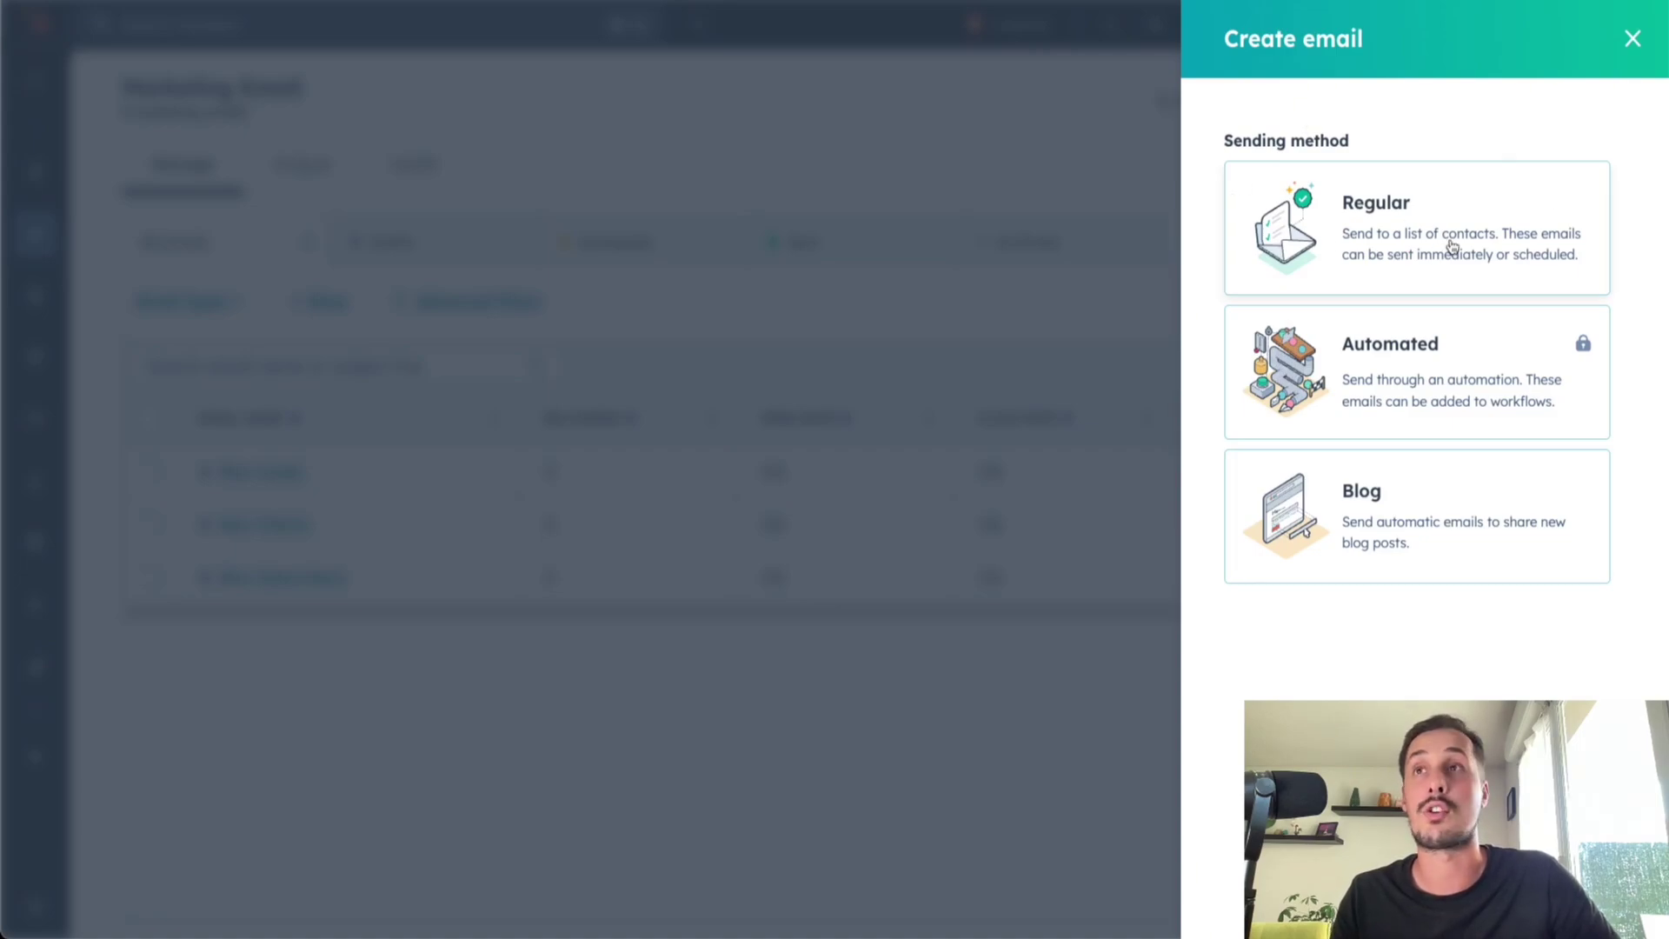
pyautogui.click(1451, 248)
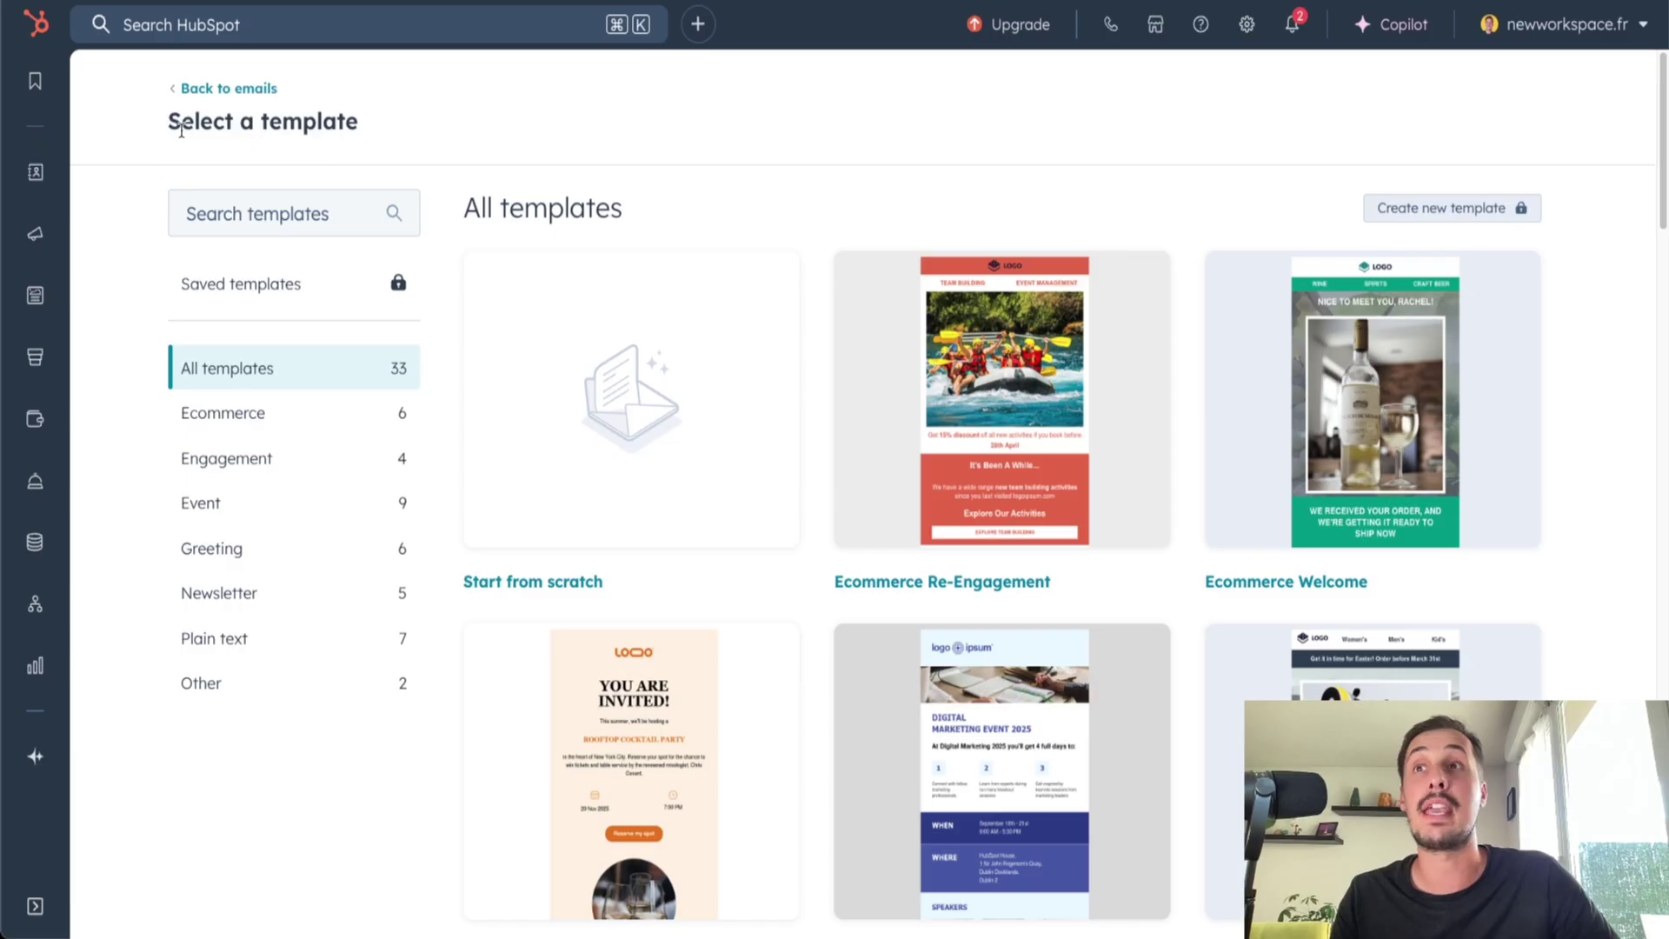
pyautogui.scroll(-10, 907, 276)
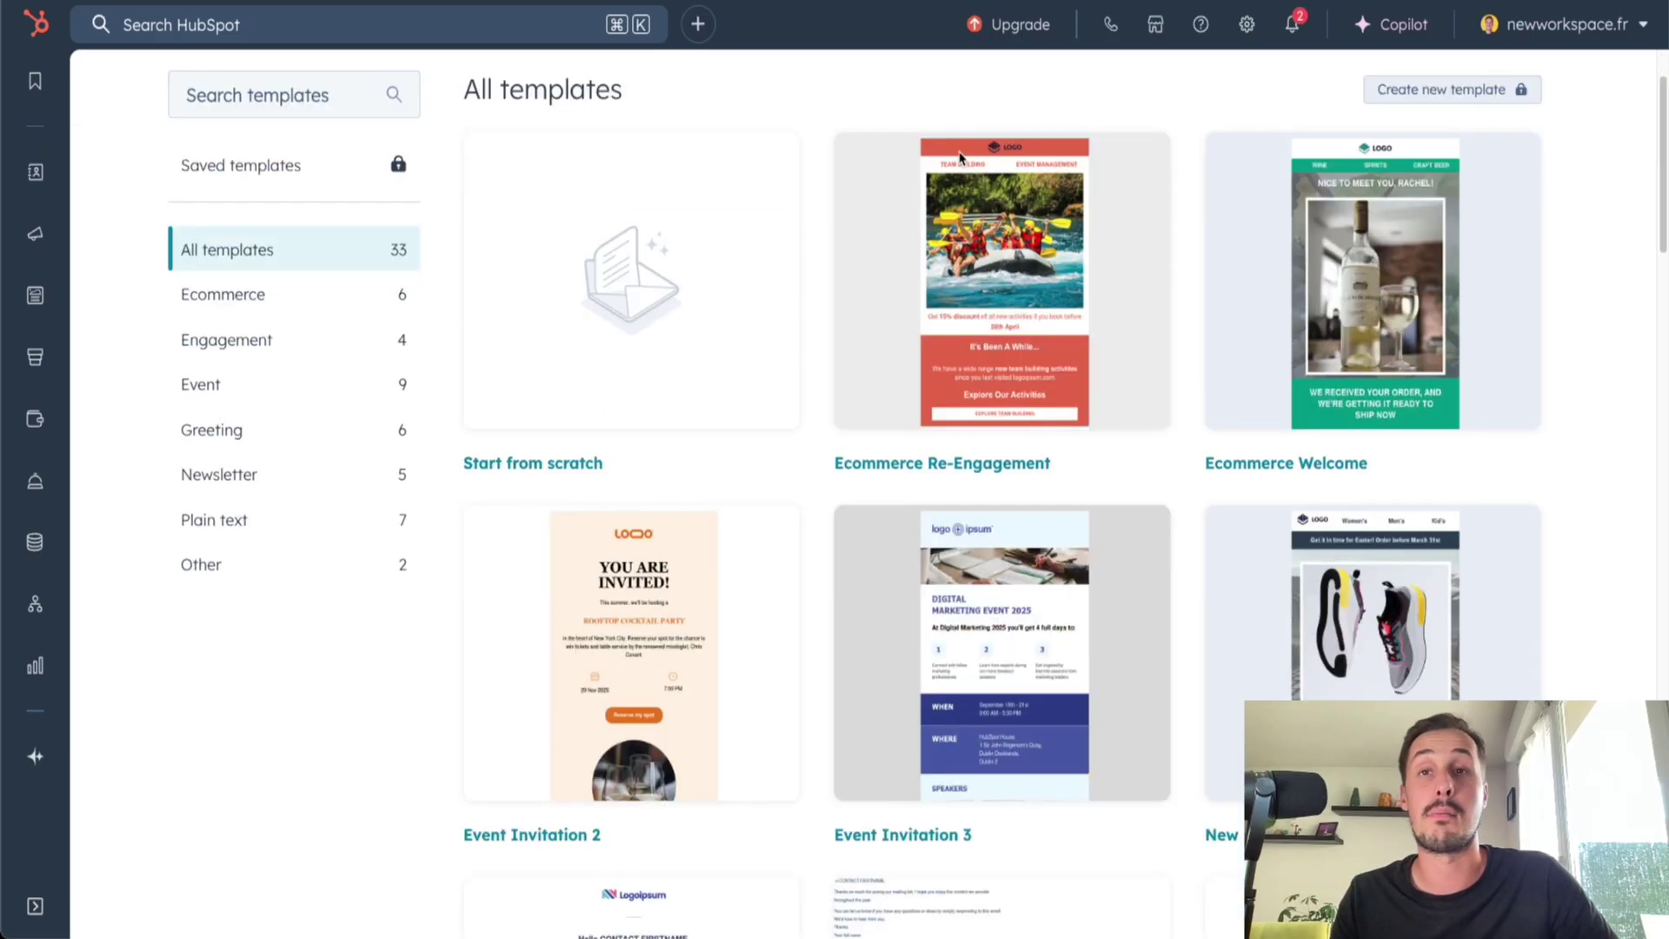
pyautogui.scroll(-7, 904, 276)
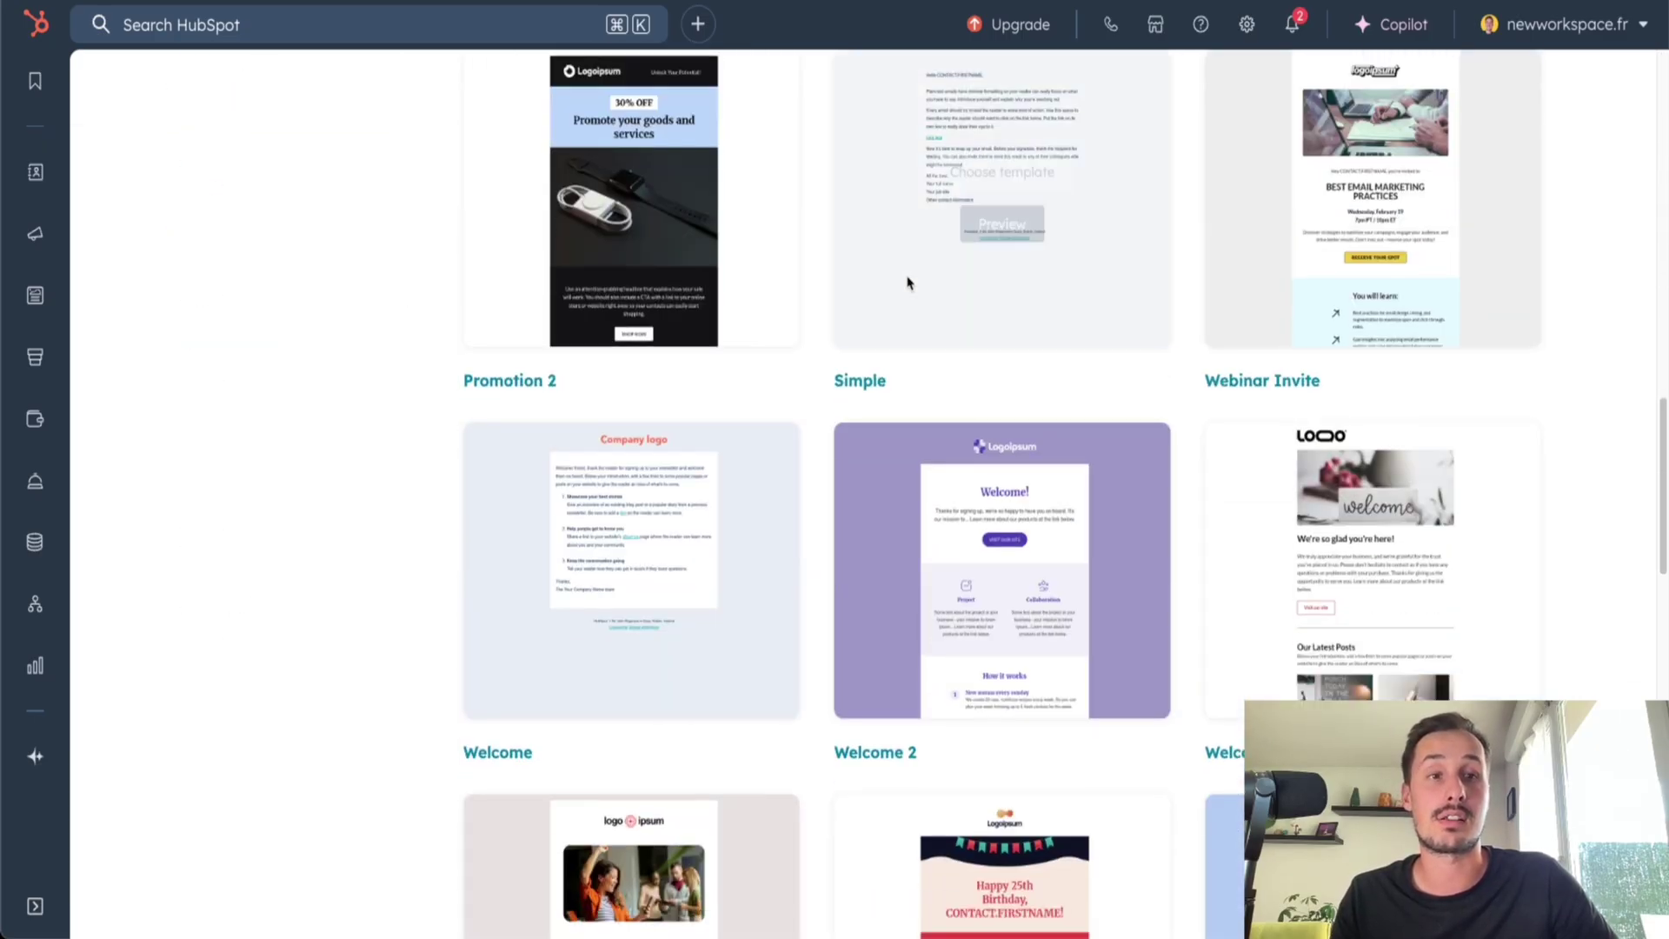
pyautogui.scroll(17, 526, 507)
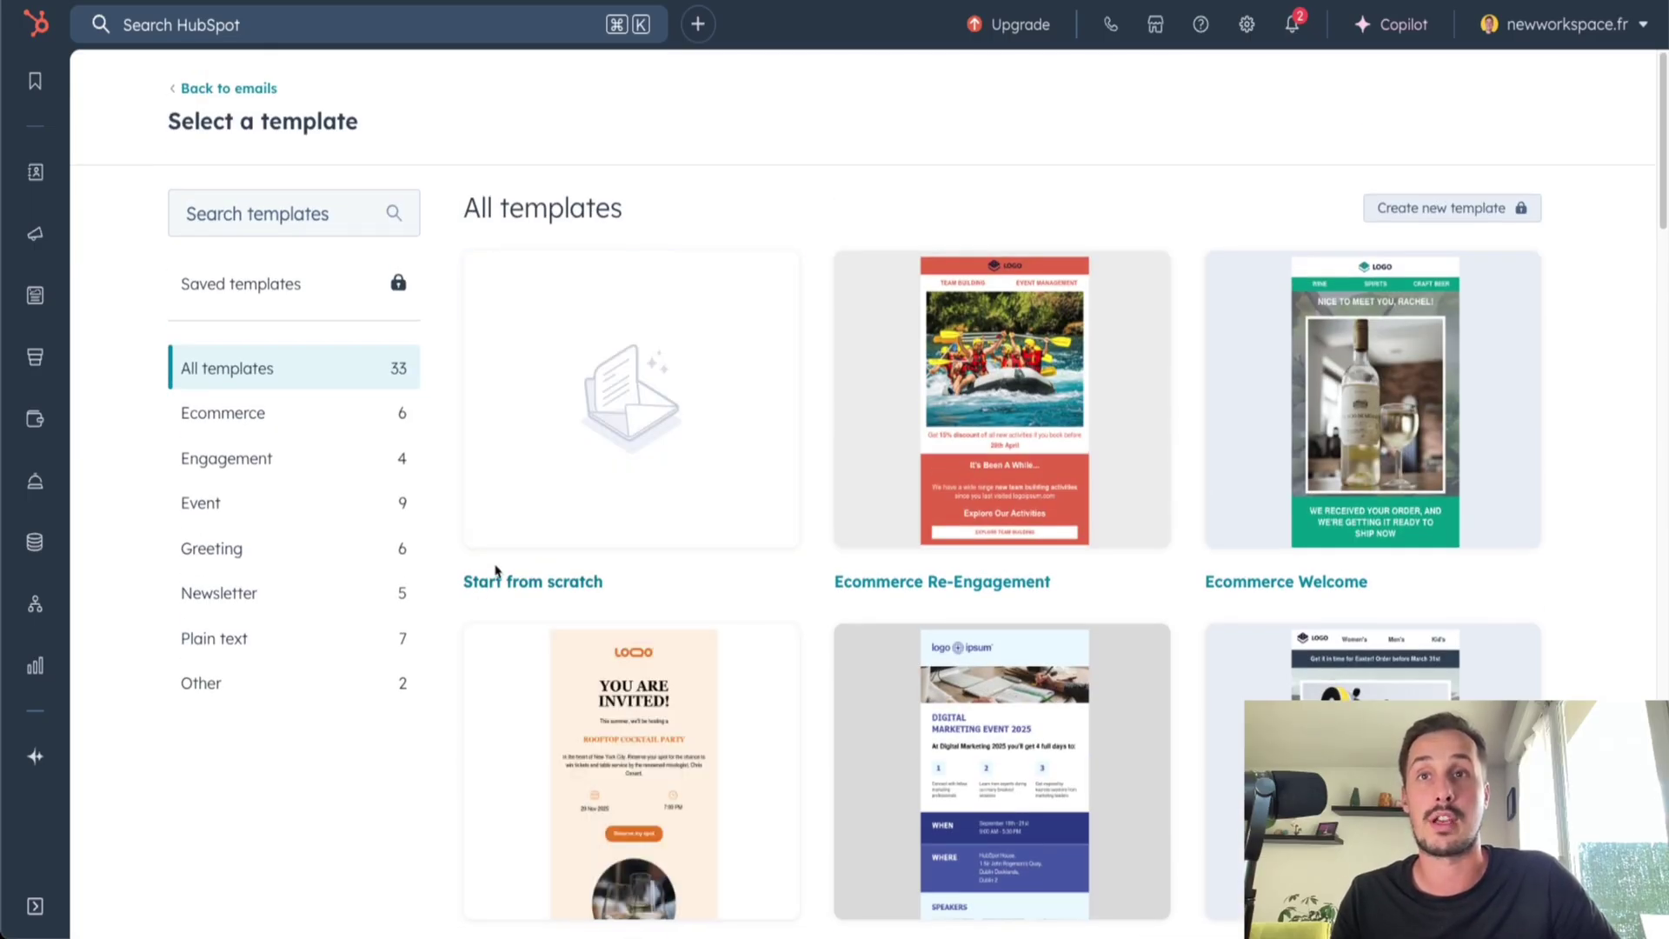
pyautogui.moveTo(631, 356)
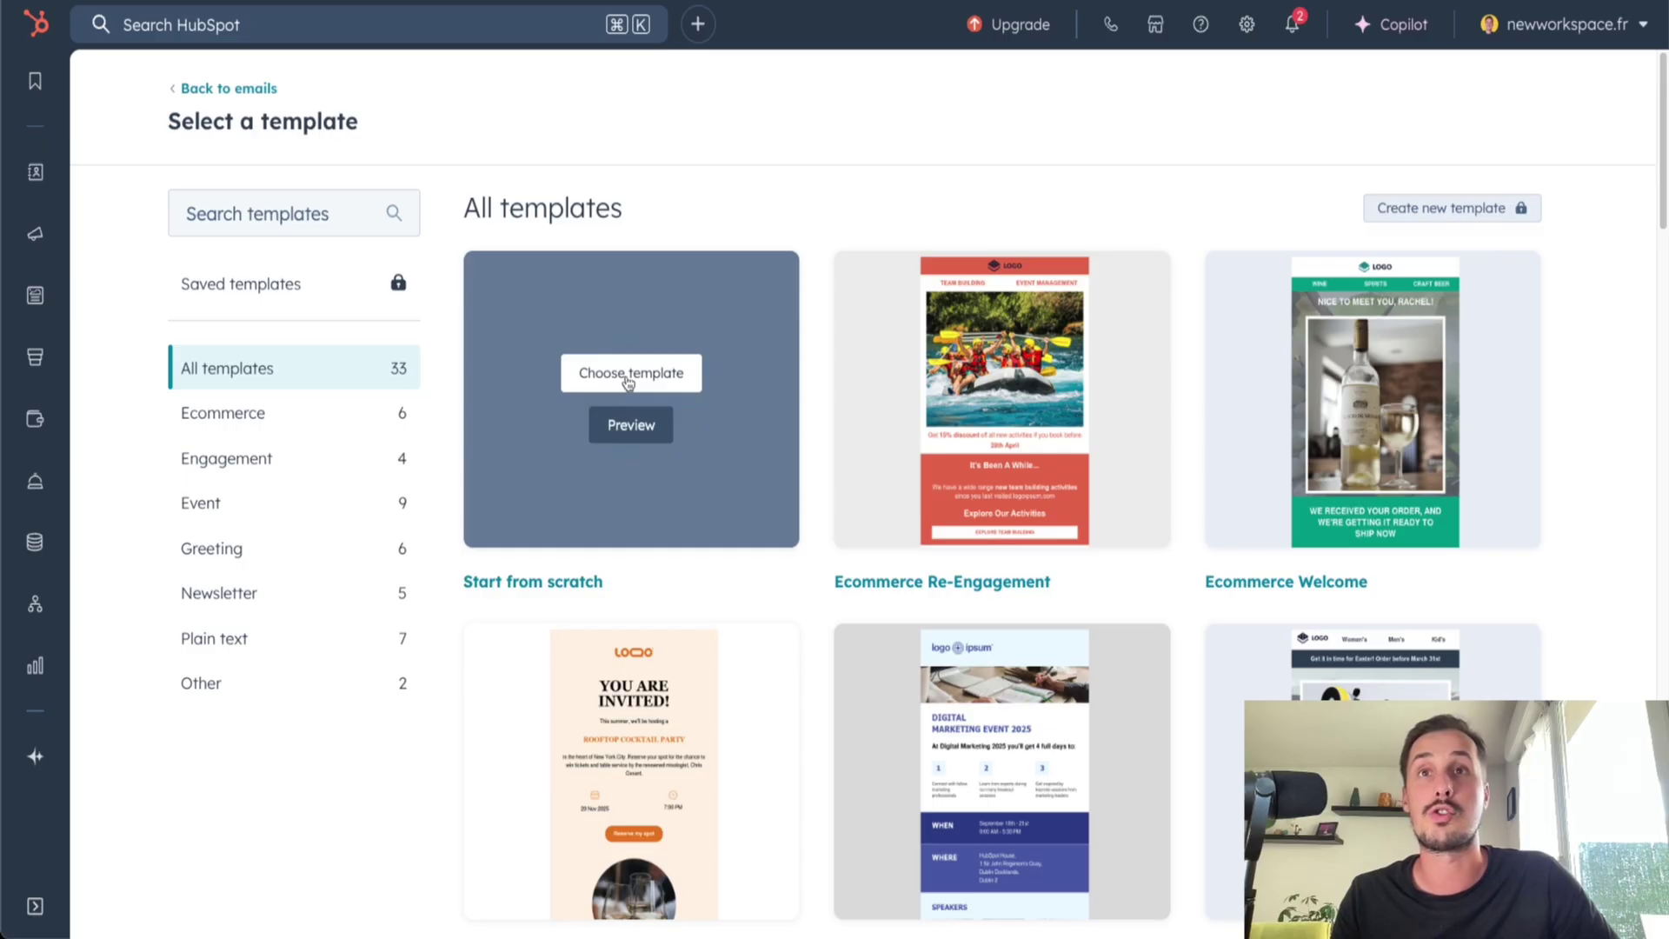
pyautogui.click(628, 382)
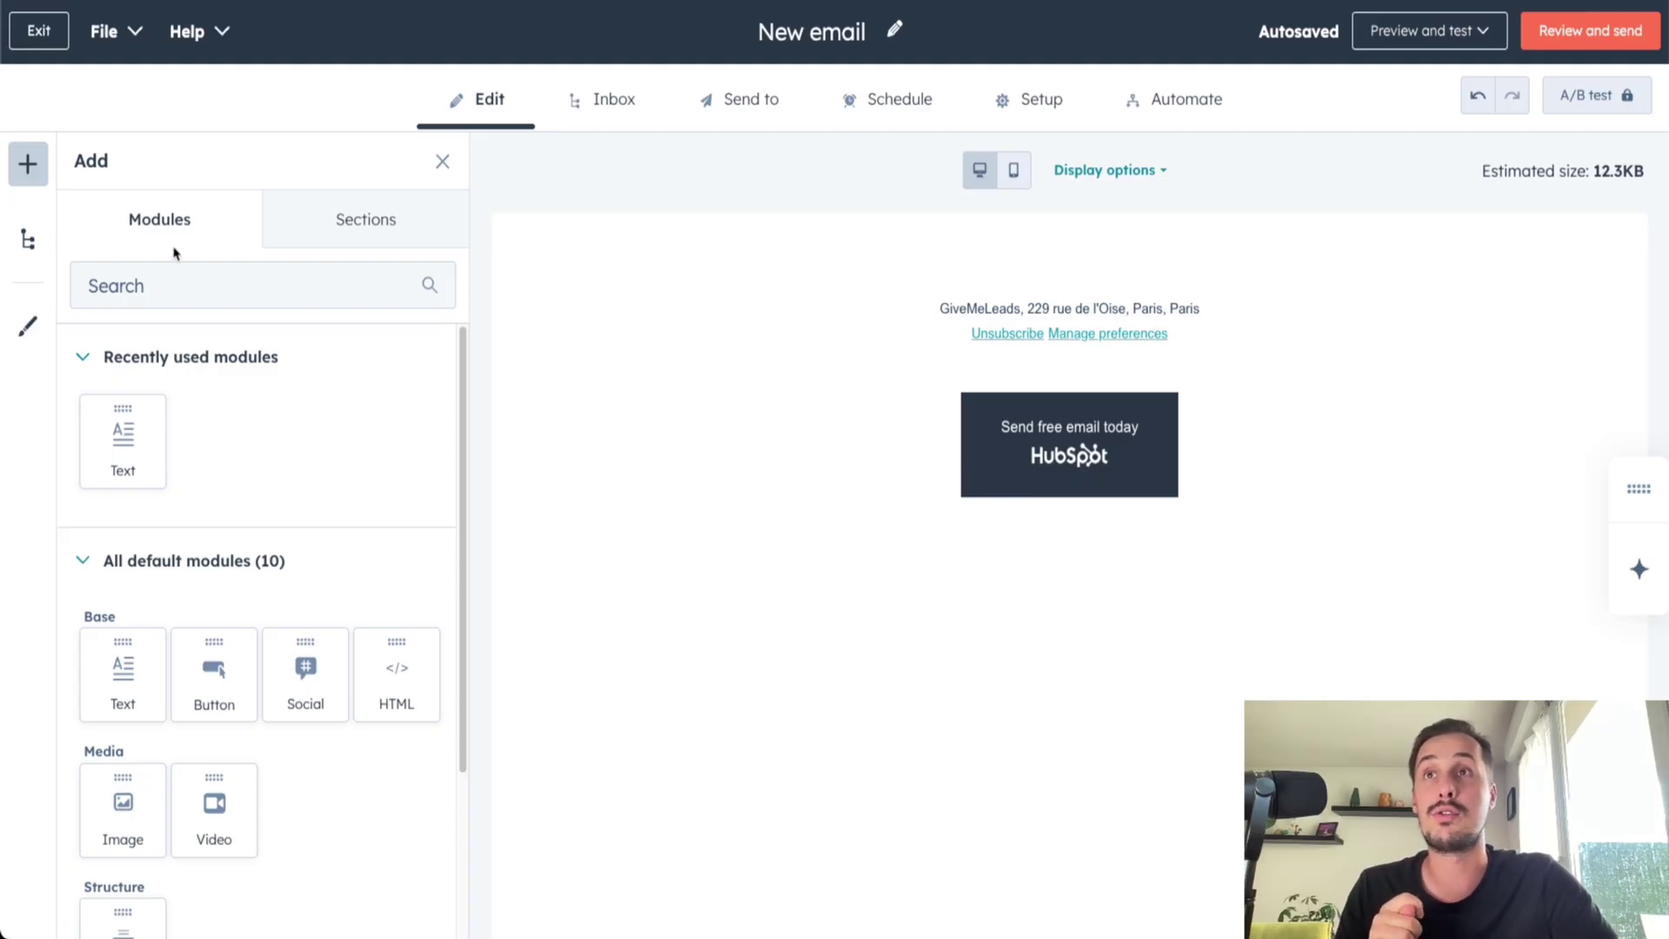
# Add a one-column section above the footer of the new email
pyautogui.click(328, 229)
pyautogui.moveTo(122, 373); pyautogui.dragTo(504, 348)
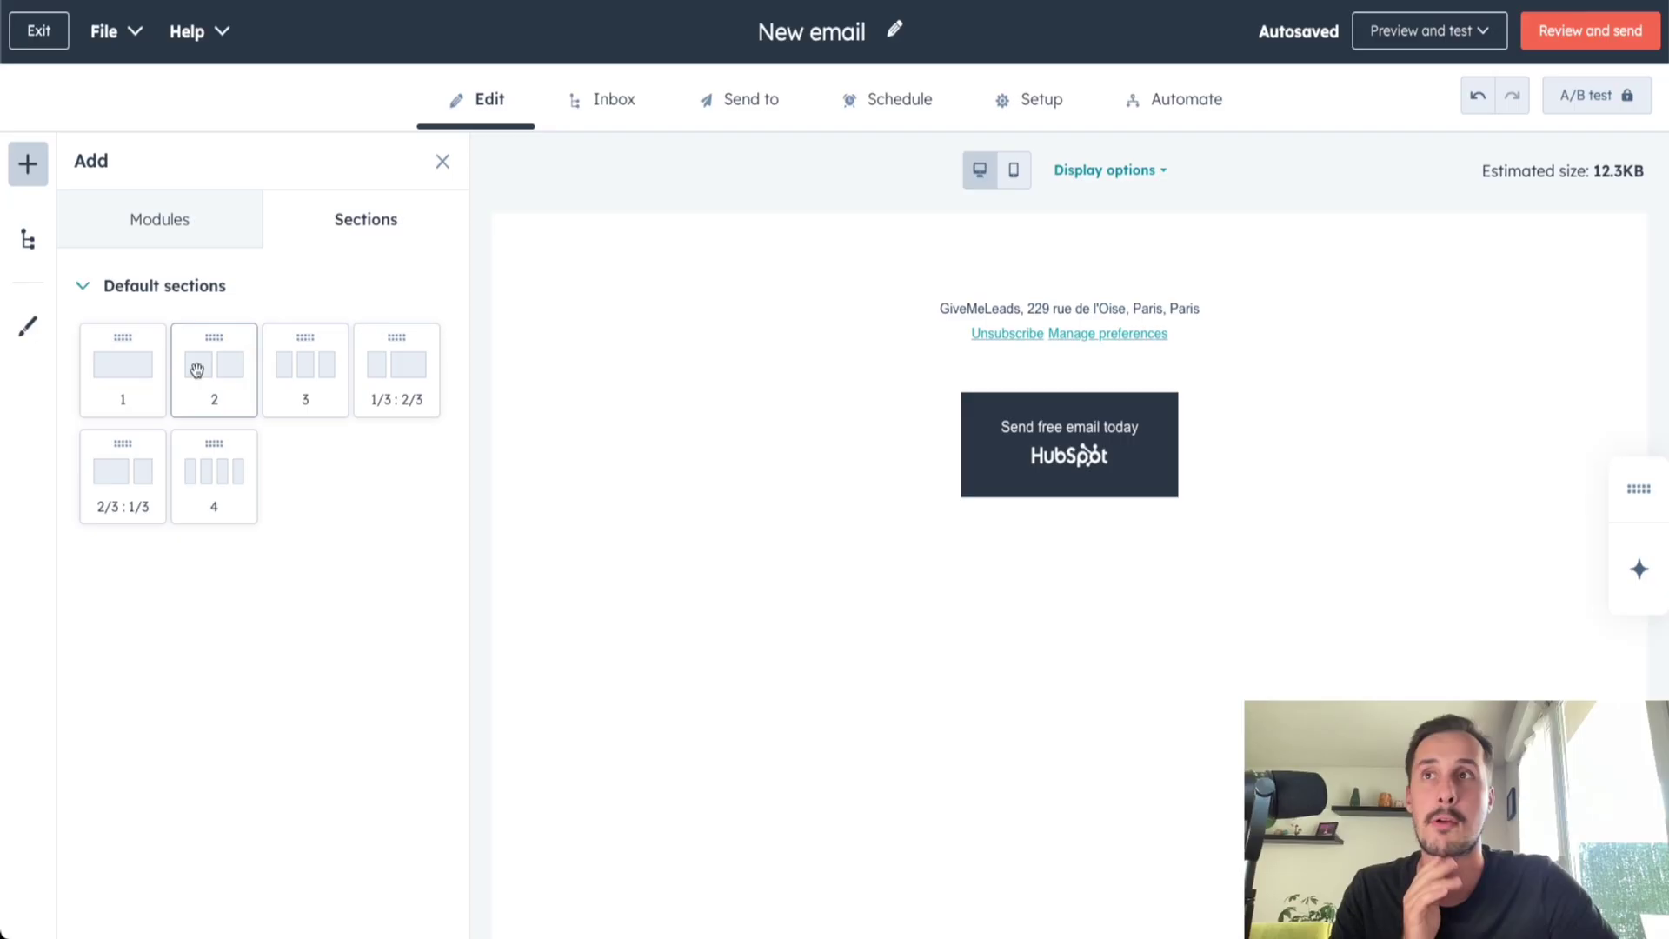
pyautogui.moveTo(113, 393); pyautogui.dragTo(1059, 285)
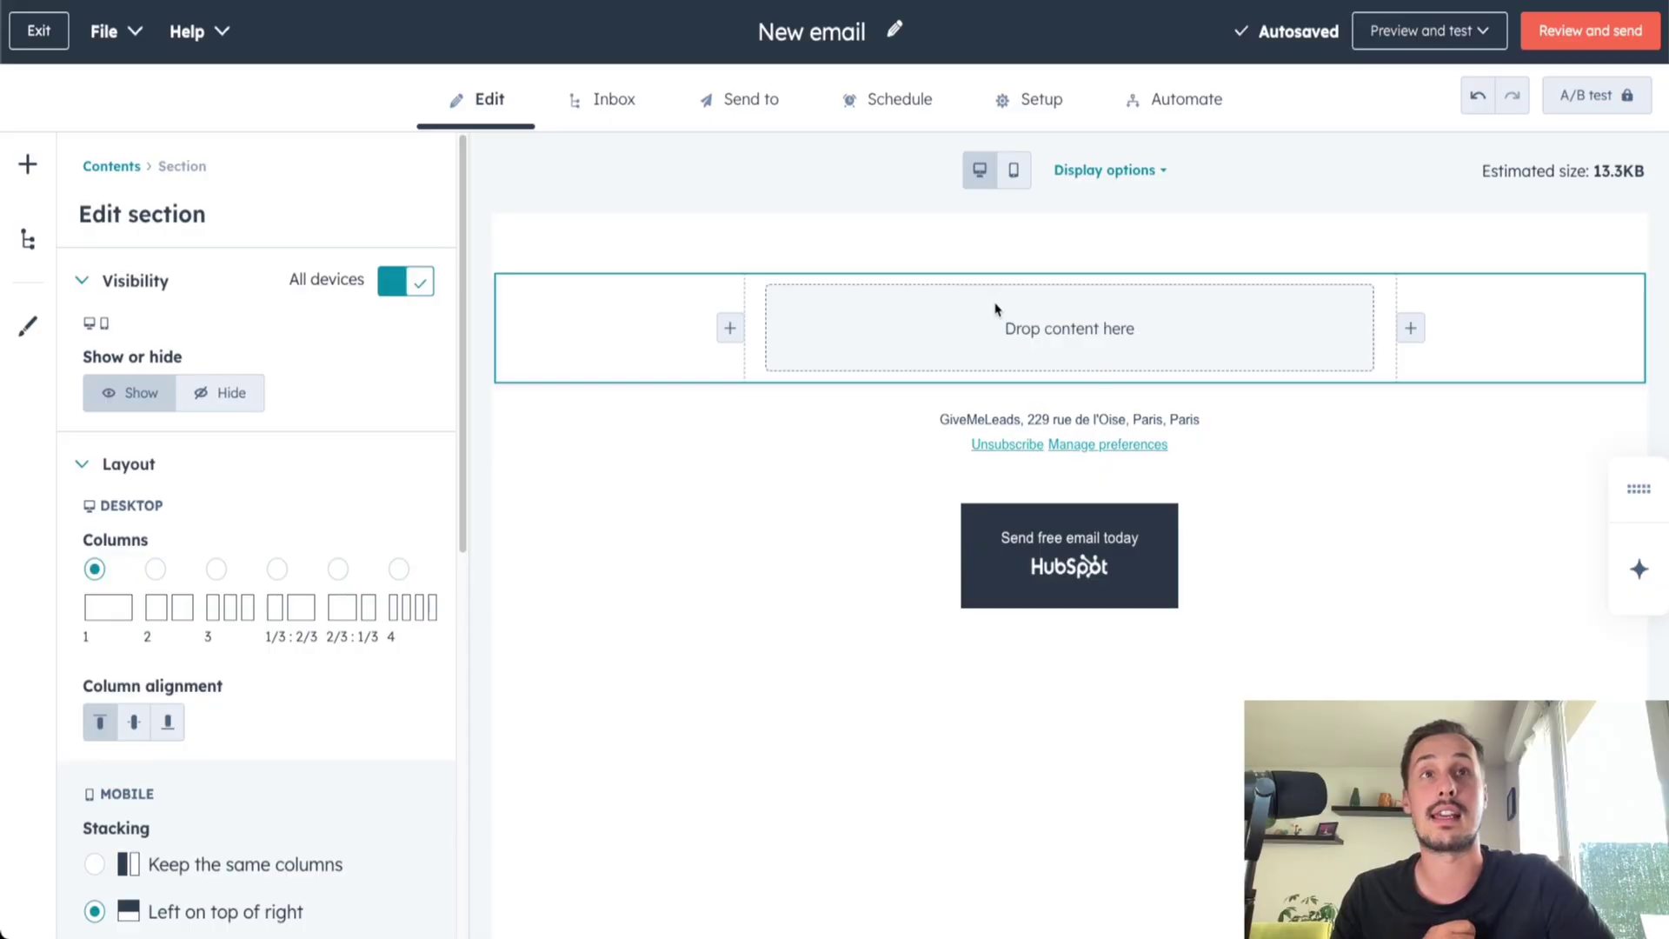
pyautogui.click(894, 214)
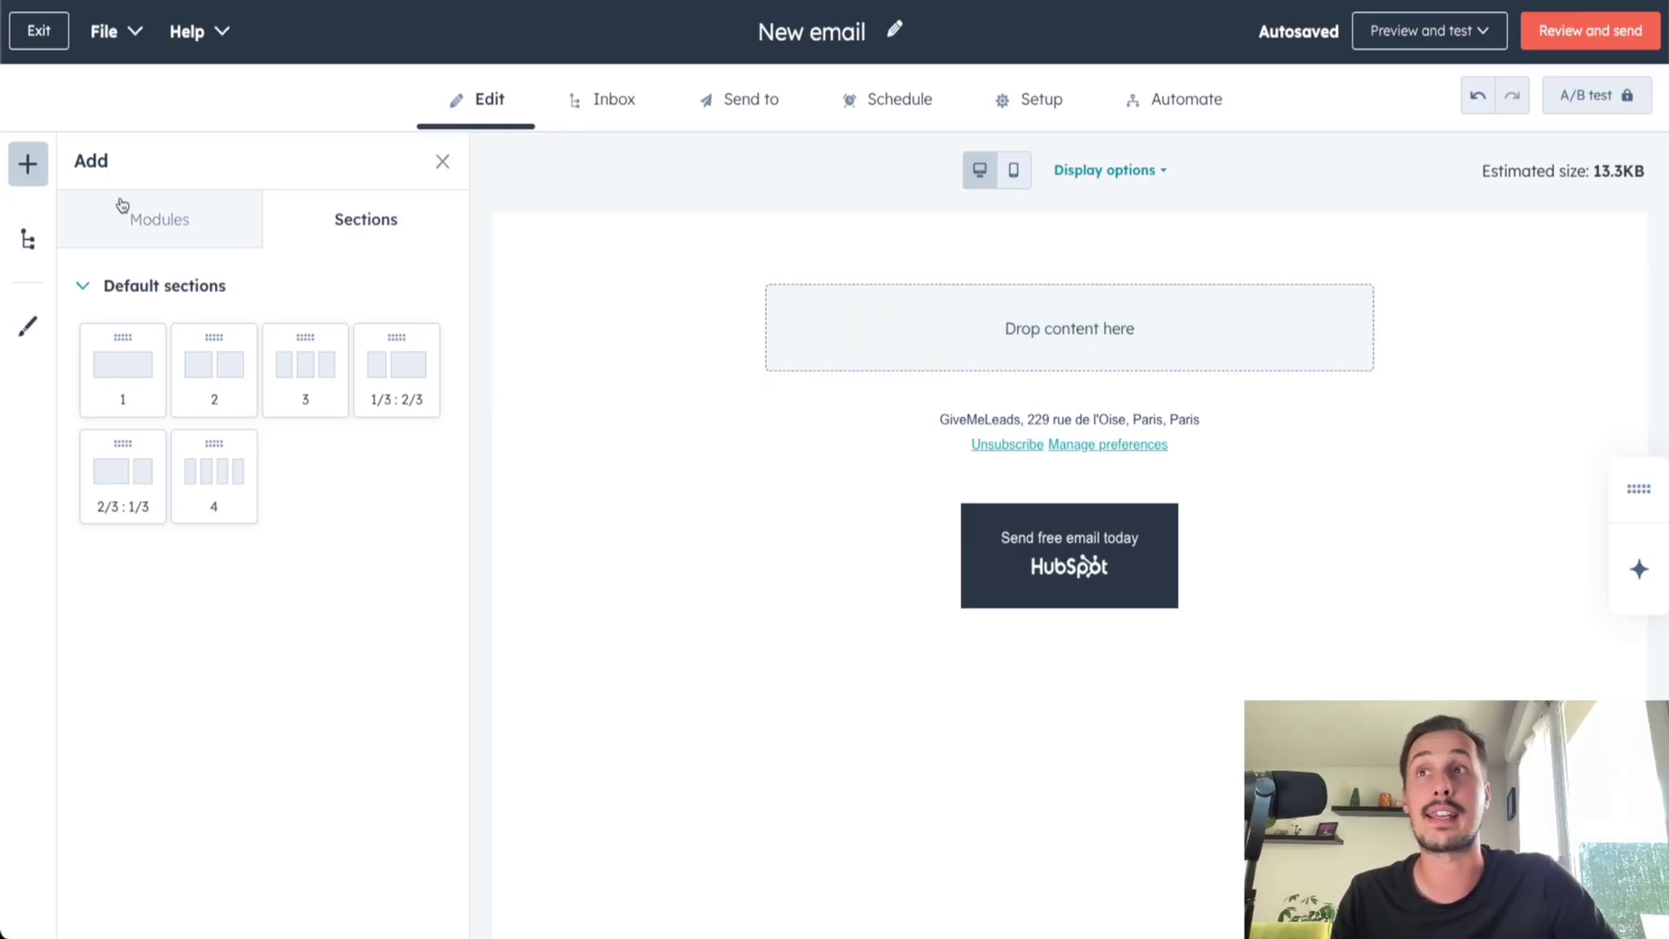
# Place a Text module in the empty one-column section and look over its sample text
pyautogui.click(148, 233)
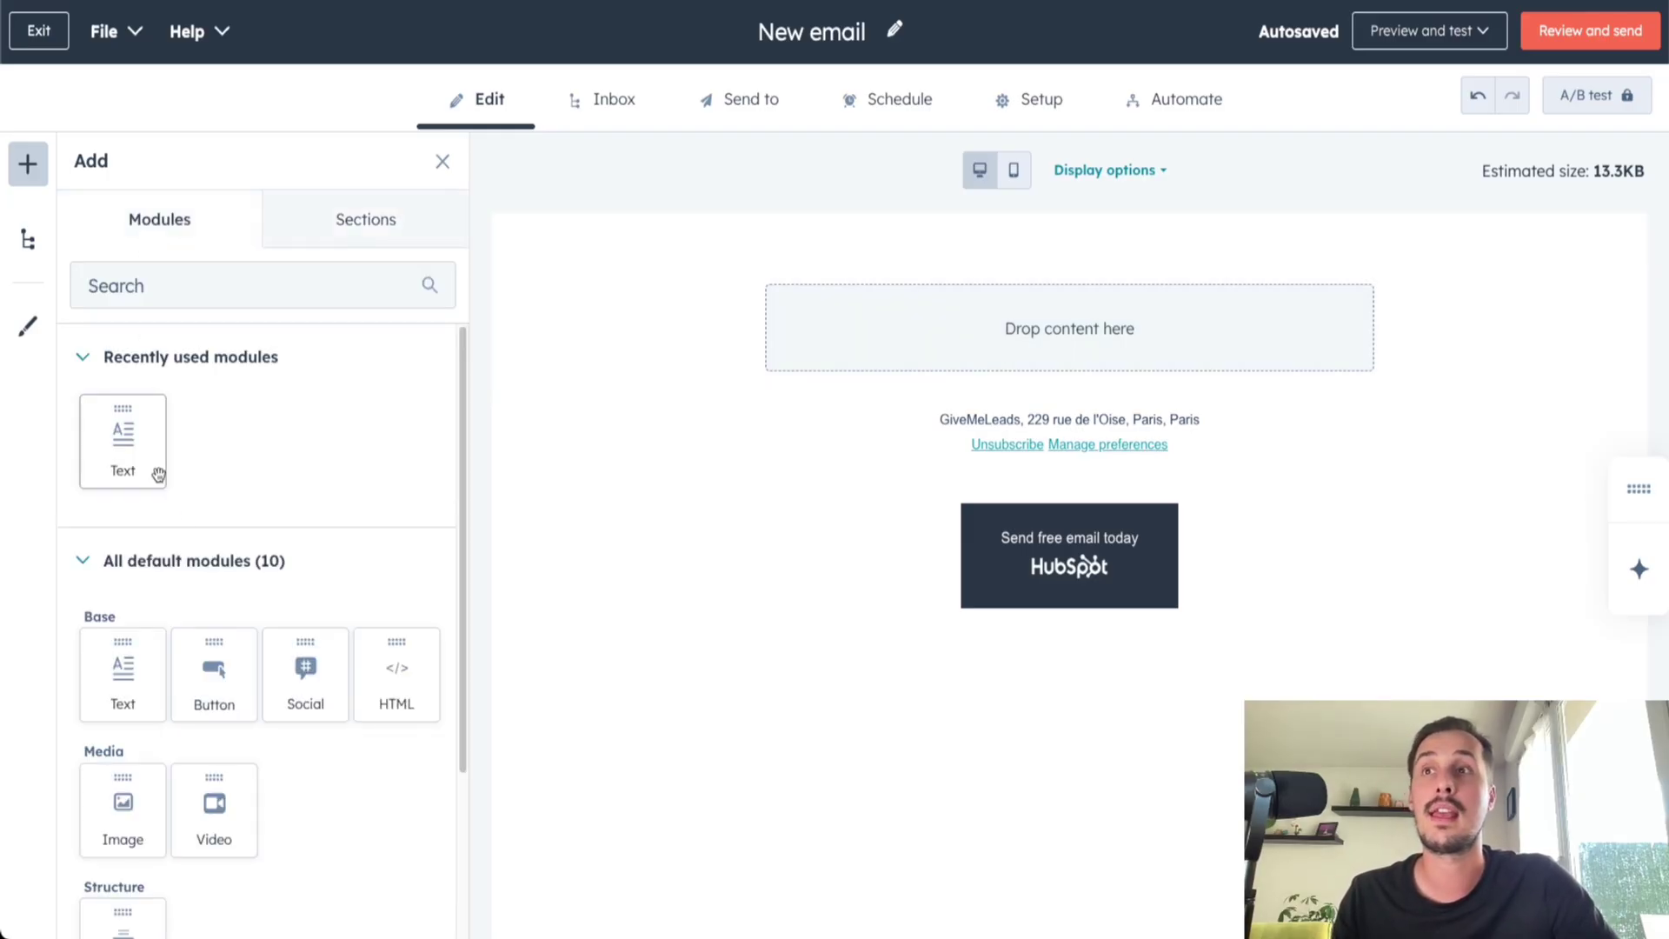
pyautogui.scroll(-2, 174, 486)
pyautogui.scroll(-1, 203, 514)
pyautogui.moveTo(120, 552); pyautogui.dragTo(1061, 348)
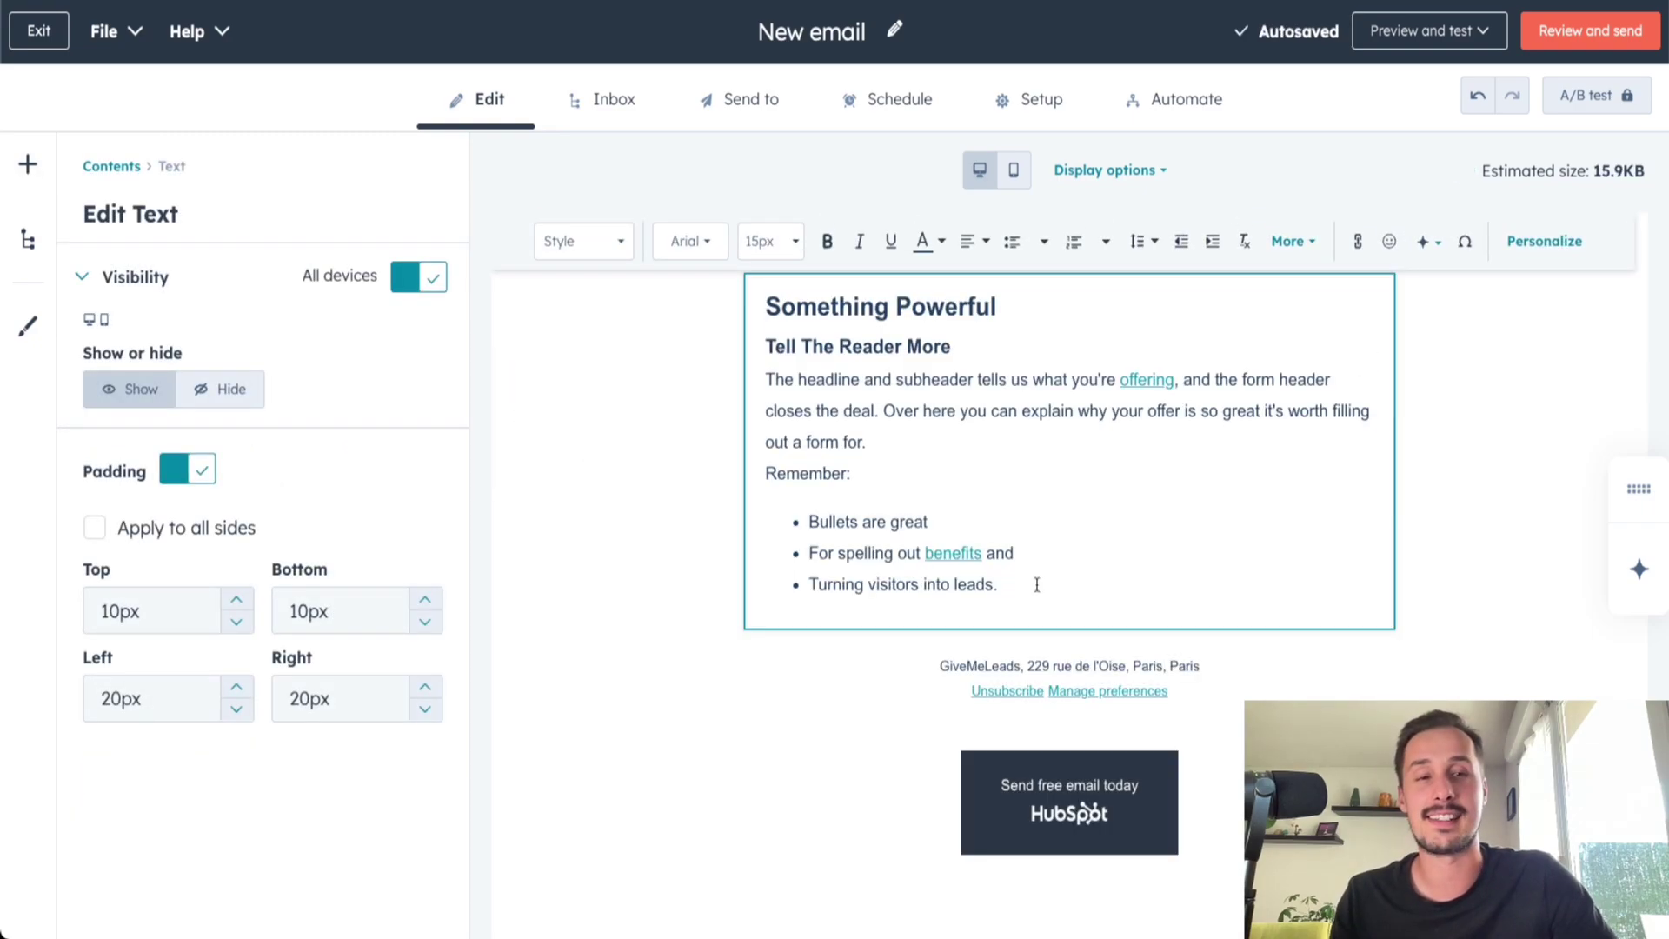
pyautogui.moveTo(1037, 585); pyautogui.dragTo(767, 306)
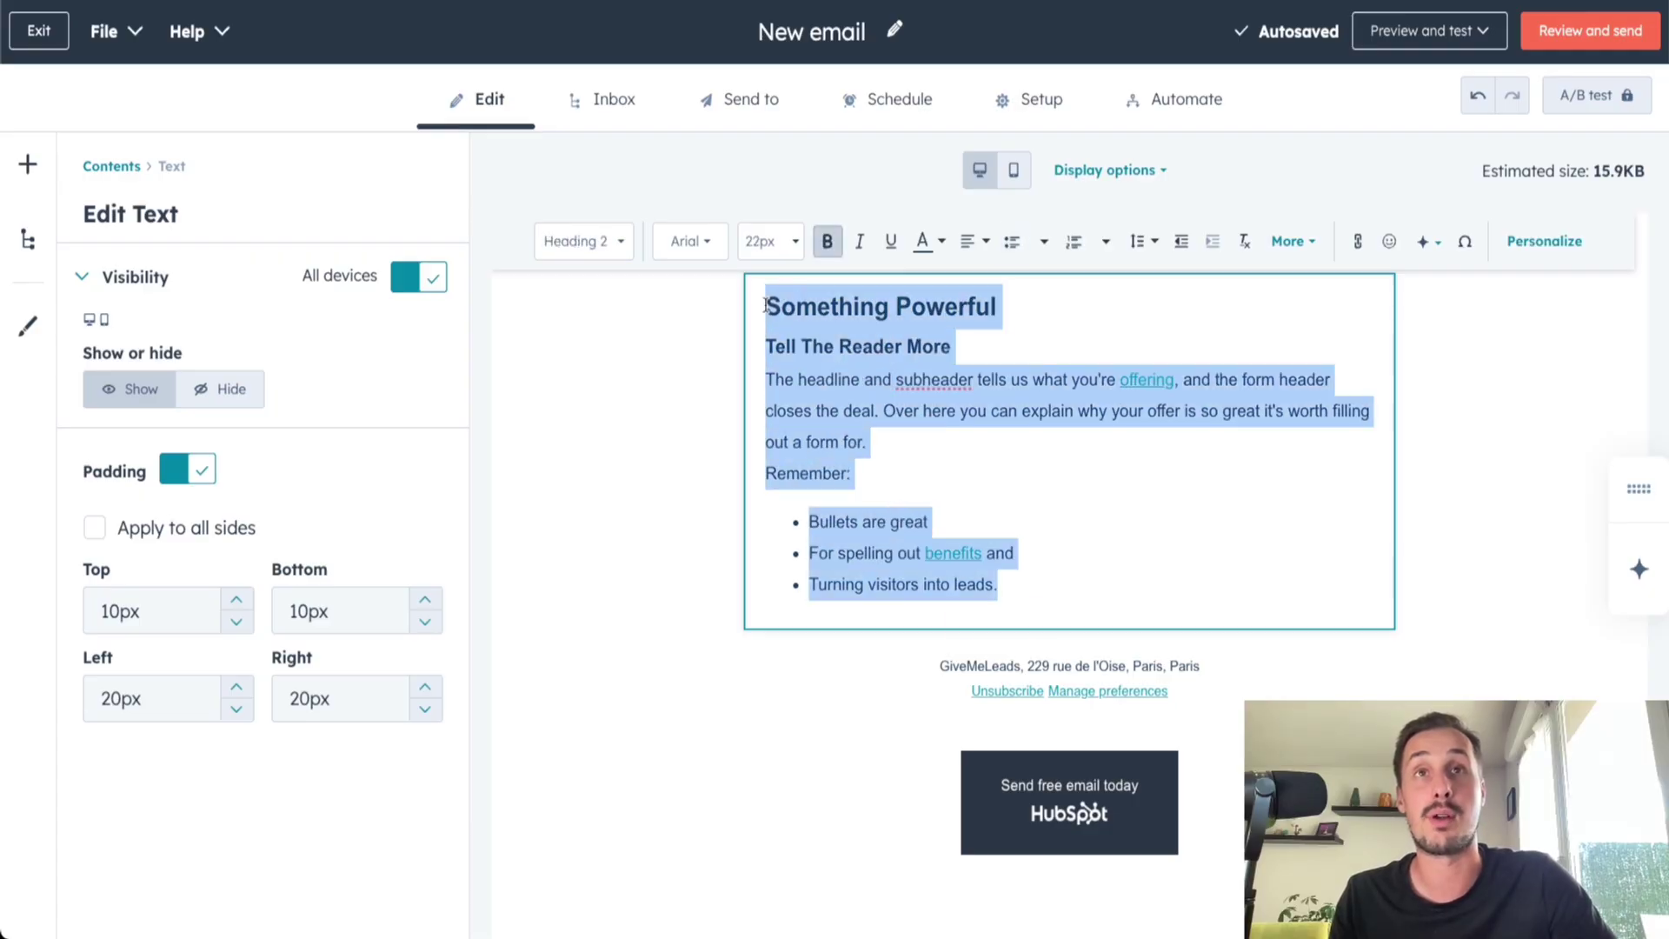
pyautogui.click(1021, 506)
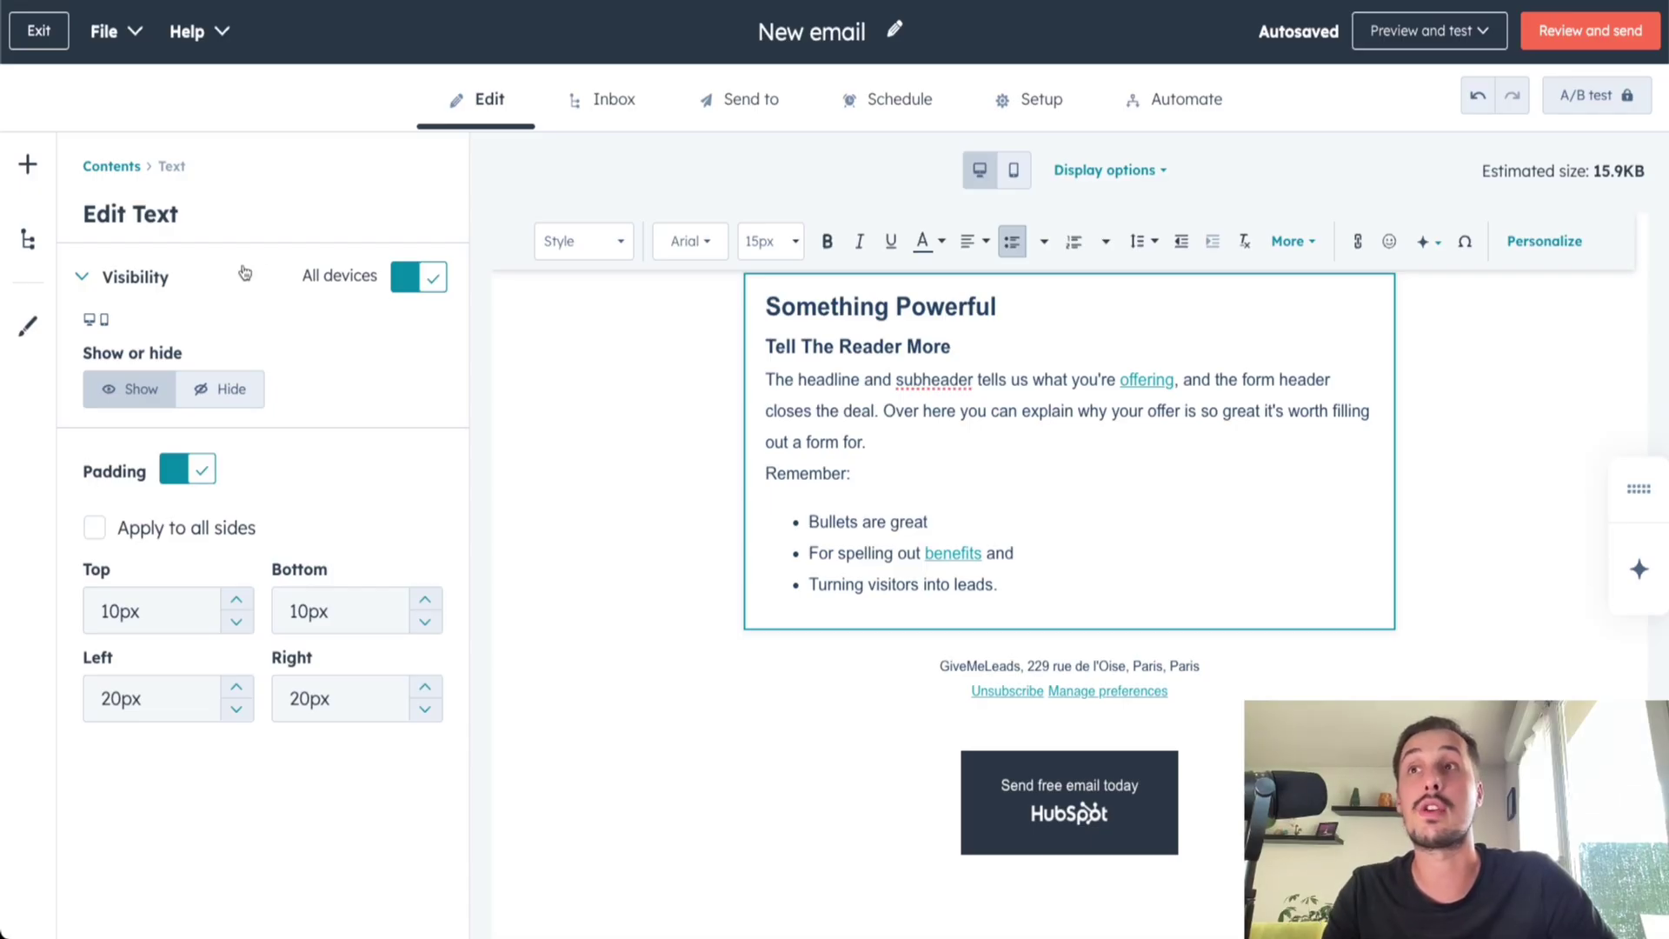
# Try hiding the text module on mobile only, and switch its visibility back to all devices
pyautogui.click(417, 280)
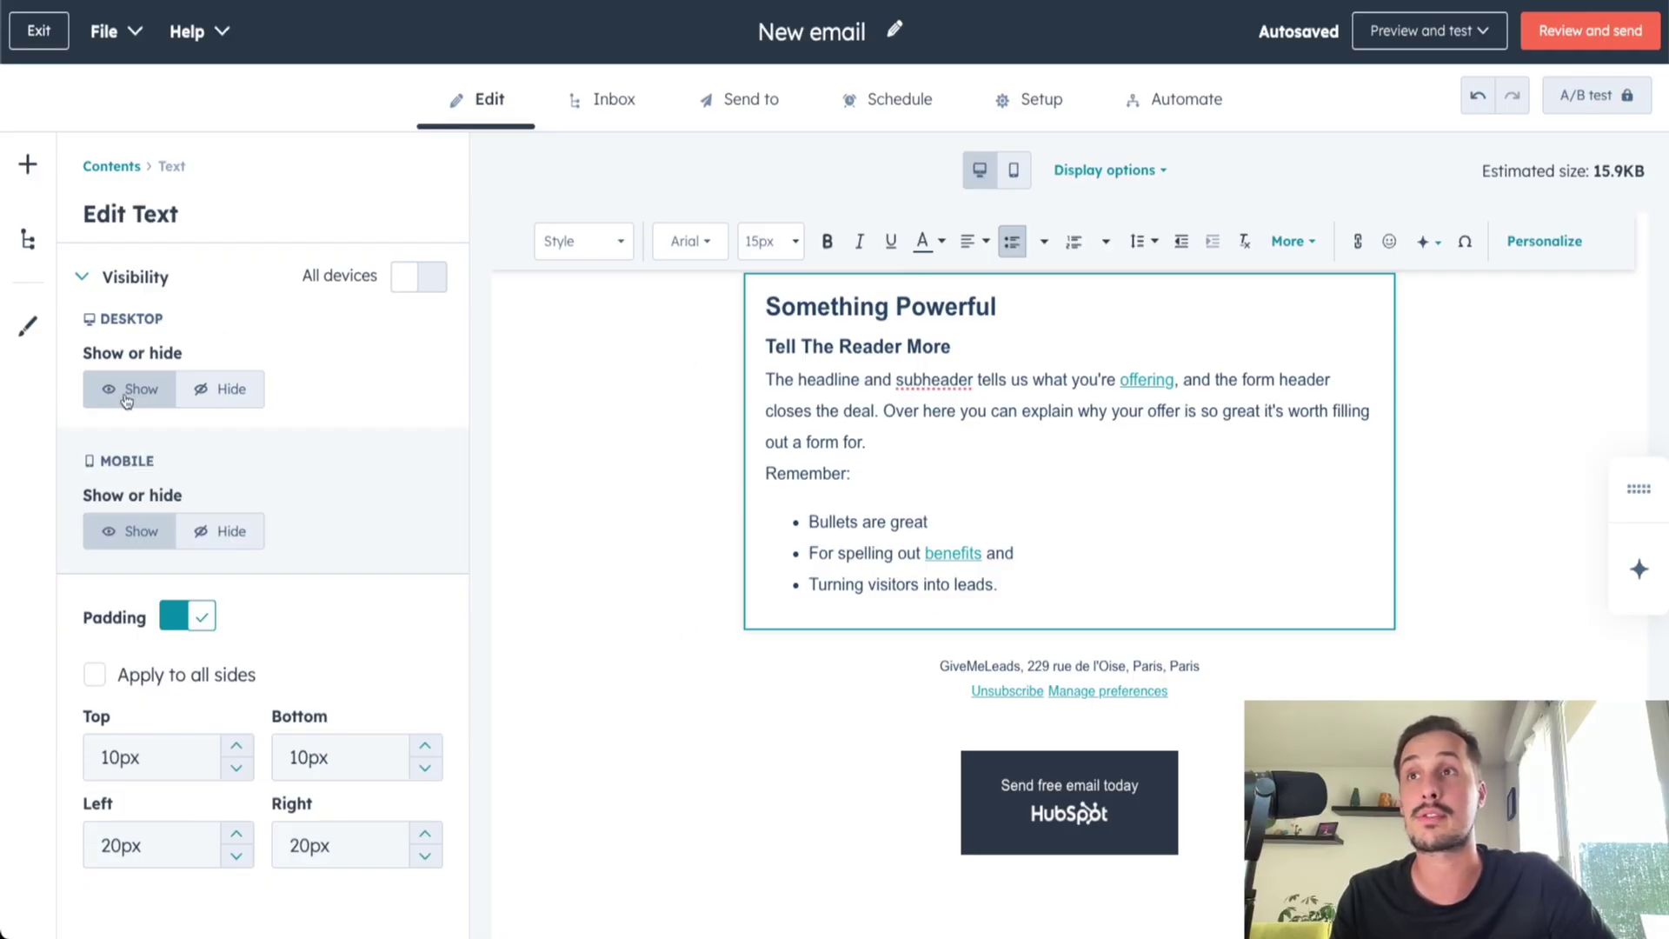
pyautogui.click(233, 539)
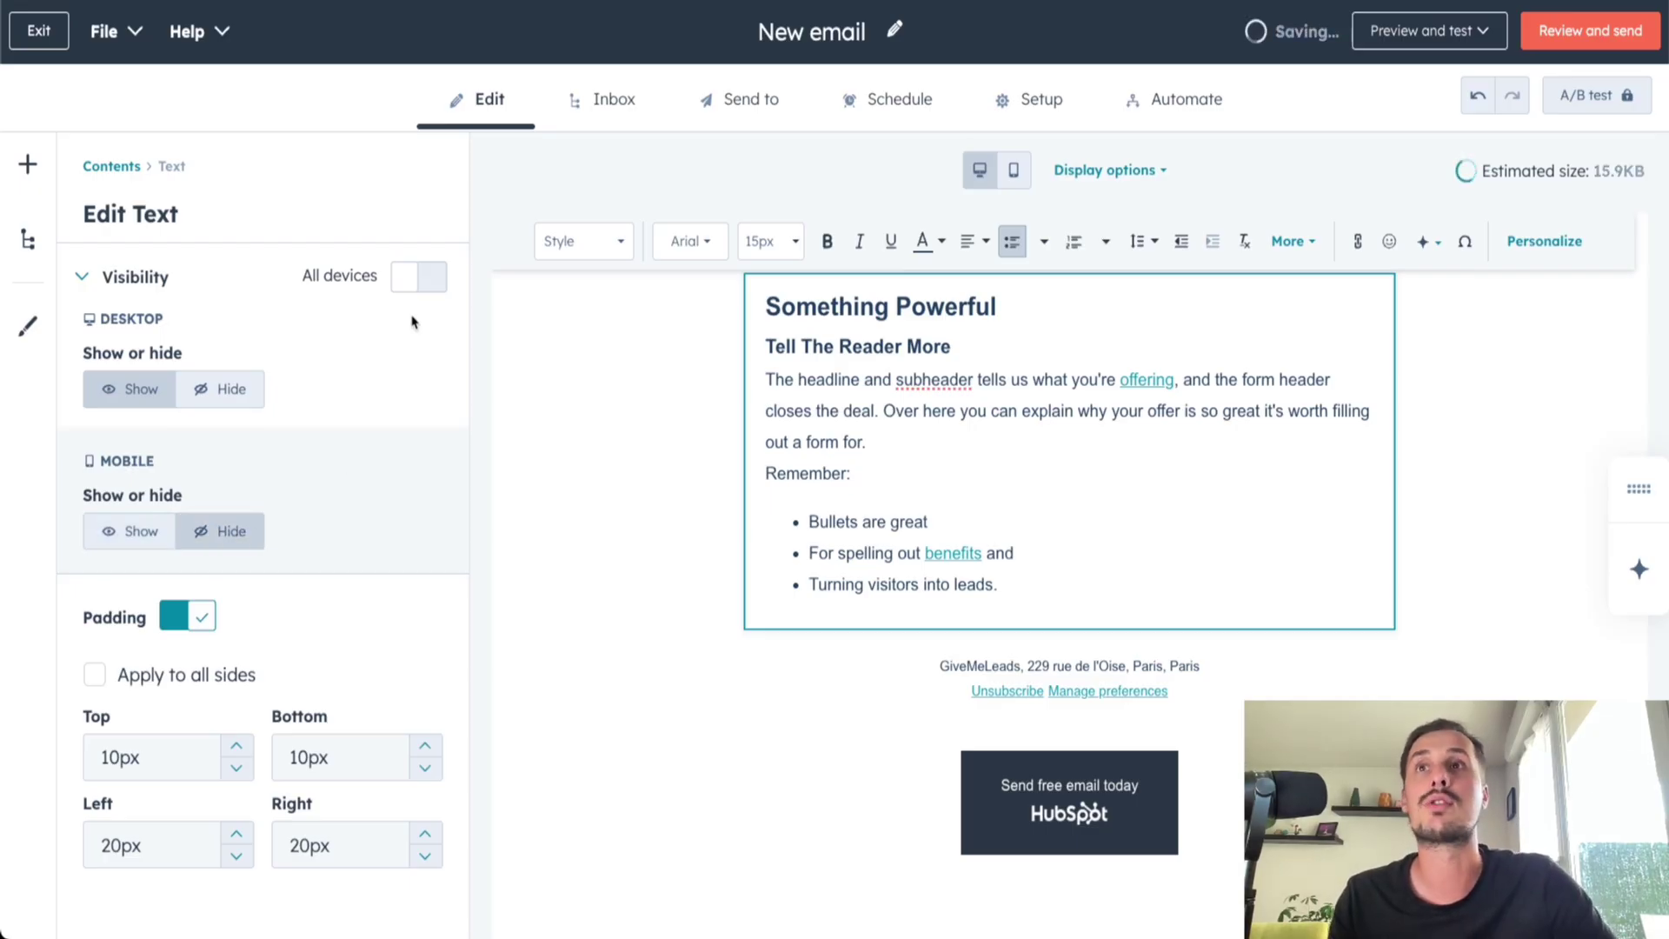
pyautogui.click(418, 278)
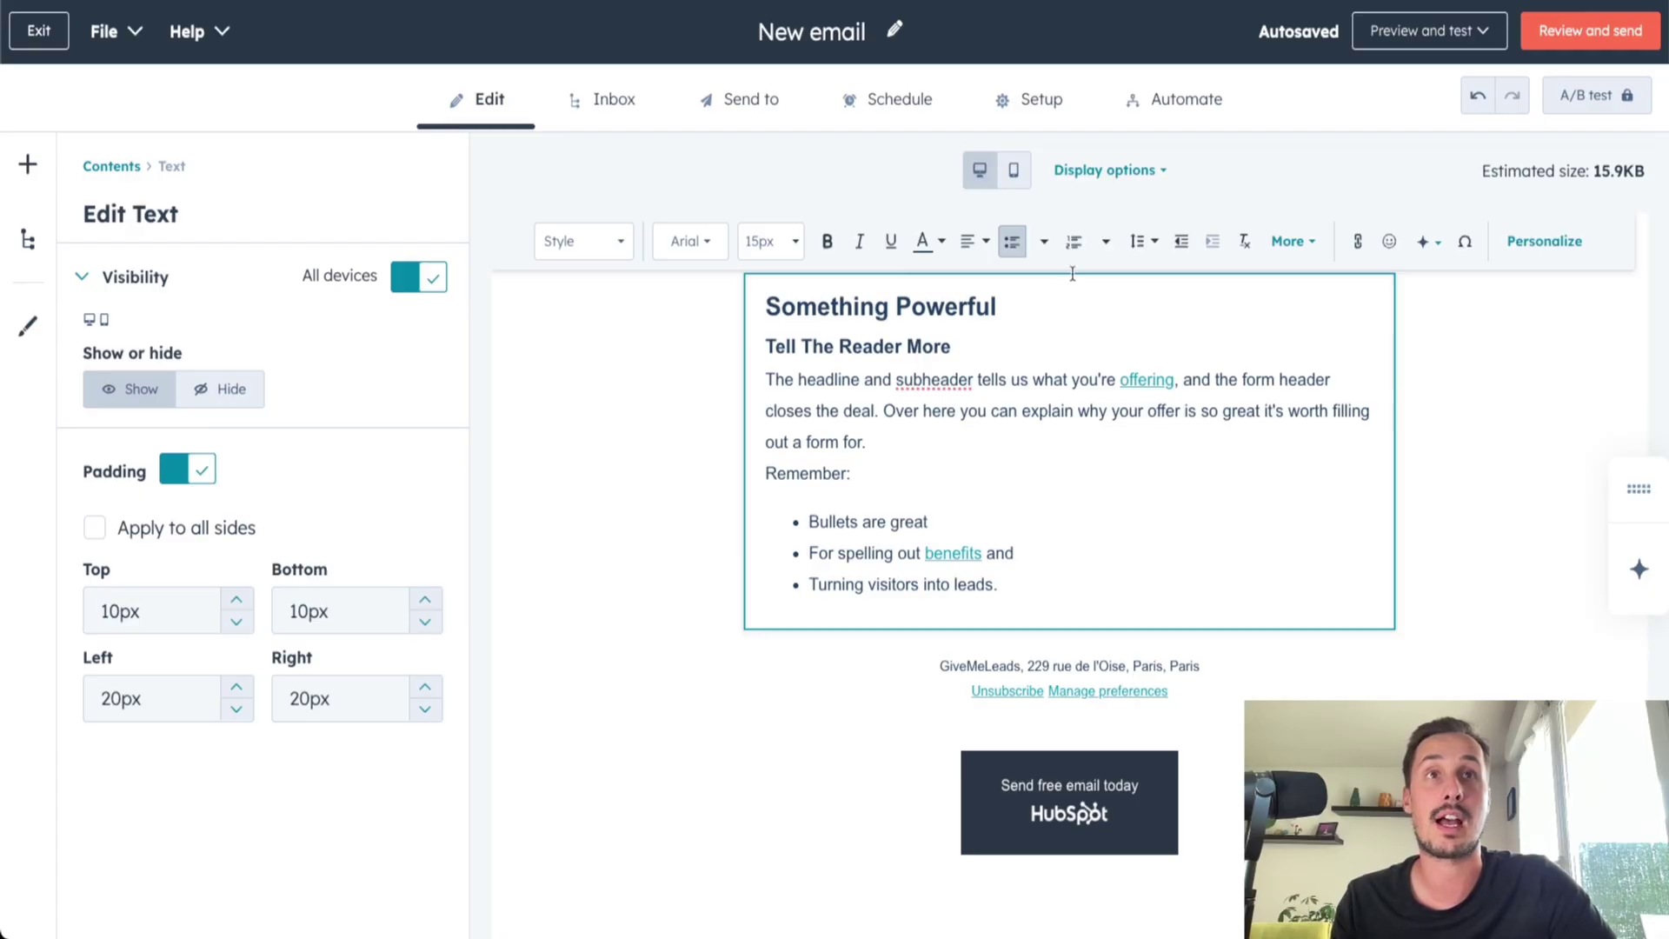
# Set the top padding of the text module to 20 px
pyautogui.click(240, 599)
pyautogui.click(239, 599)
pyautogui.click(240, 598)
pyautogui.click(240, 599)
pyautogui.click(240, 599)
pyautogui.click(240, 598)
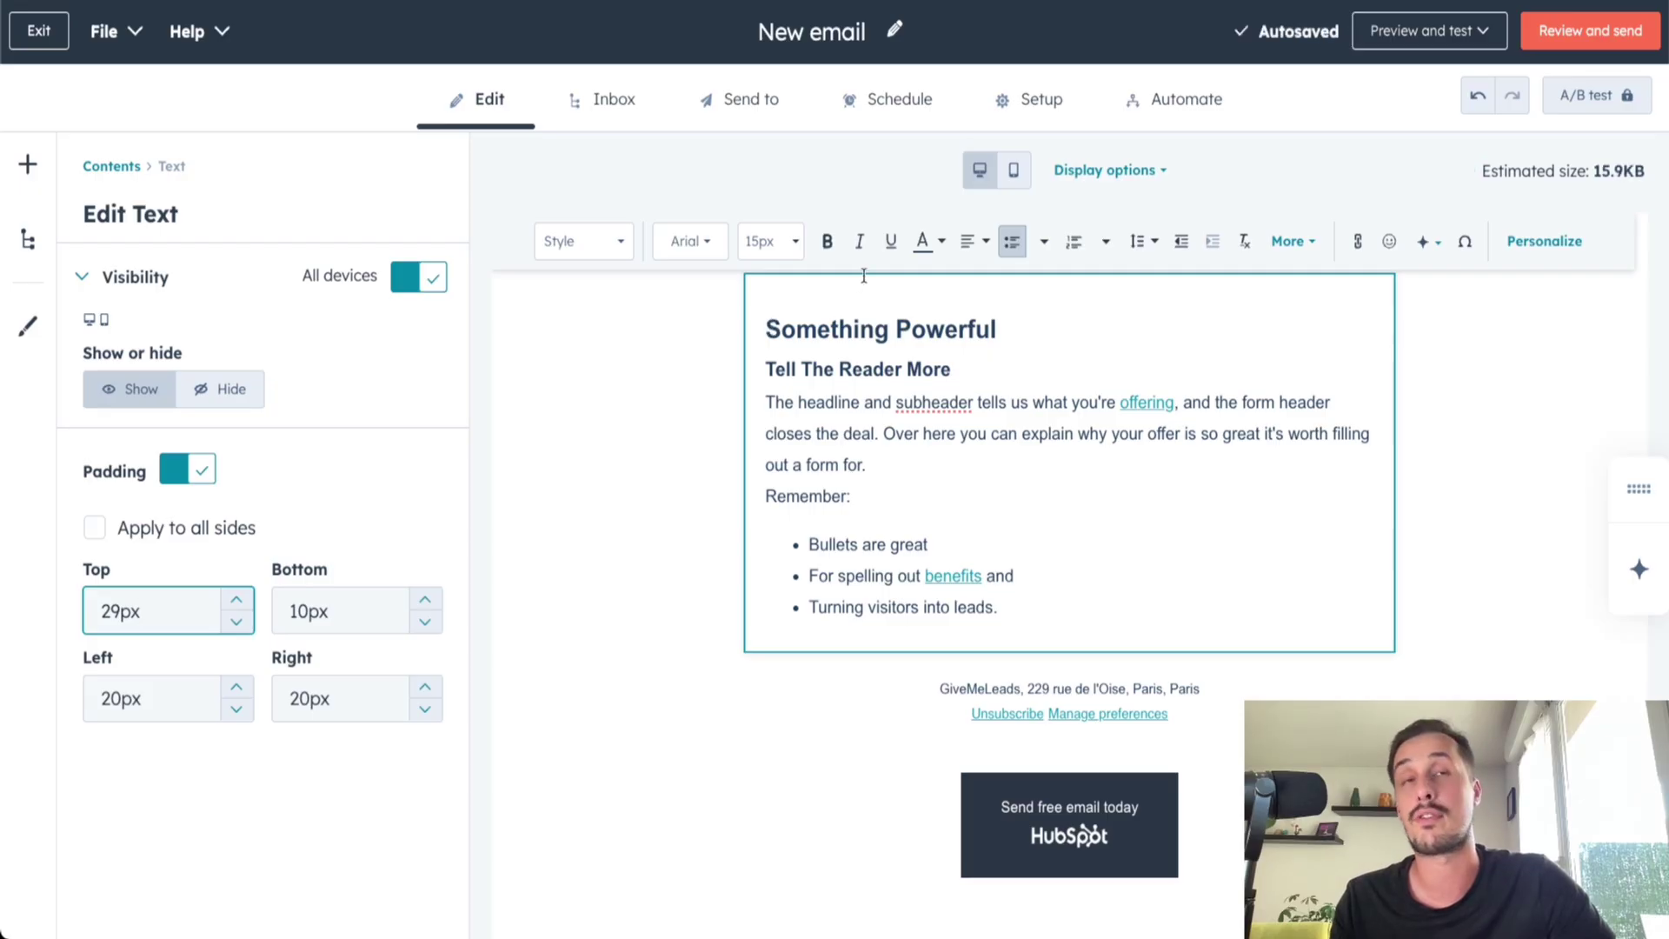
pyautogui.click(237, 621)
pyautogui.click(237, 621)
pyautogui.doubleClick(236, 621)
pyautogui.click(236, 622)
pyautogui.doubleClick(236, 621)
pyautogui.doubleClick(237, 621)
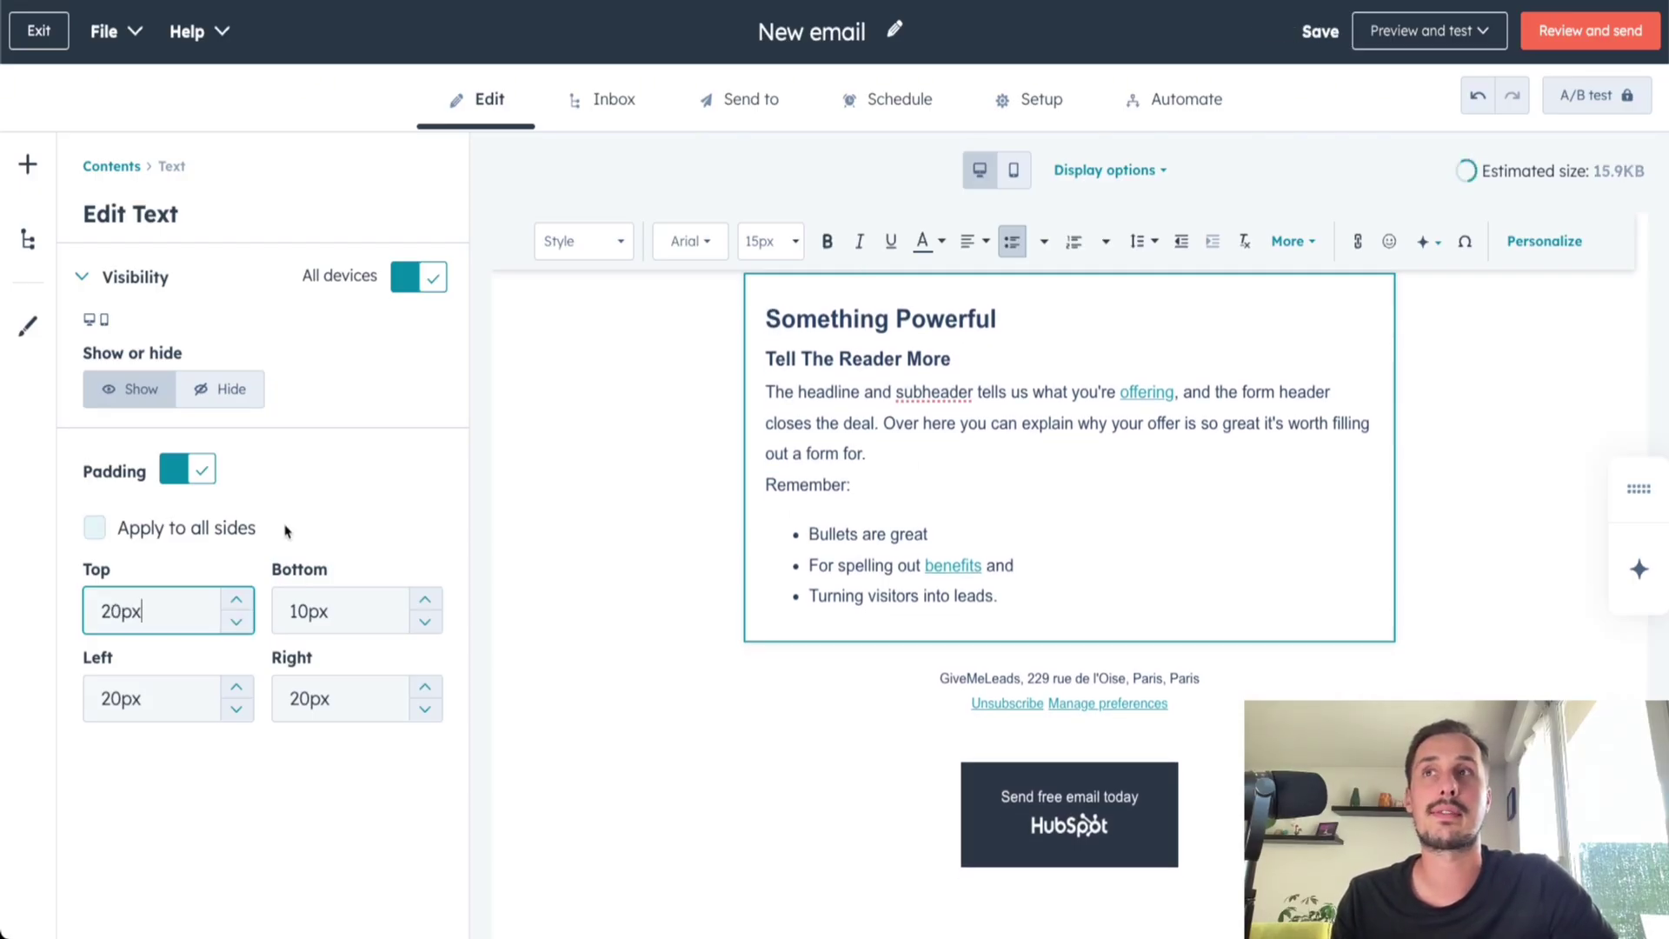
# Insert the line "This is a good email." between the body paragraph and "Remember:" in the text module
pyautogui.click(928, 534)
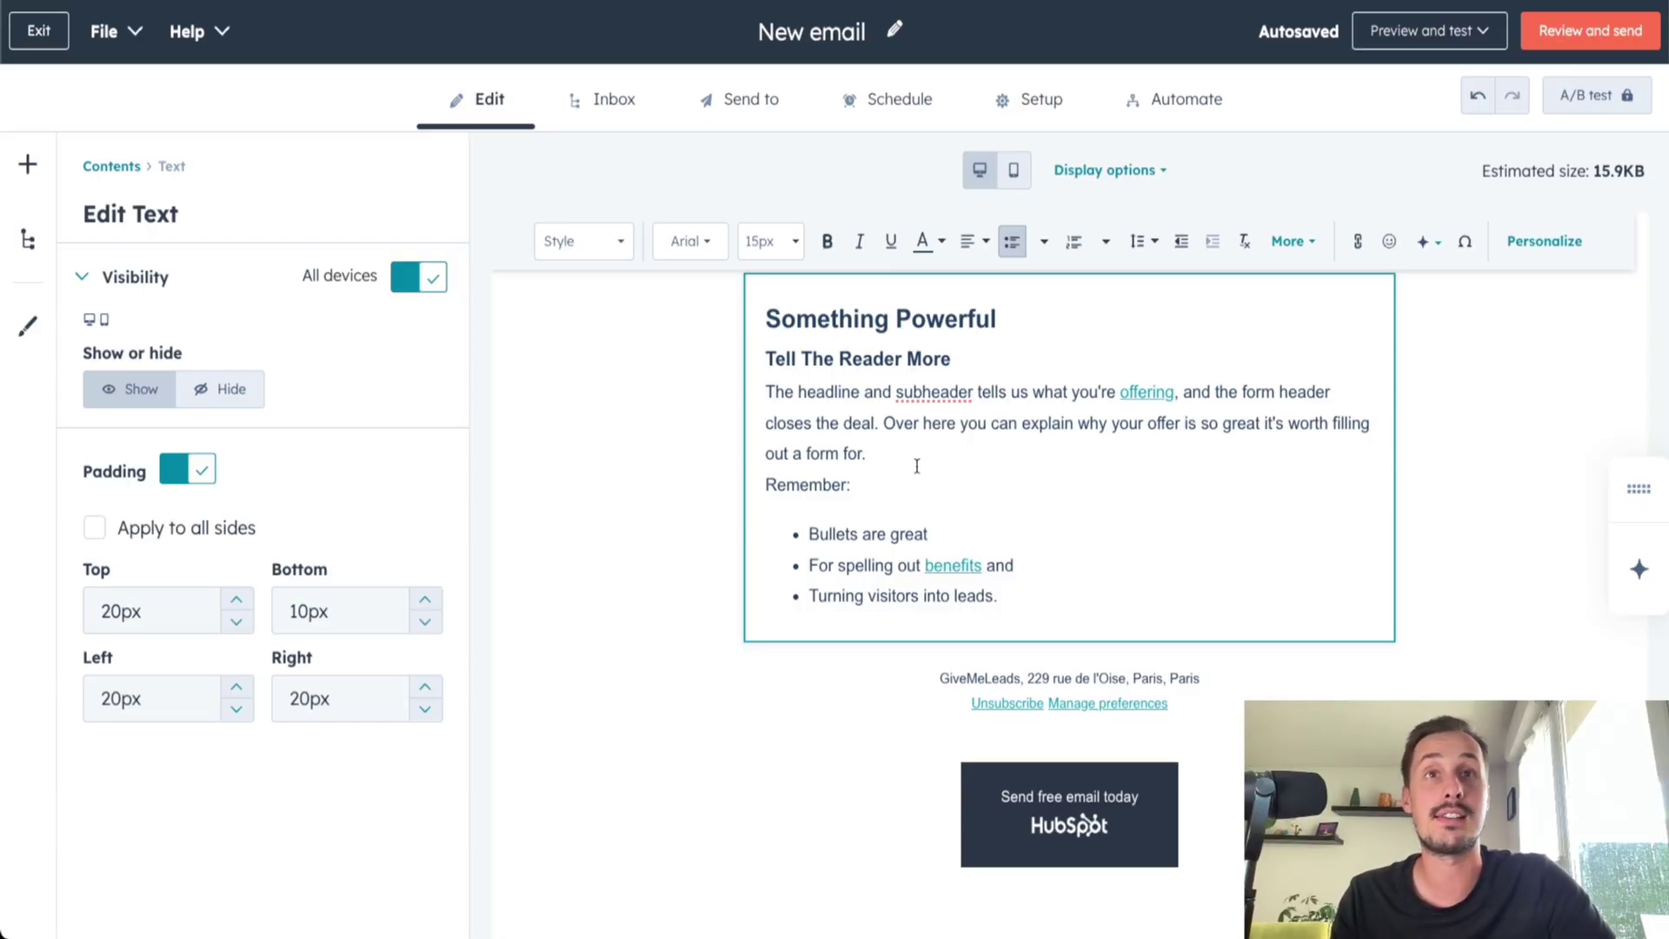
pyautogui.click(917, 463)
pyautogui.press('Return')
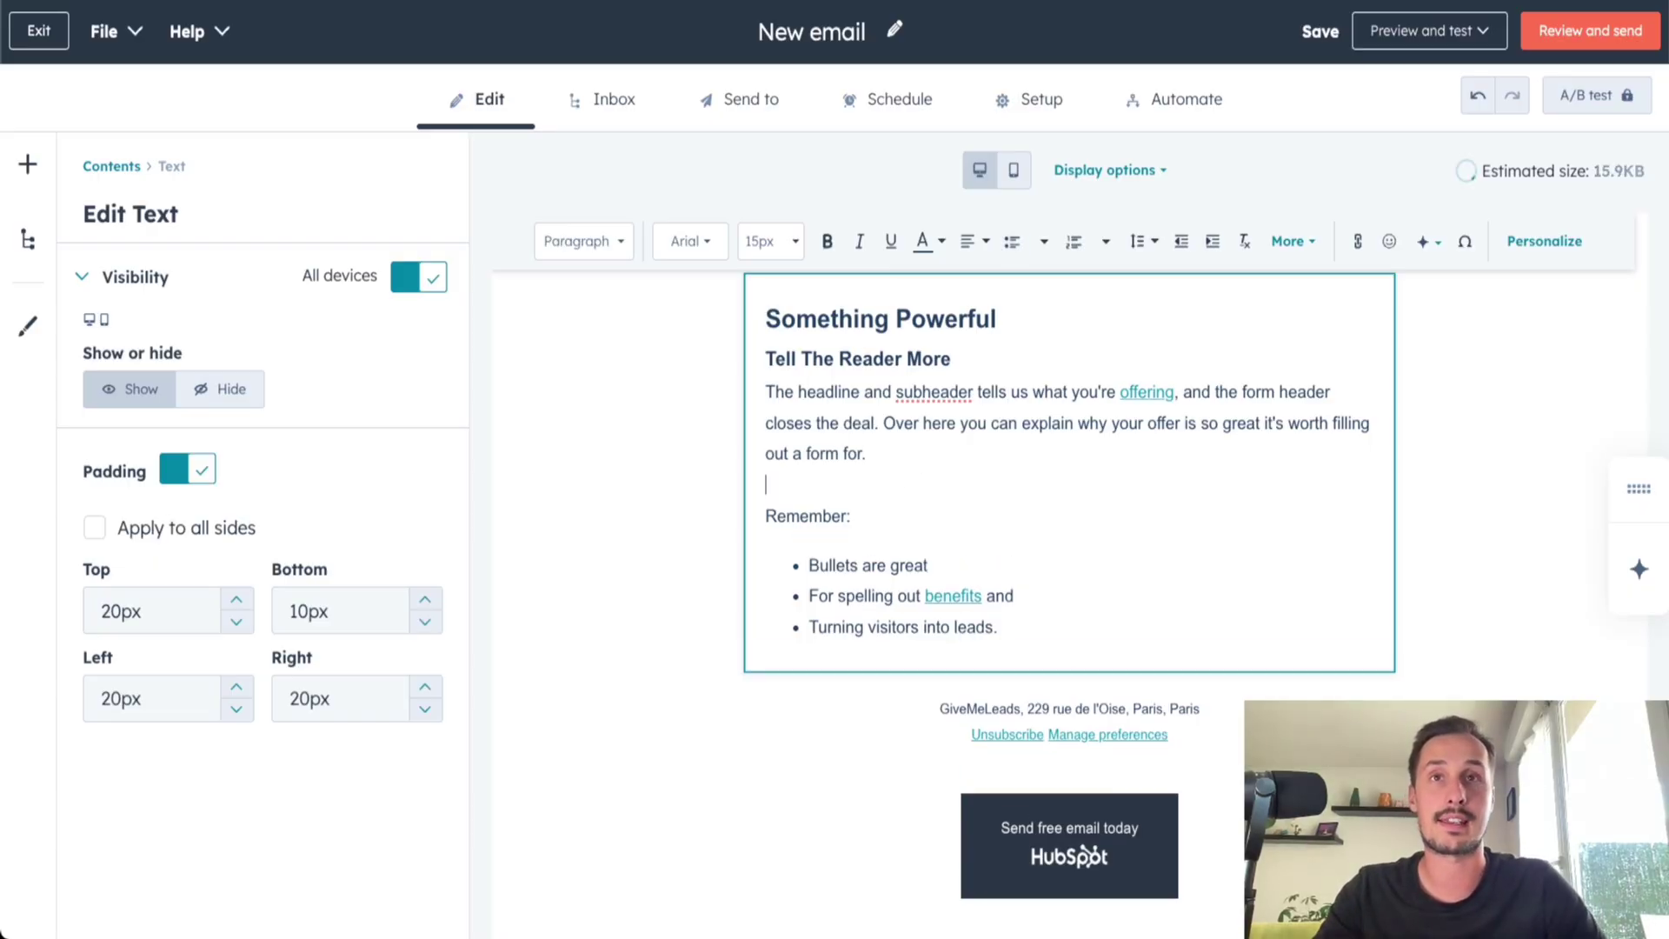
pyautogui.write('This is a good email.')
pyautogui.moveTo(915, 484); pyautogui.dragTo(771, 478)
pyautogui.click(936, 476)
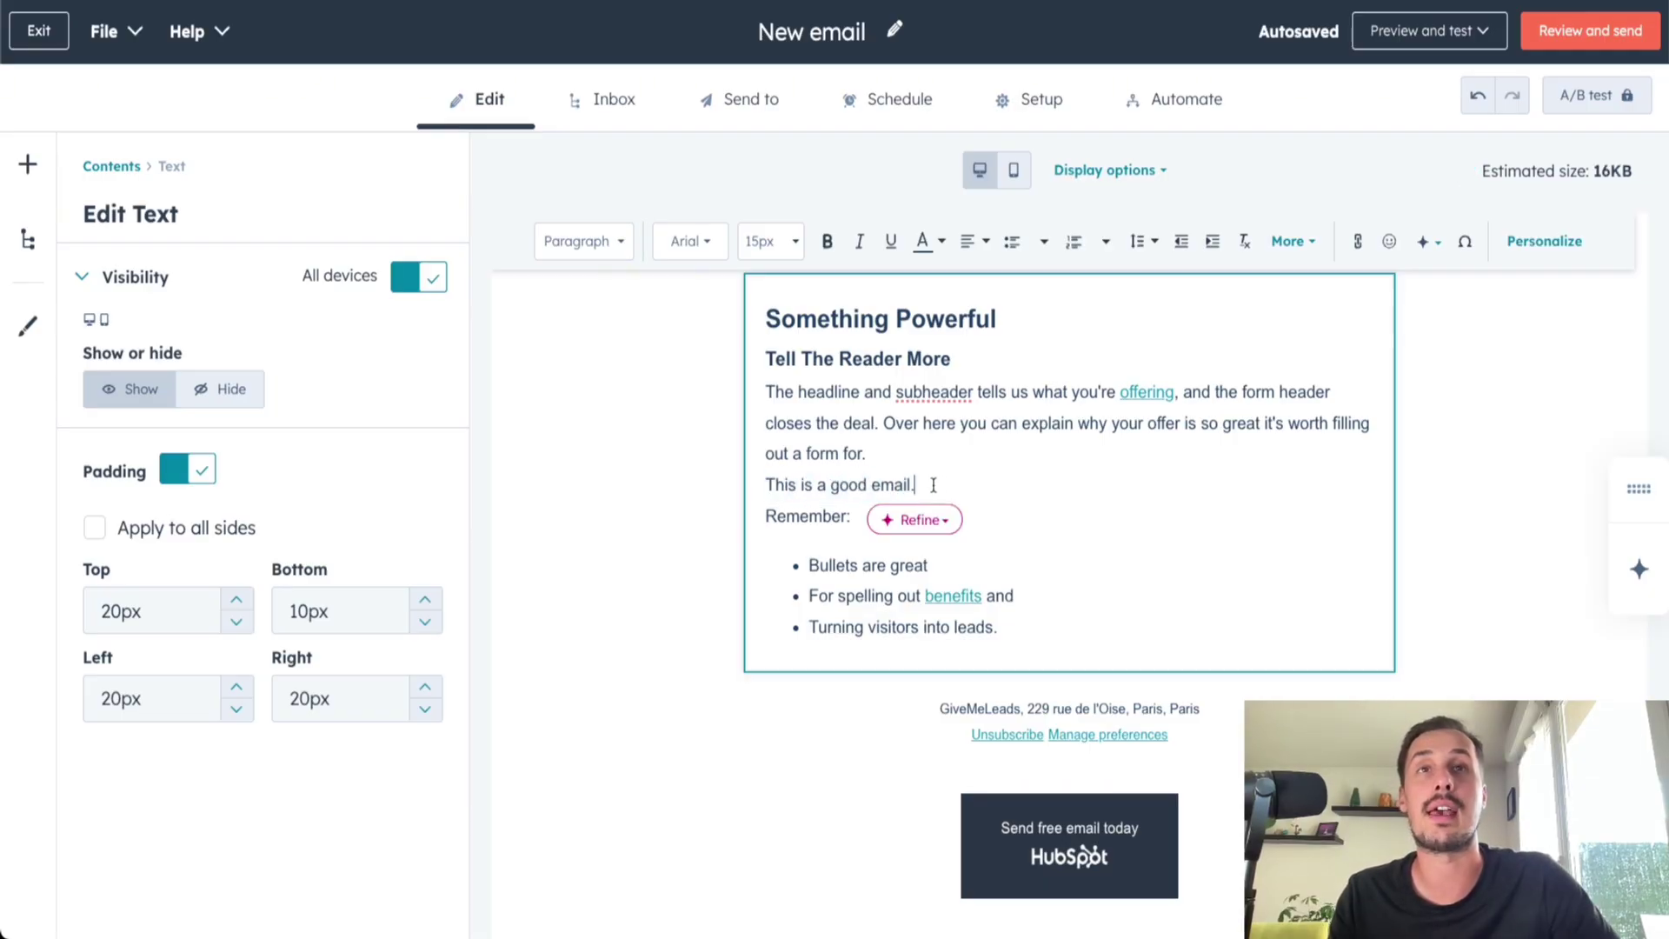
# Format the line "This is a good email." as bold, italic, underlined and red
pyautogui.moveTo(926, 484); pyautogui.dragTo(764, 484)
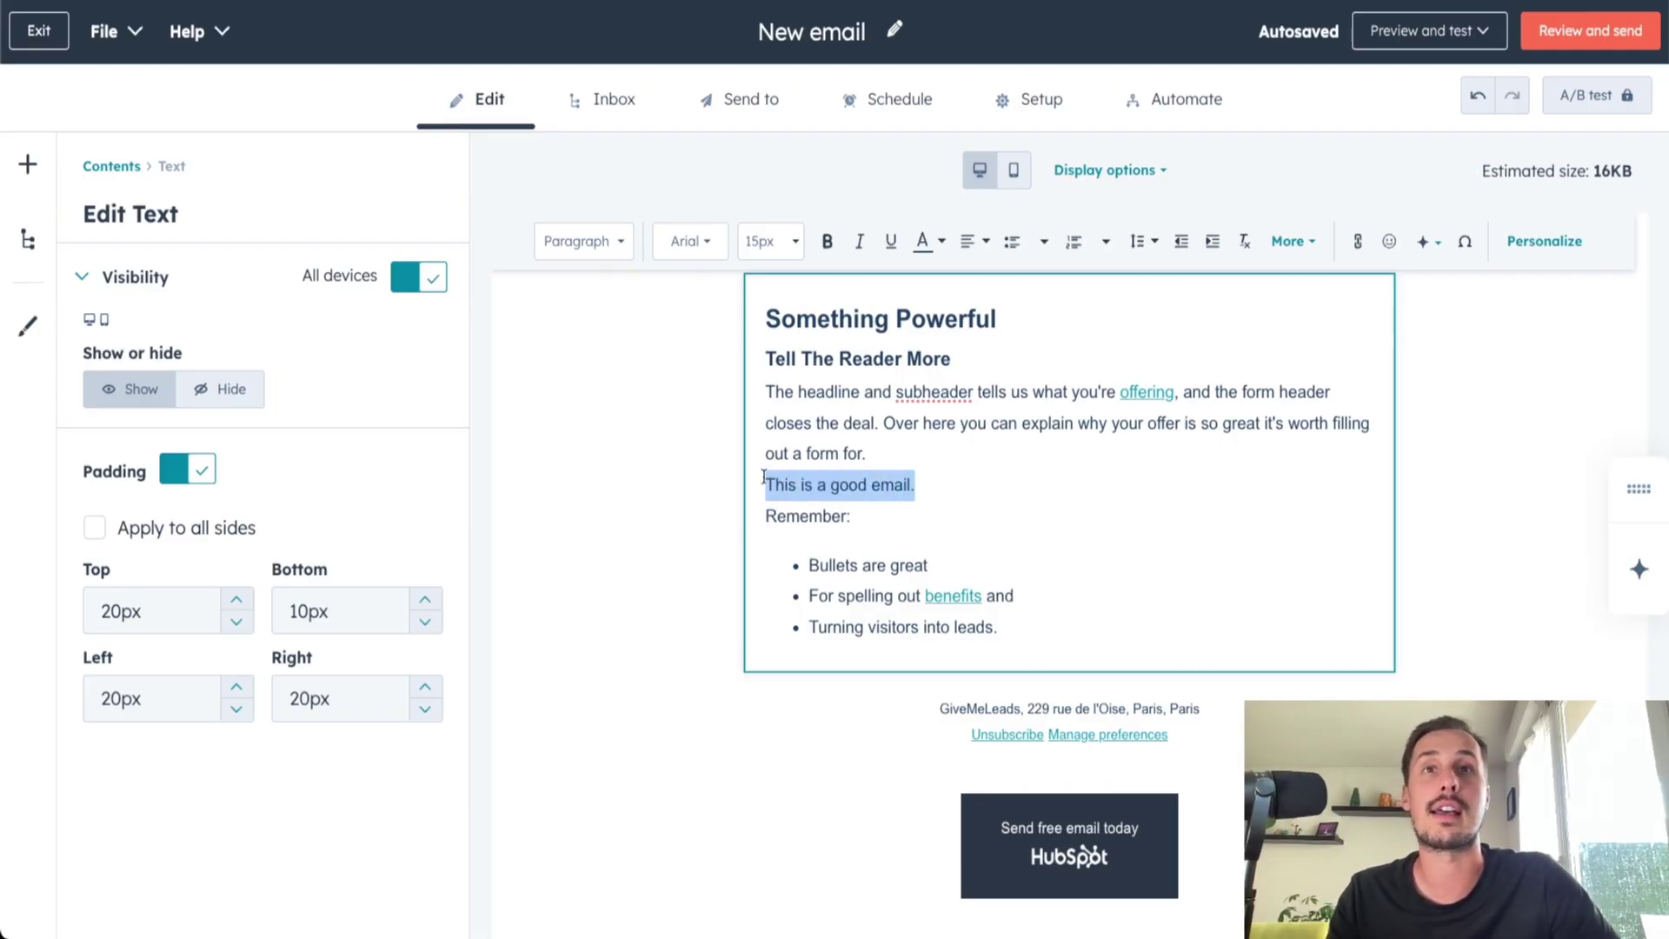
pyautogui.click(826, 241)
pyautogui.click(858, 241)
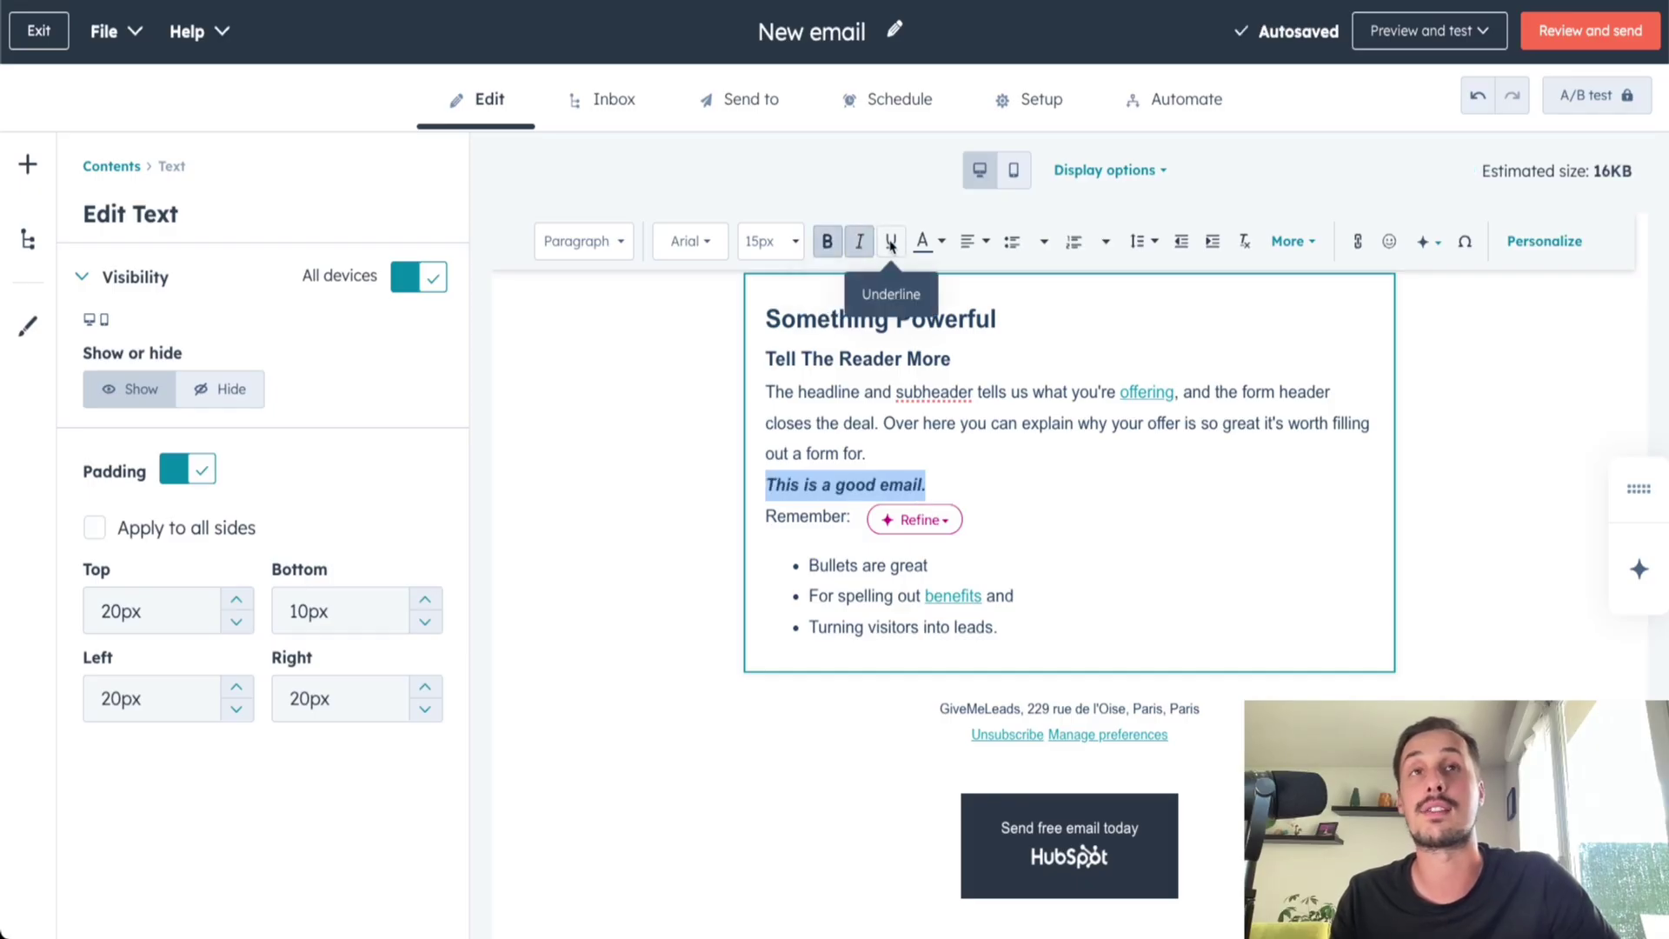
pyautogui.click(890, 243)
pyautogui.click(922, 241)
pyautogui.click(1062, 343)
pyautogui.click(1086, 319)
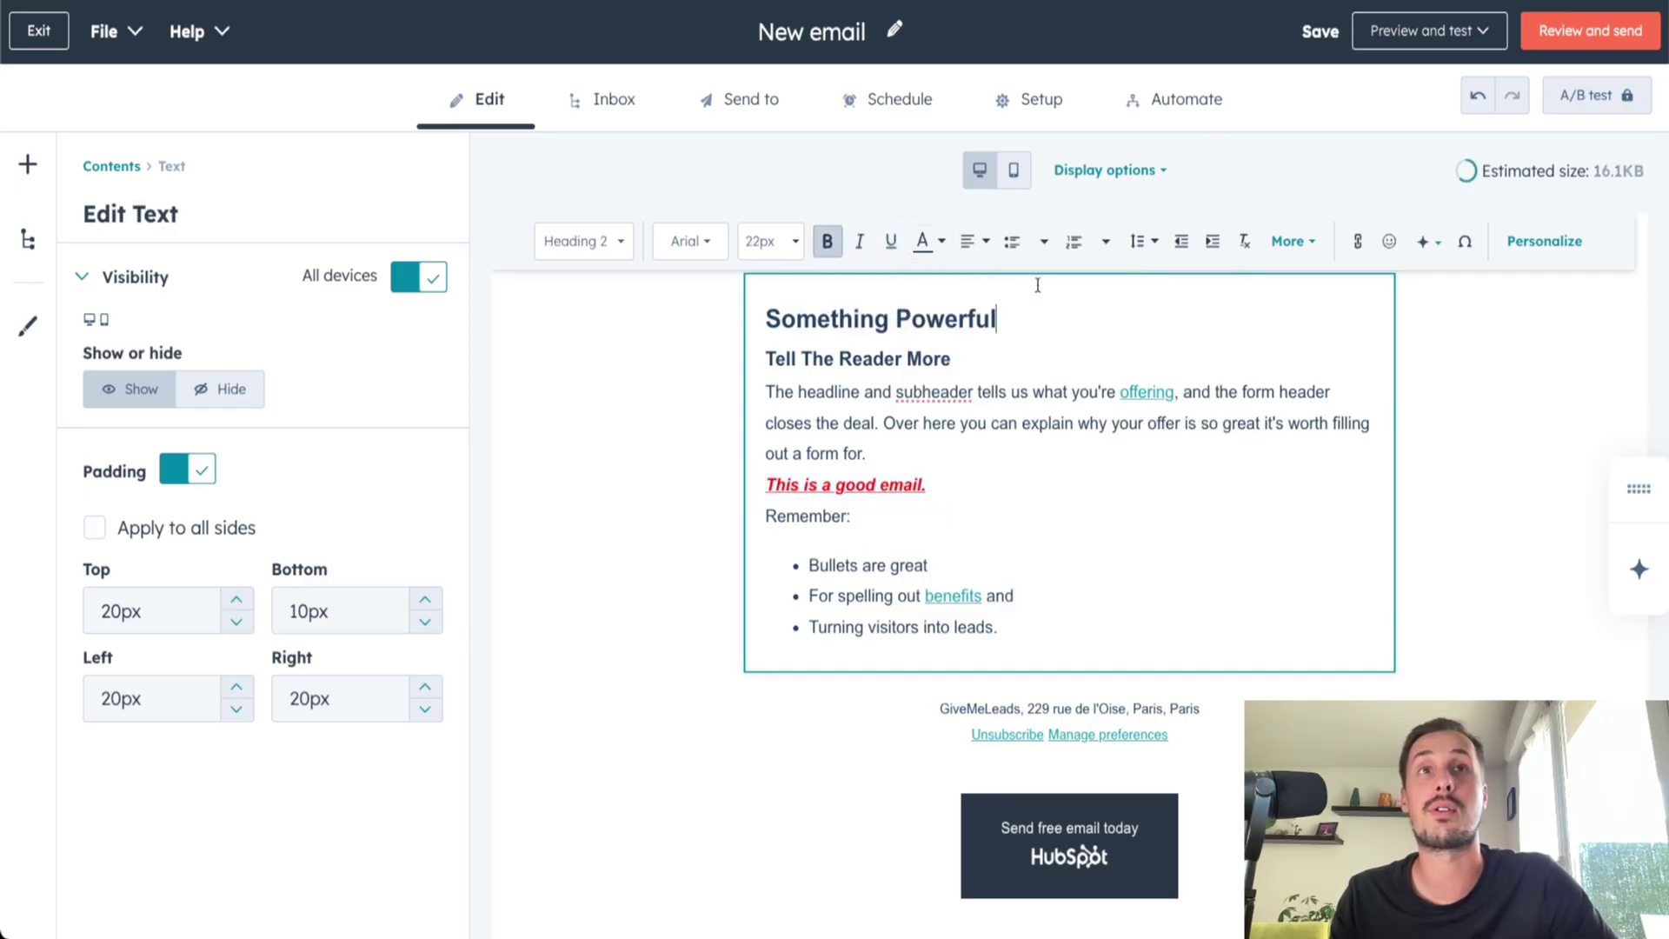
# Centre-align the line "This is a good email." in the text module
pyautogui.click(973, 241)
pyautogui.click(979, 343)
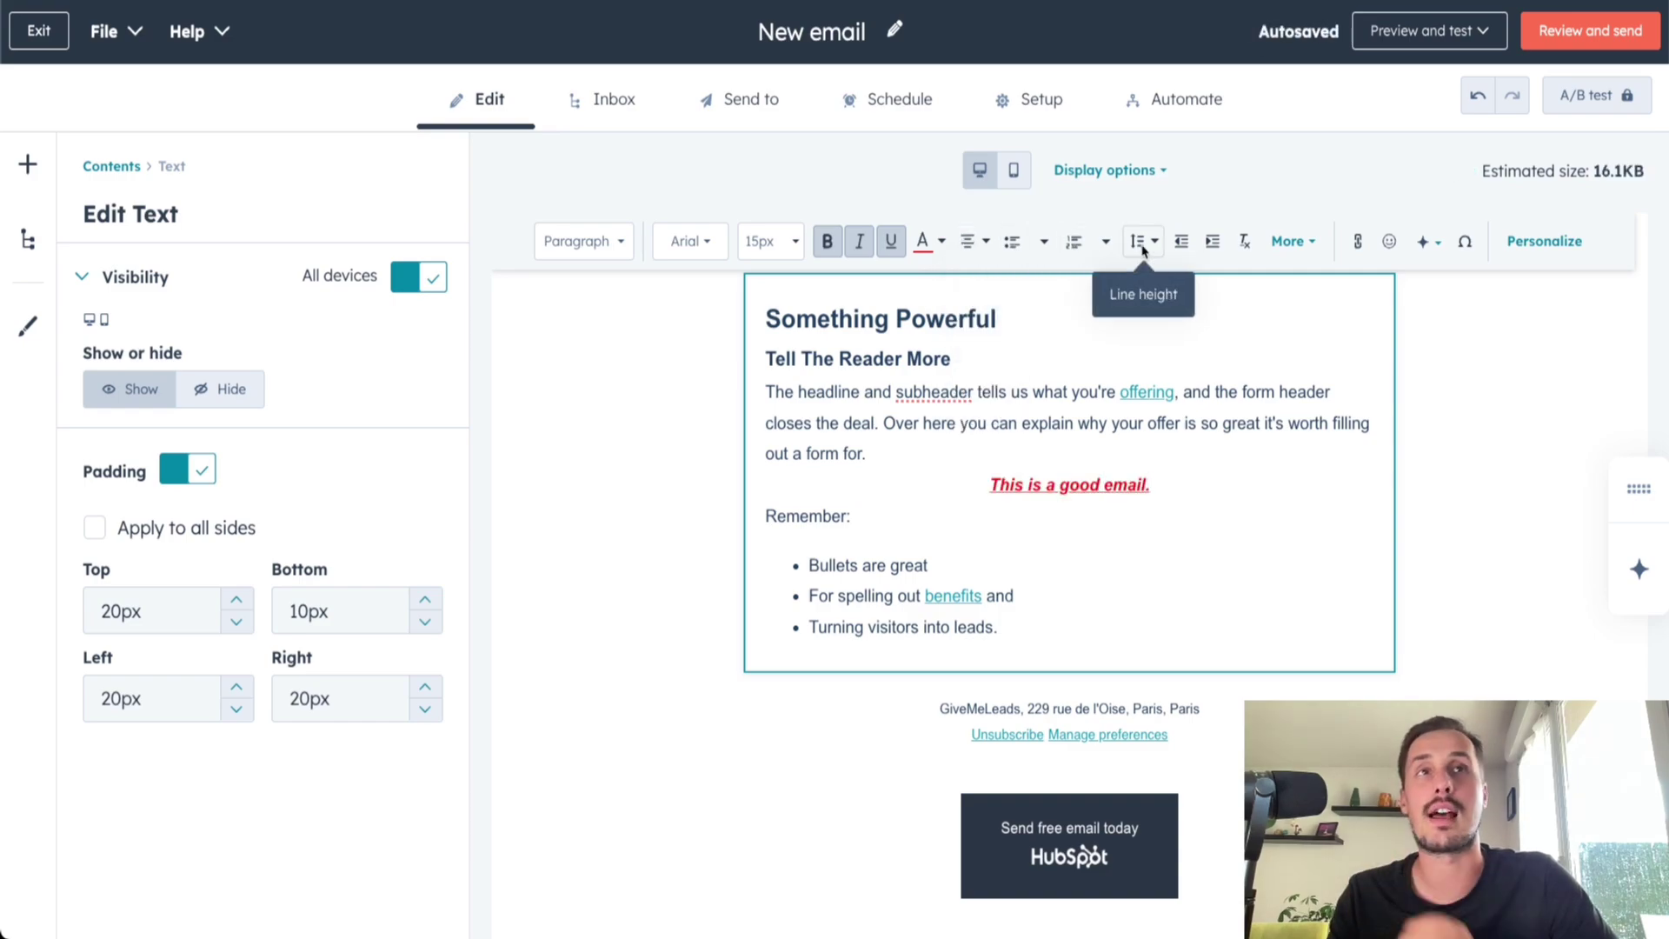
pyautogui.click(1357, 243)
pyautogui.press('Escape')
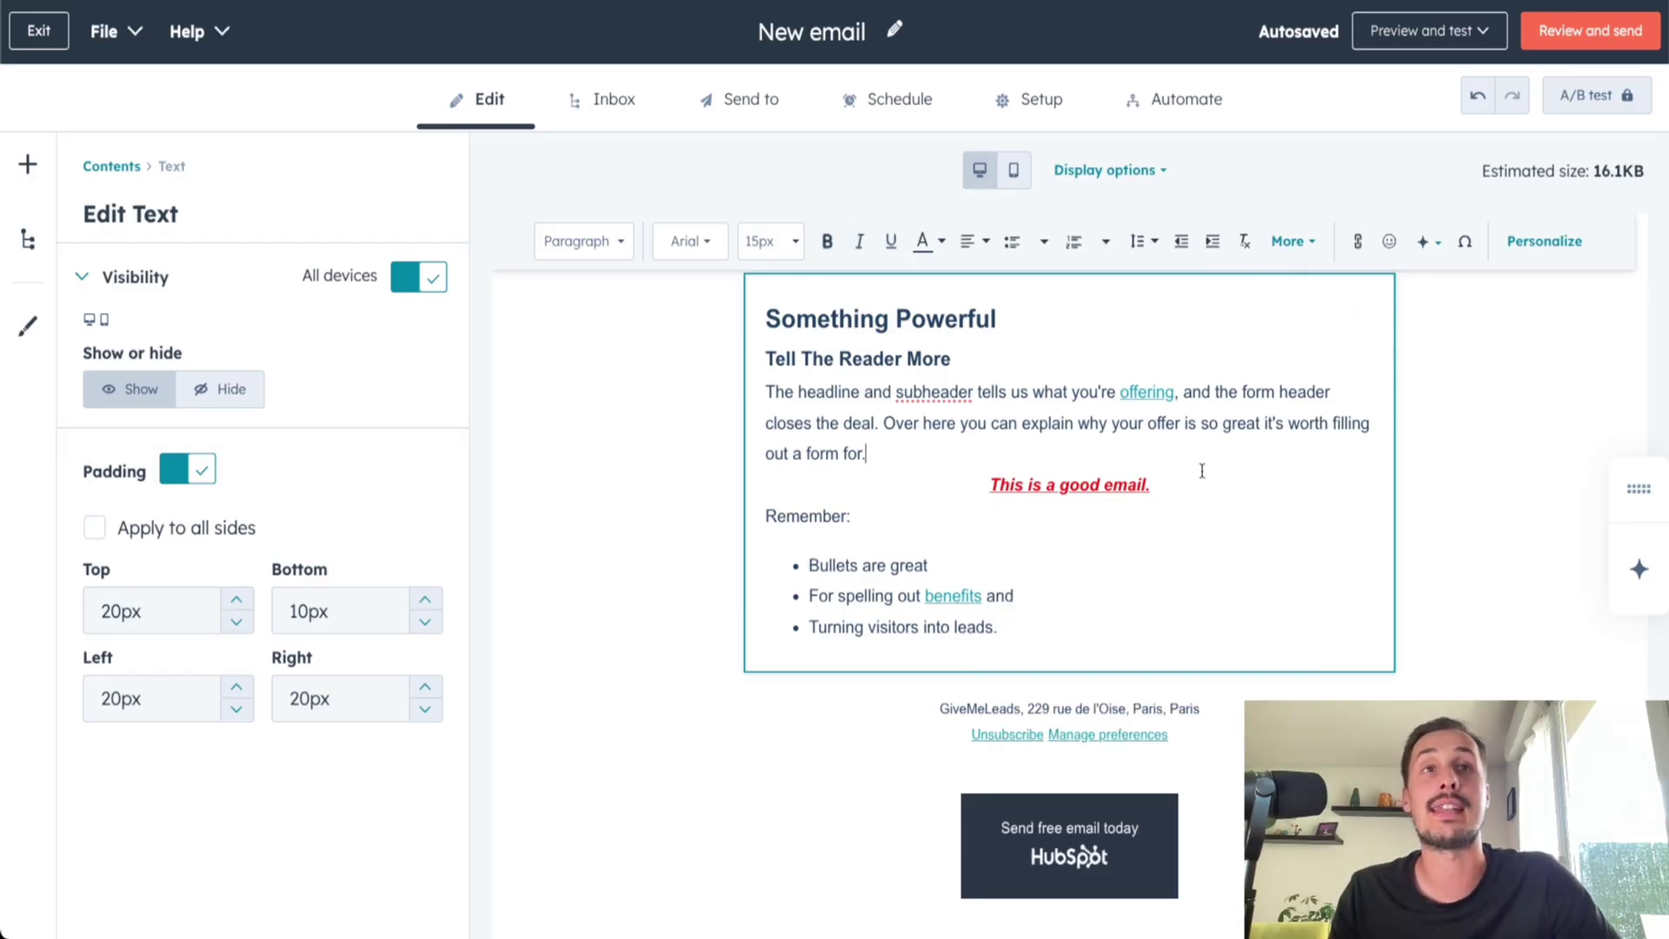
# Set the font size of the line "This is a good email." to 20 px
pyautogui.click(765, 241)
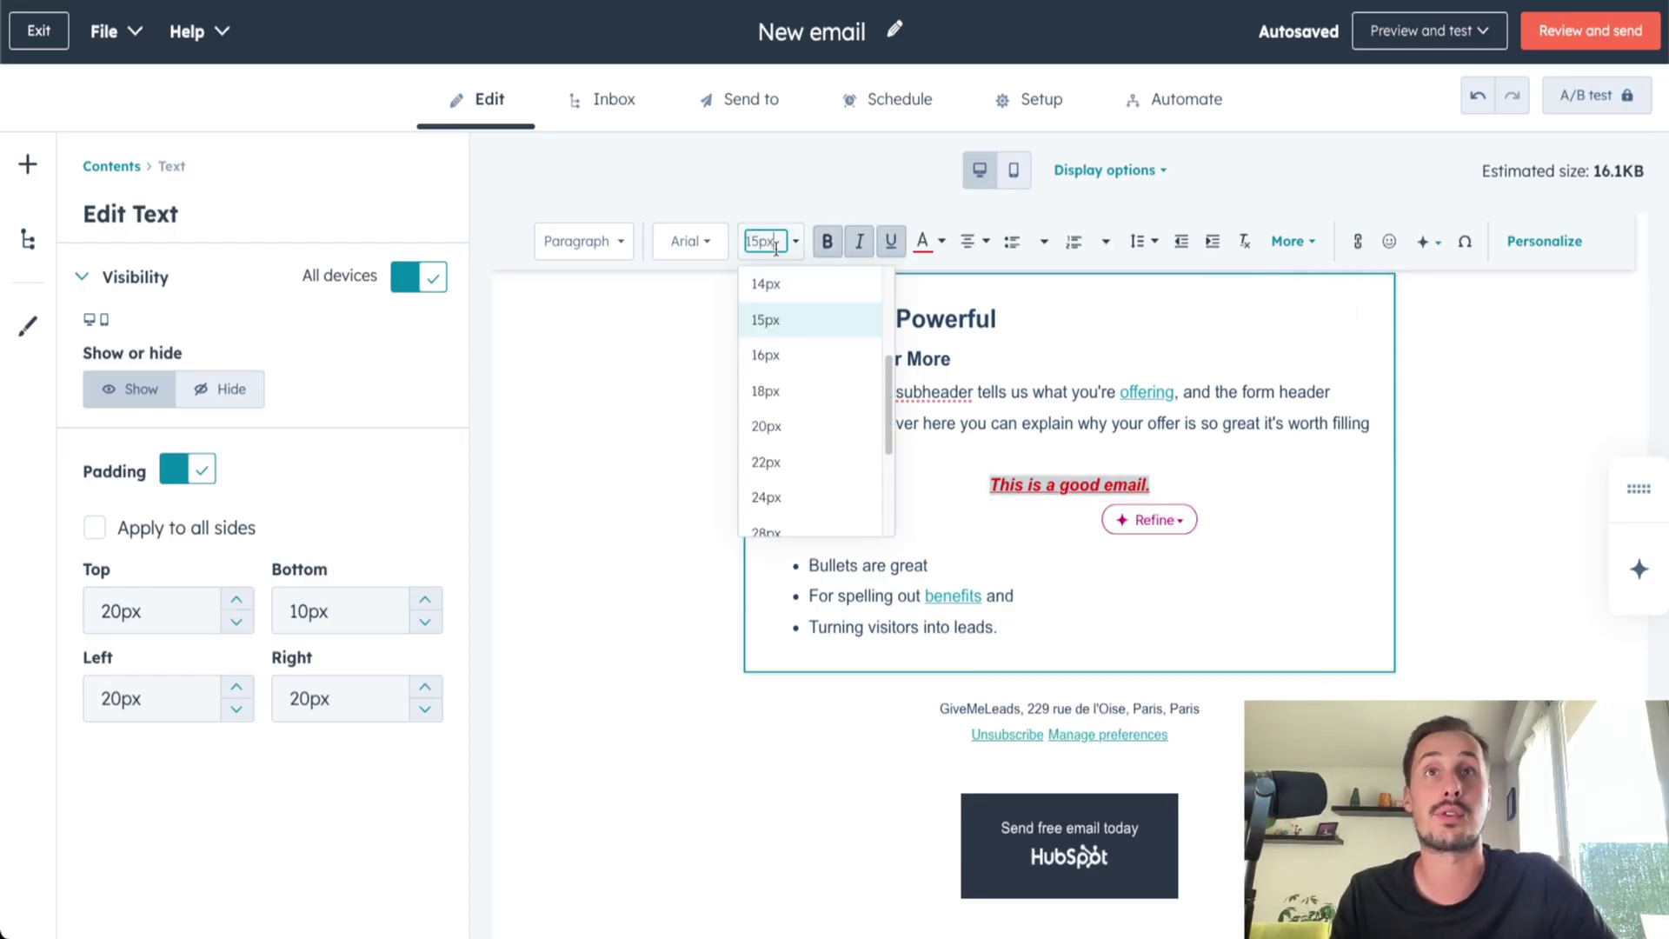
pyautogui.click(787, 427)
pyautogui.click(1097, 563)
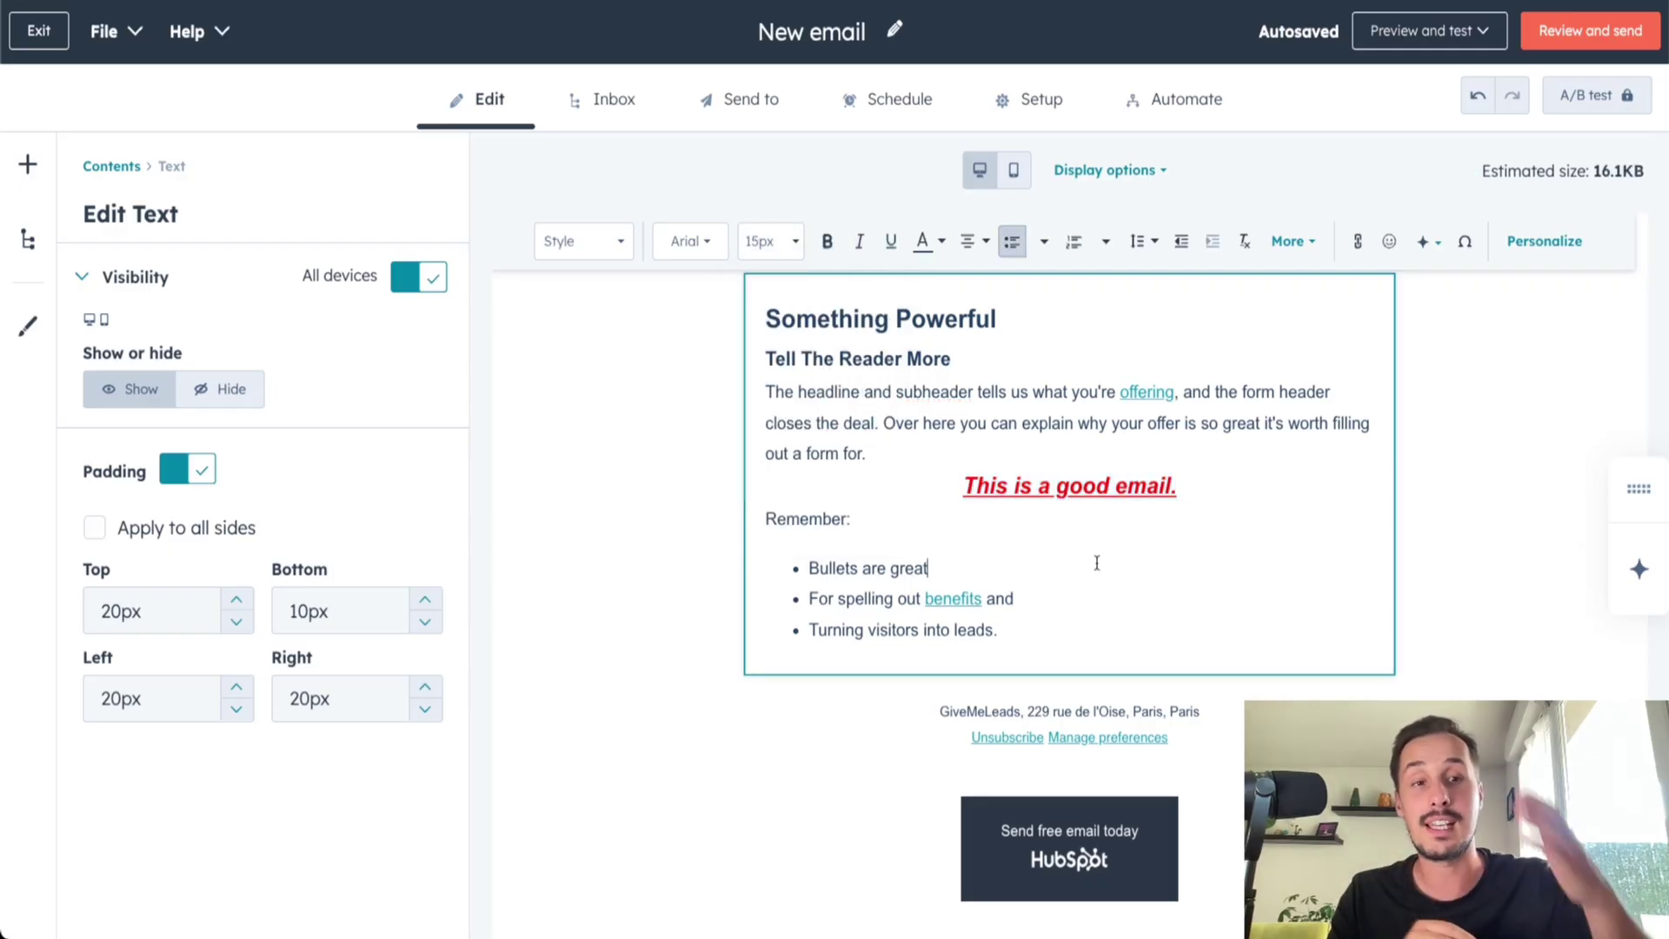
pyautogui.click(1211, 484)
pyautogui.moveTo(1210, 484); pyautogui.dragTo(961, 485)
pyautogui.click(1279, 483)
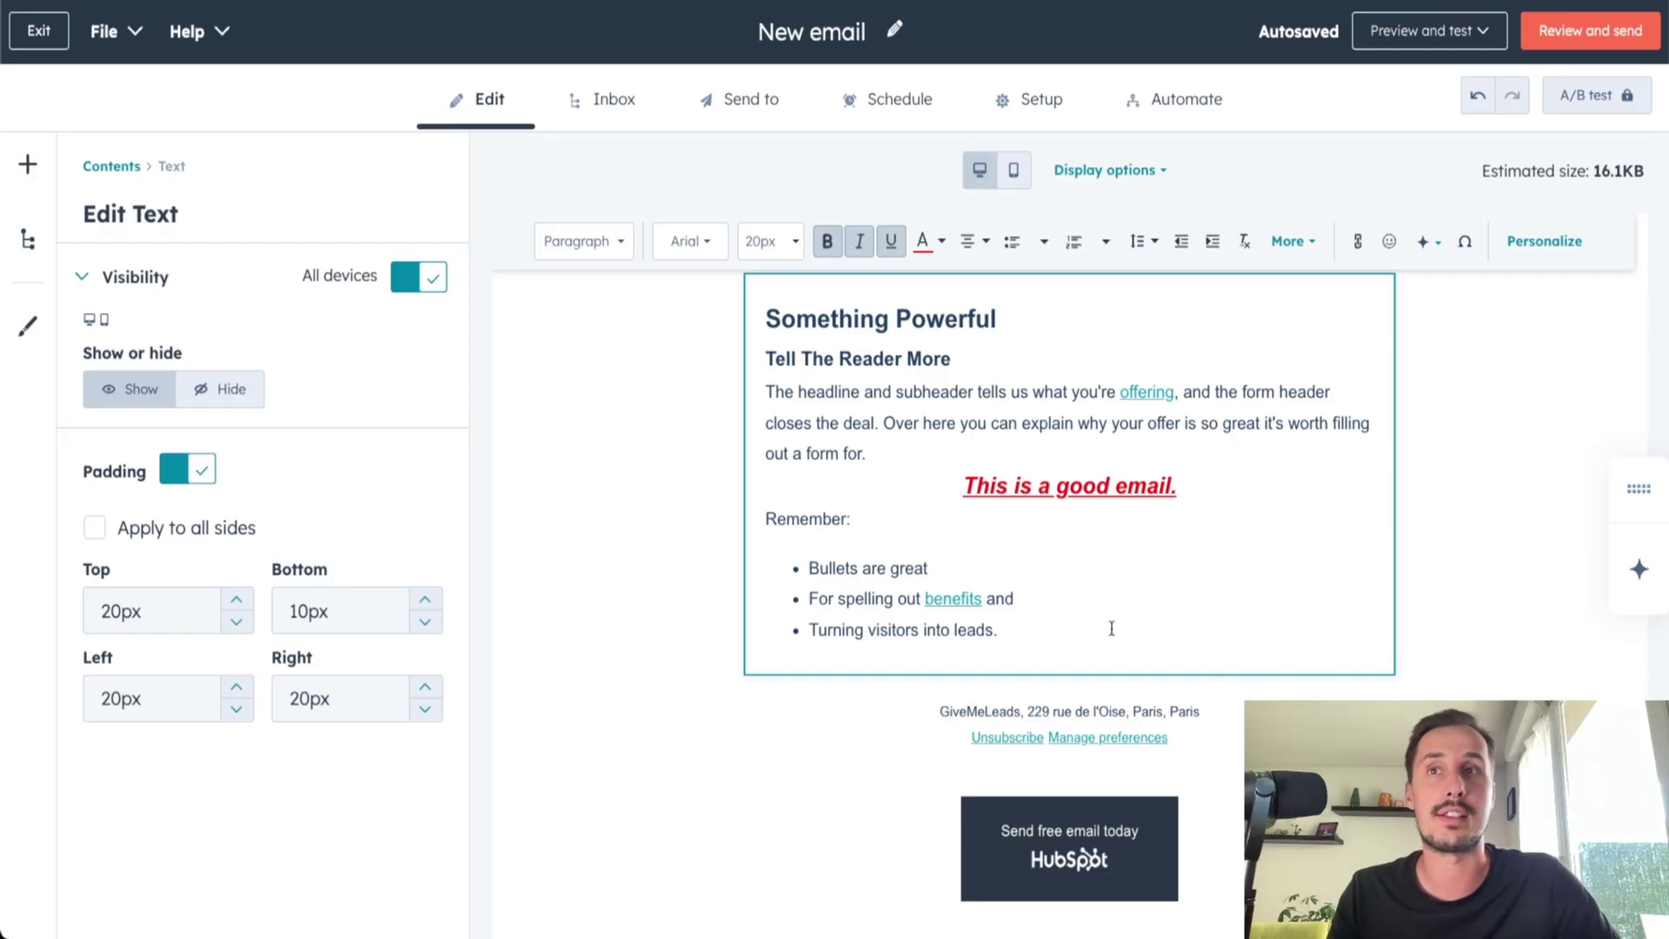
# Switch to the GiveMeLeads website and examine the homepage headline and offer as a reference for the email's content
pyautogui.click(912, 235)
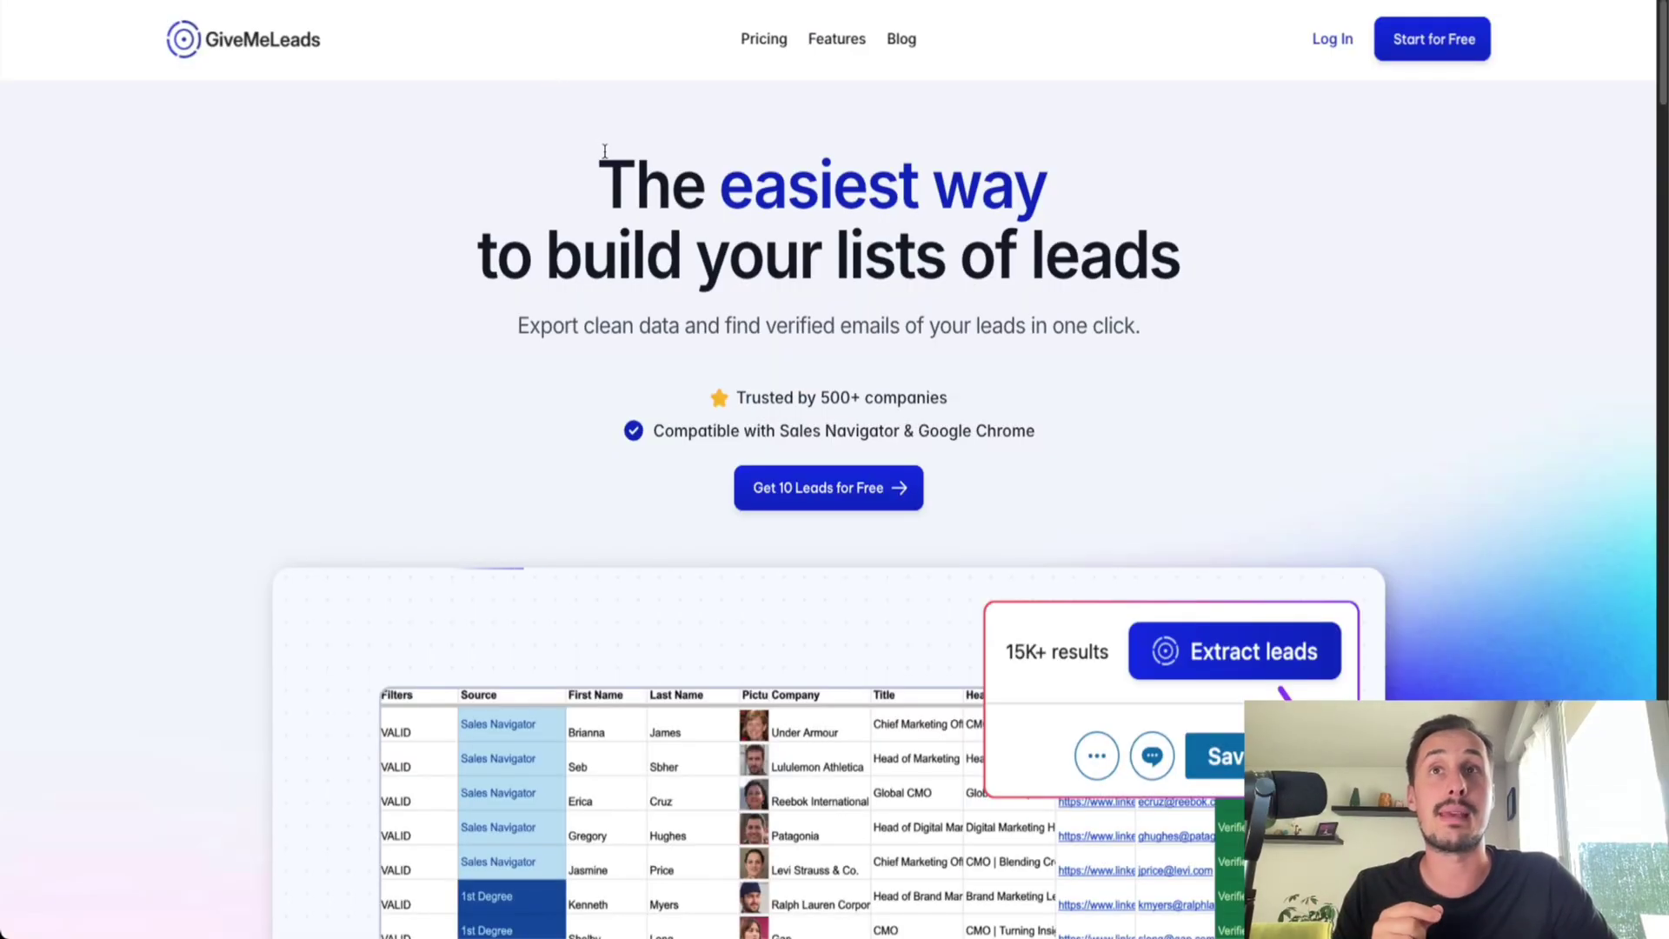
pyautogui.moveTo(604, 178); pyautogui.dragTo(1033, 208)
pyautogui.click(1085, 214)
pyautogui.moveTo(547, 252); pyautogui.dragTo(1114, 261)
pyautogui.click(1199, 304)
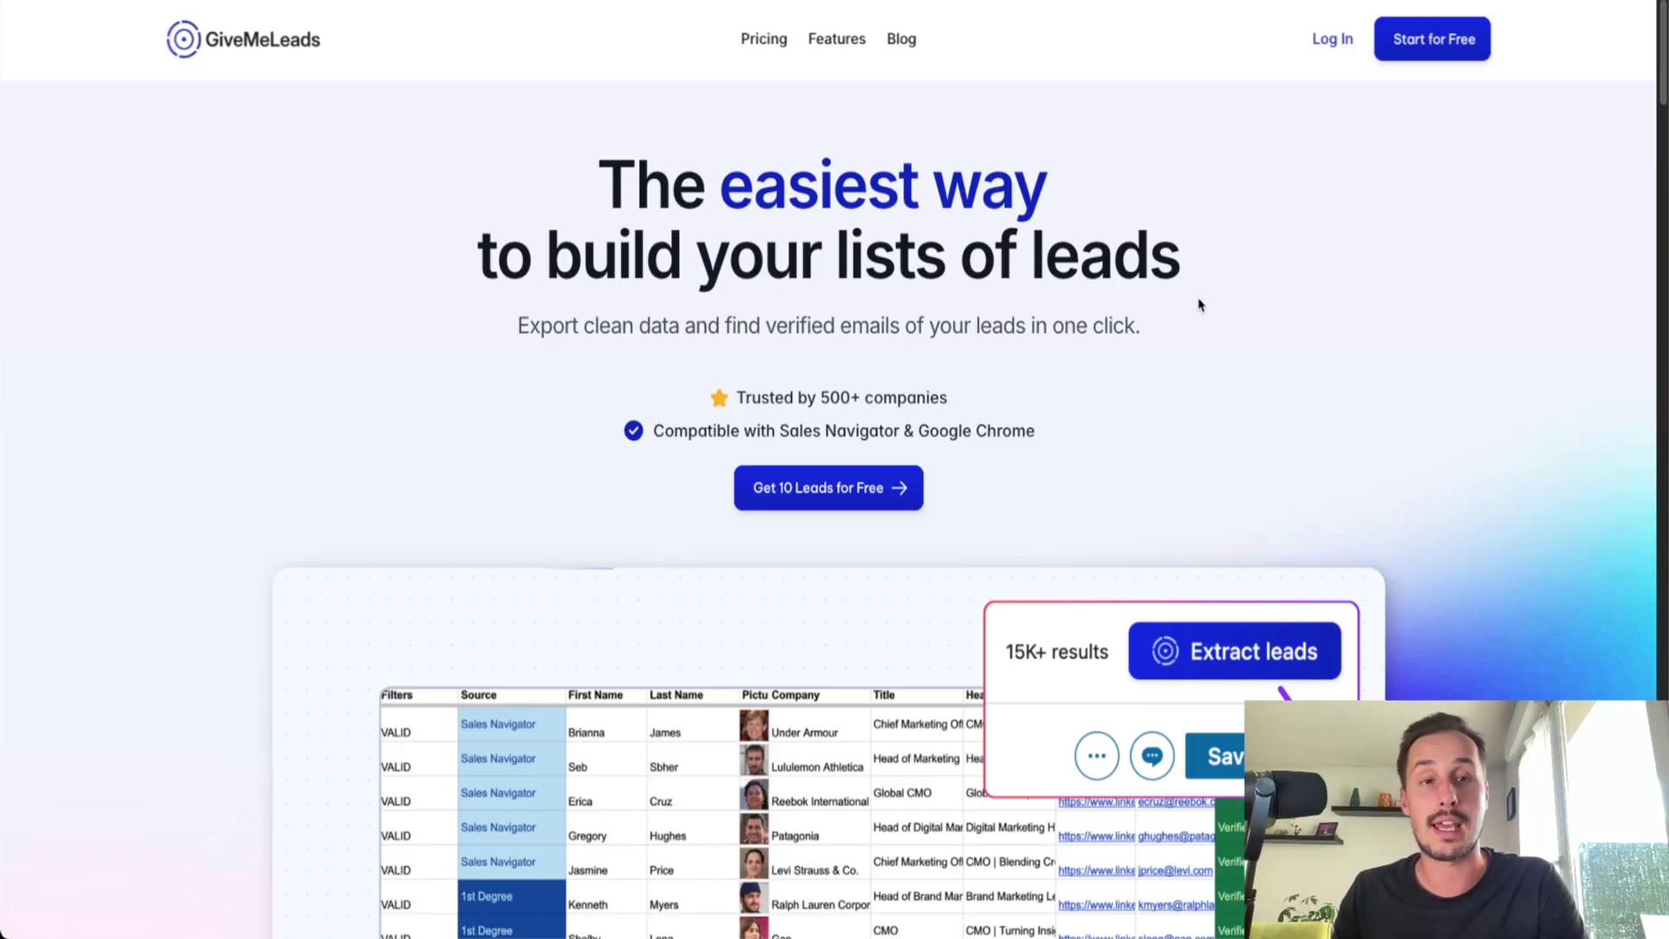
pyautogui.scroll(-10, 1199, 304)
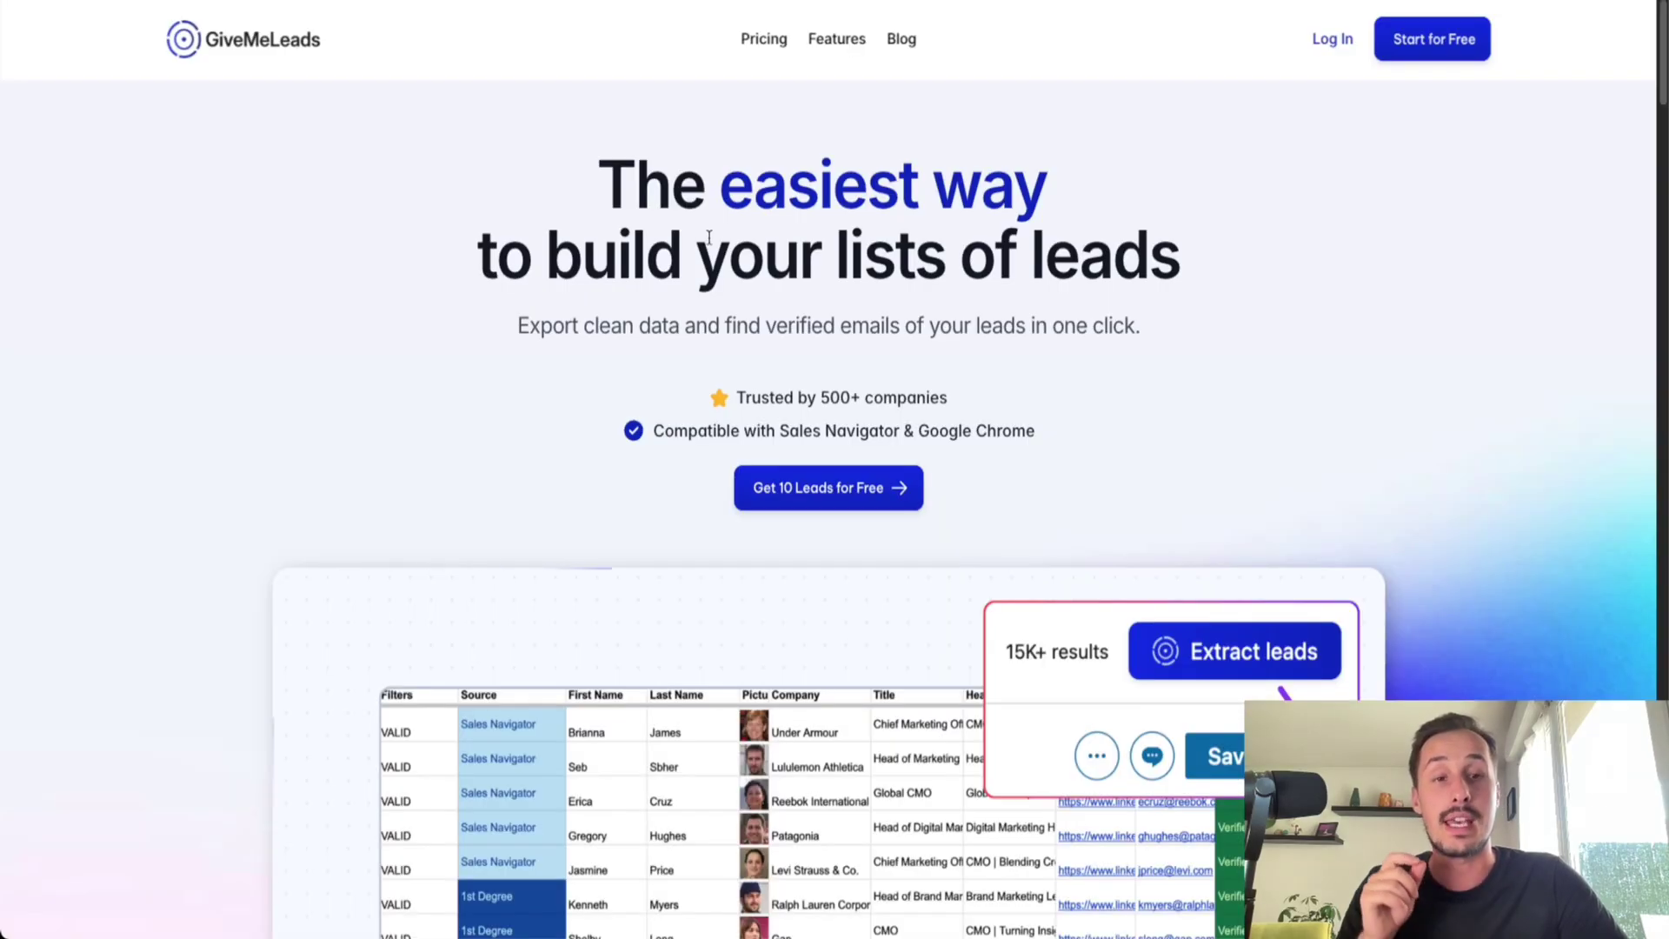
pyautogui.click(1424, 54)
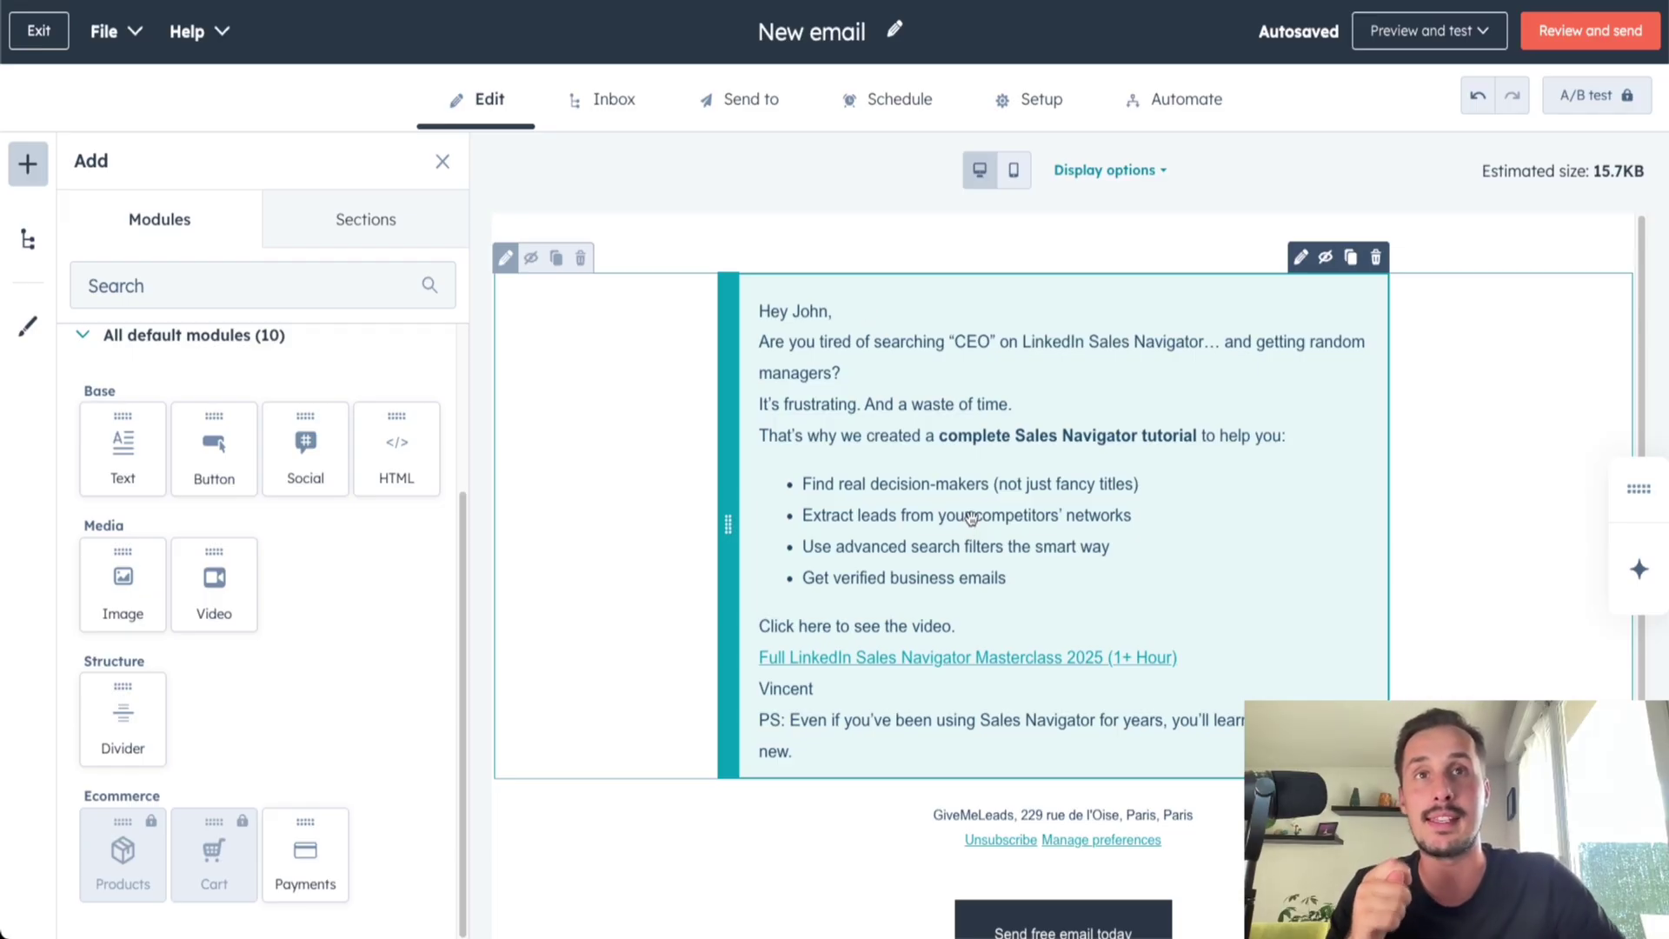
# Delete the recipient's name after "Hey" in the greeting line of the email text
pyautogui.click(972, 627)
pyautogui.moveTo(1215, 657); pyautogui.dragTo(756, 658)
pyautogui.click(871, 311)
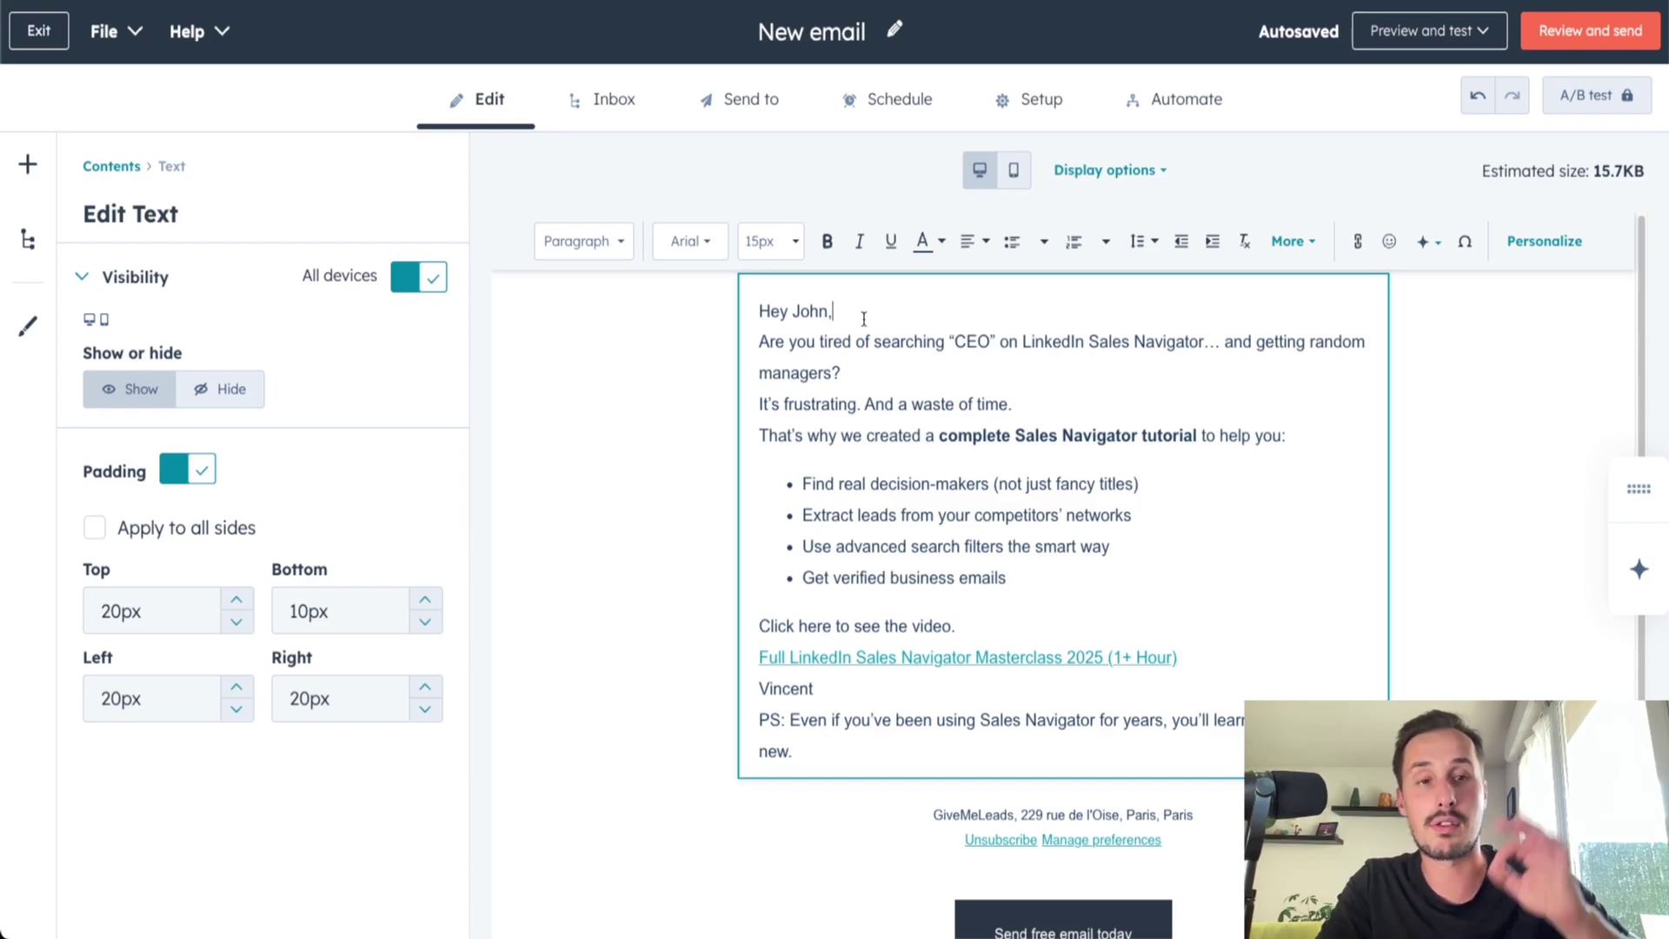
pyautogui.doubleClick(820, 313)
pyautogui.press('BackSpace')
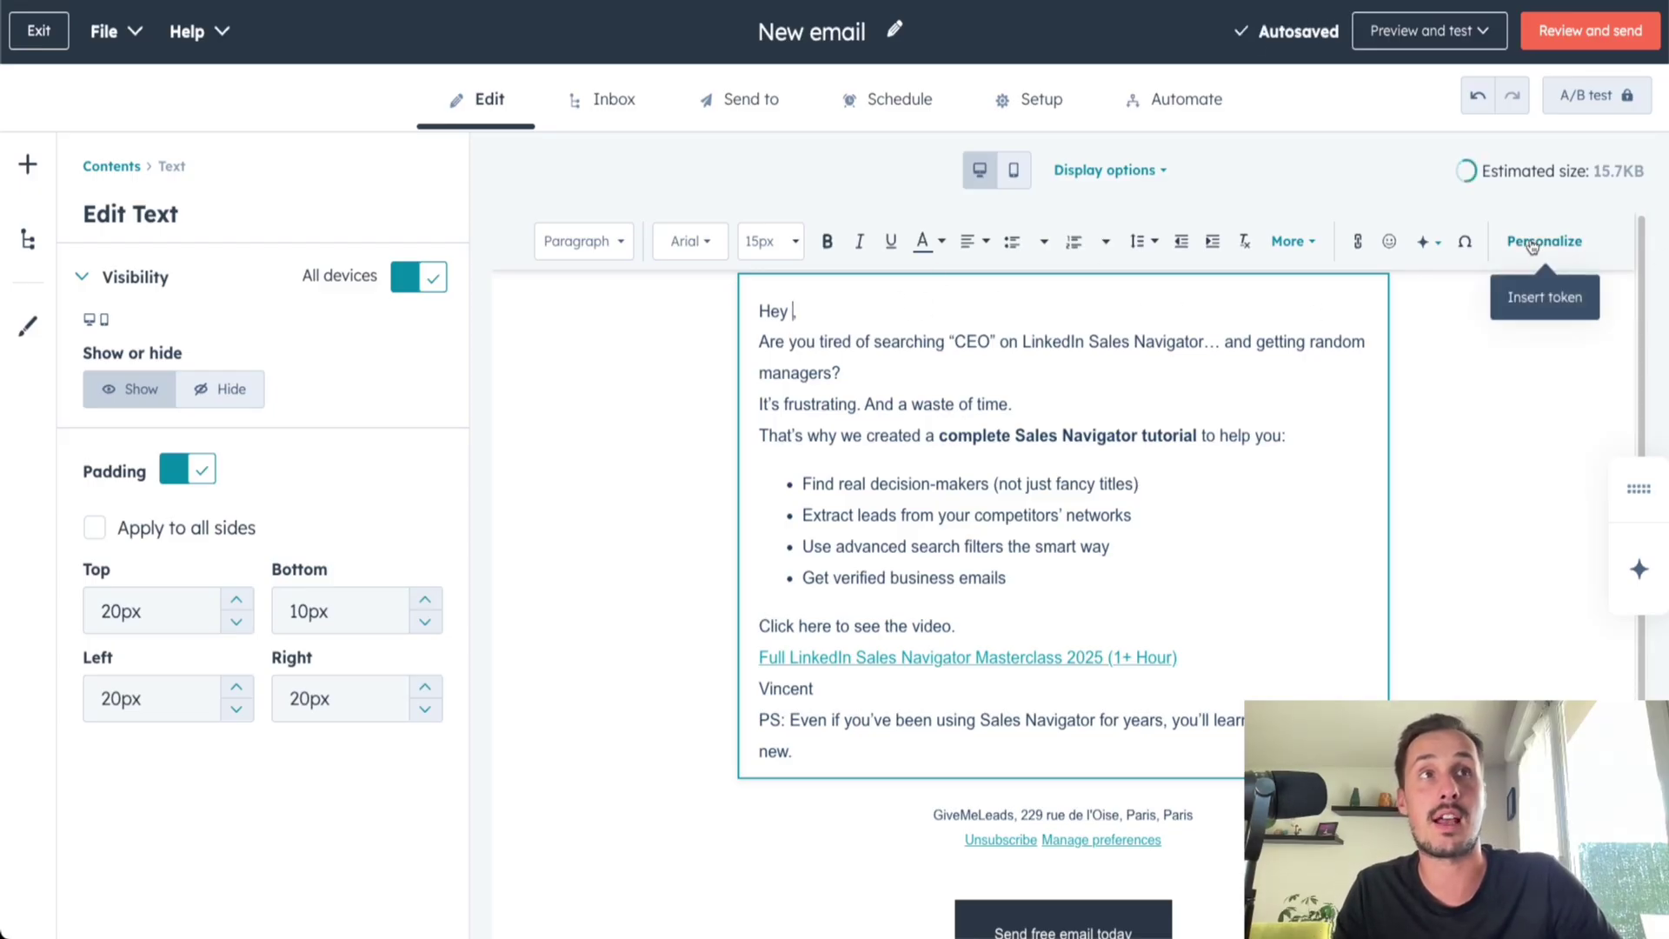
# Insert a Contact personalization token for First Name after "Hey" with the fallback value "there"
pyautogui.click(1571, 258)
pyautogui.moveTo(642, 380); pyautogui.dragTo(779, 425)
pyautogui.click(764, 442)
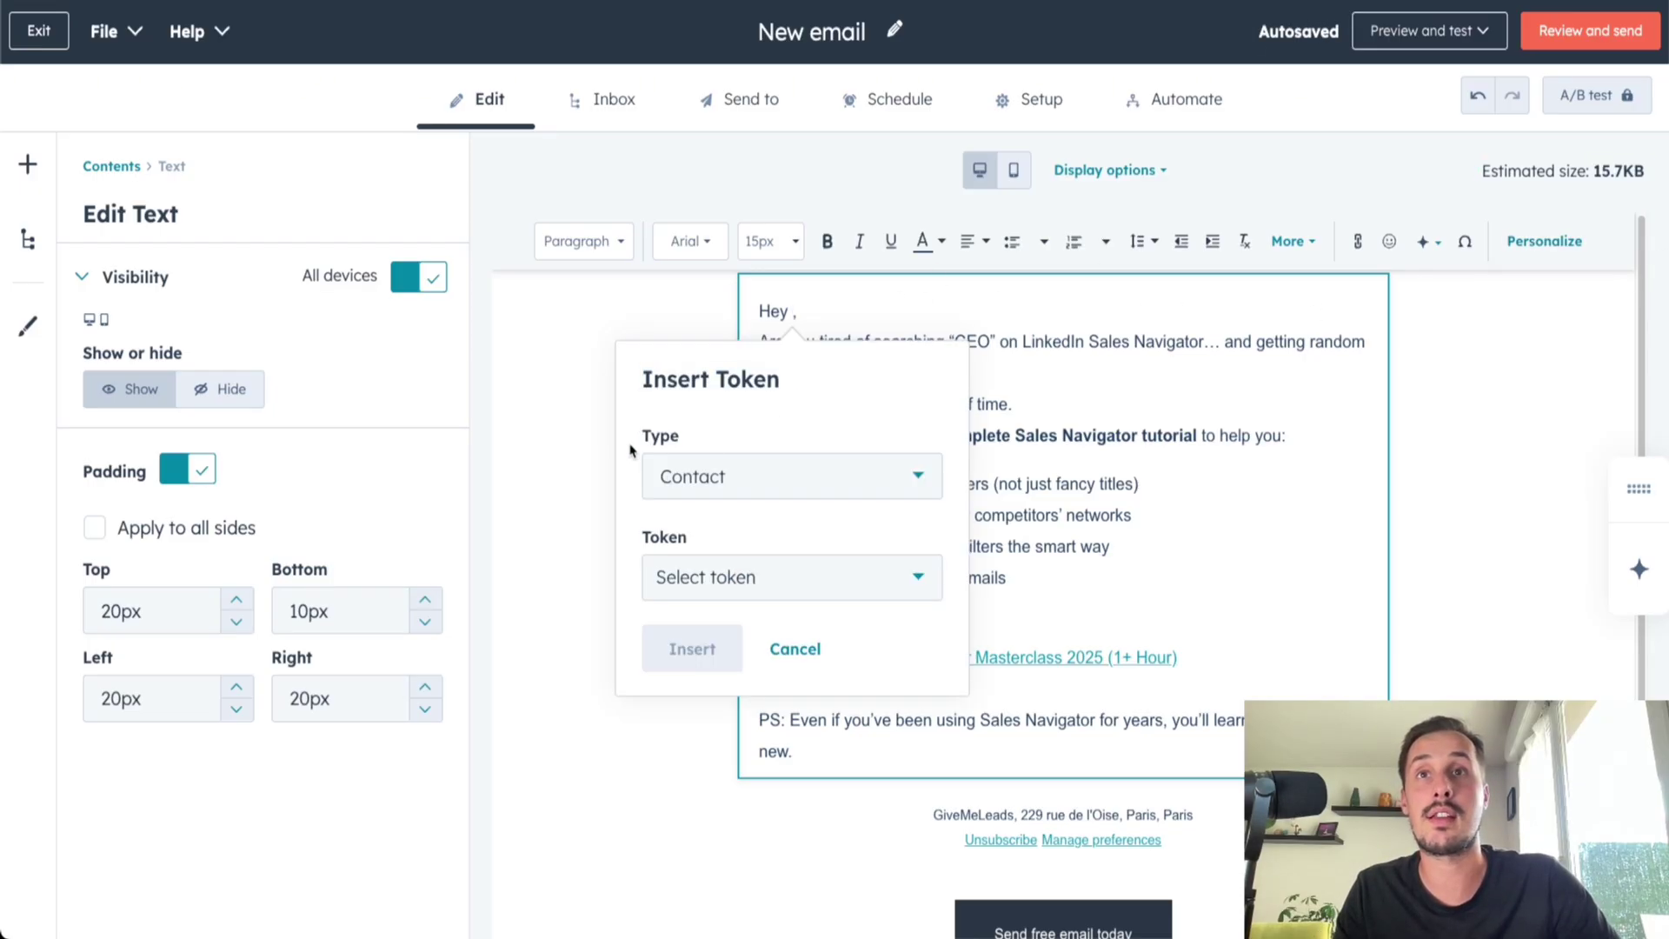
pyautogui.click(705, 580)
pyautogui.write('firstn')
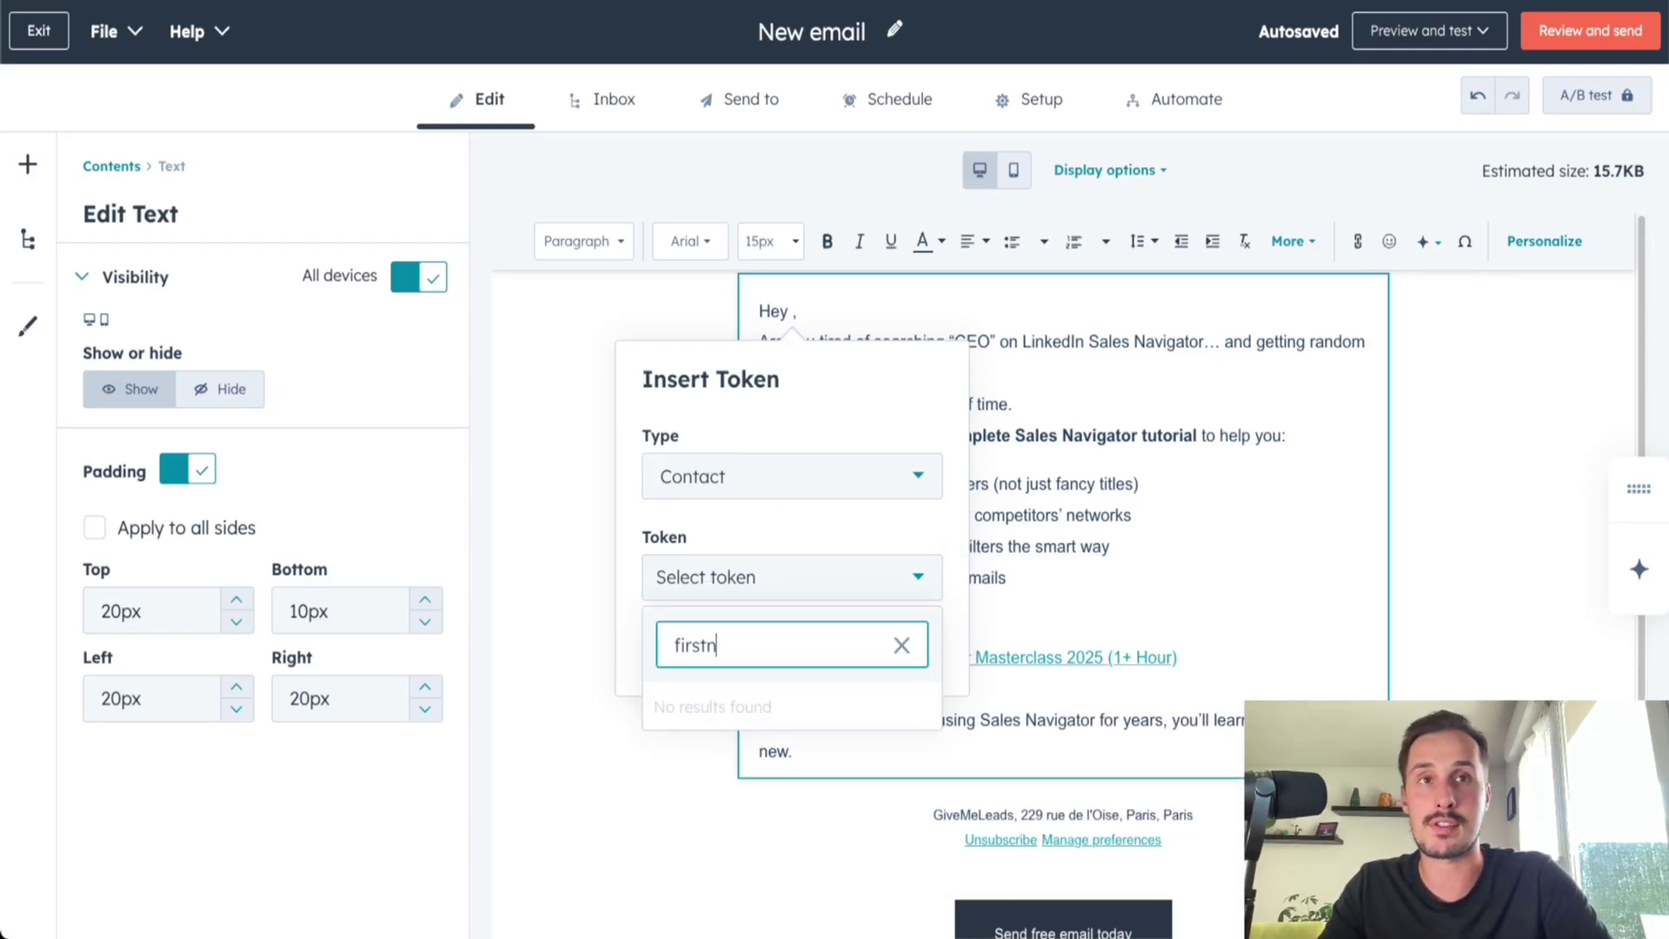
pyautogui.press('BackSpace')
pyautogui.write('name')
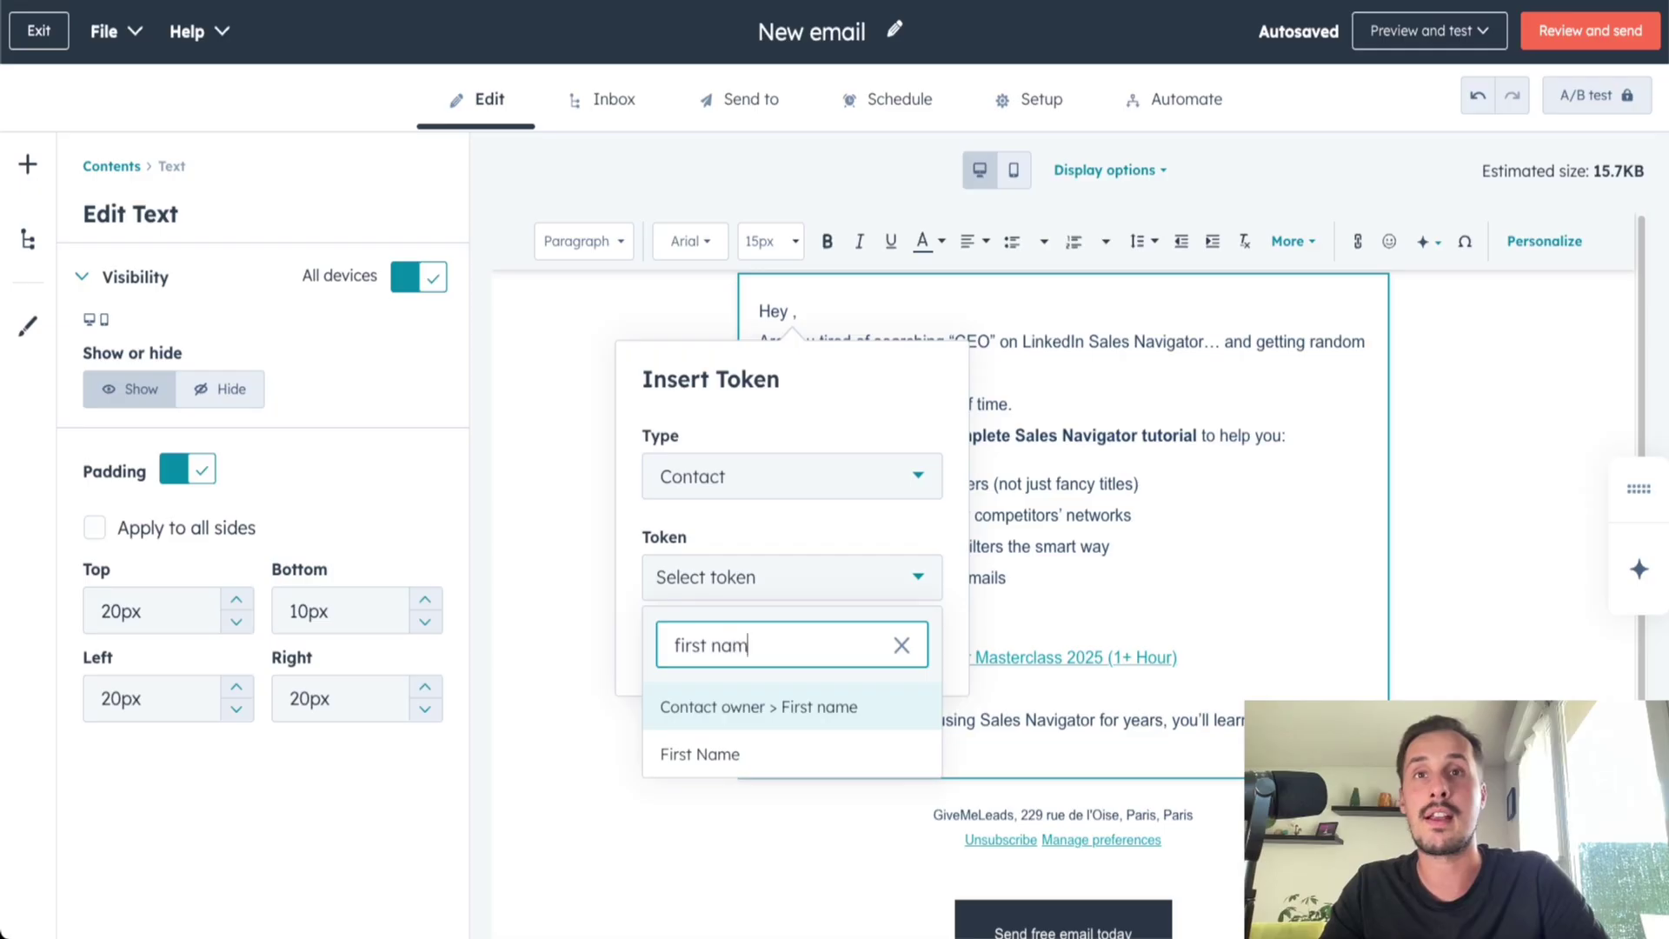
pyautogui.click(701, 754)
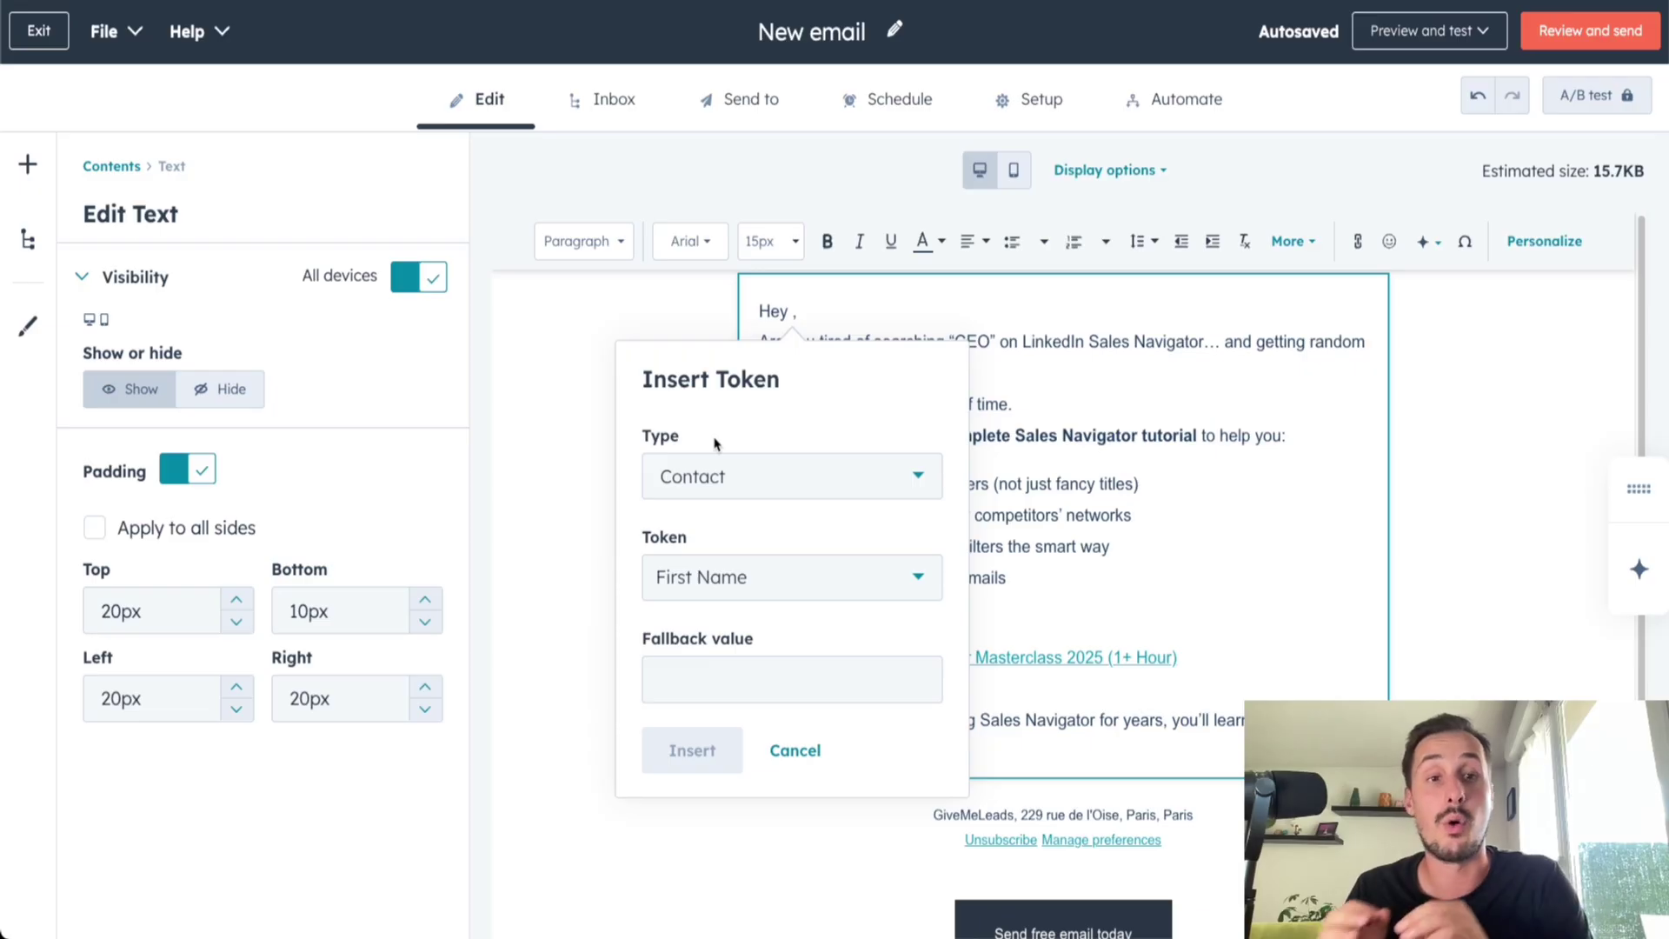
pyautogui.click(727, 678)
pyautogui.write('there')
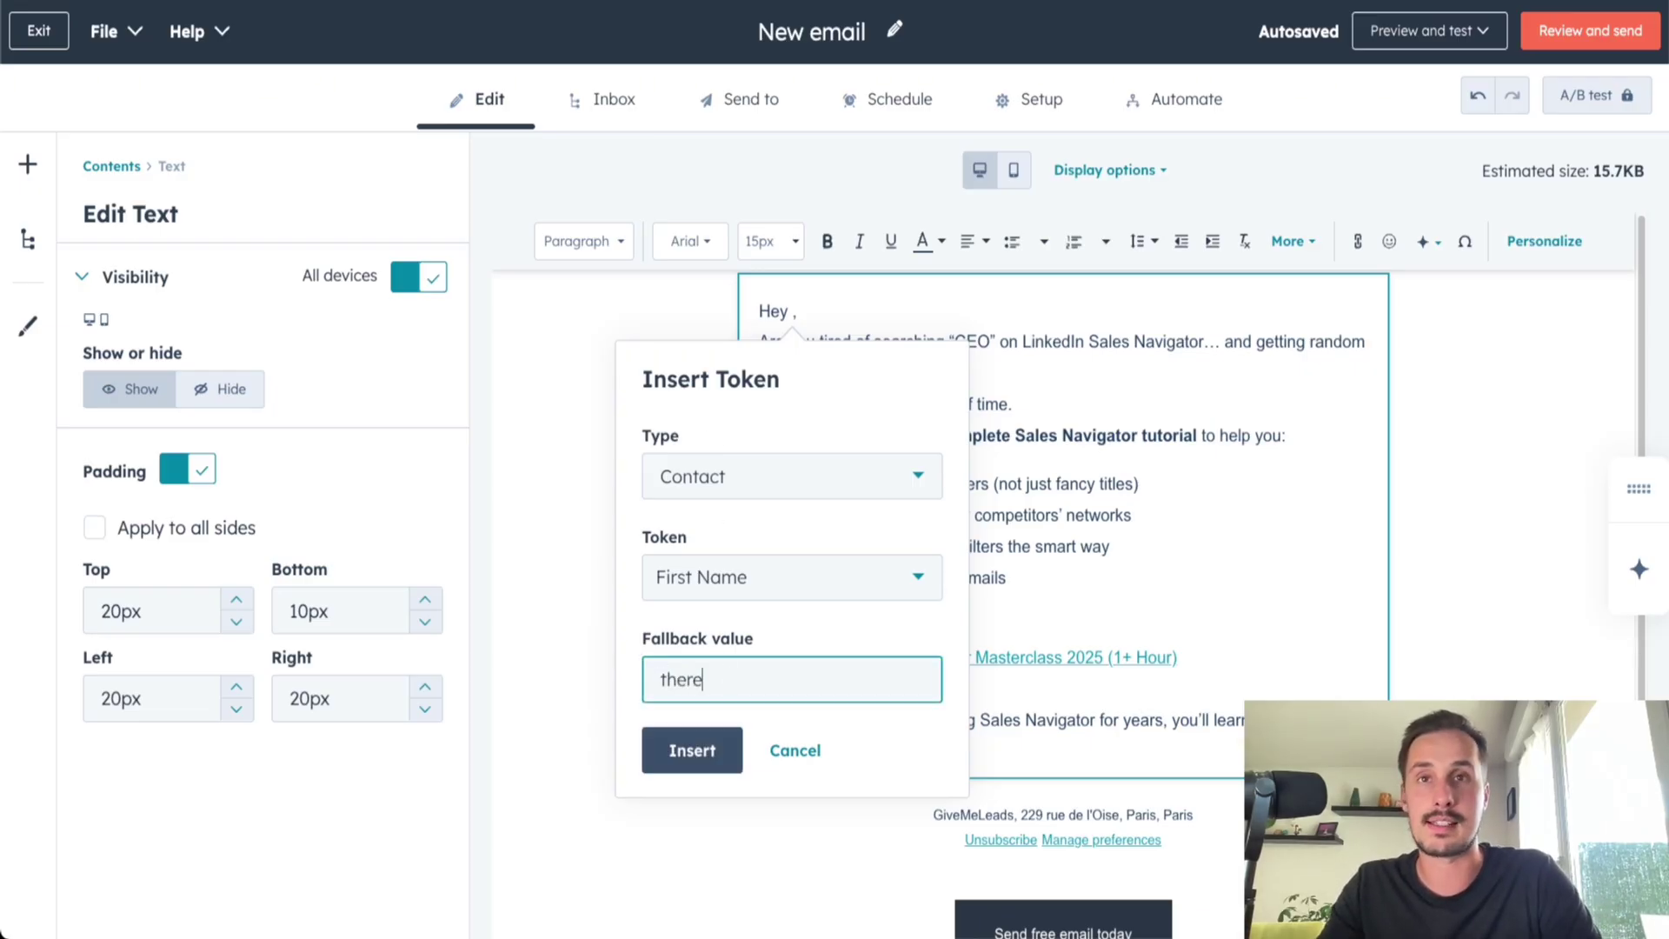
pyautogui.press('Return')
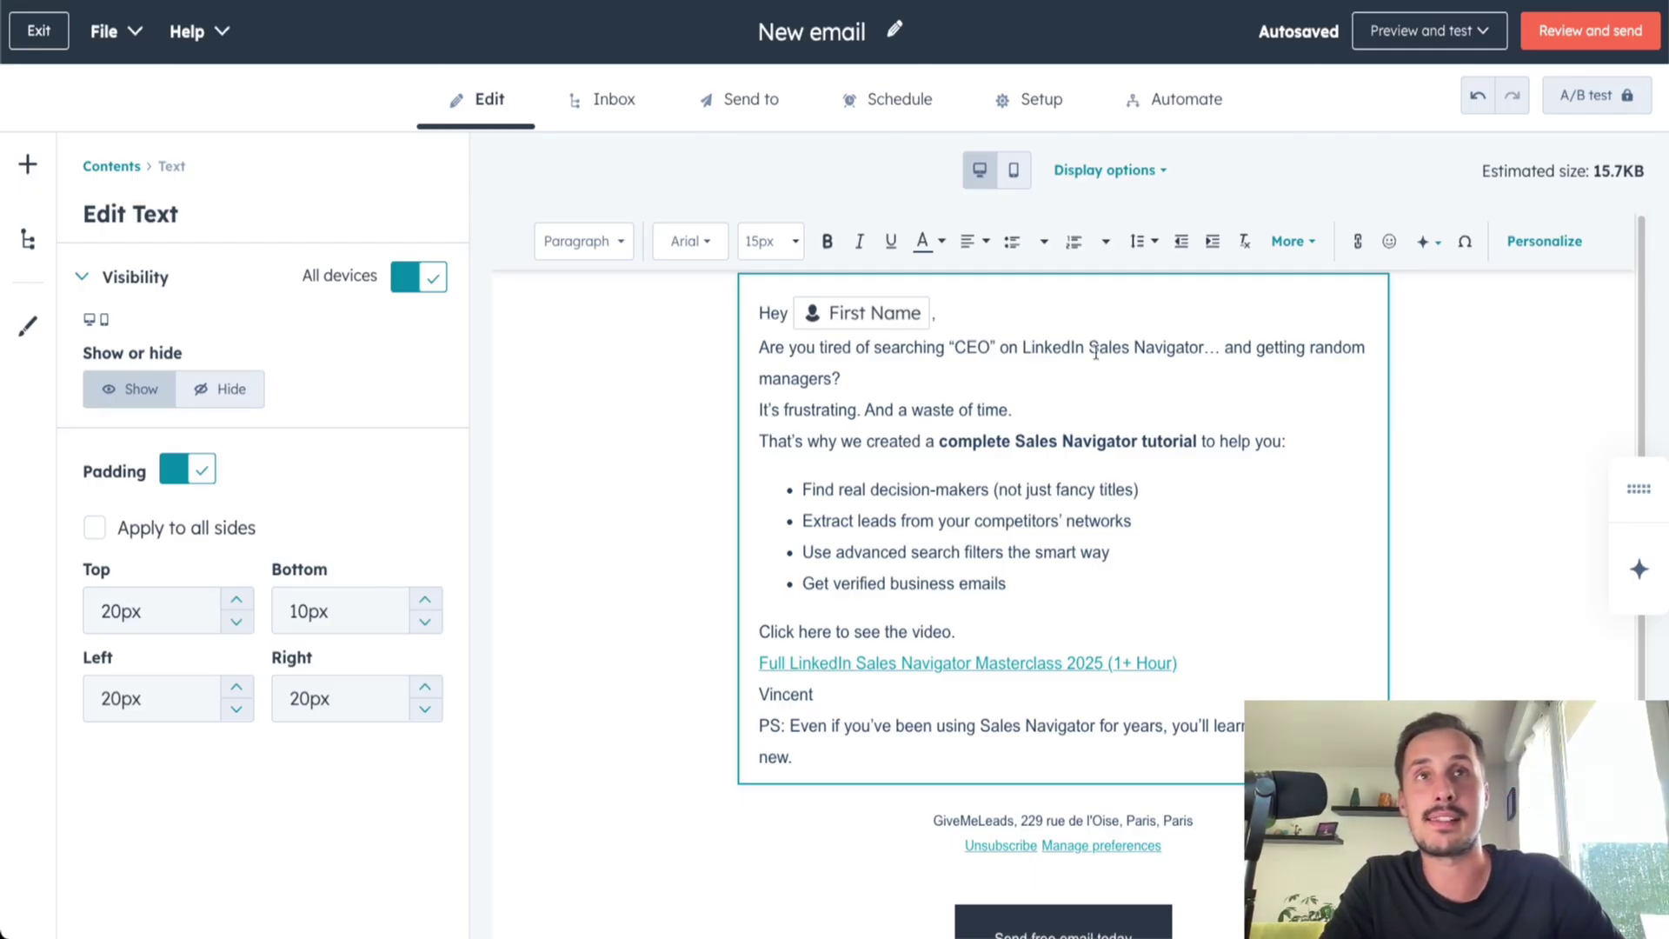
# Add blank lines after the greeting and between the opening paragraphs of the email text
pyautogui.press('Return')
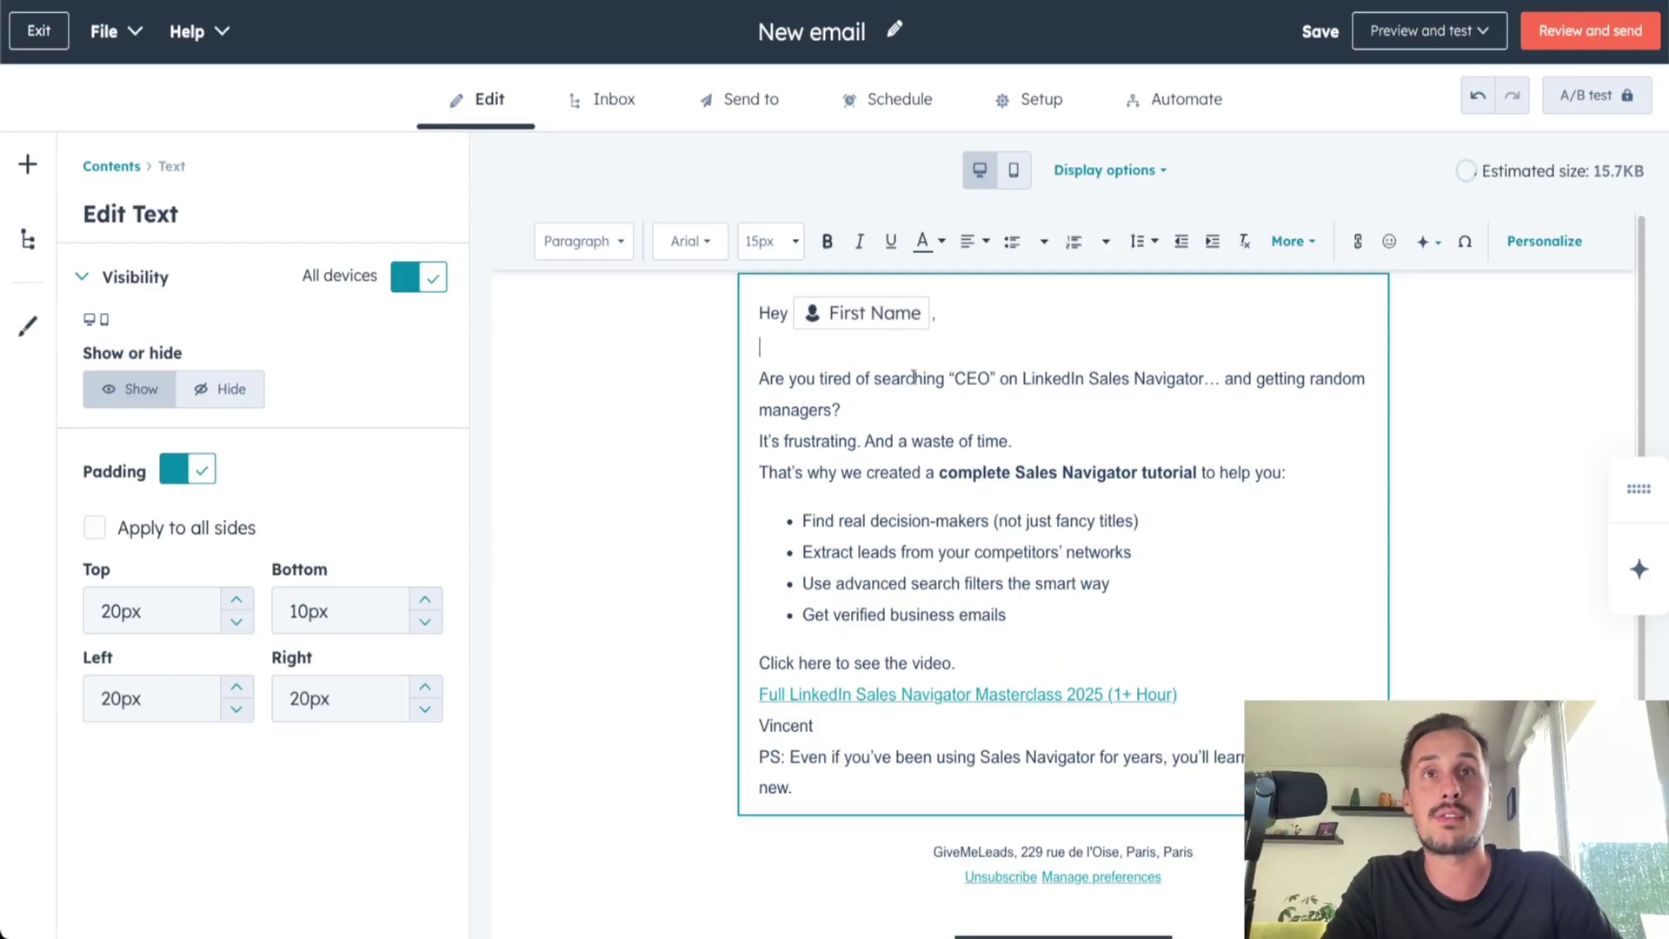
pyautogui.click(991, 715)
pyautogui.moveTo(974, 725); pyautogui.dragTo(759, 729)
pyautogui.click(969, 726)
pyautogui.tripleClick(956, 727)
pyautogui.click(955, 727)
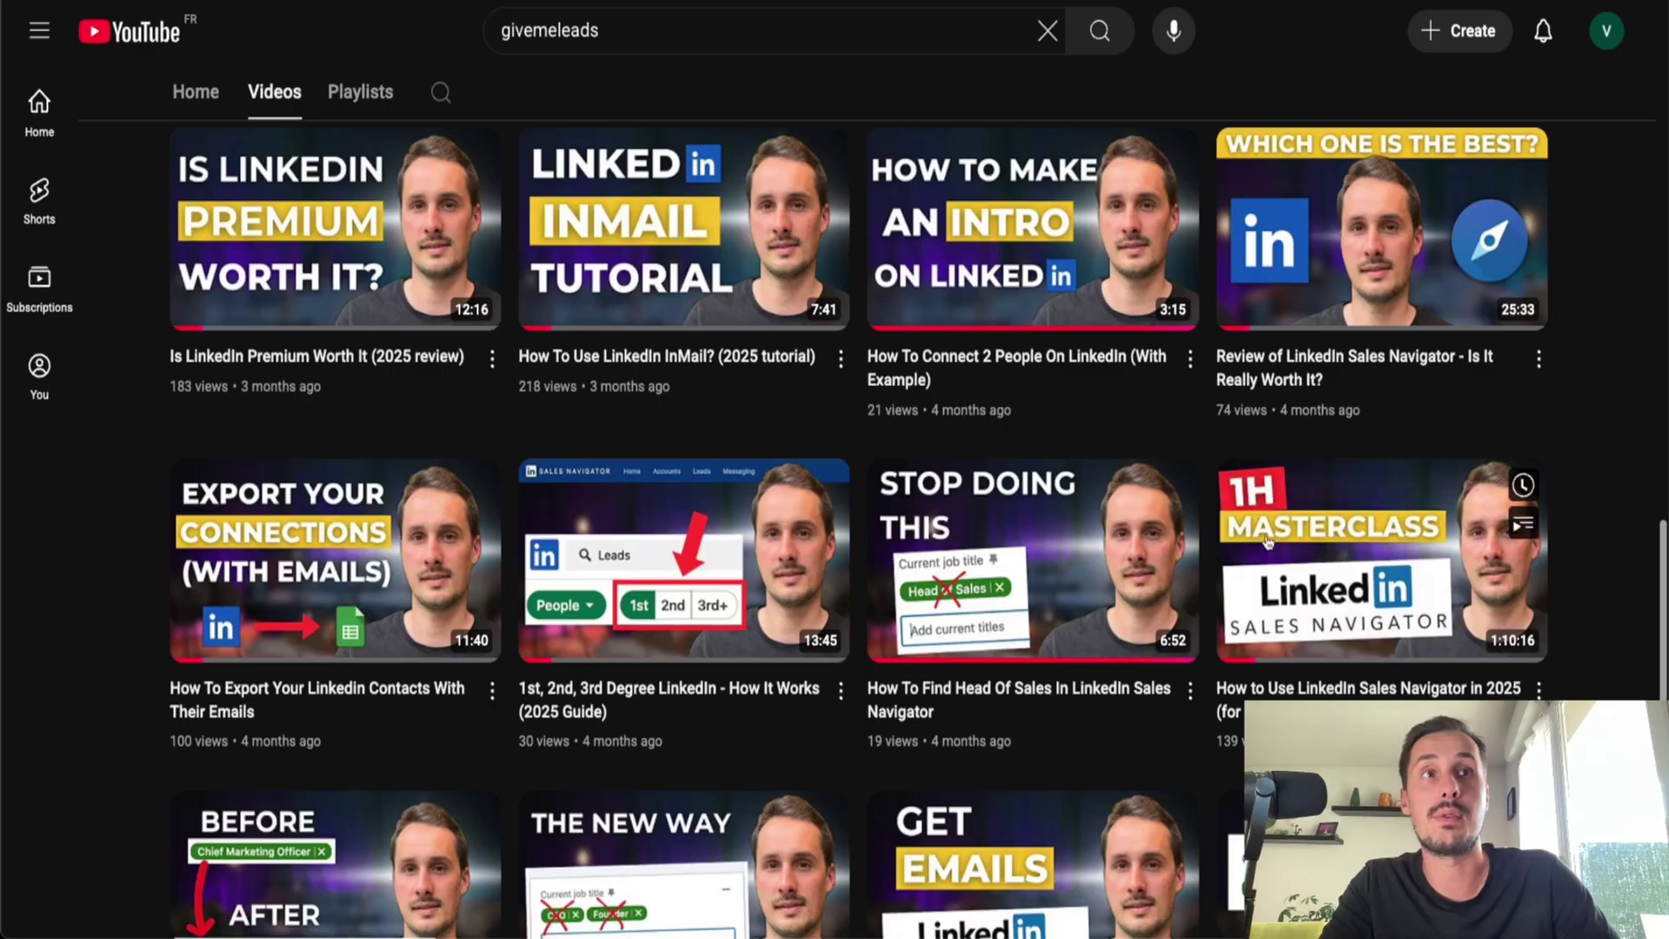
# On YouTube, open the video "How to Use LinkedIn Sales Navigator in 2025 (for Beginners)" and copy its share link
pyautogui.moveTo(1385, 554)
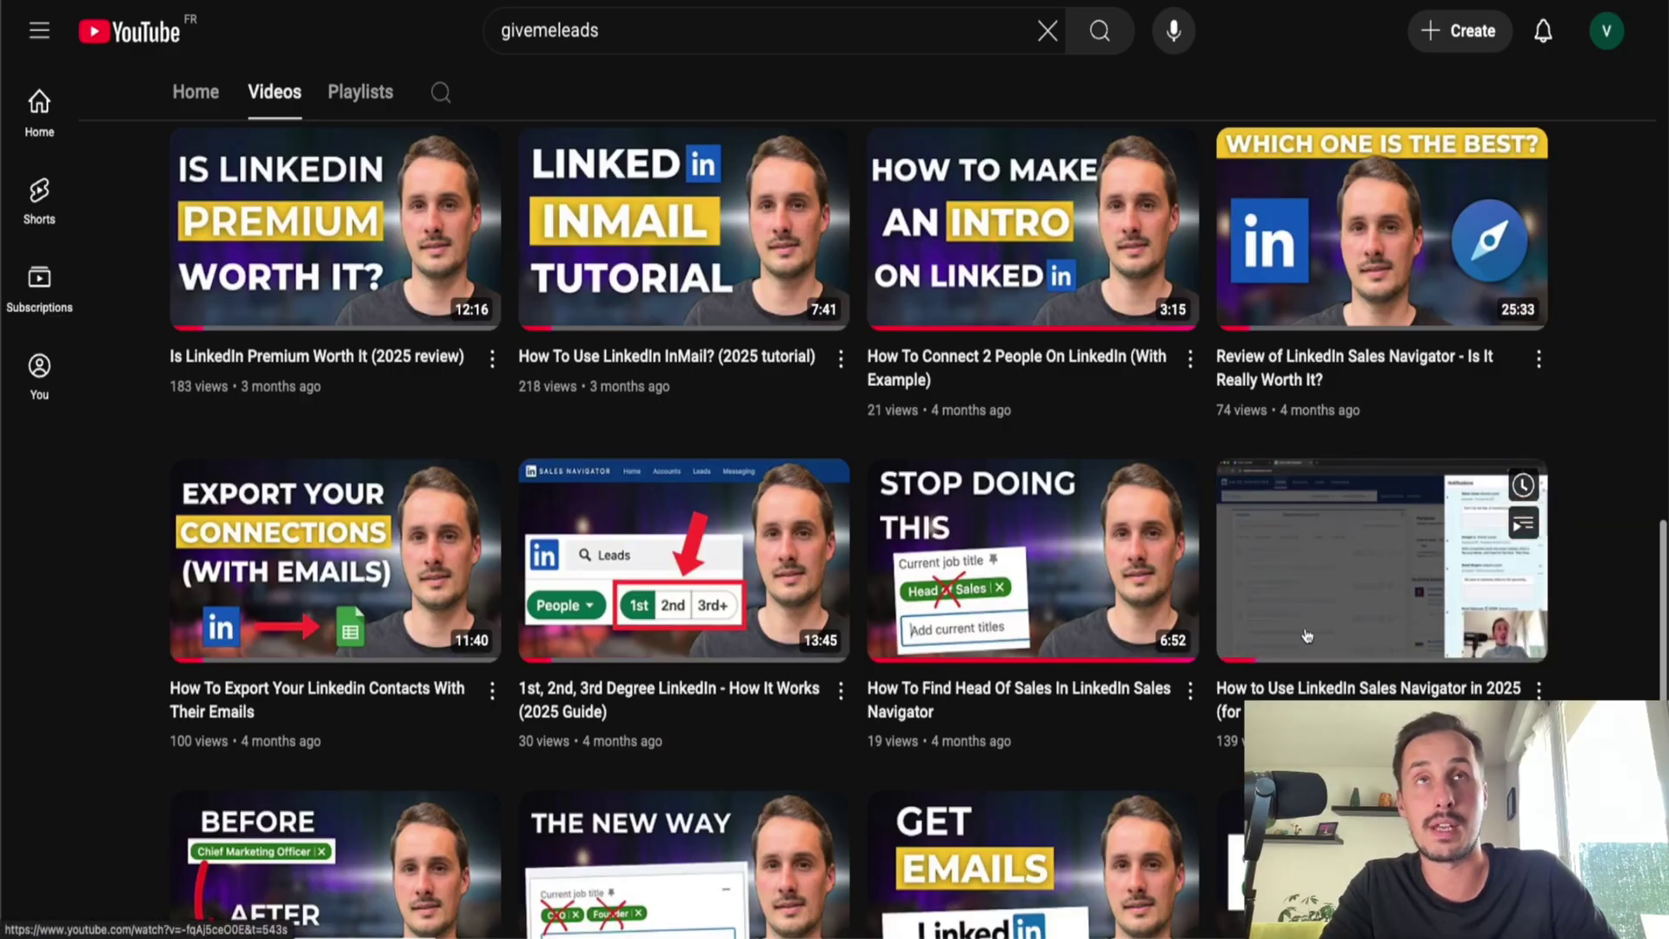
pyautogui.click(1385, 554)
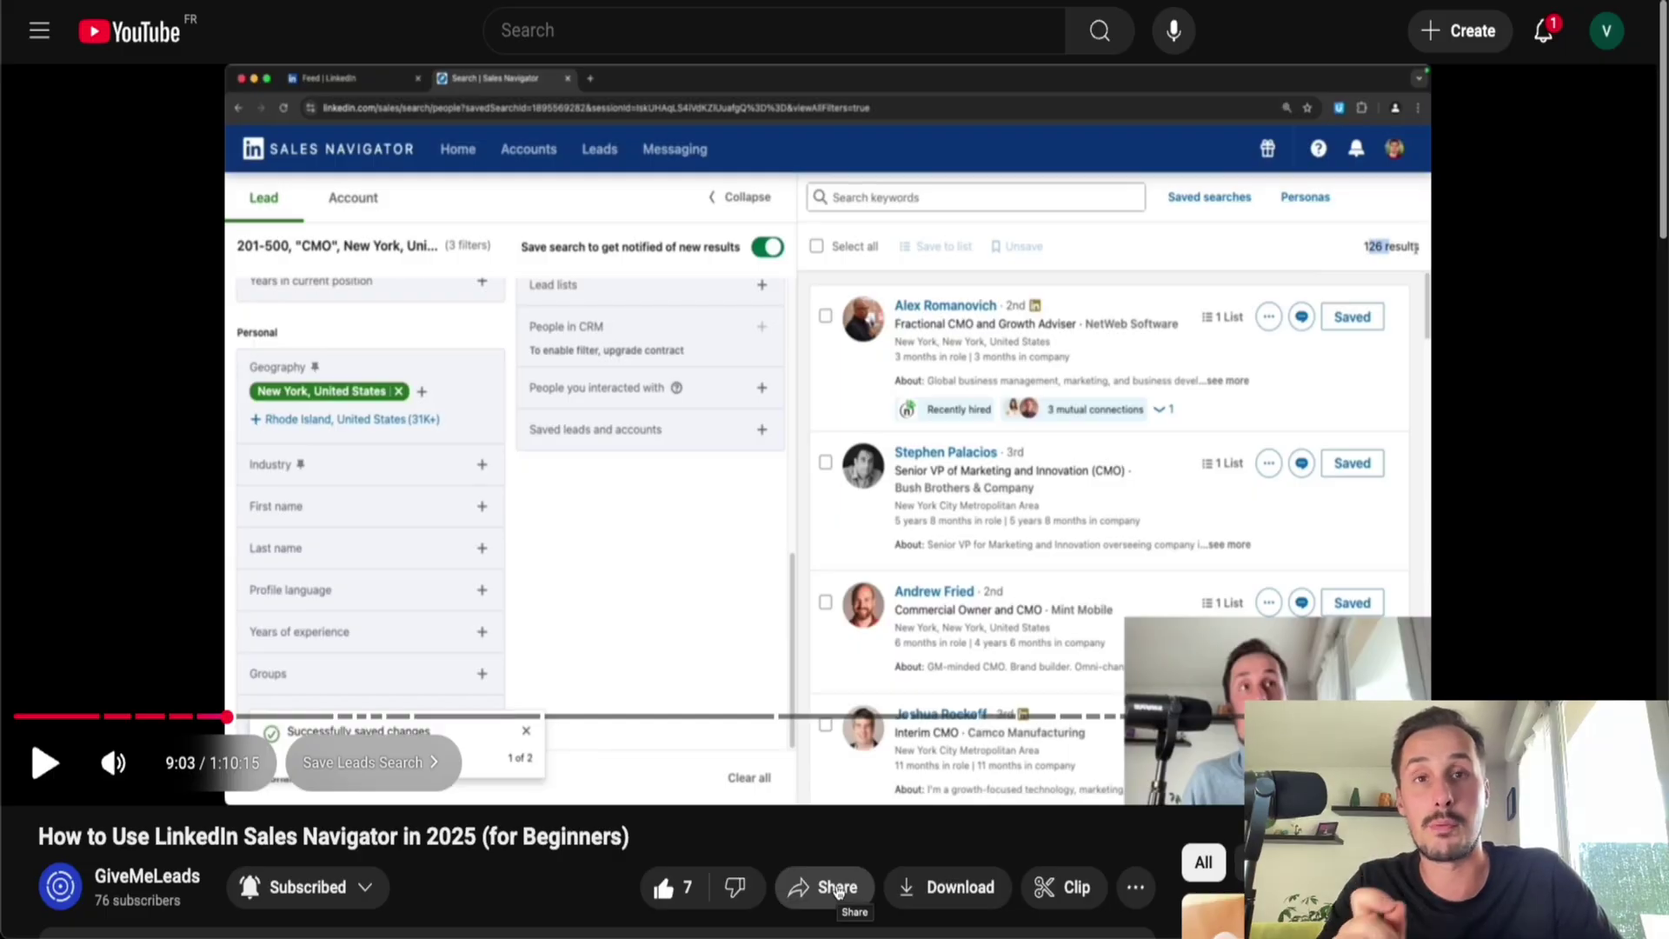
pyautogui.click(837, 887)
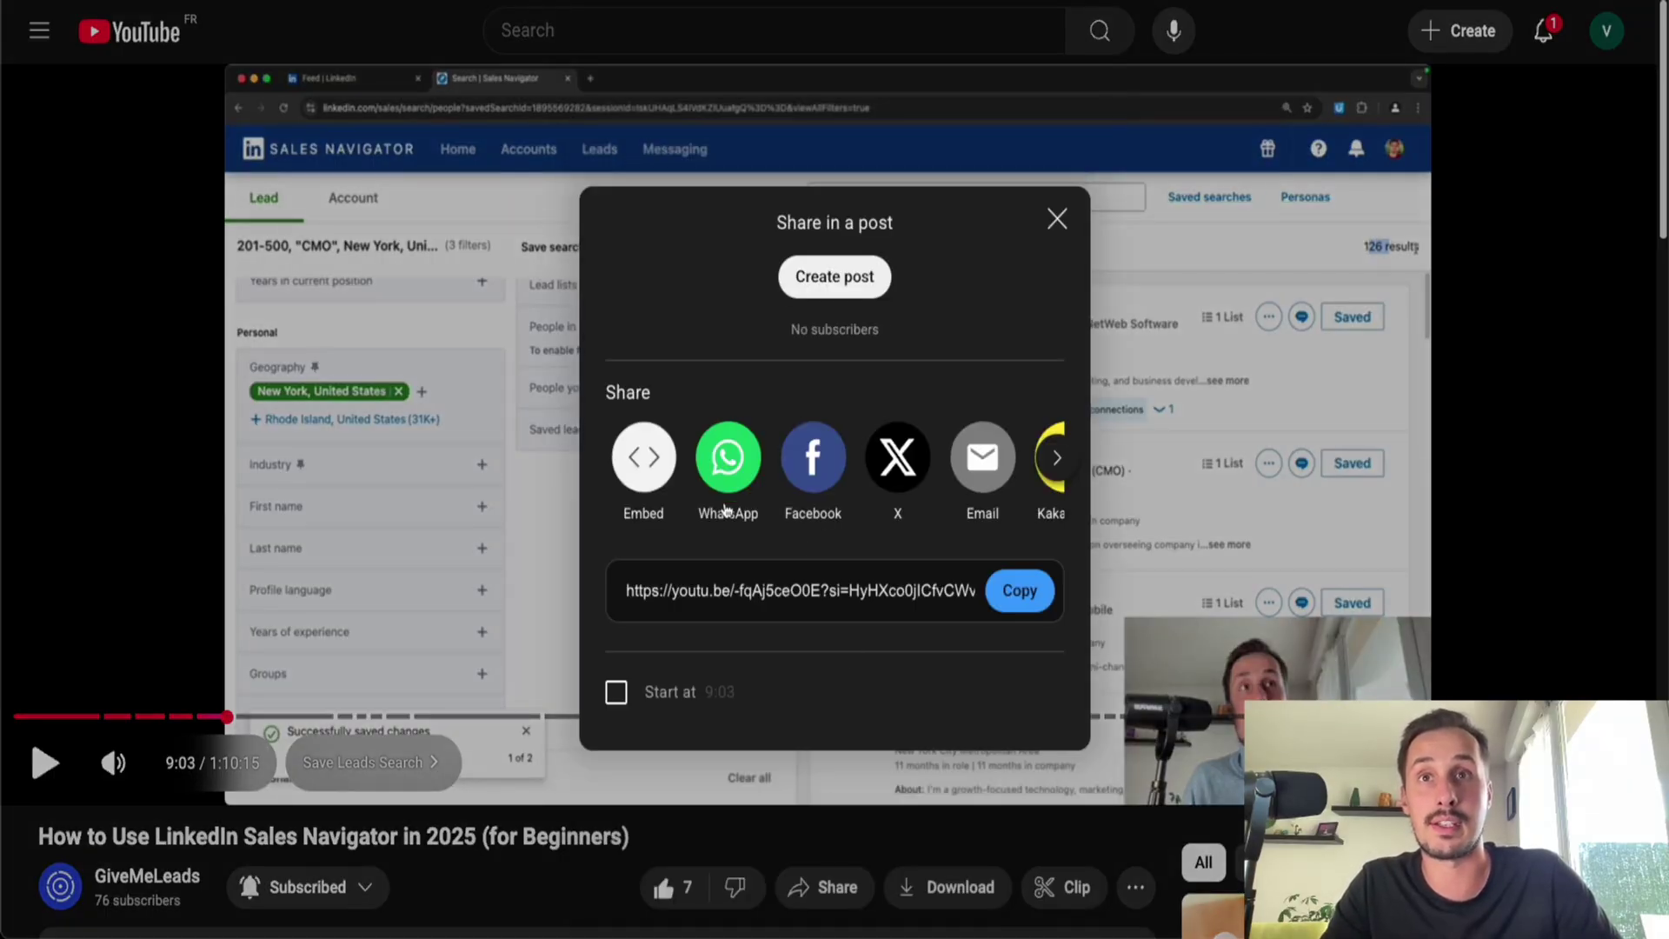
pyautogui.click(1037, 606)
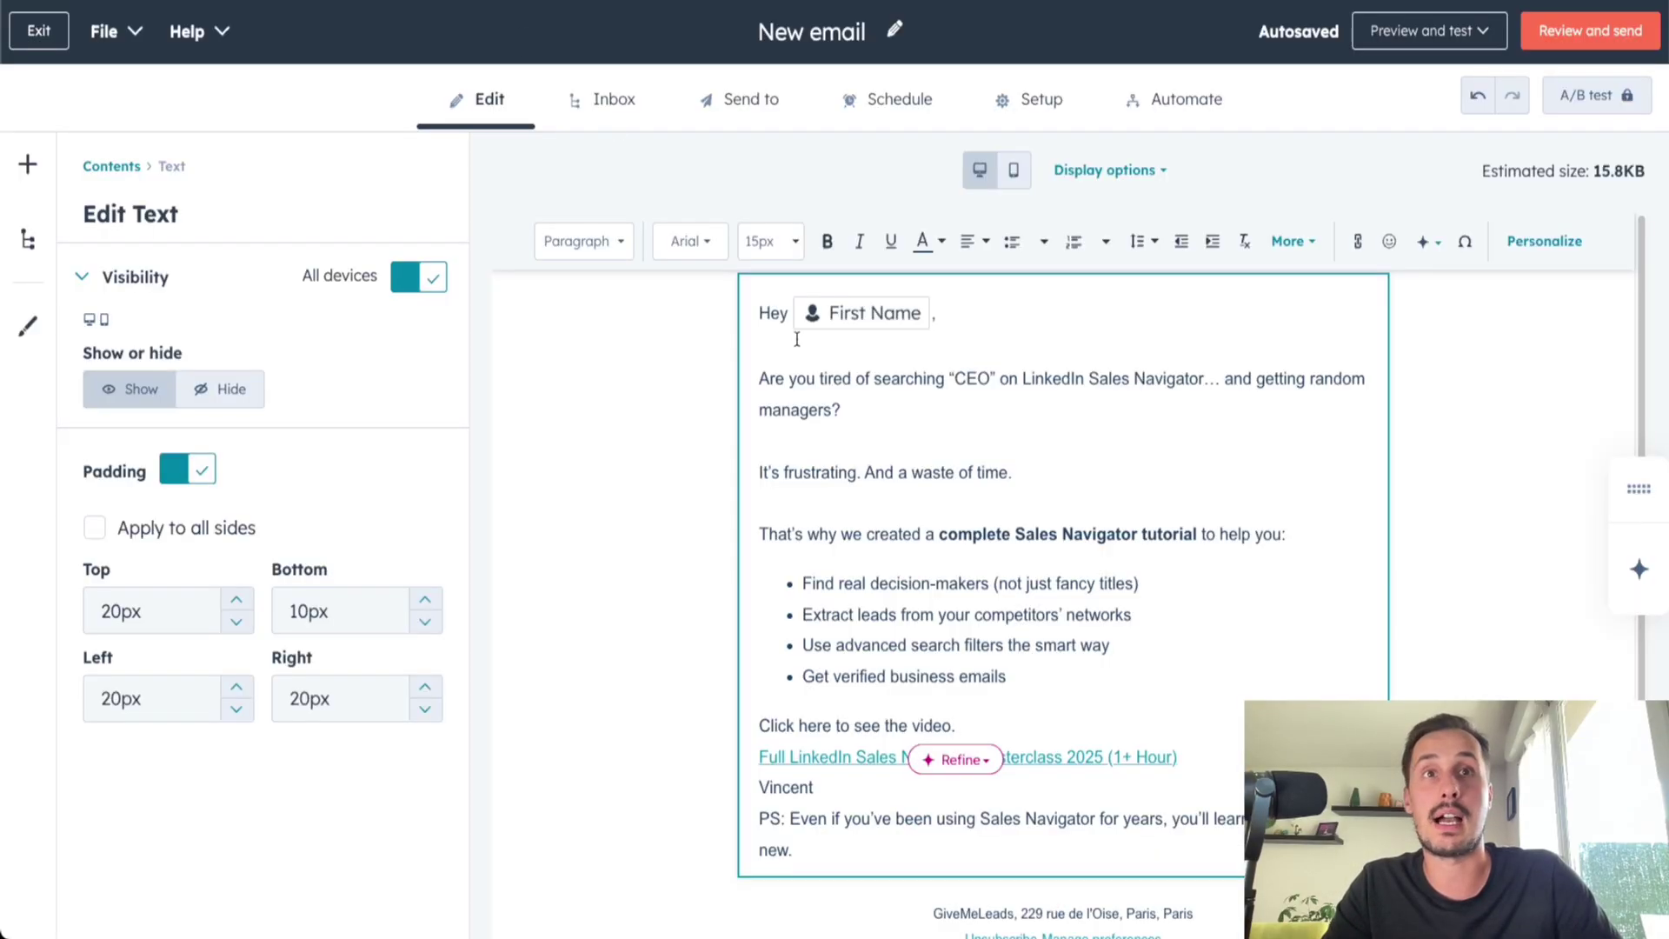
# Back in the HubSpot email, link the text "Click here to see the video." to the copied YouTube URL
pyautogui.moveTo(985, 728); pyautogui.dragTo(737, 713)
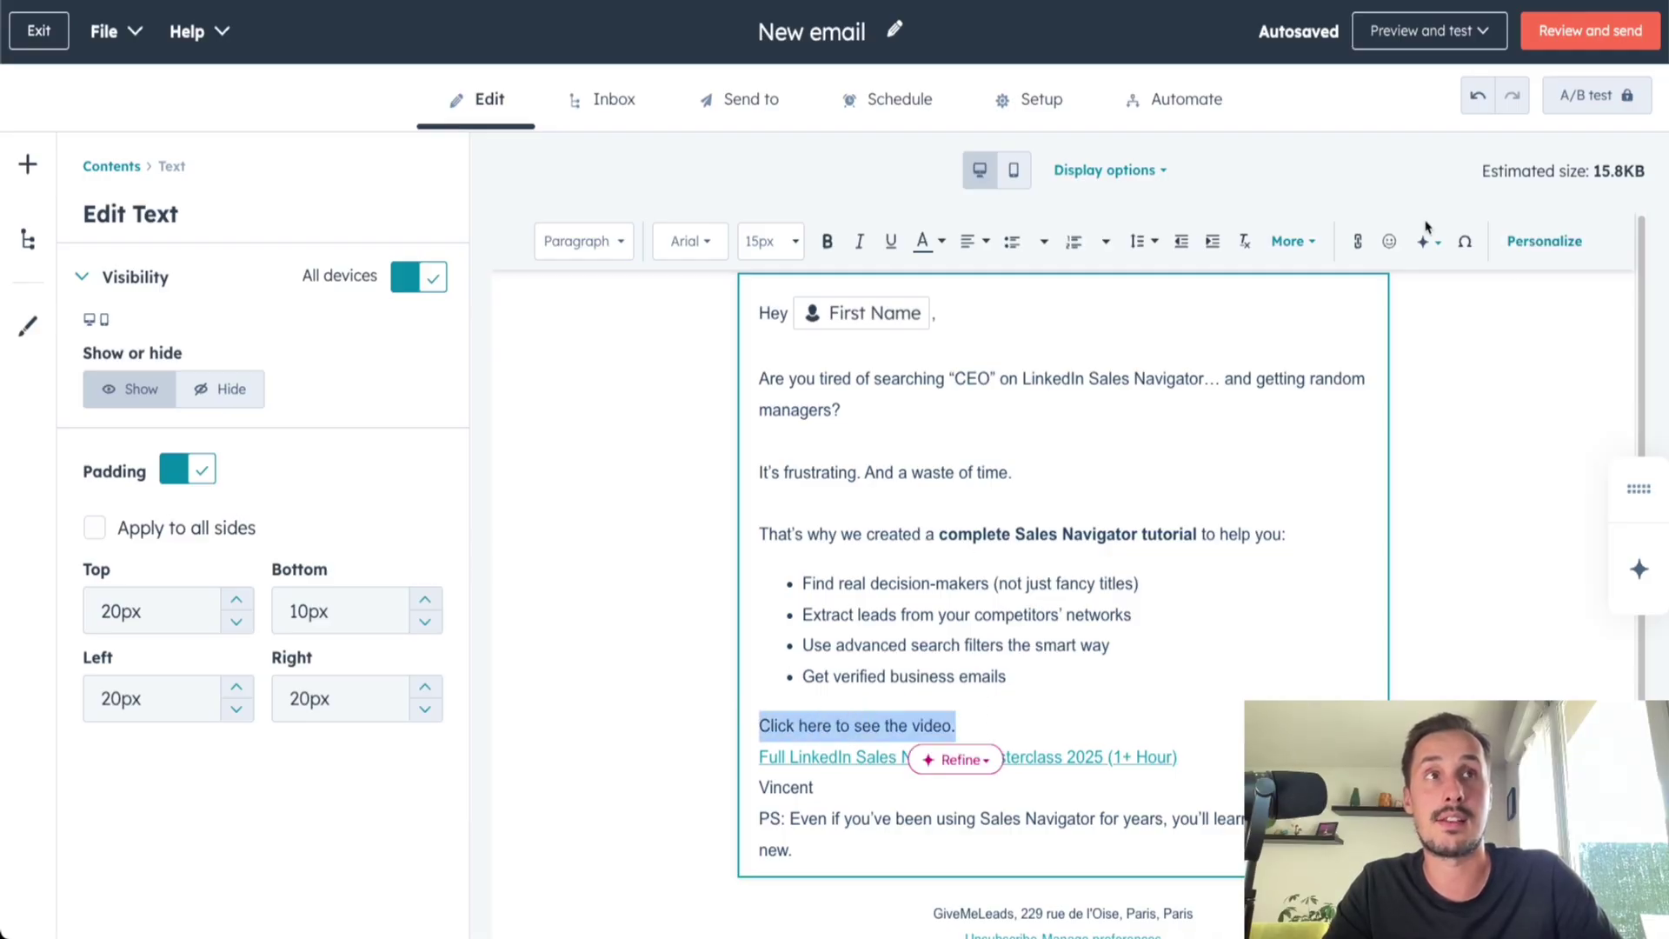
pyautogui.click(1357, 244)
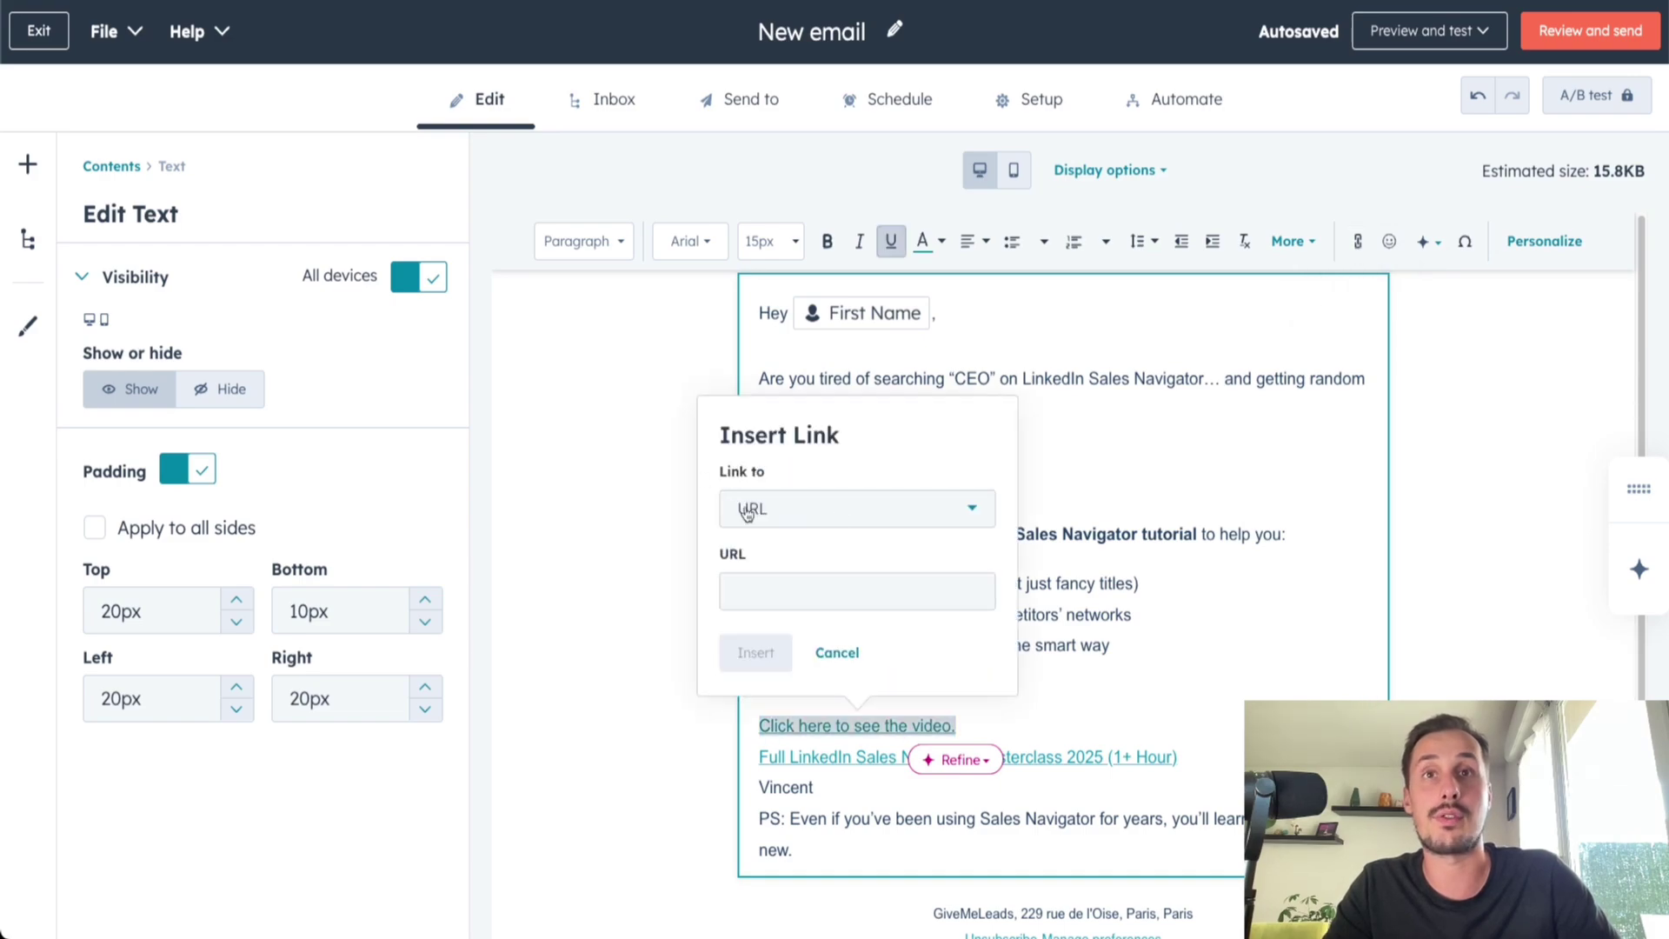
pyautogui.click(769, 587)
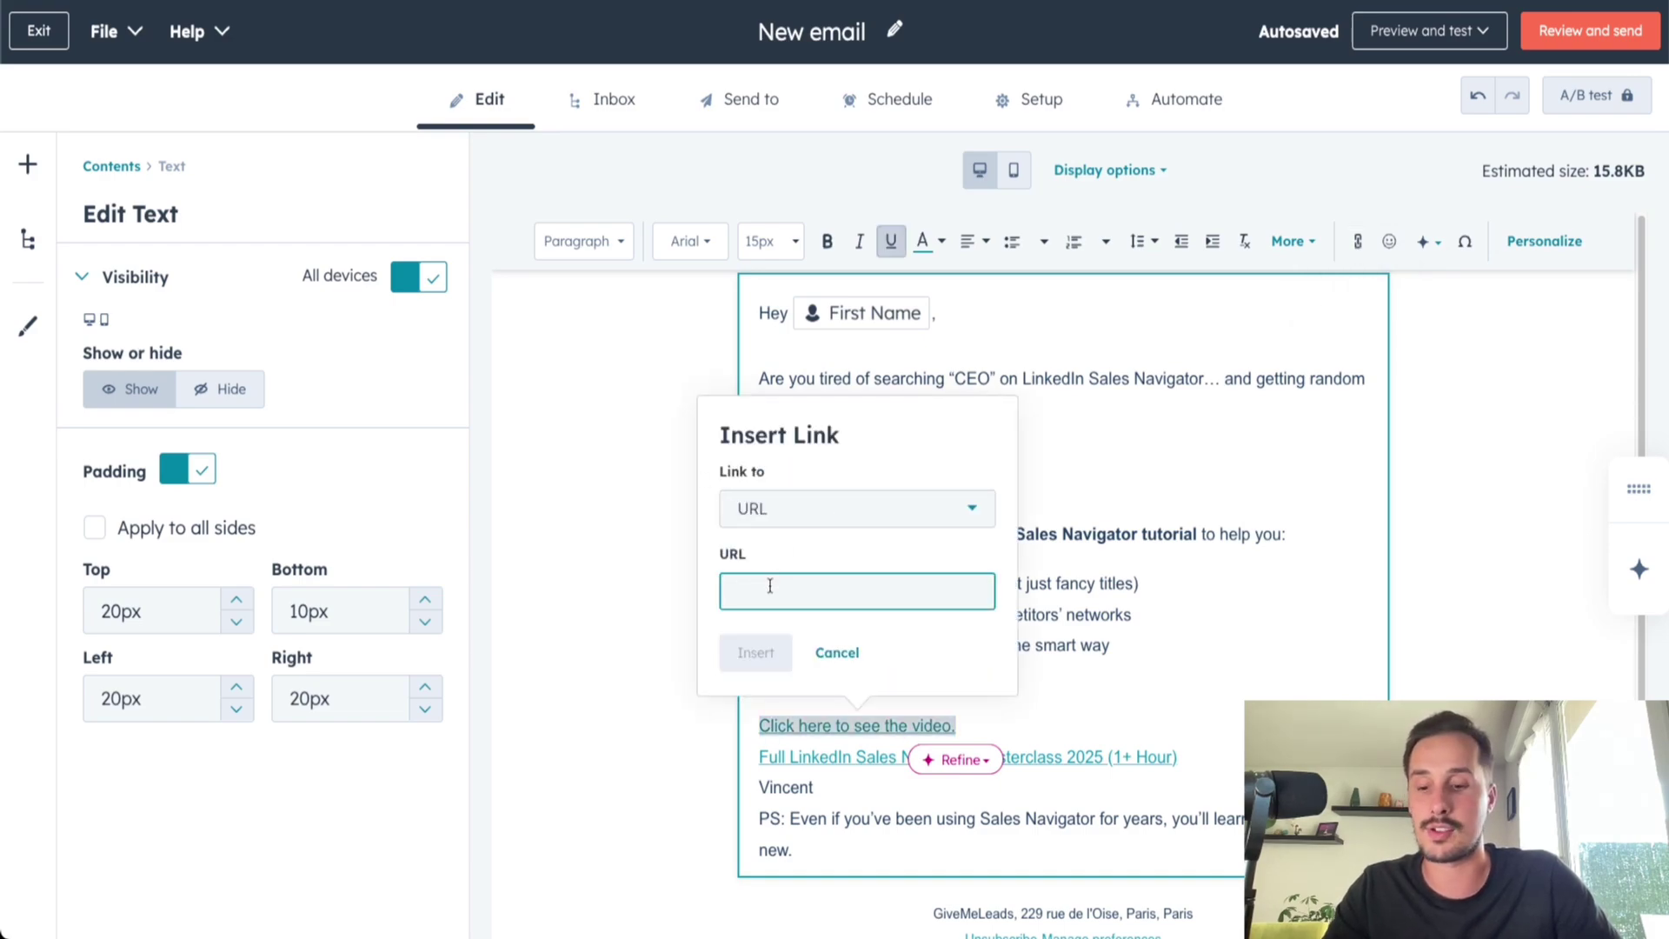
pyautogui.hotkey('ctrl', 'v')
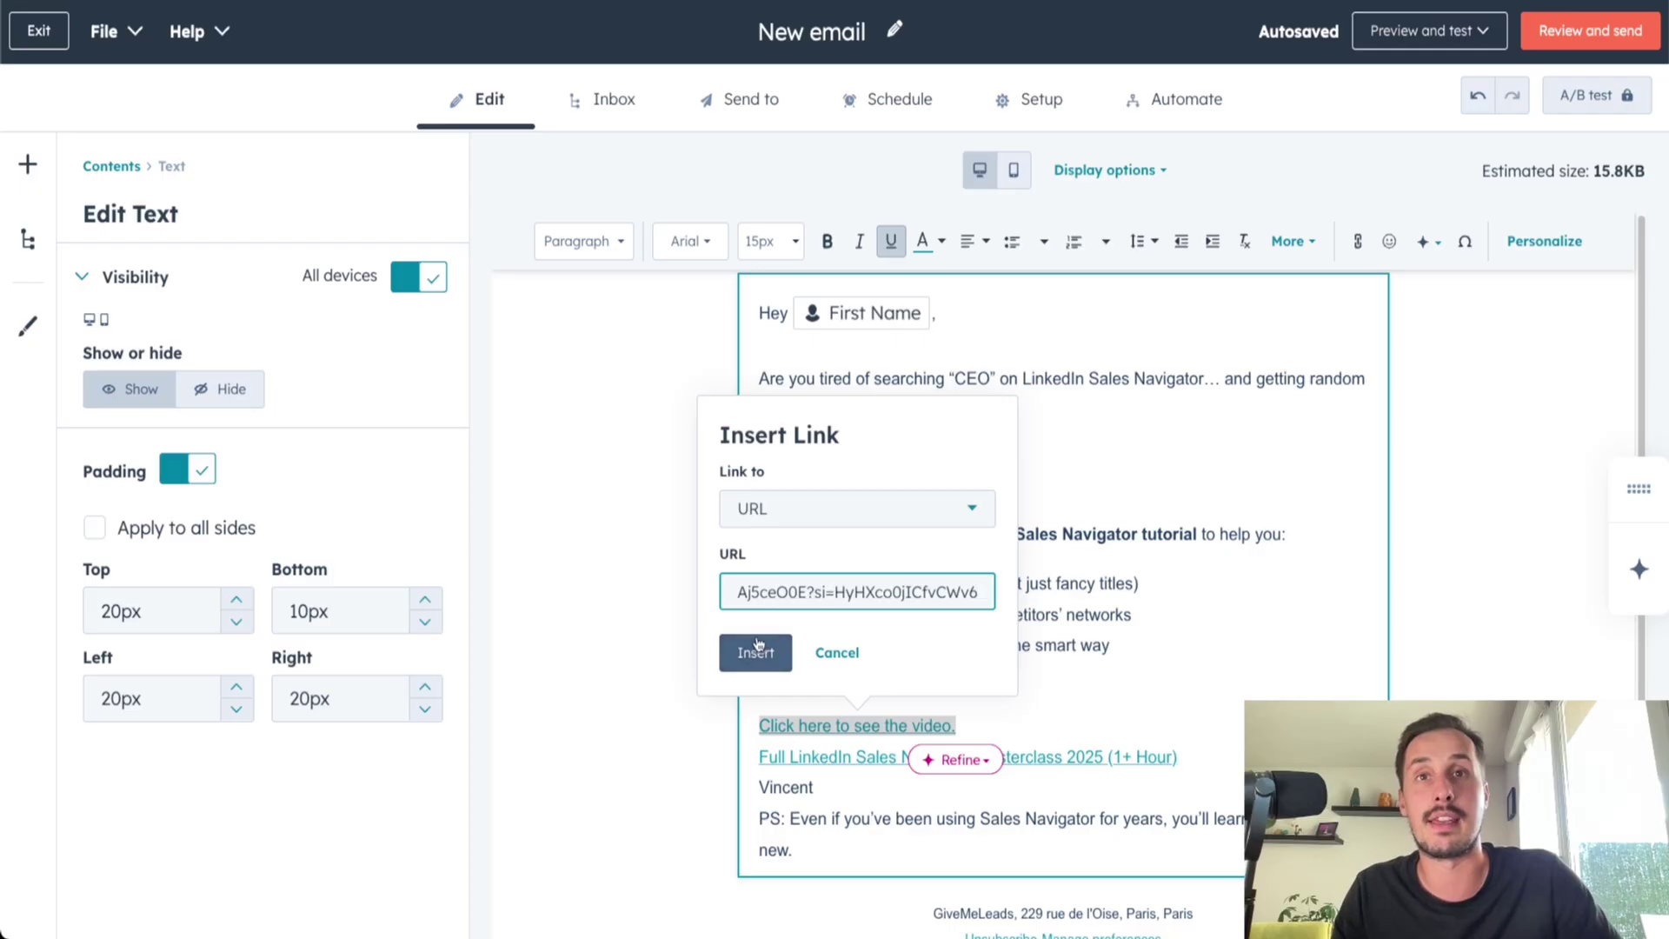
pyautogui.click(755, 651)
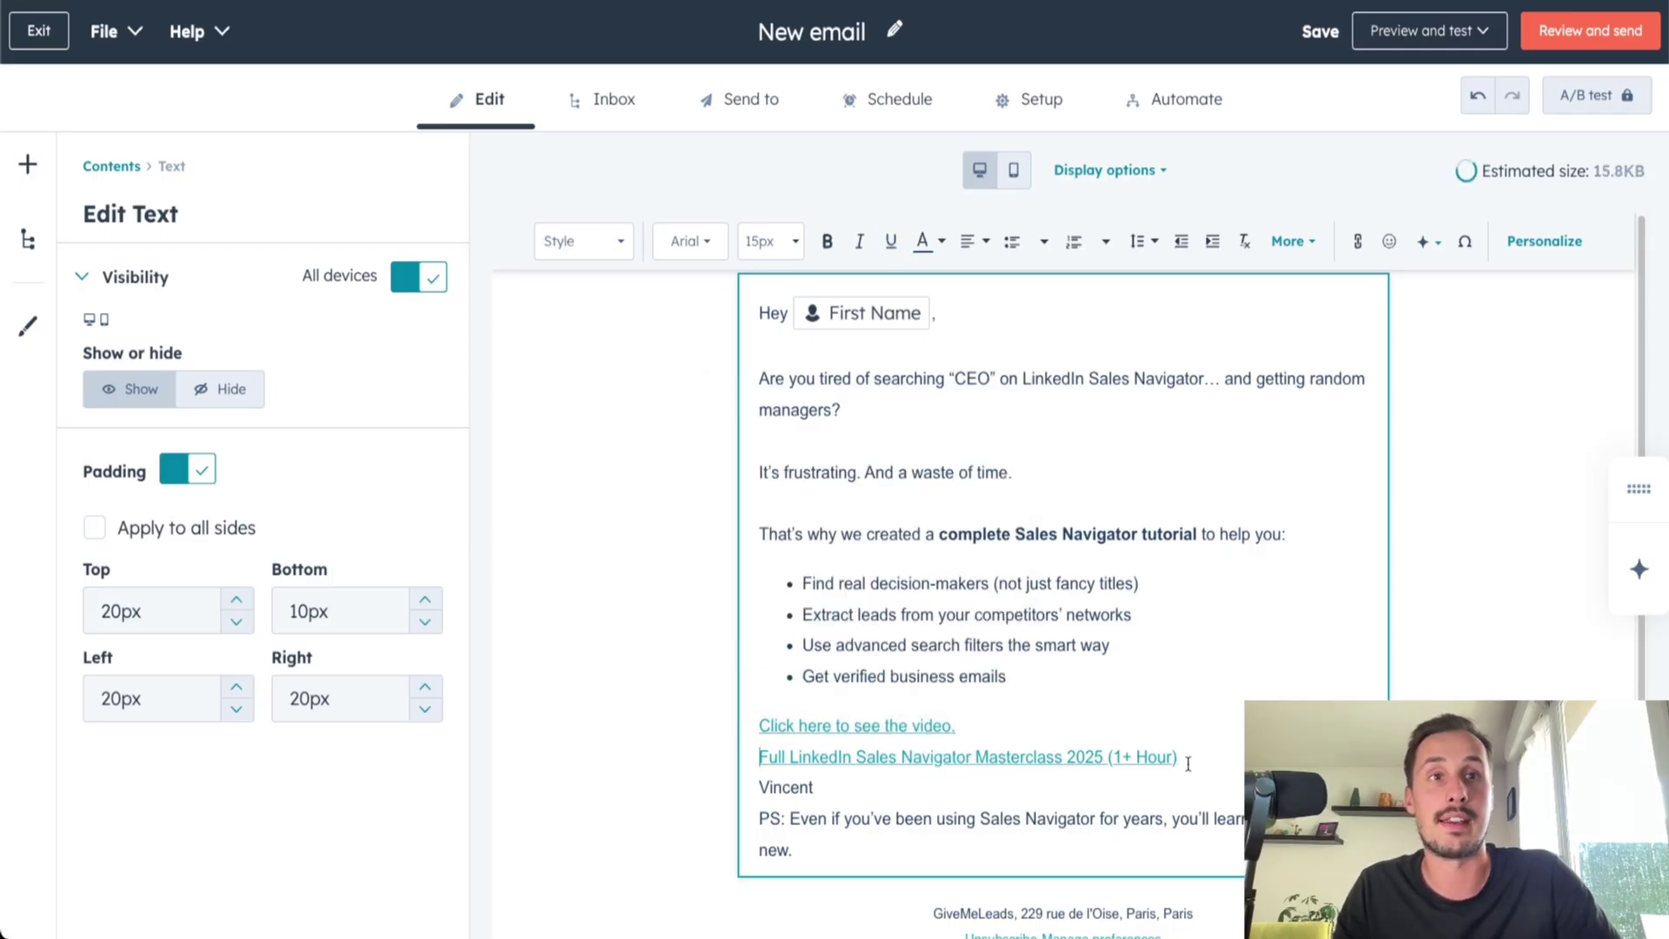
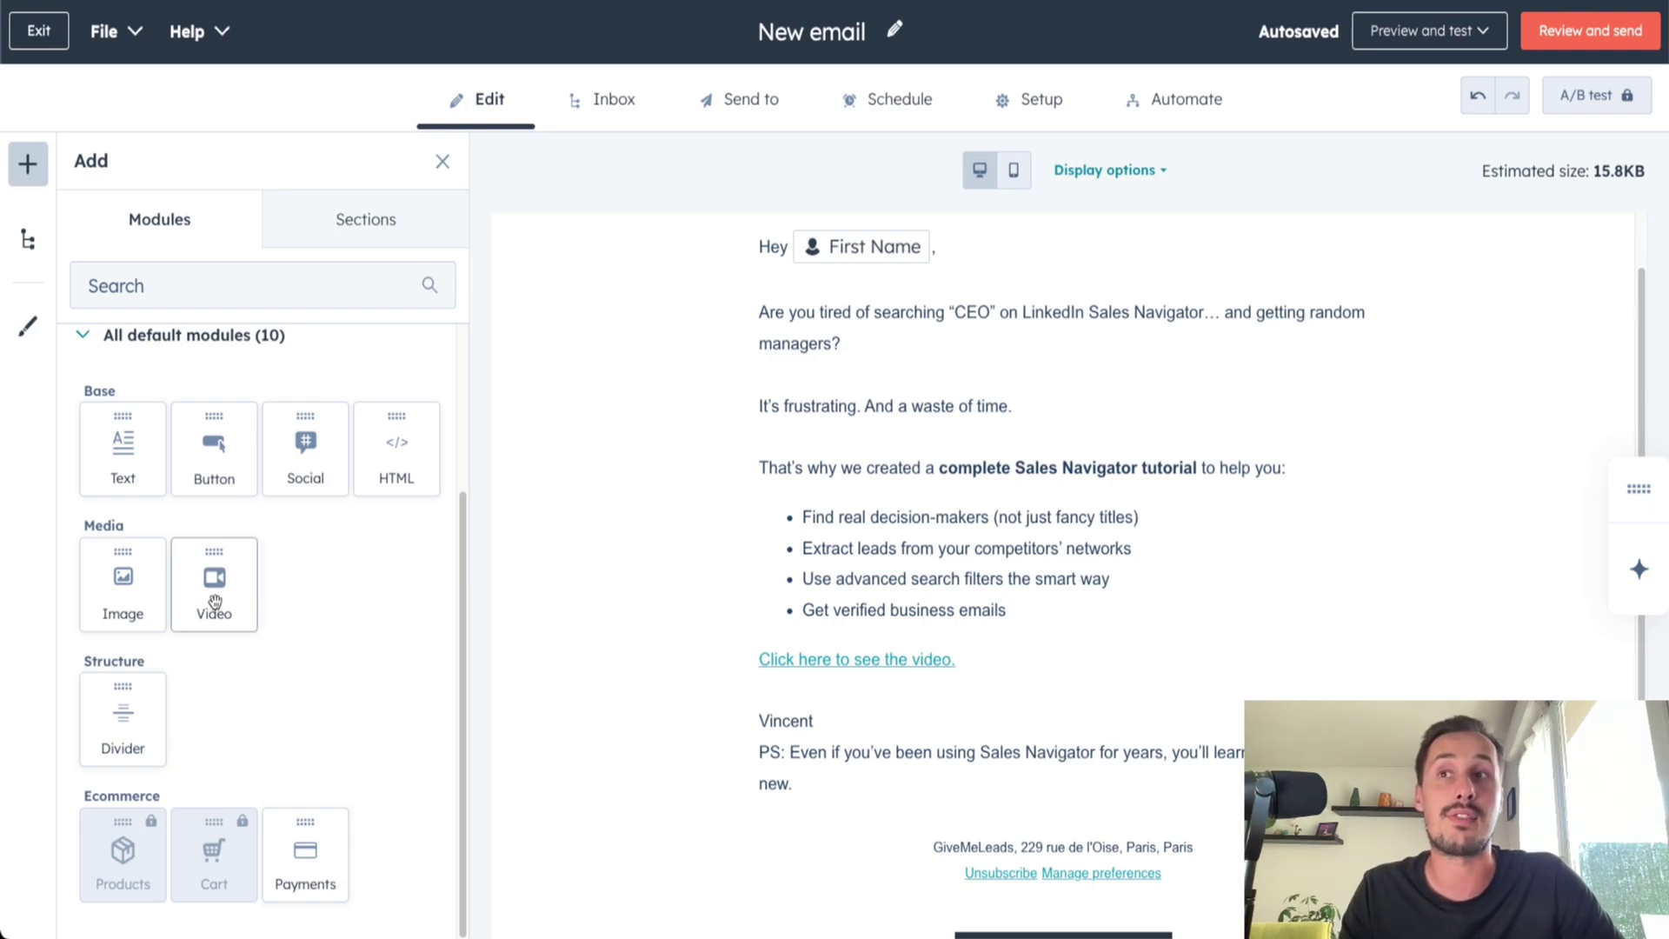
# Add a Video module below the email's main text and a Text module directly beneath the video
pyautogui.moveTo(206, 599); pyautogui.dragTo(995, 801)
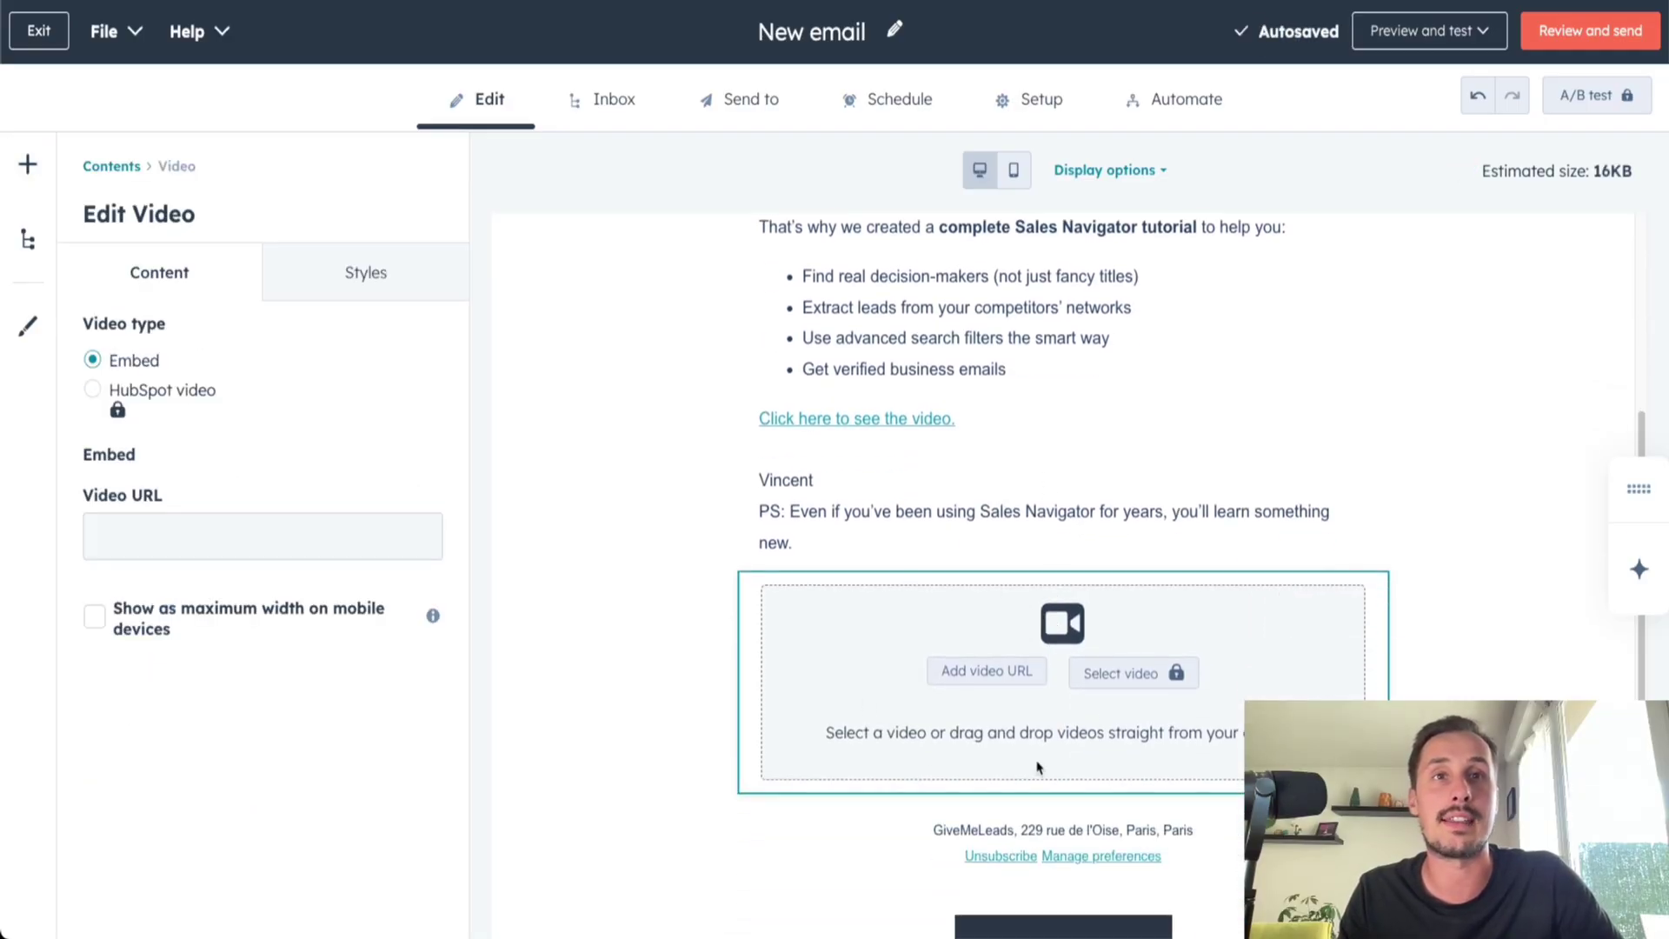
pyautogui.click(817, 545)
pyautogui.moveTo(792, 626); pyautogui.dragTo(732, 566)
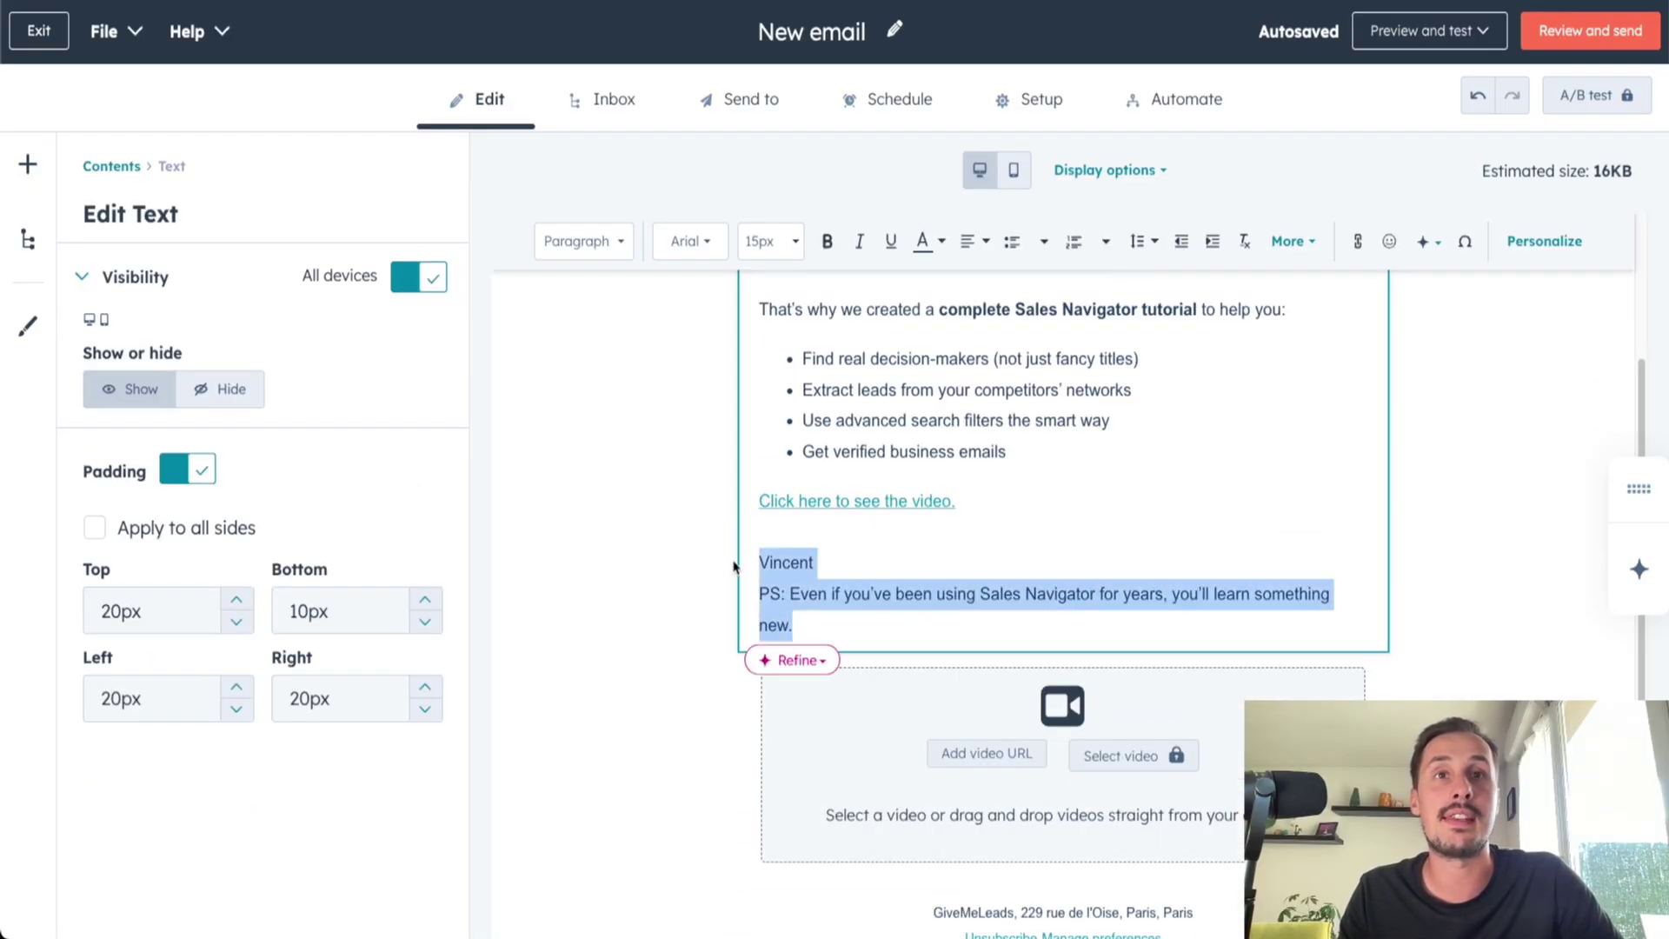
pyautogui.scroll(-2, 891, 704)
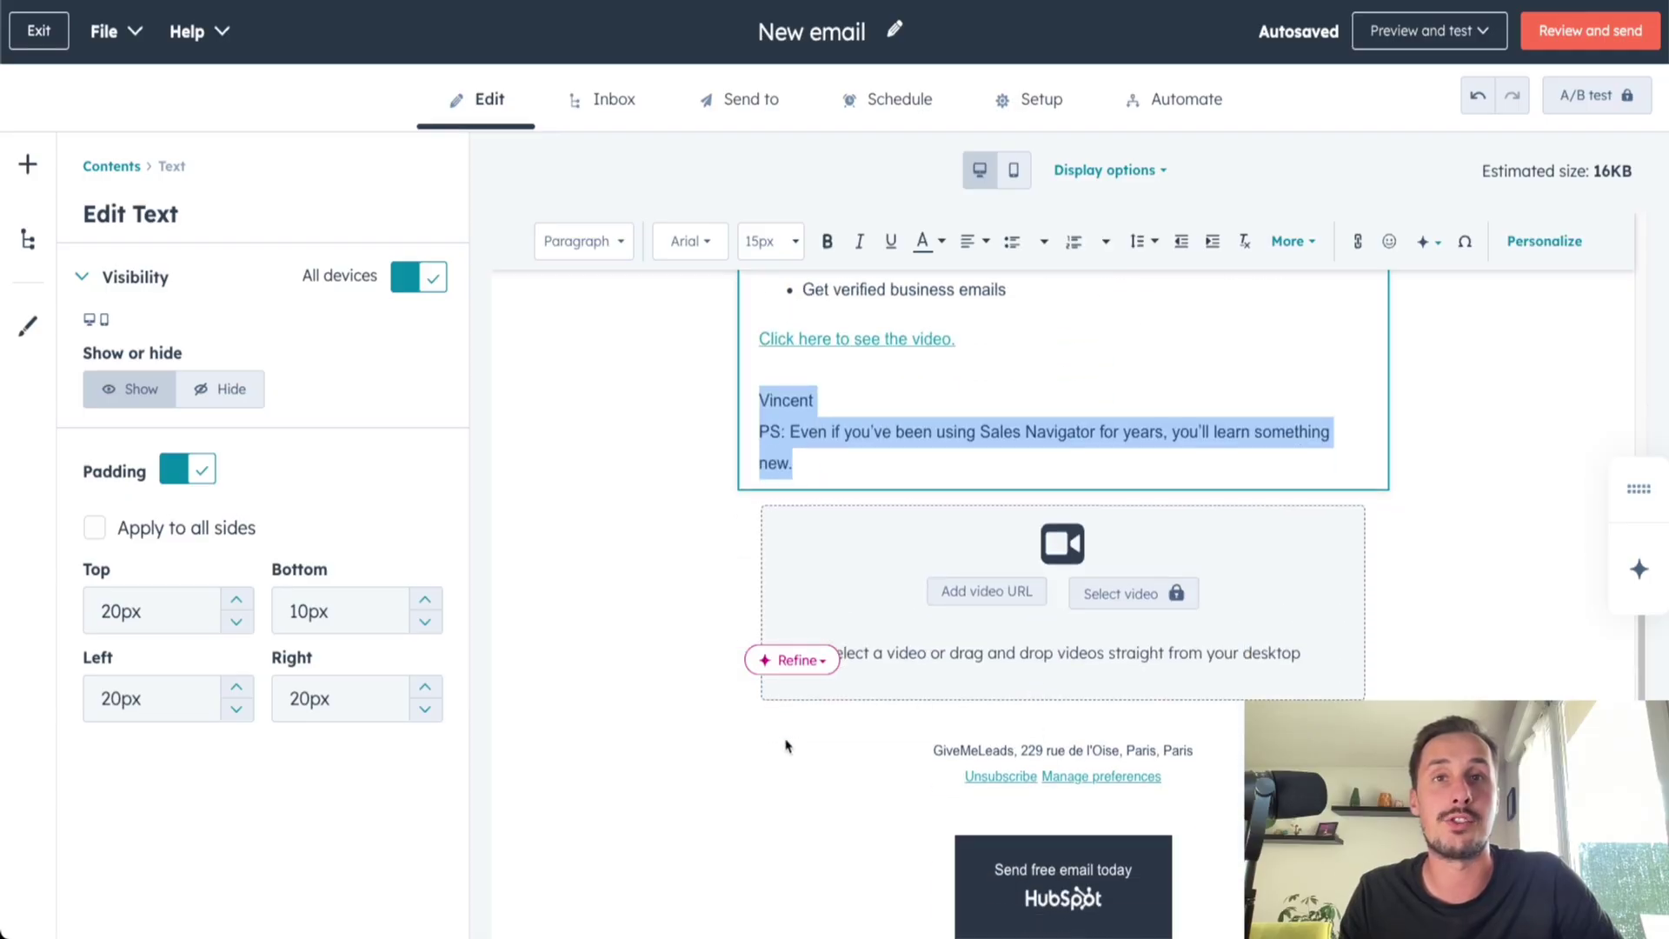
pyautogui.click(28, 164)
pyautogui.moveTo(122, 447); pyautogui.dragTo(917, 776)
# Clear all the placeholder content from the new text module below the video
pyautogui.scroll(5, 860, 696)
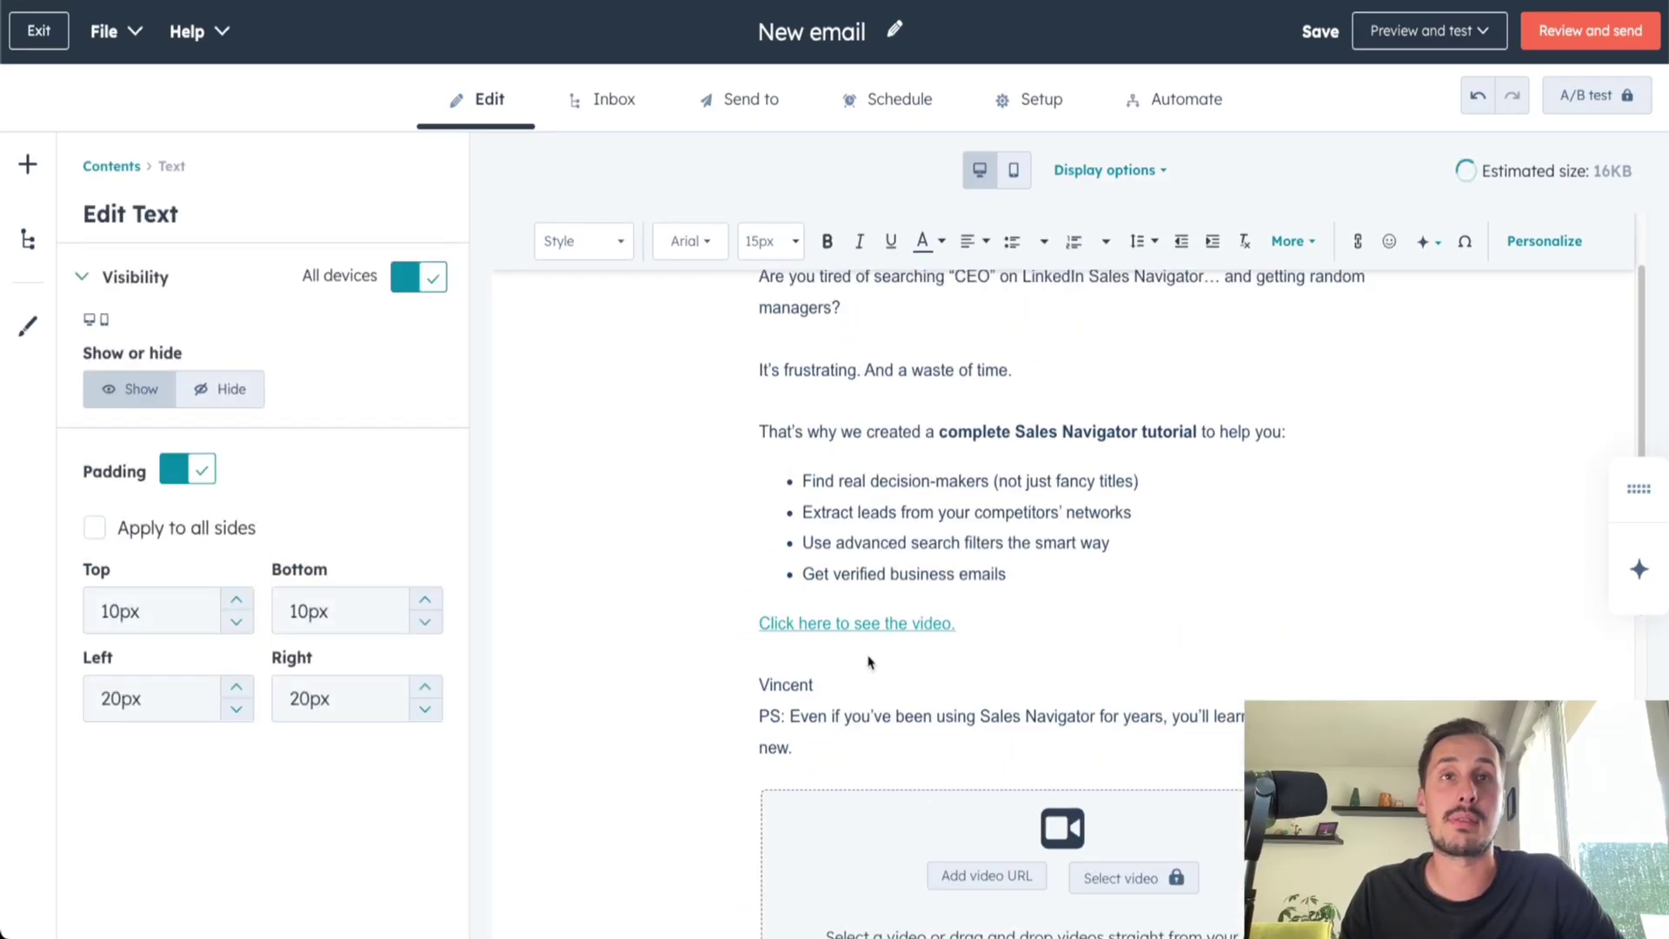
pyautogui.scroll(2, 801, 439)
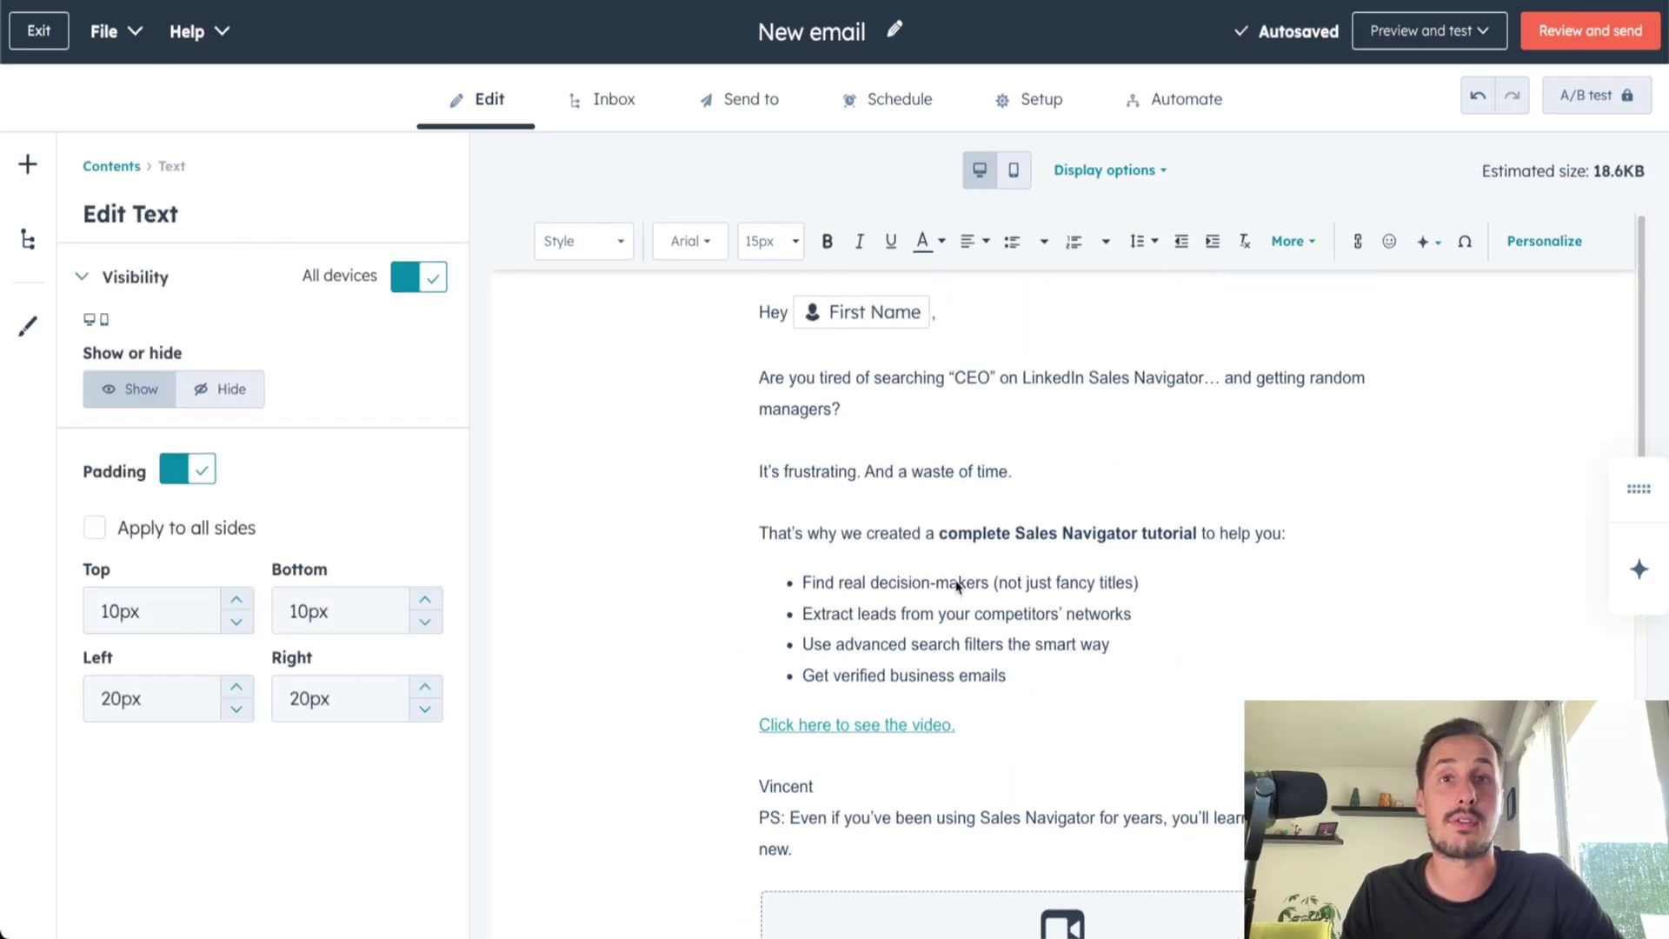
pyautogui.scroll(-4, 941, 656)
pyautogui.scroll(-4, 930, 600)
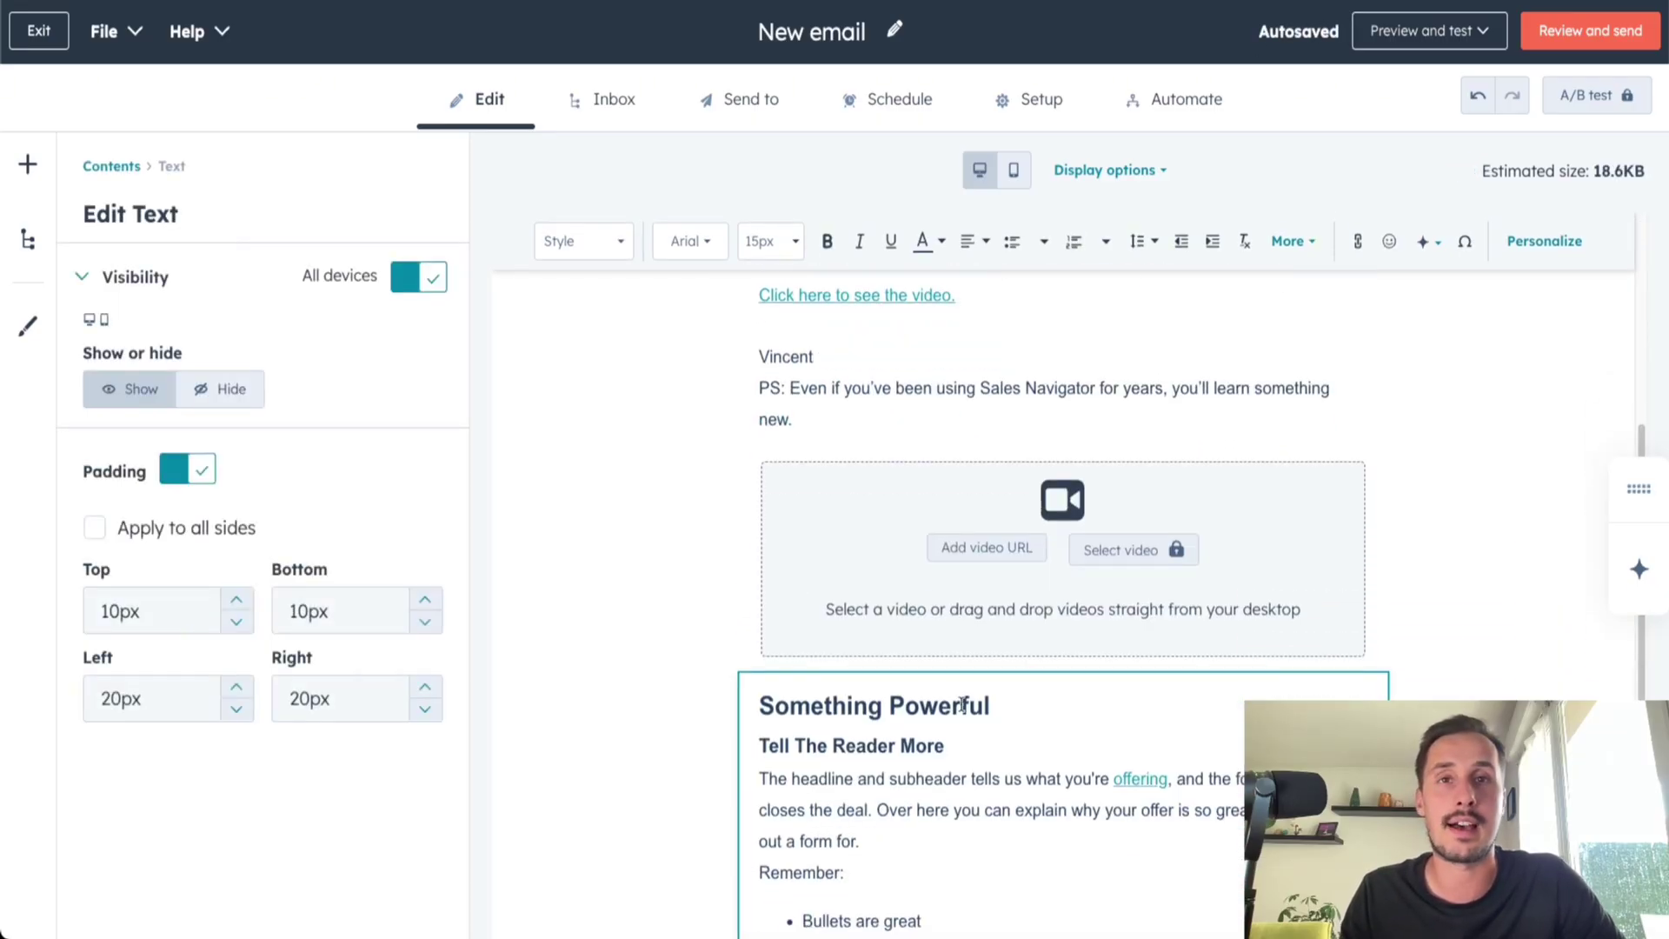
pyautogui.click(1000, 893)
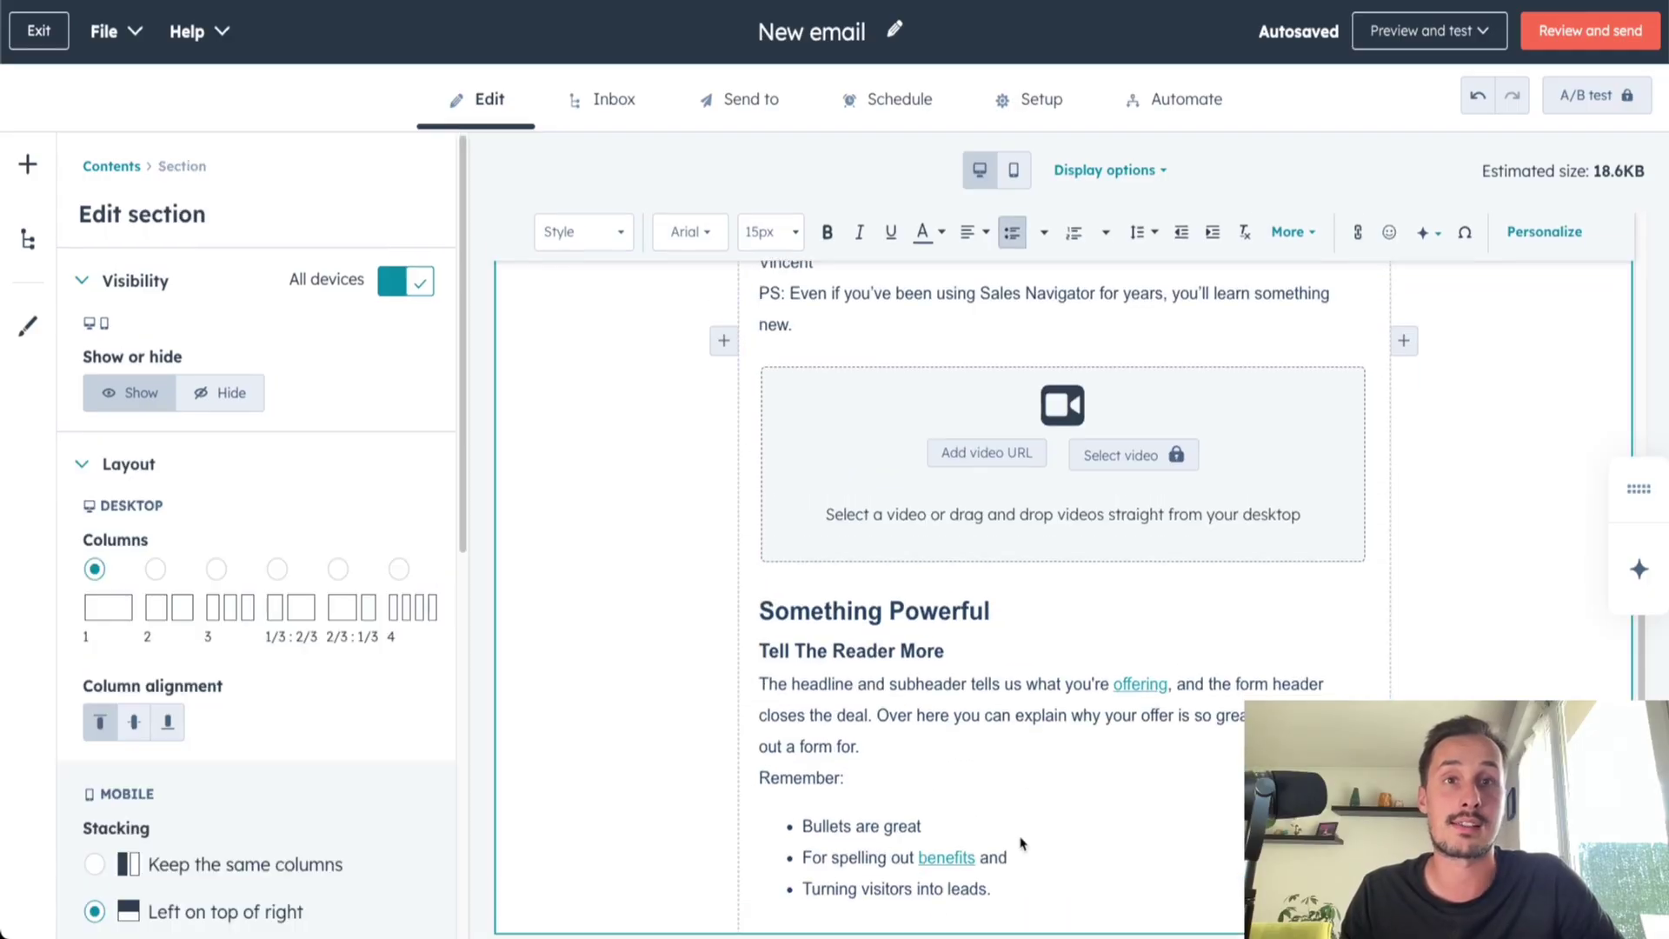
pyautogui.click(999, 894)
pyautogui.moveTo(999, 893); pyautogui.dragTo(961, 839)
pyautogui.hotkey('ctrl', 'a')
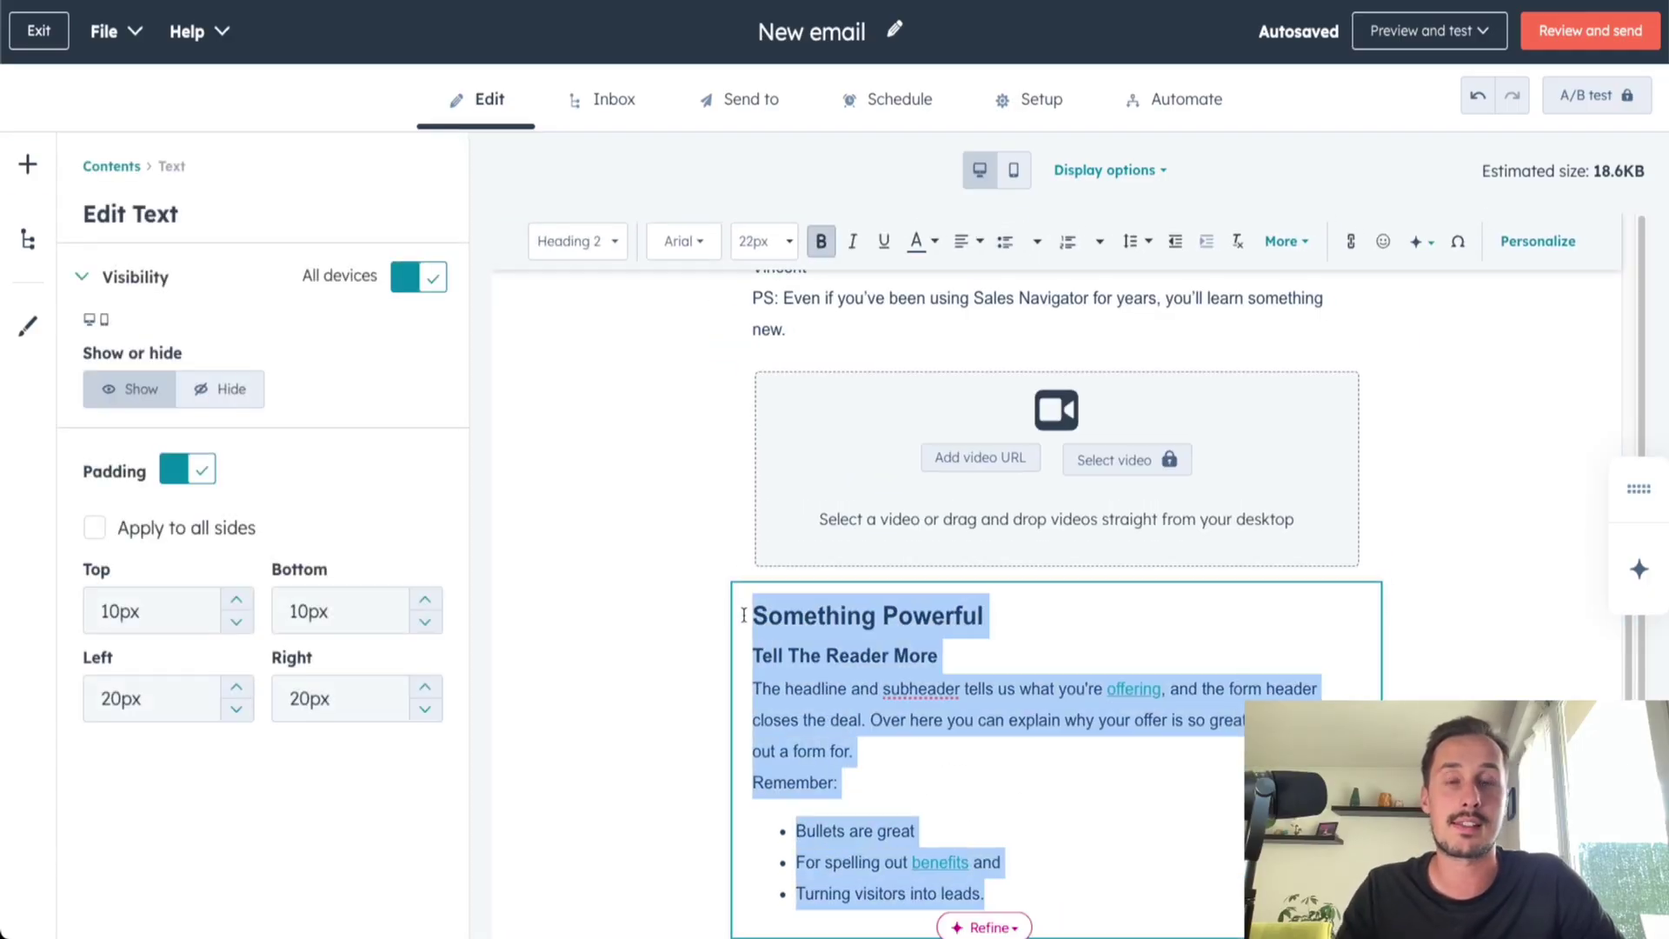
pyautogui.press('BackSpace')
# Move the signature and PS lines from the main text into the text module below the video, without the bullet or leading blank line
pyautogui.scroll(5, 792, 789)
pyautogui.moveTo(793, 789); pyautogui.dragTo(759, 721)
pyautogui.hotkey('ctrl', 'c')
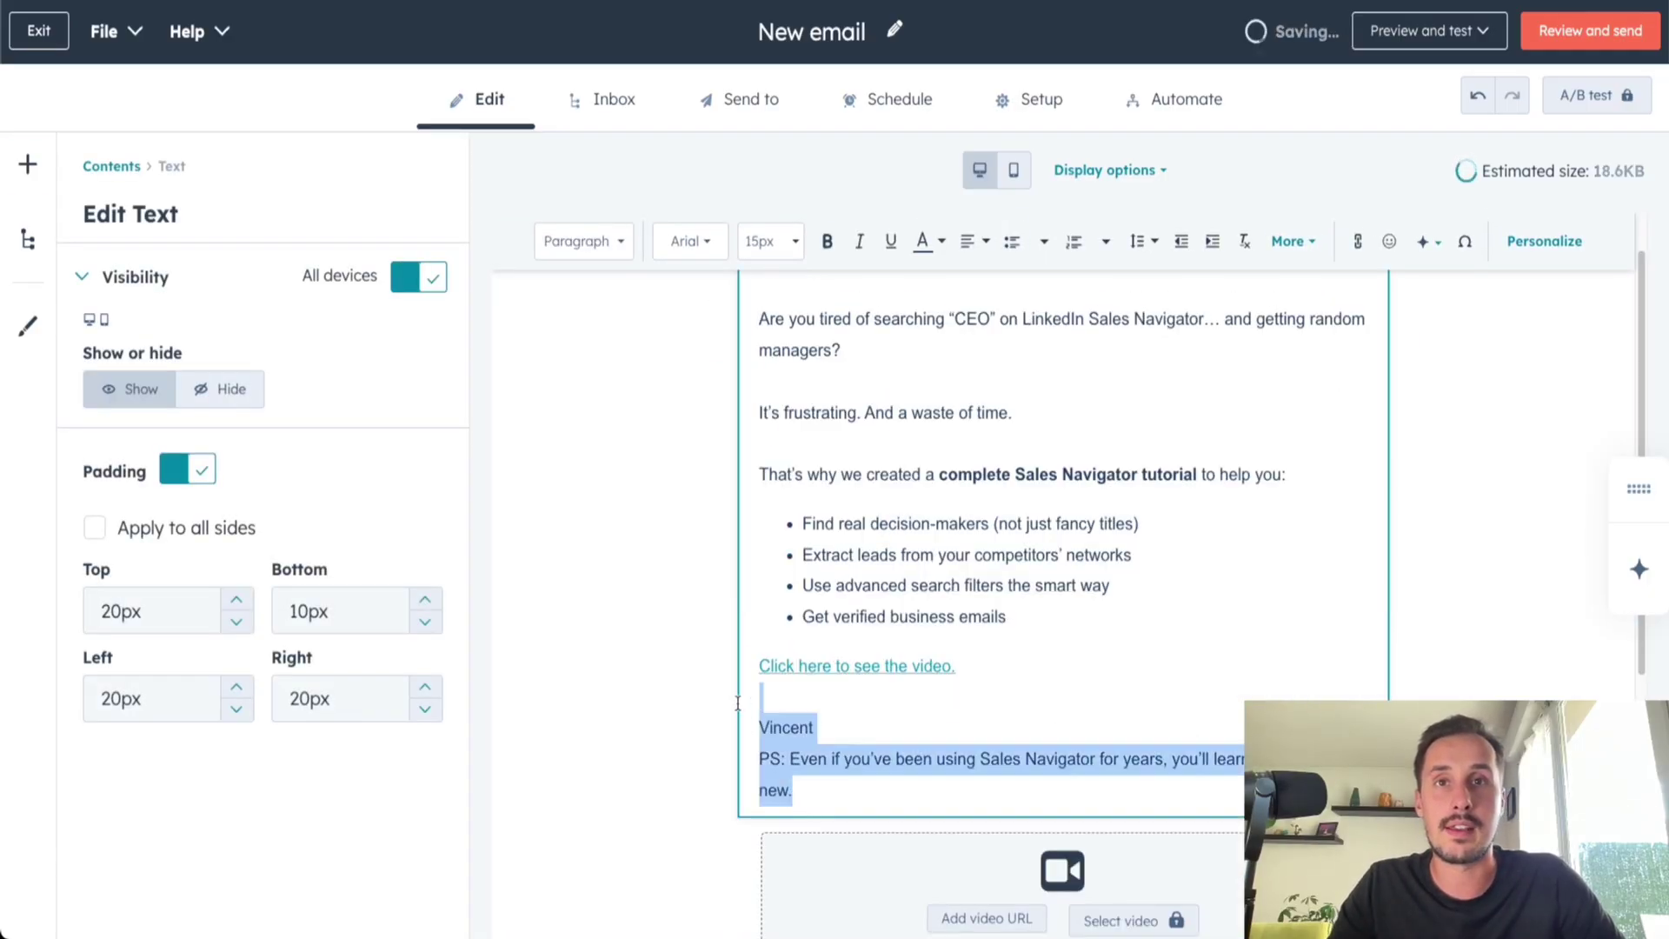
pyautogui.press('BackSpace')
pyautogui.scroll(-3, 849, 696)
pyautogui.scroll(-2, 861, 703)
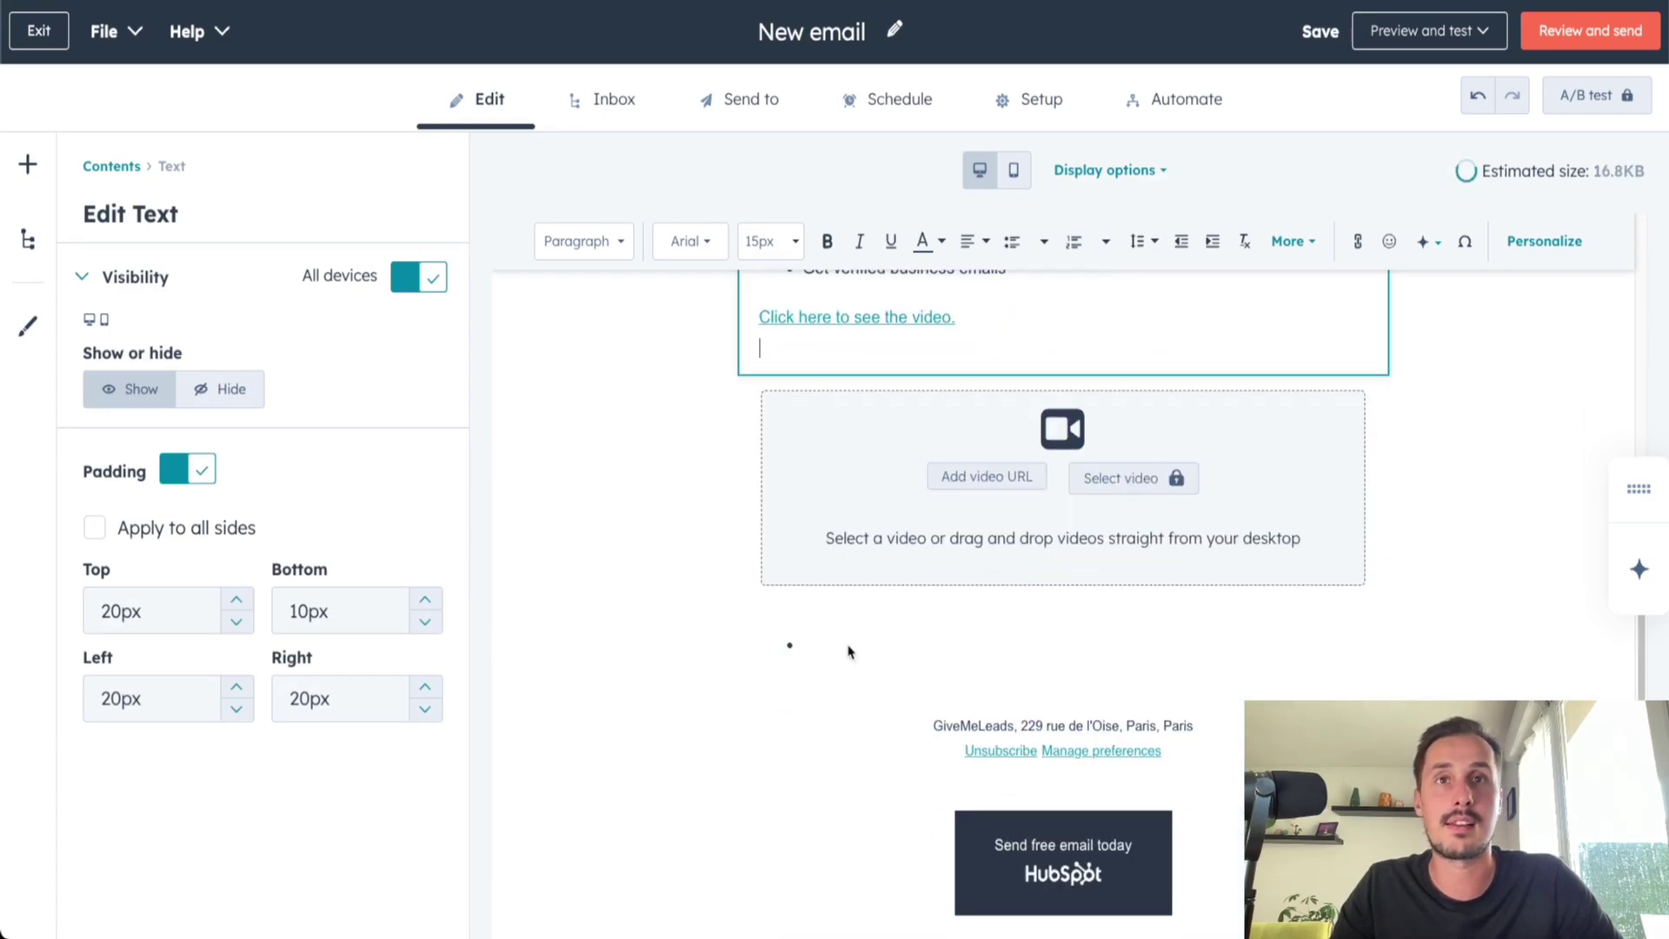
pyautogui.click(865, 653)
pyautogui.press('BackSpace')
pyautogui.hotkey('ctrl', 'v')
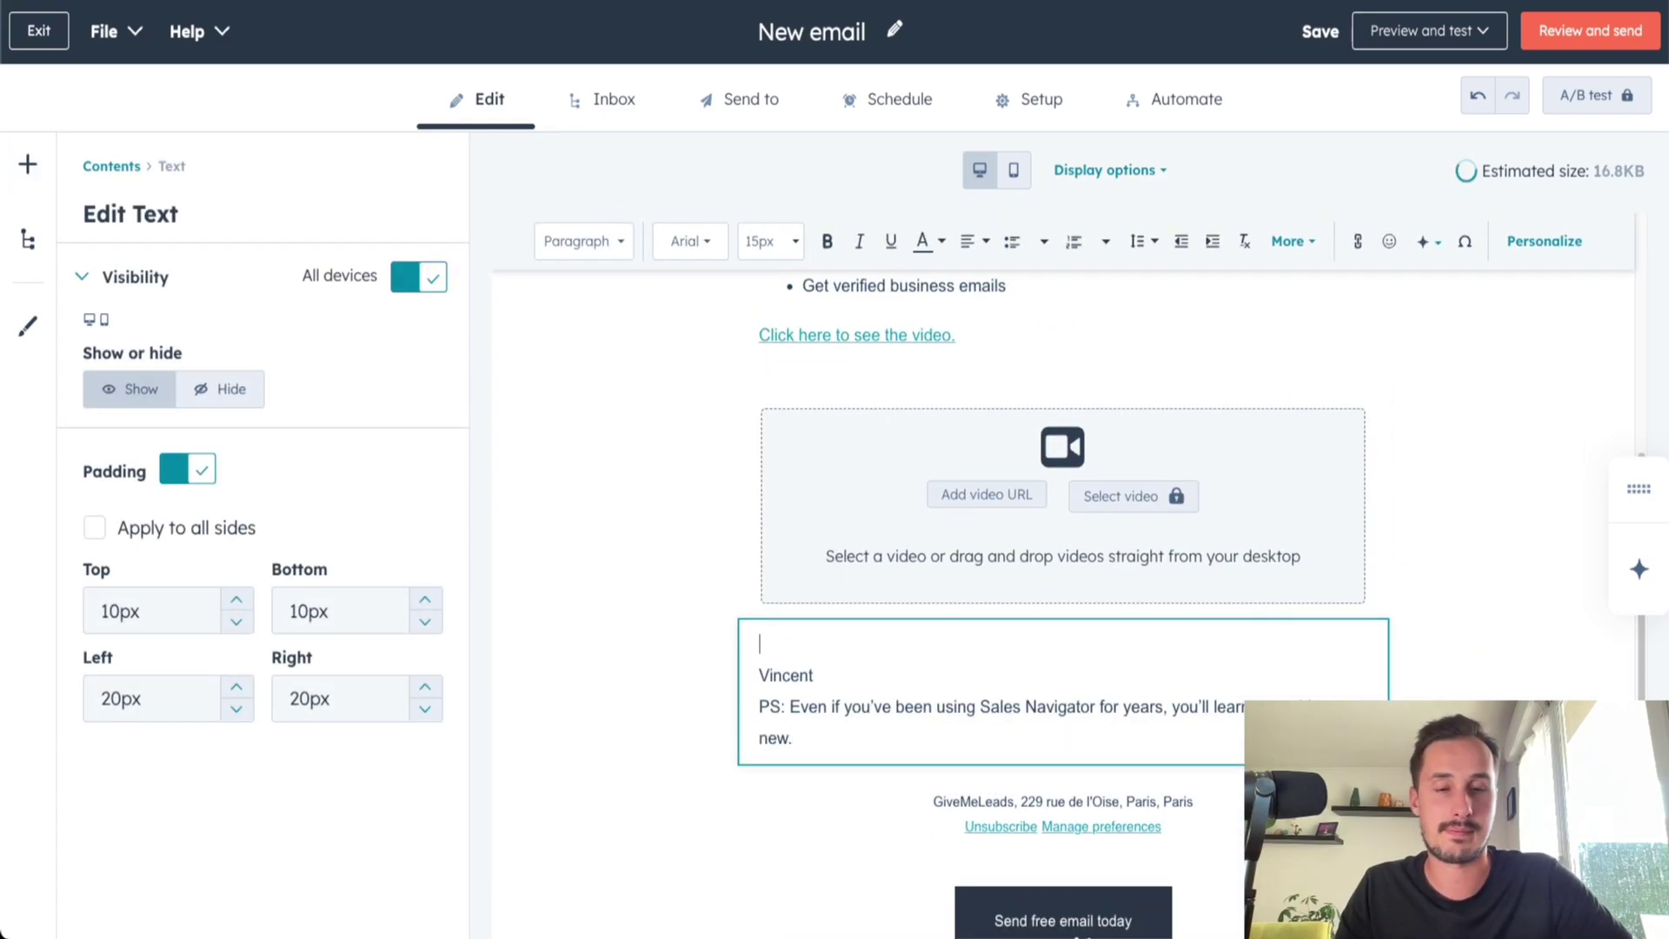
pyautogui.press('Delete')
pyautogui.click(553, 608)
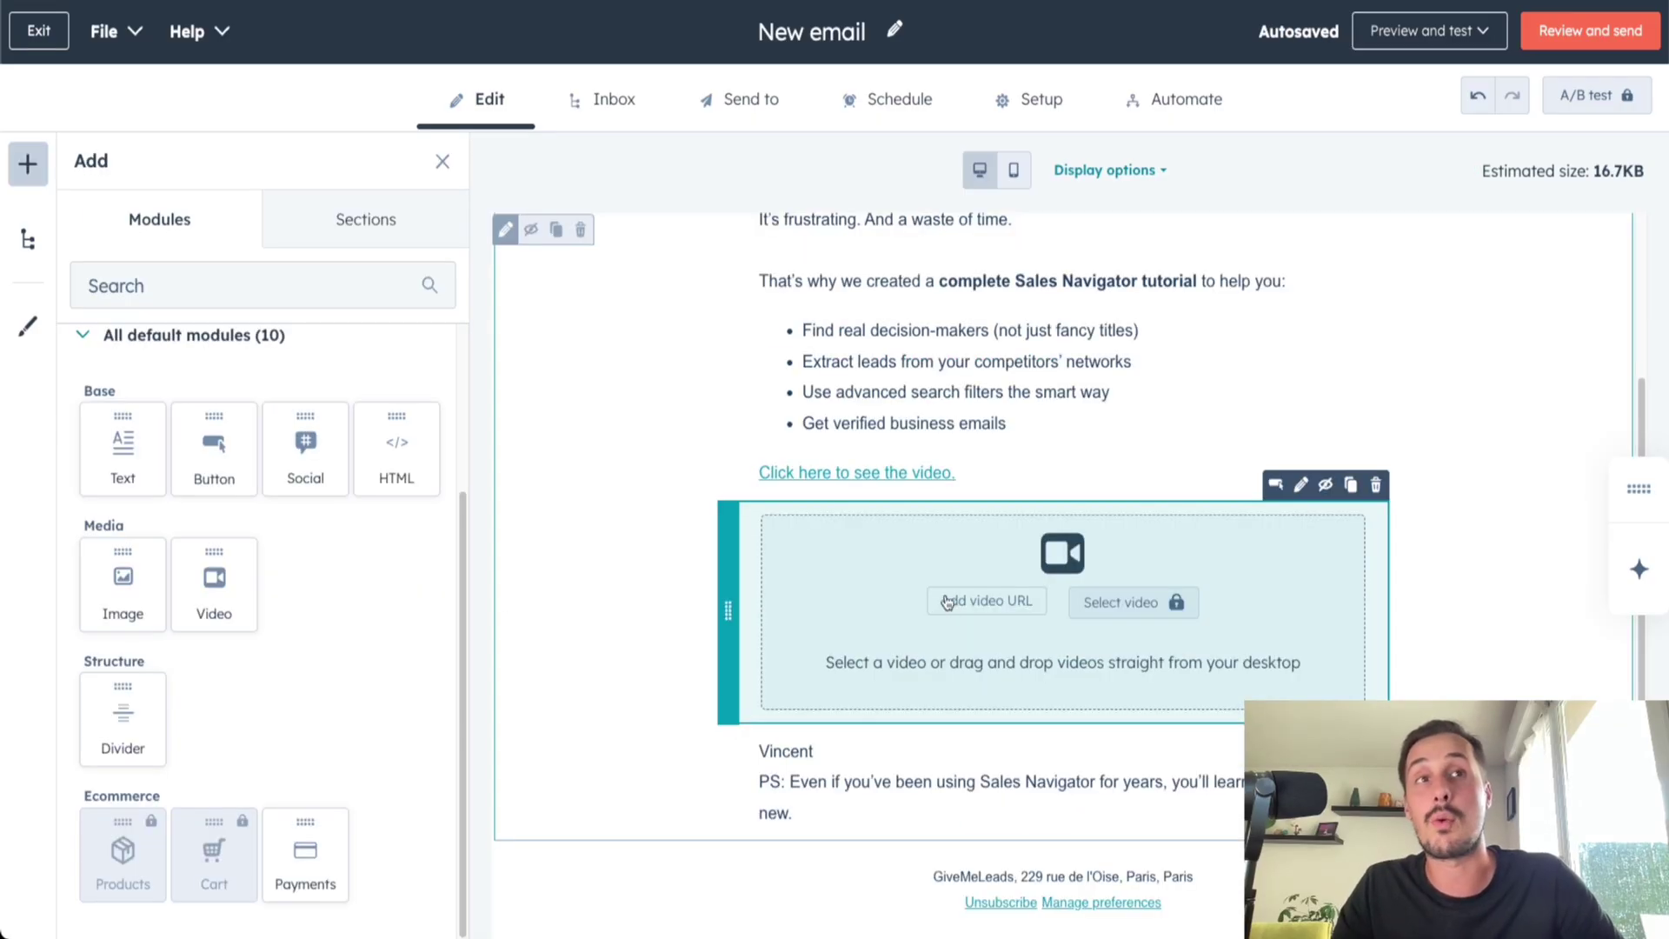
# Embed the YouTube video in the video module using the copied share link
pyautogui.scroll(-2, 947, 602)
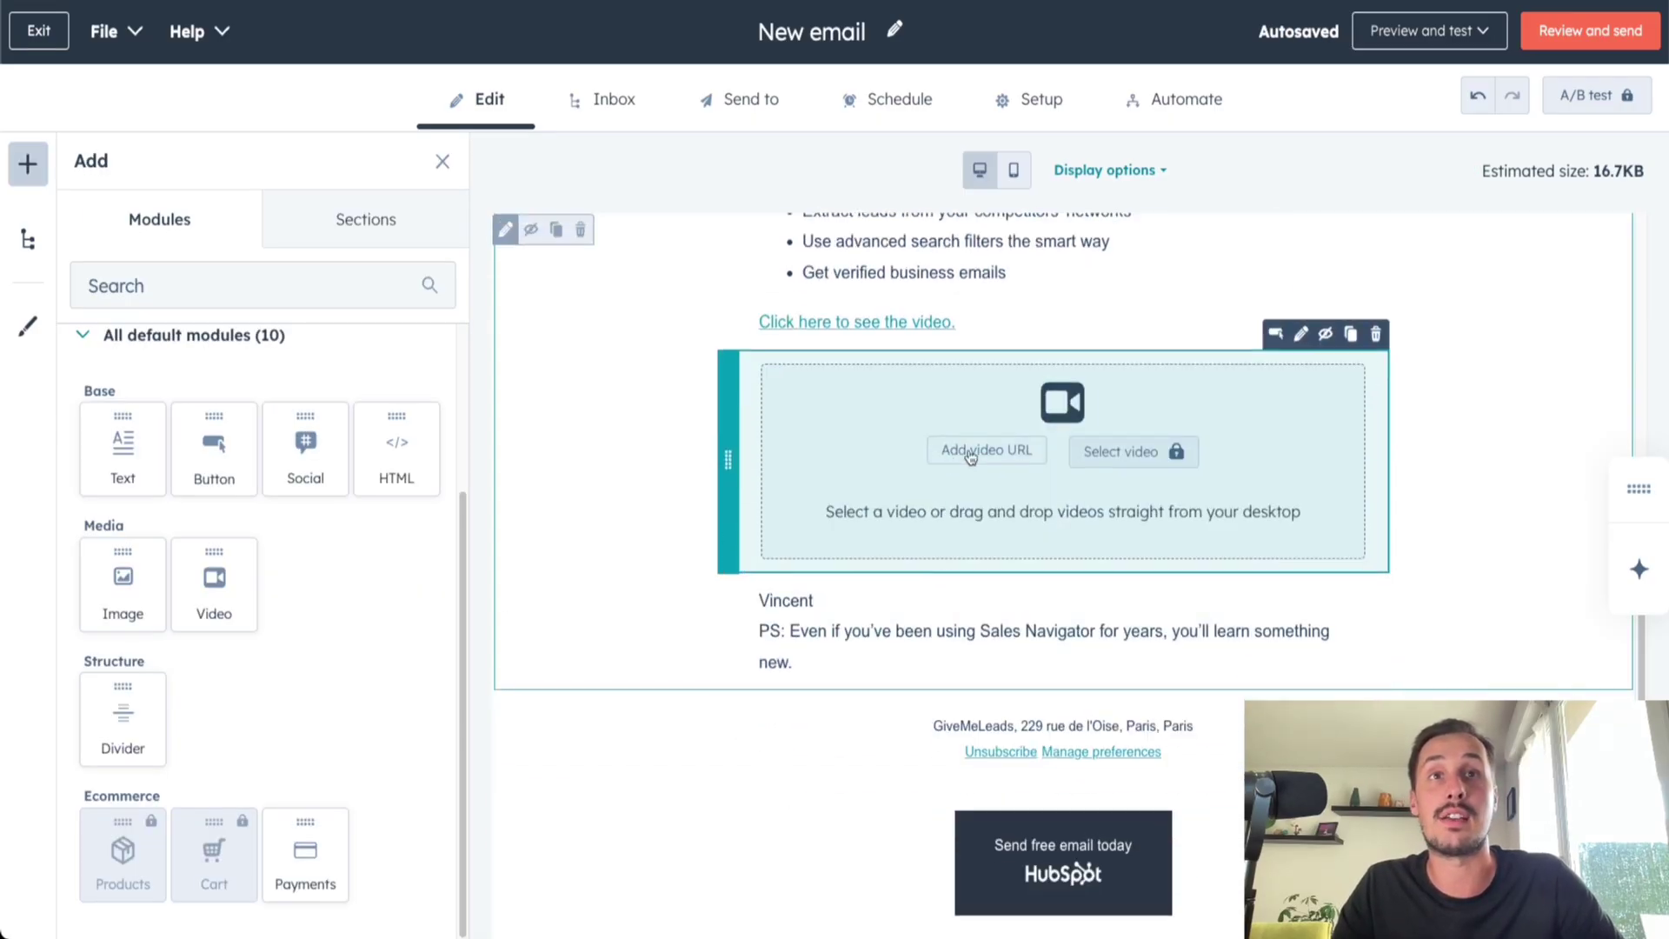
pyautogui.click(970, 456)
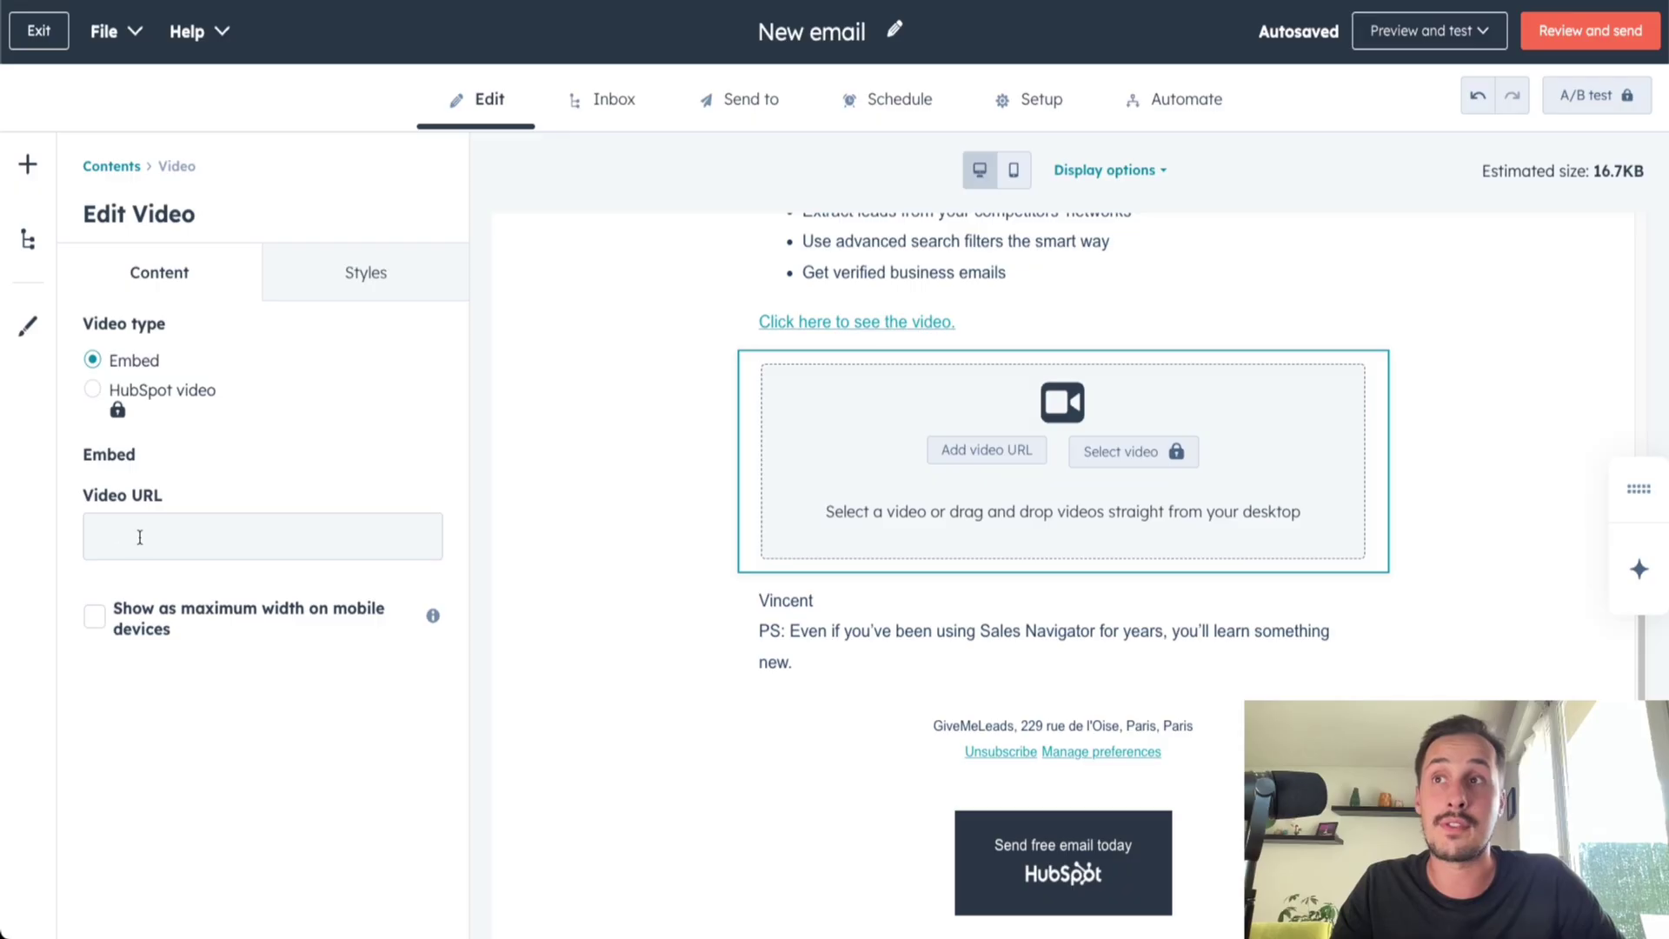
pyautogui.click(152, 544)
pyautogui.hotkey('ctrl', 'v')
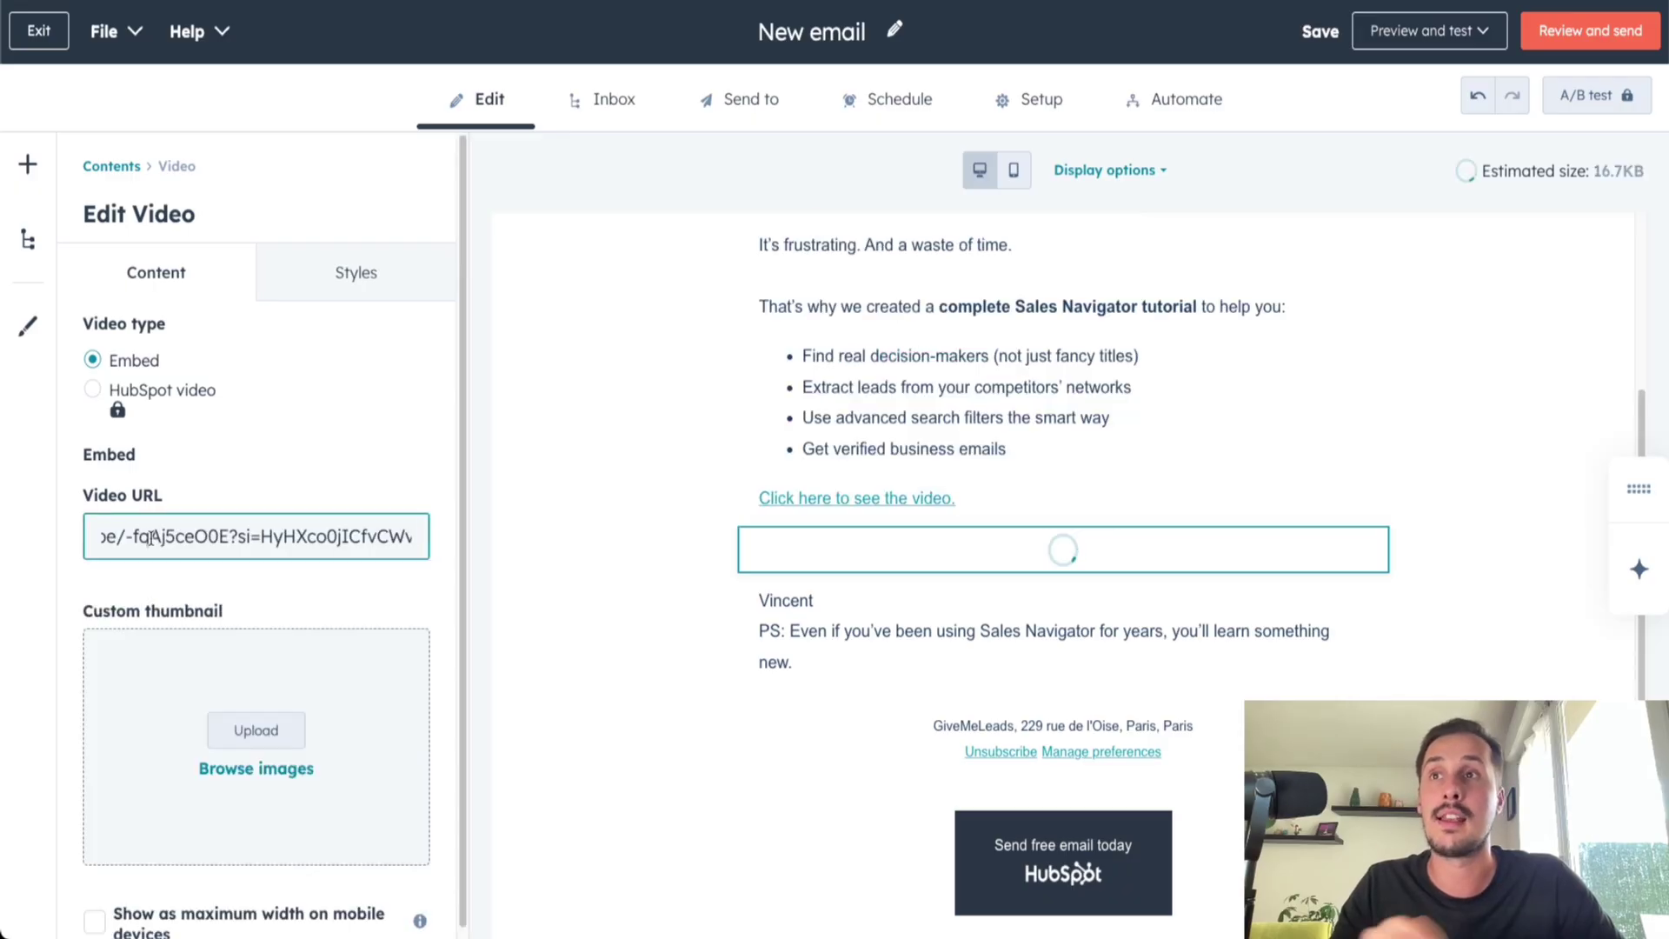
pyautogui.click(929, 613)
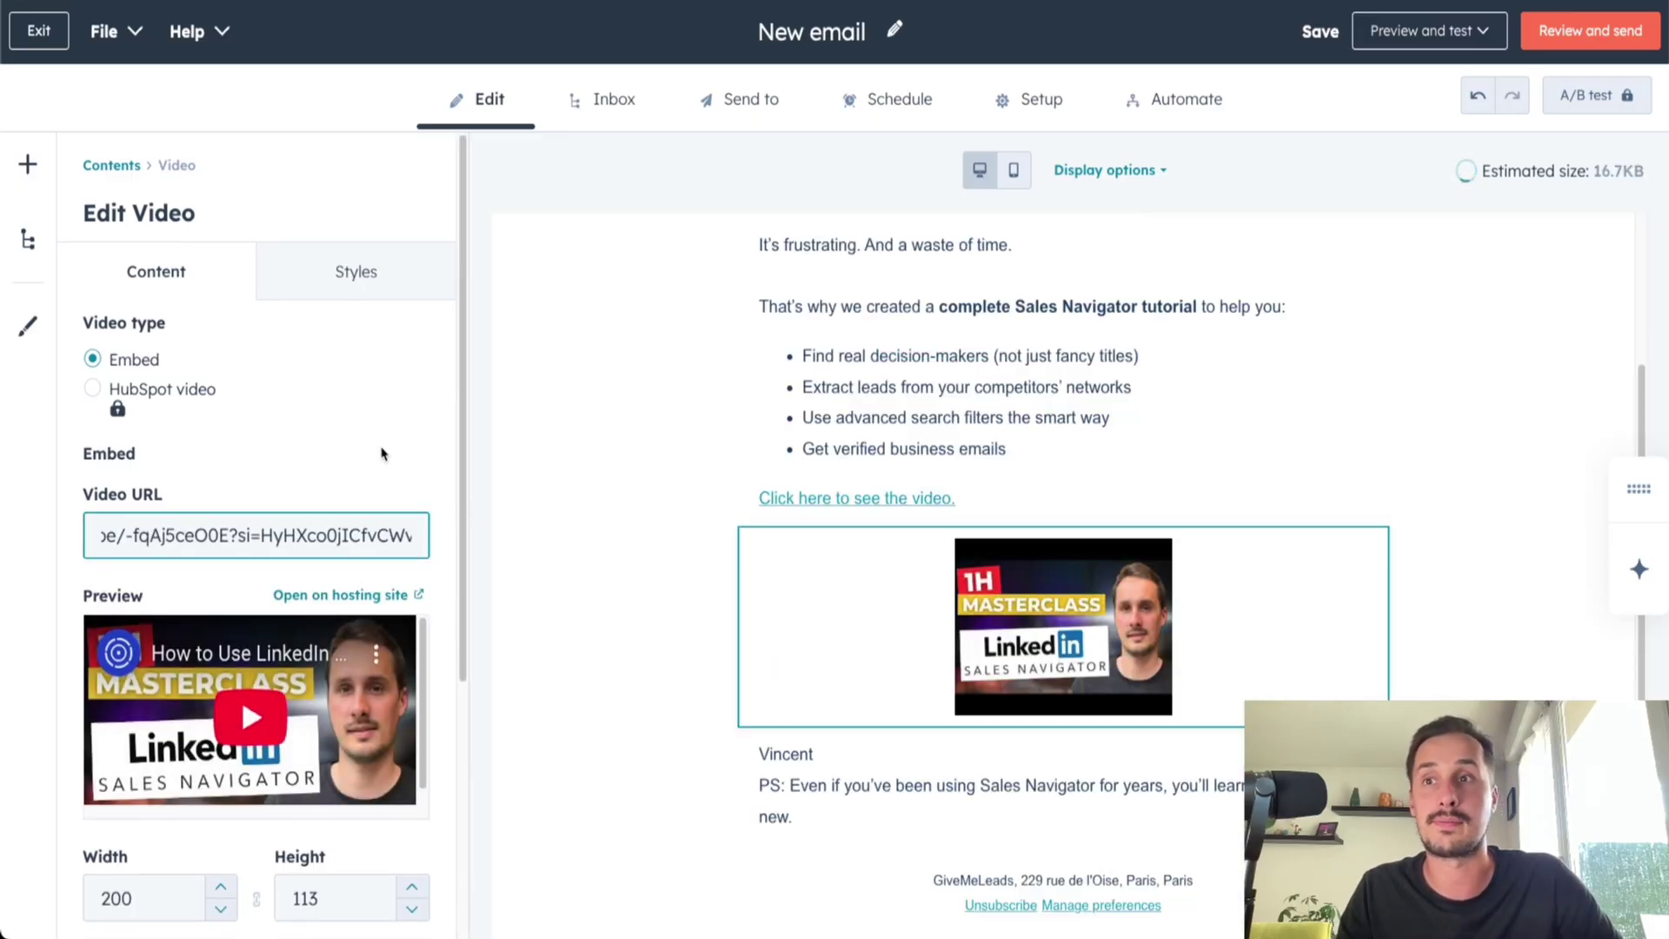
# Set the embedded video's width to 280 and show it at maximum width on mobile devices
pyautogui.scroll(-2, 1069, 630)
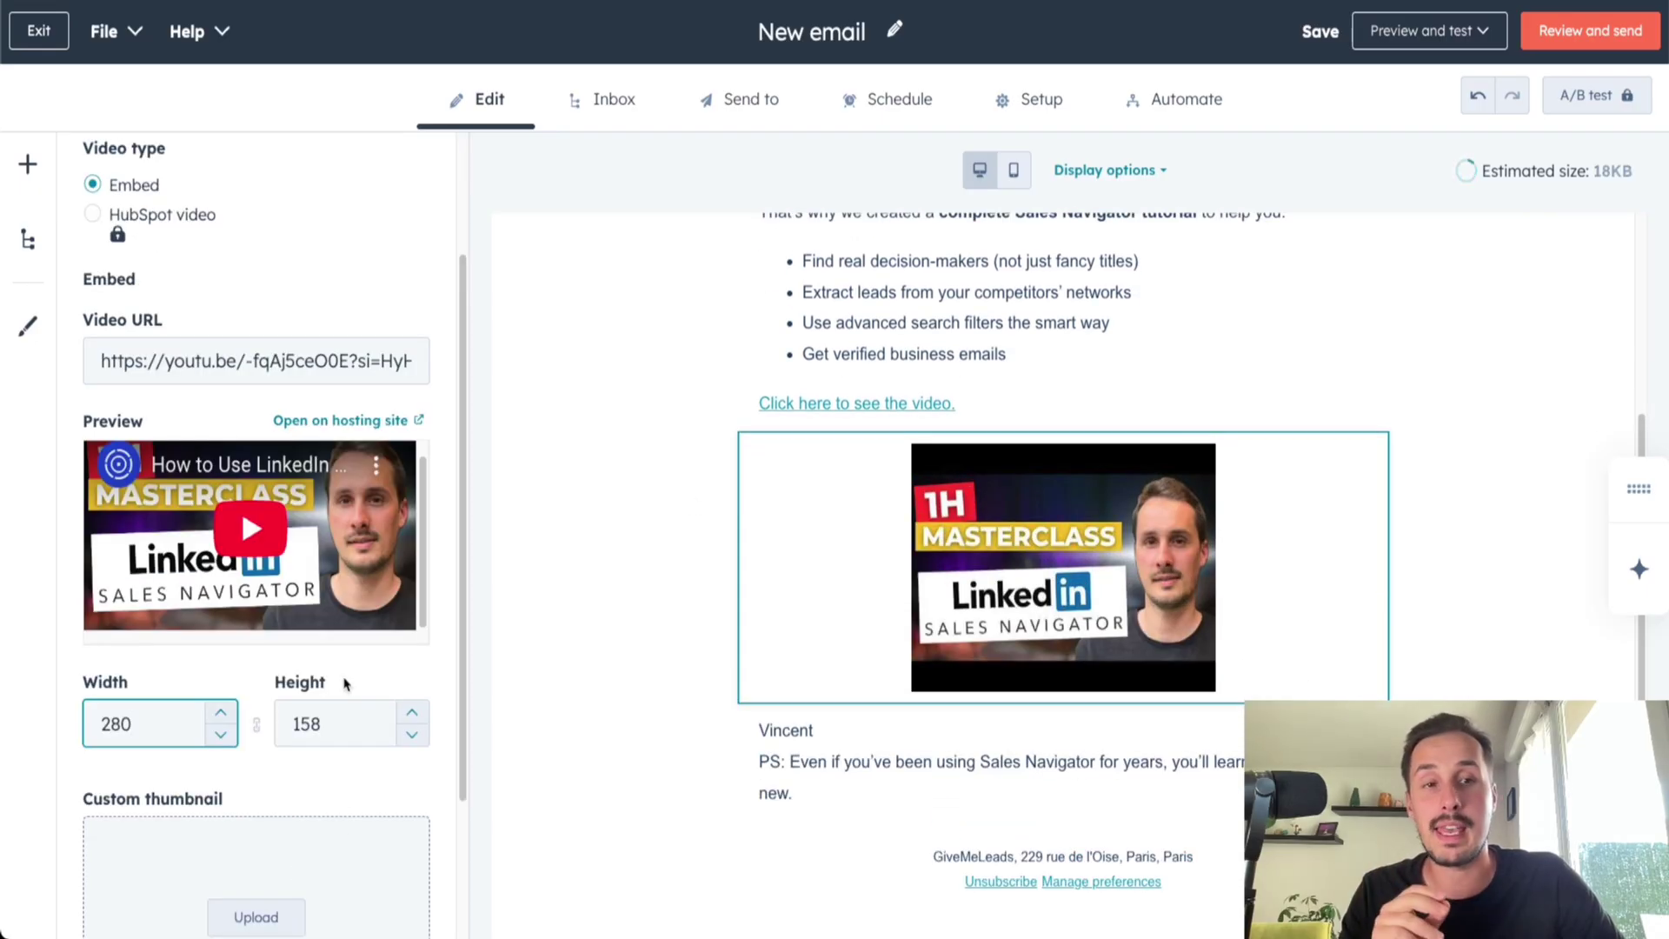
pyautogui.scroll(-2, 229, 804)
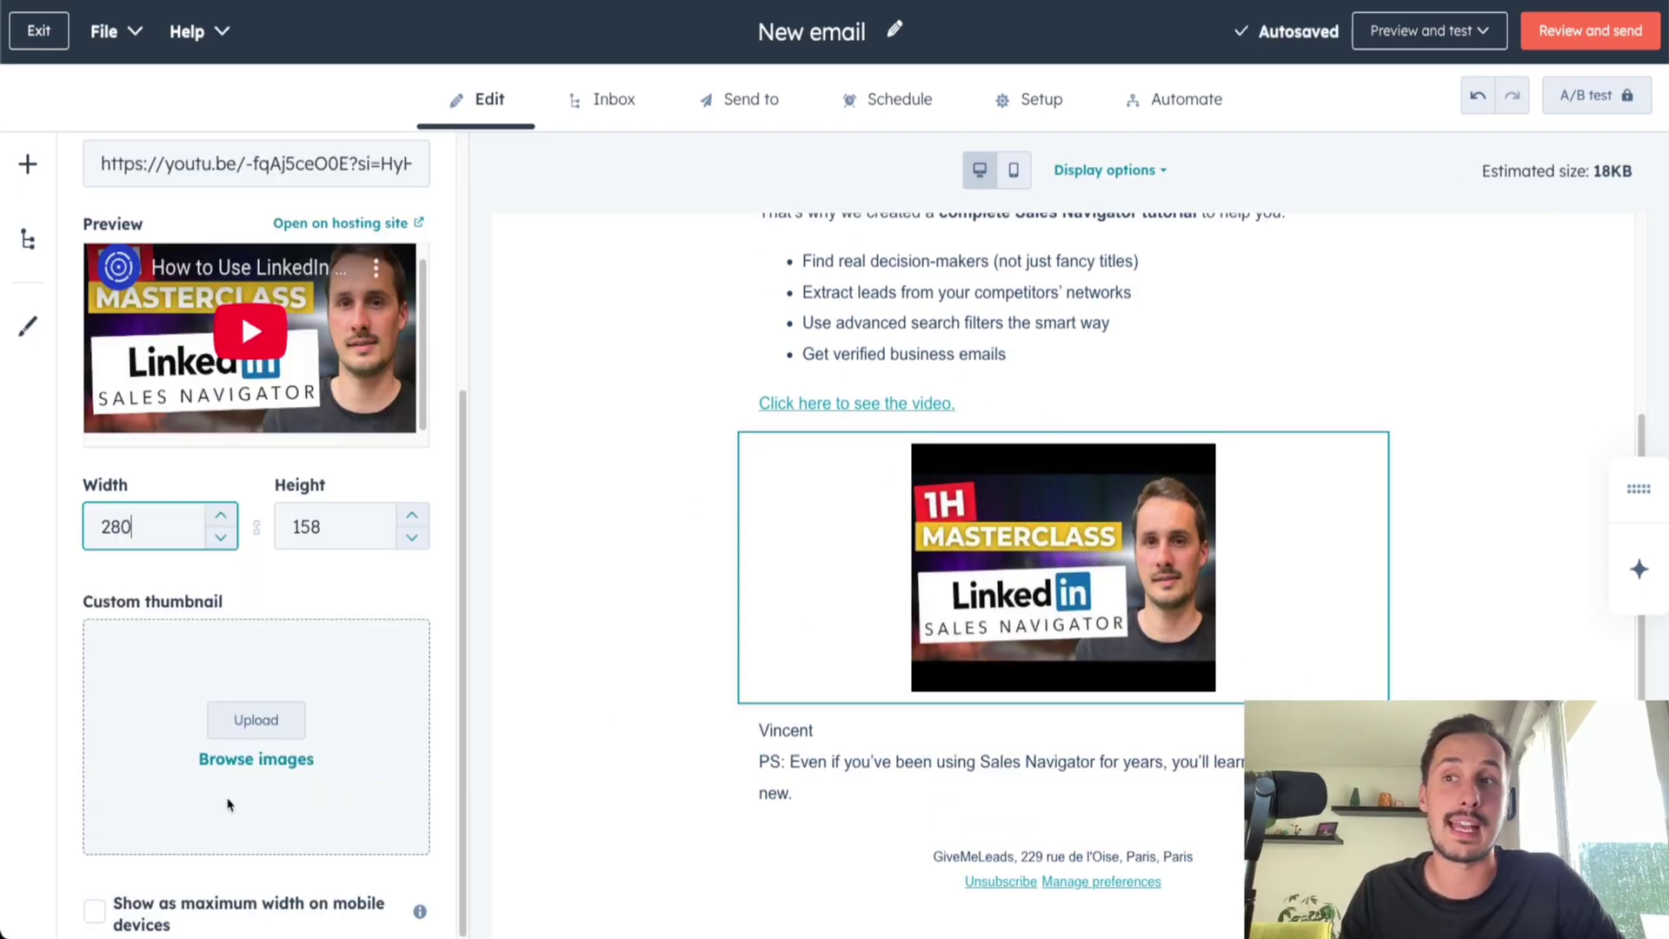
pyautogui.moveTo(115, 908); pyautogui.dragTo(171, 922)
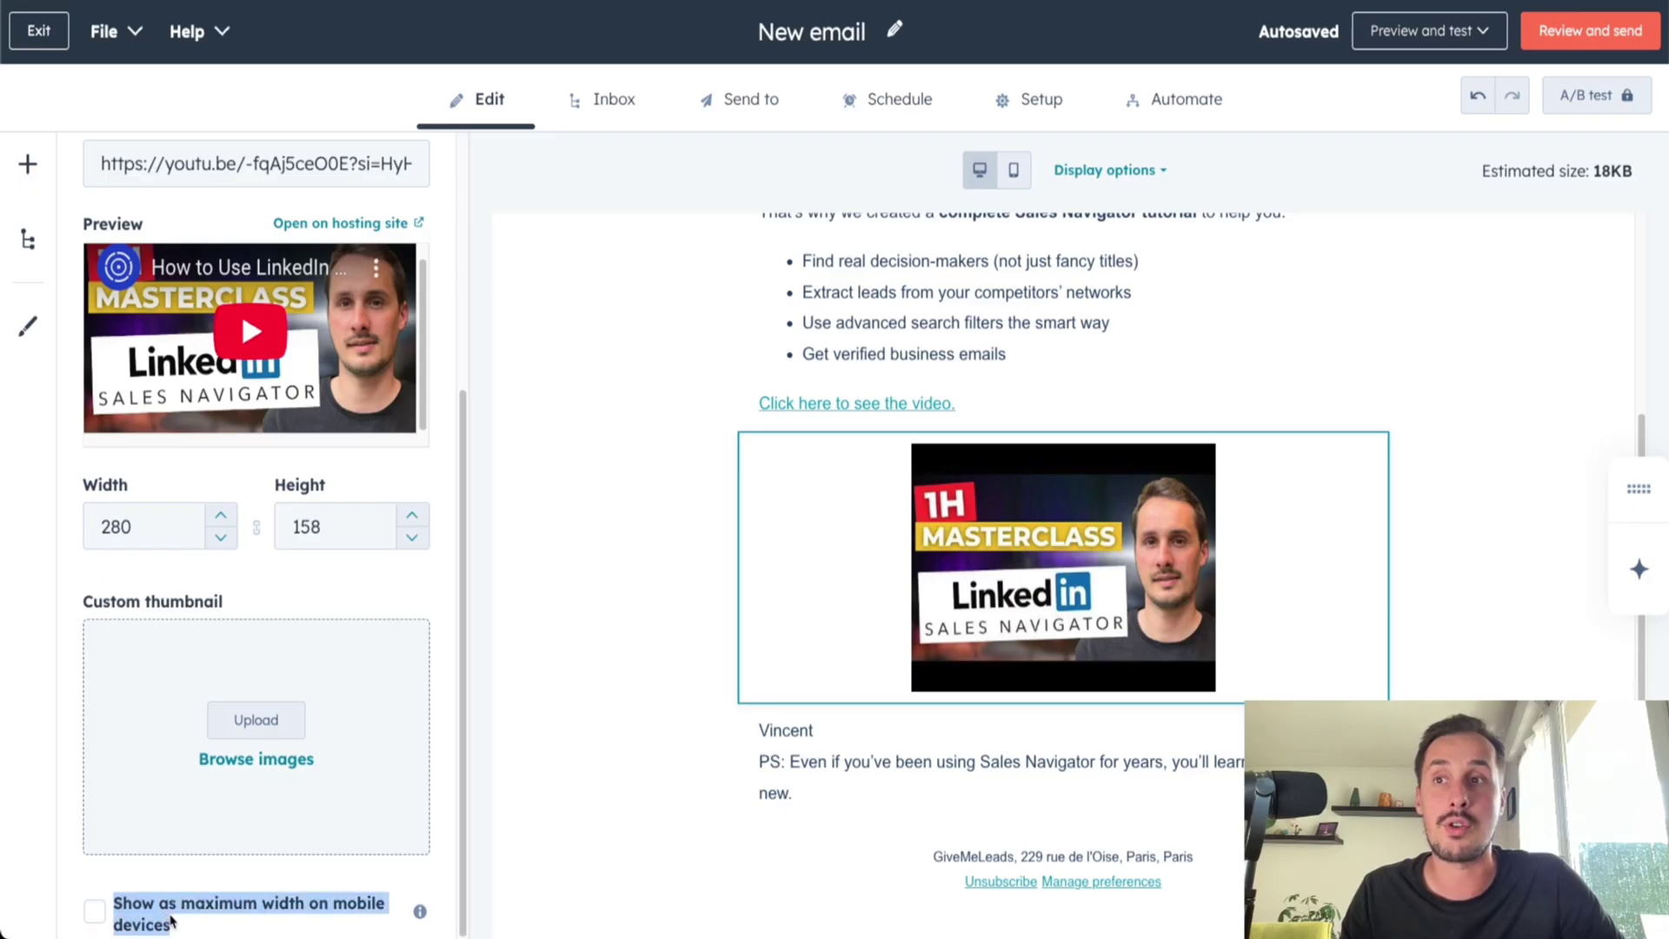
pyautogui.click(94, 912)
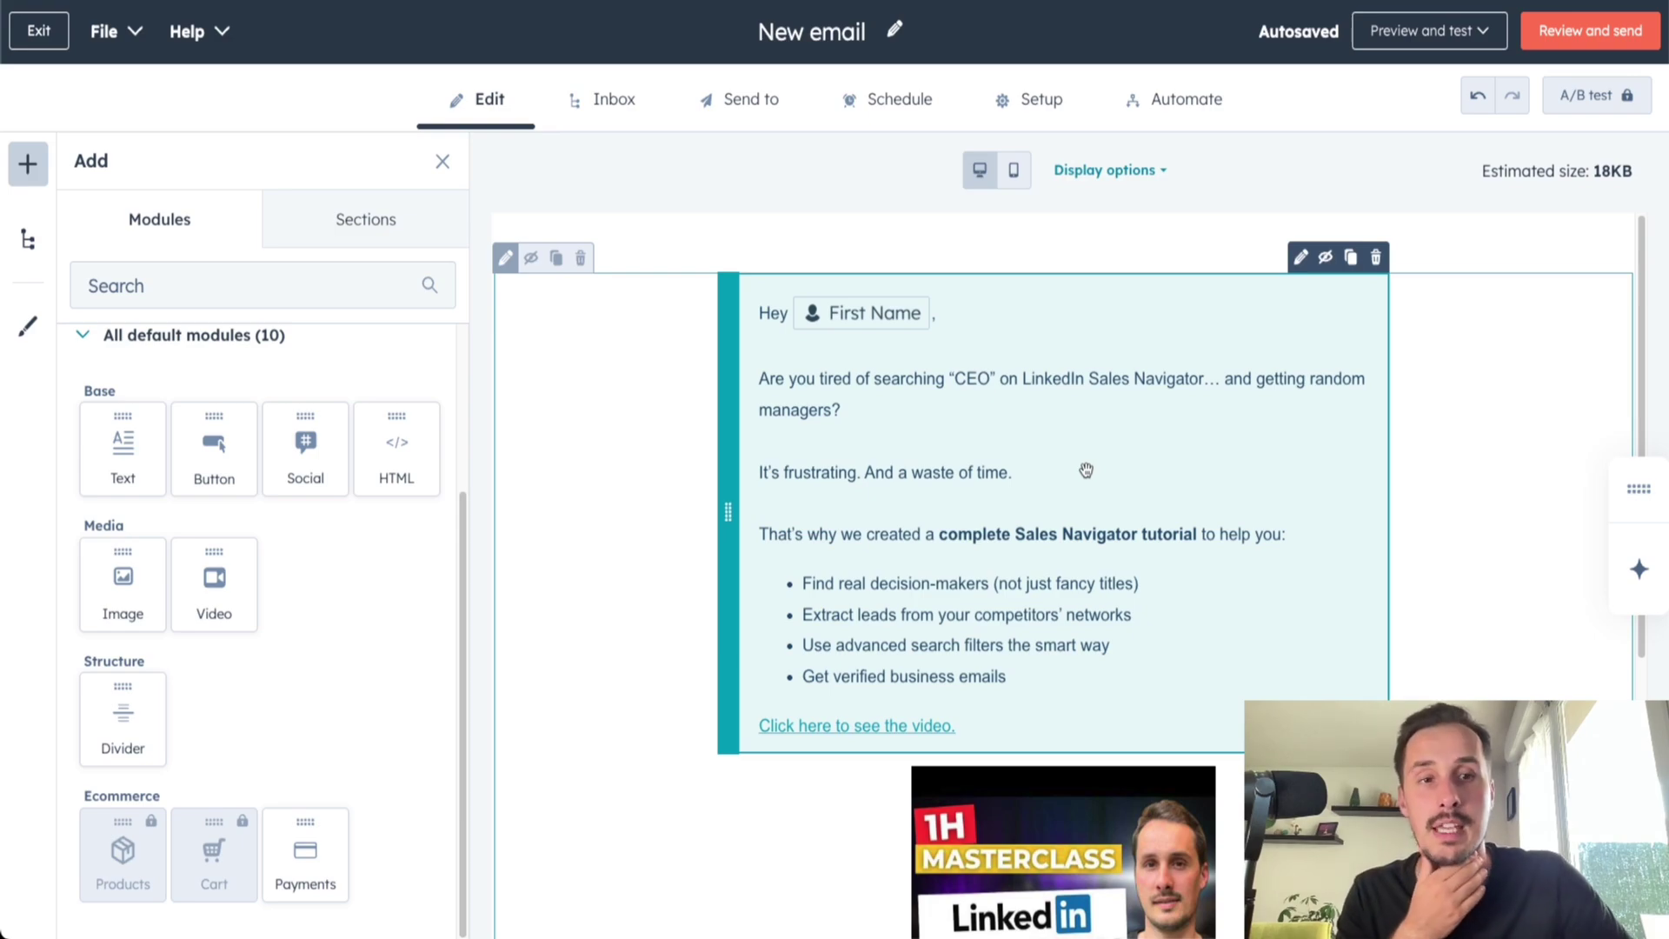
# Review the email layout in desktop and mobile views, ending in the desktop view
pyautogui.scroll(-5, 1087, 470)
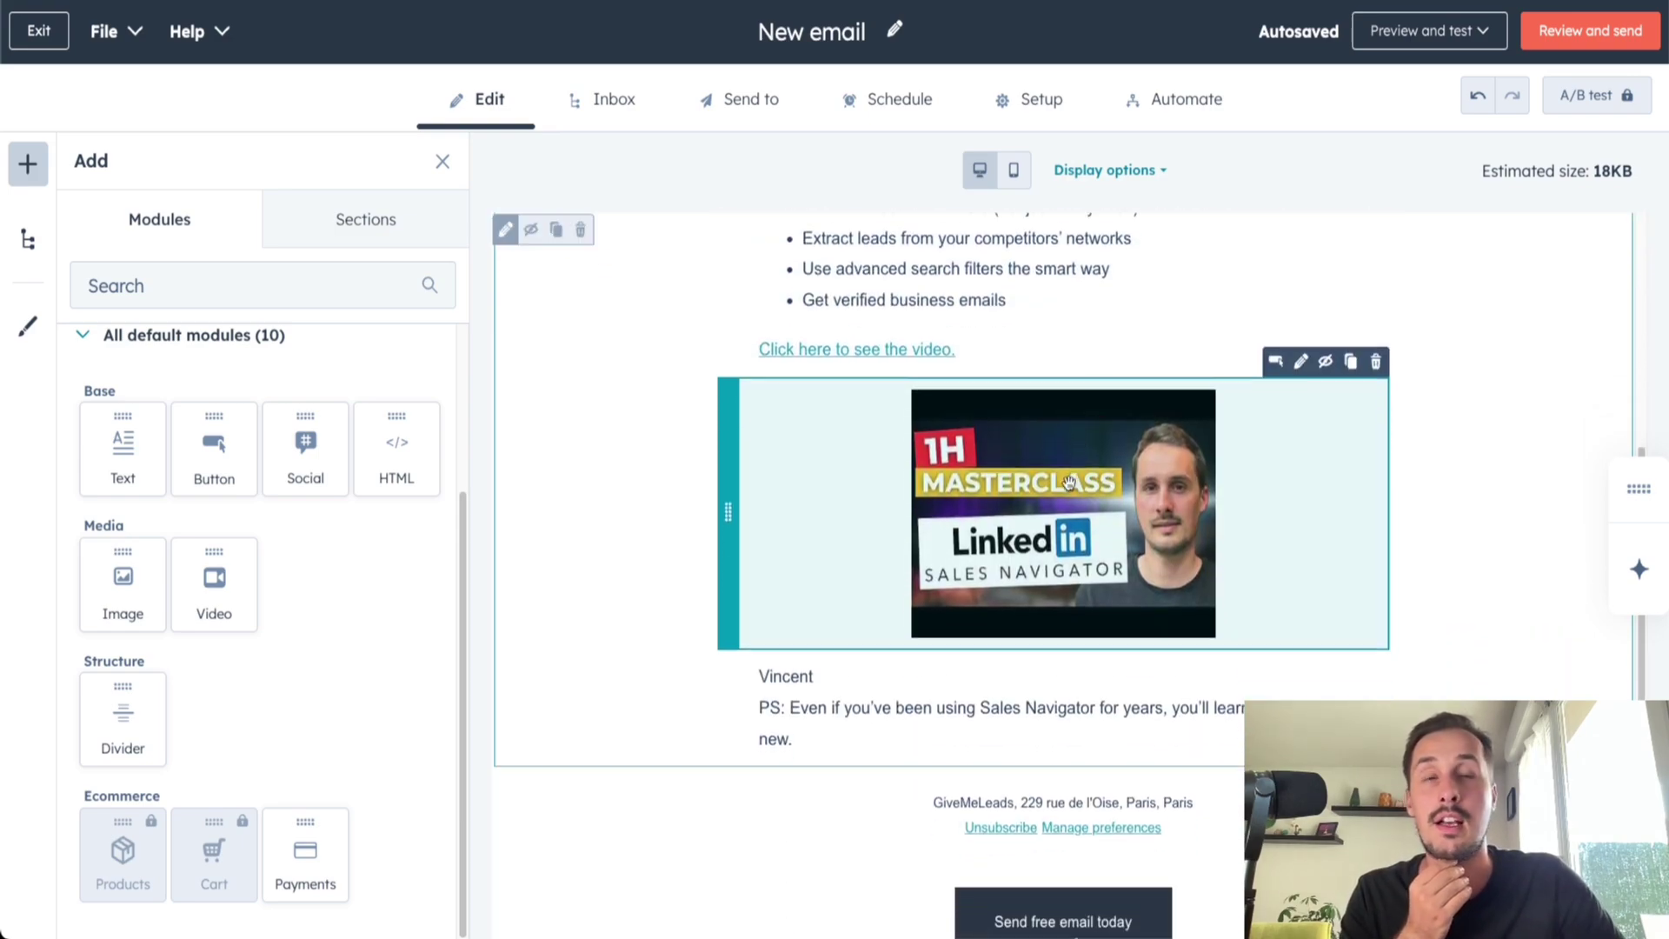
pyautogui.scroll(5, 997, 653)
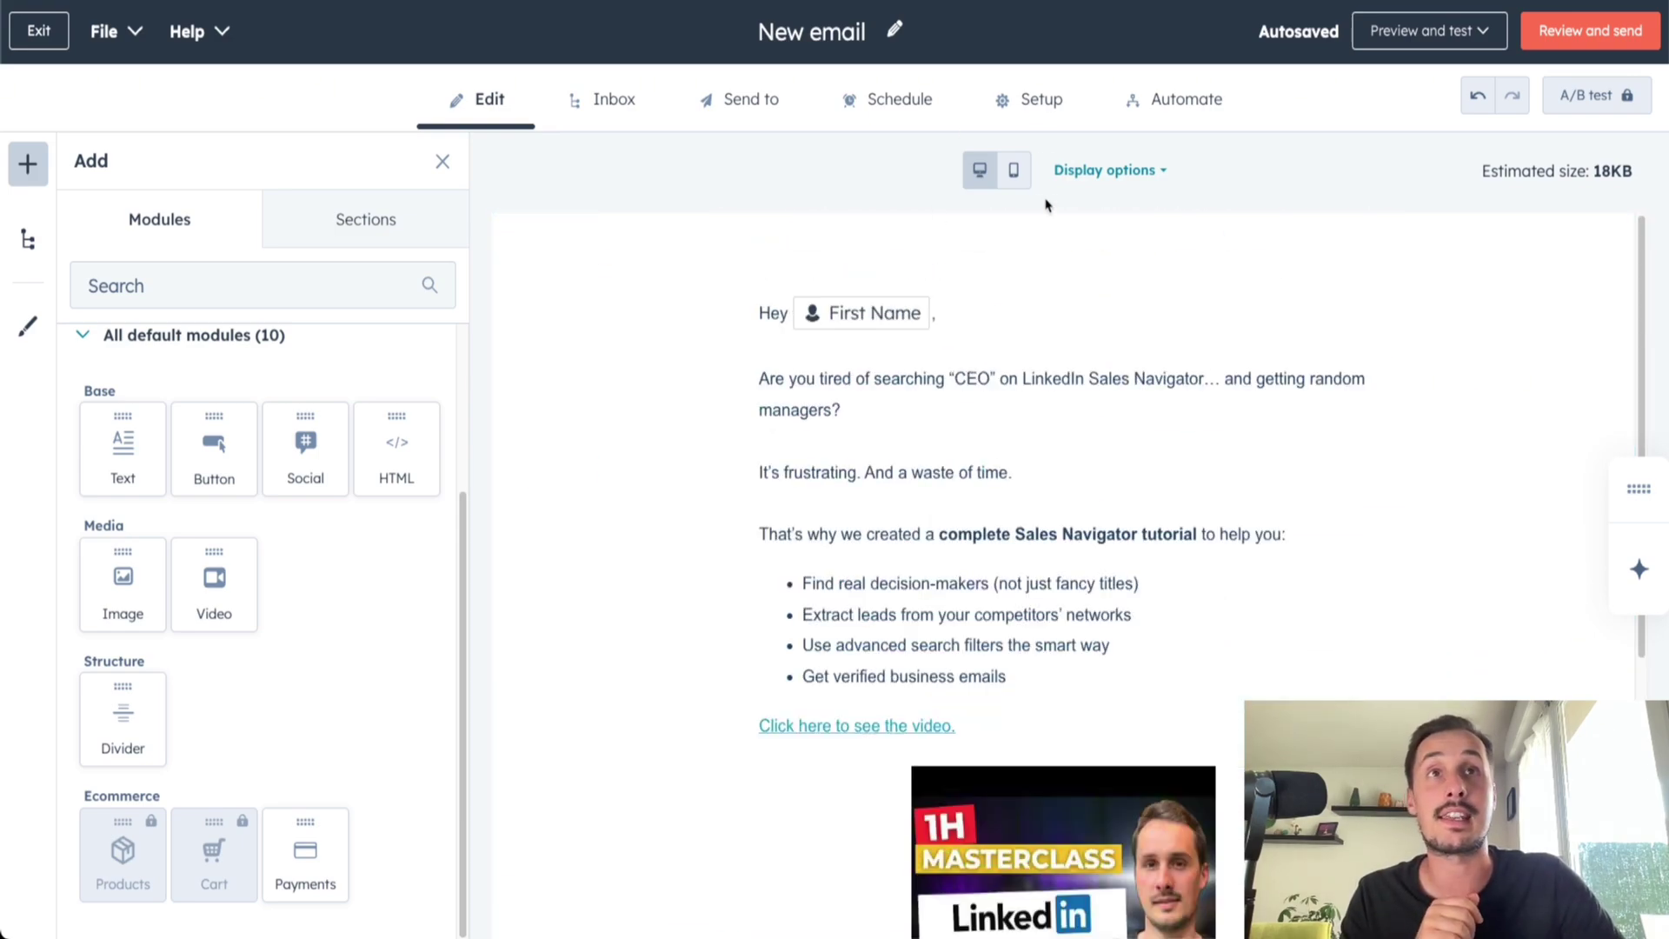
pyautogui.click(1015, 171)
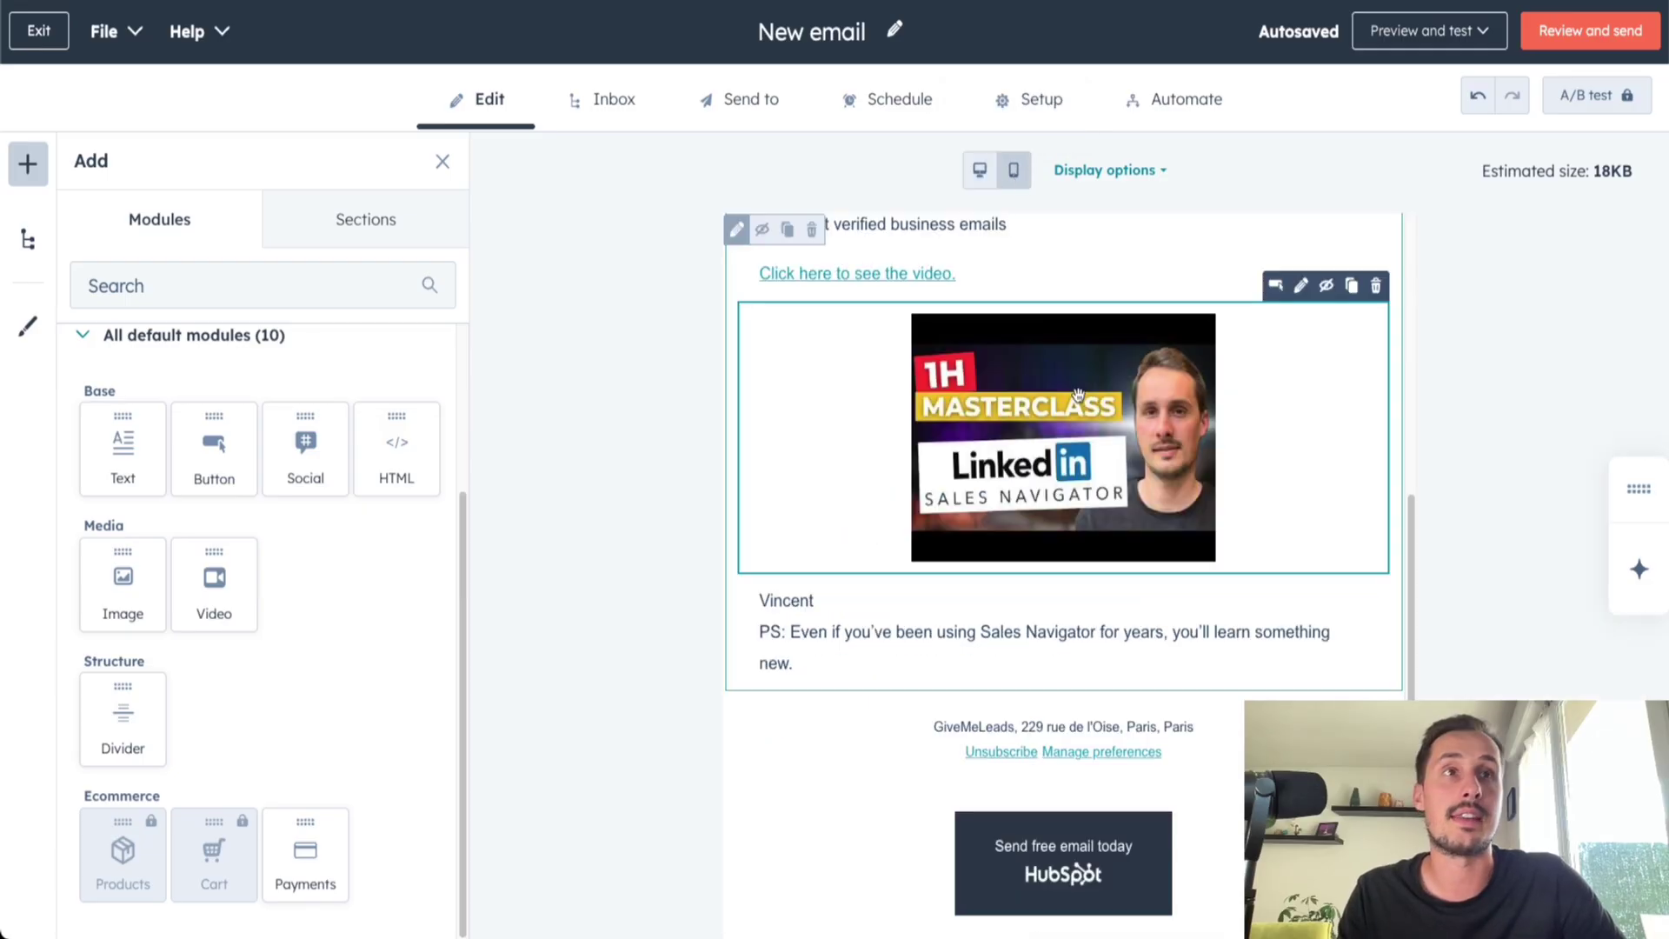
pyautogui.scroll(5, 1054, 366)
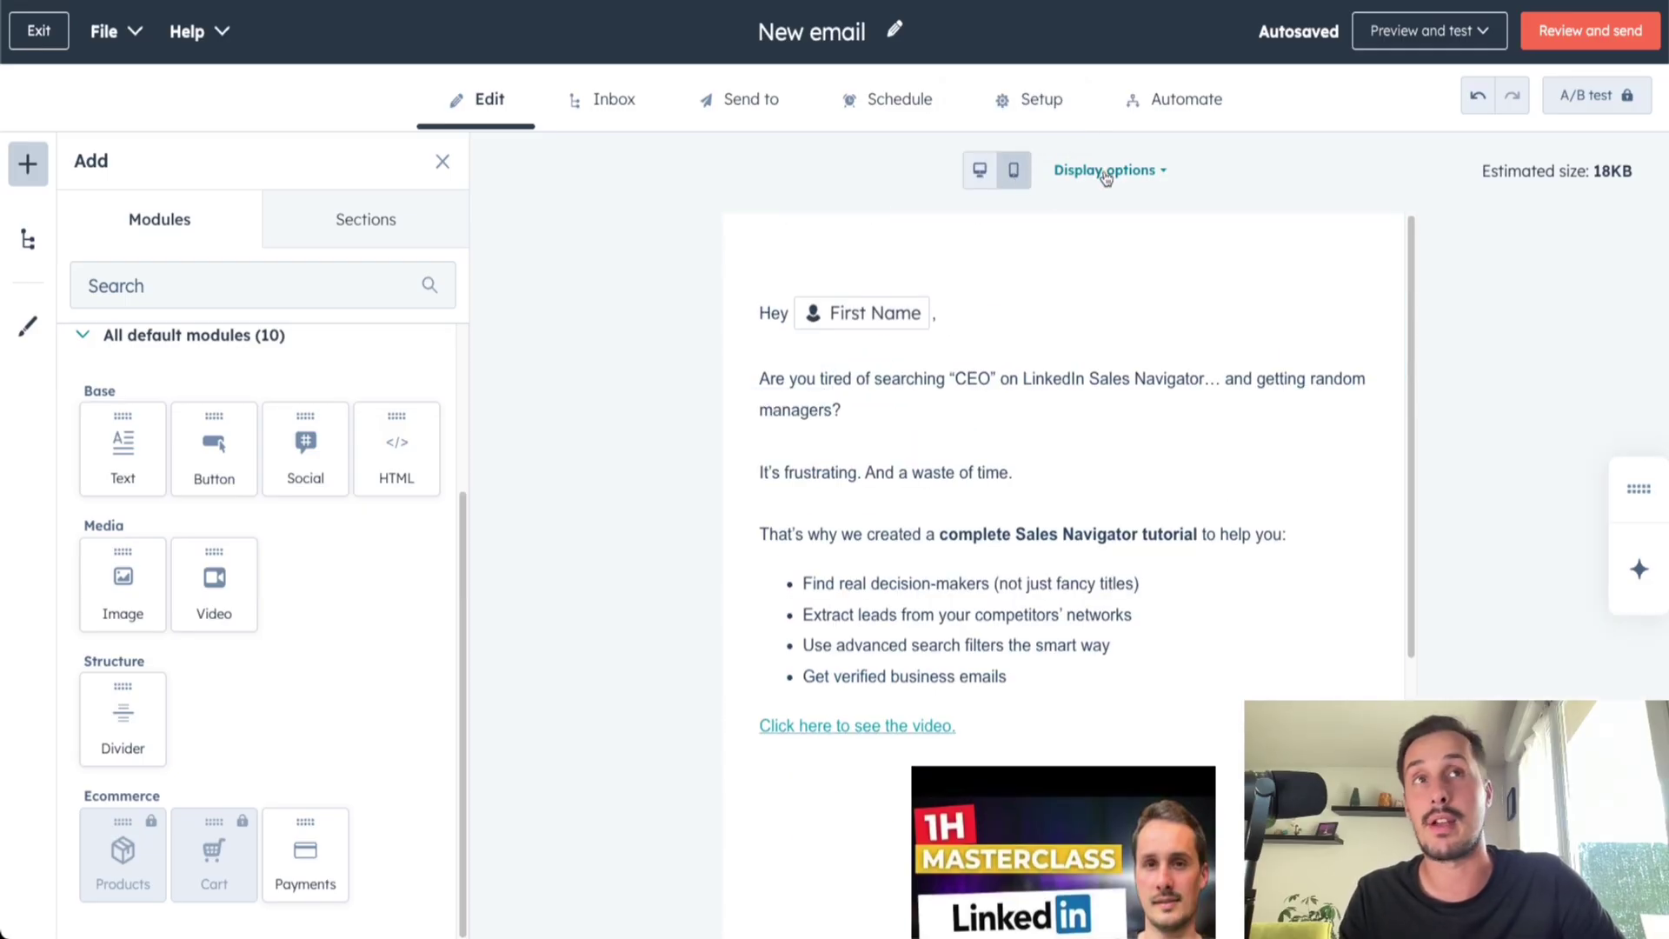
pyautogui.click(979, 170)
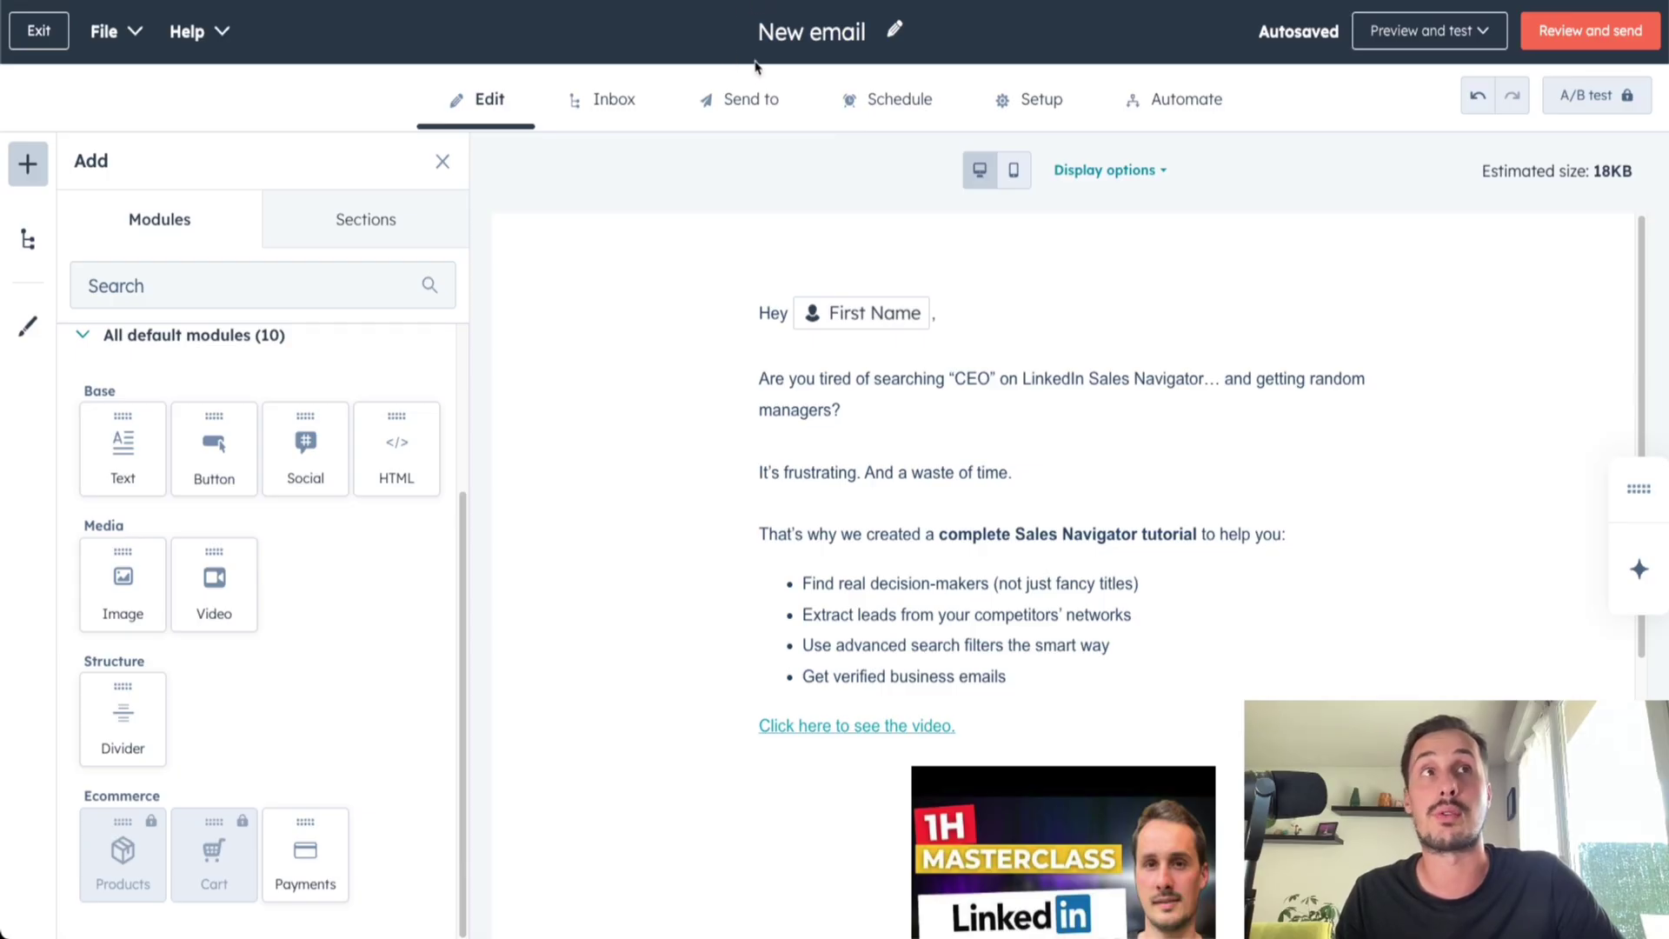
# Rename the email as "Export leads from LinkedIn Sales Navigator"
pyautogui.click(895, 30)
pyautogui.hotkey('ctrl', 'a')
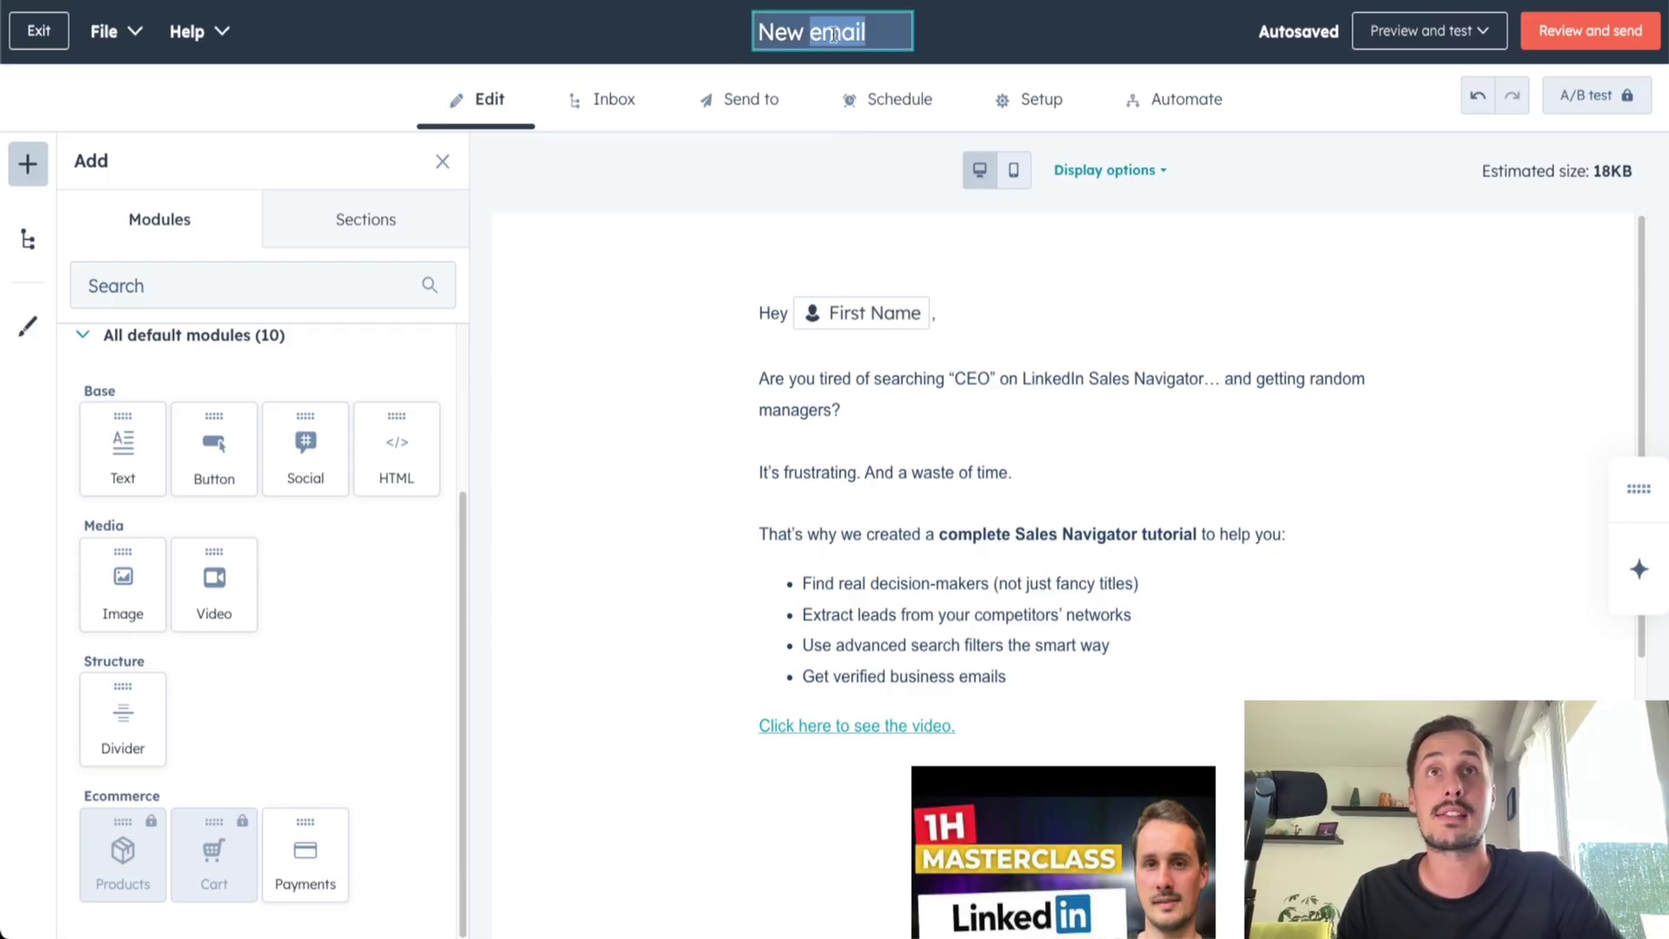
pyautogui.press('BackSpace')
pyautogui.write('Export l')
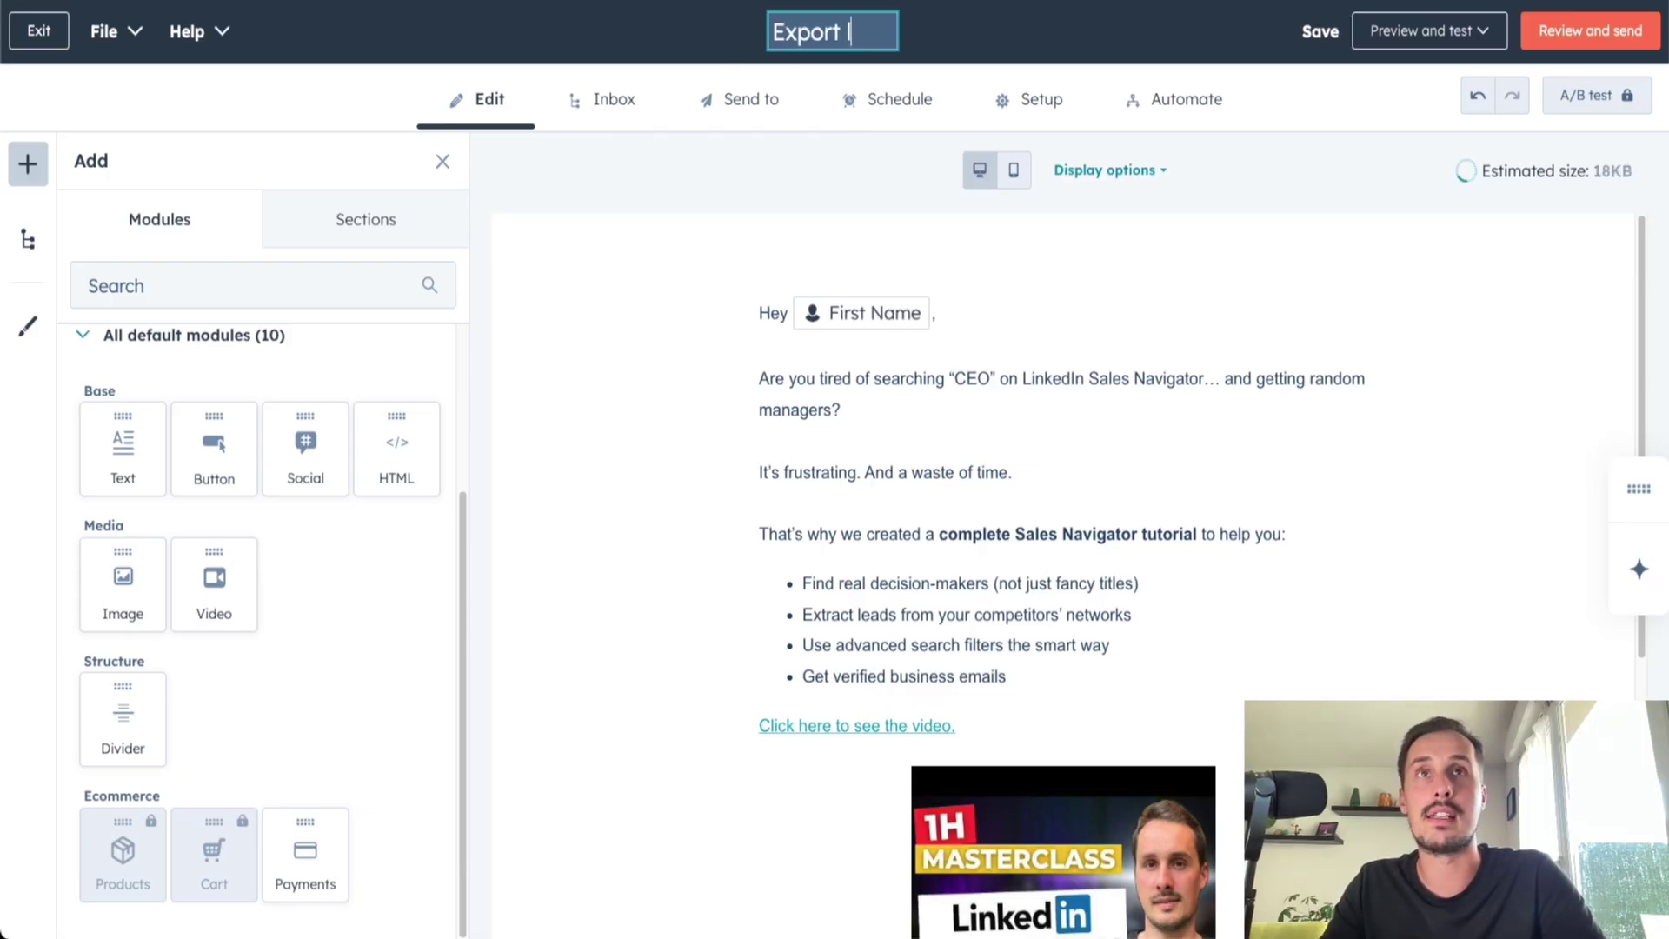
pyautogui.write('eads from Linke')
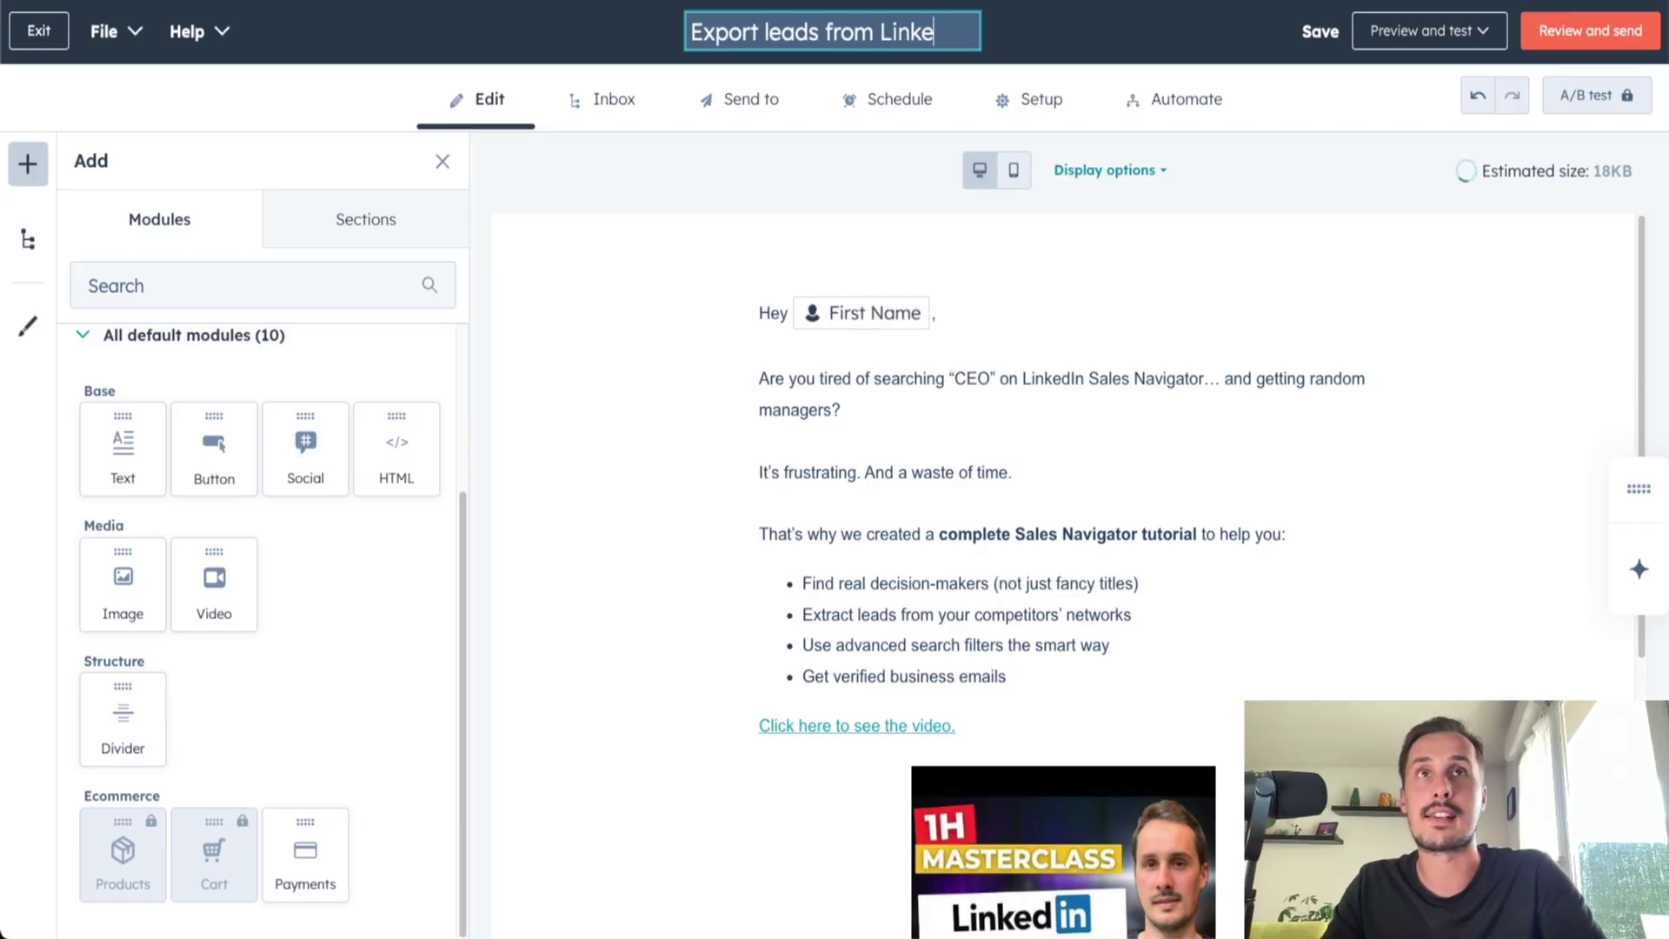
pyautogui.write('dIn Sales Navigator')
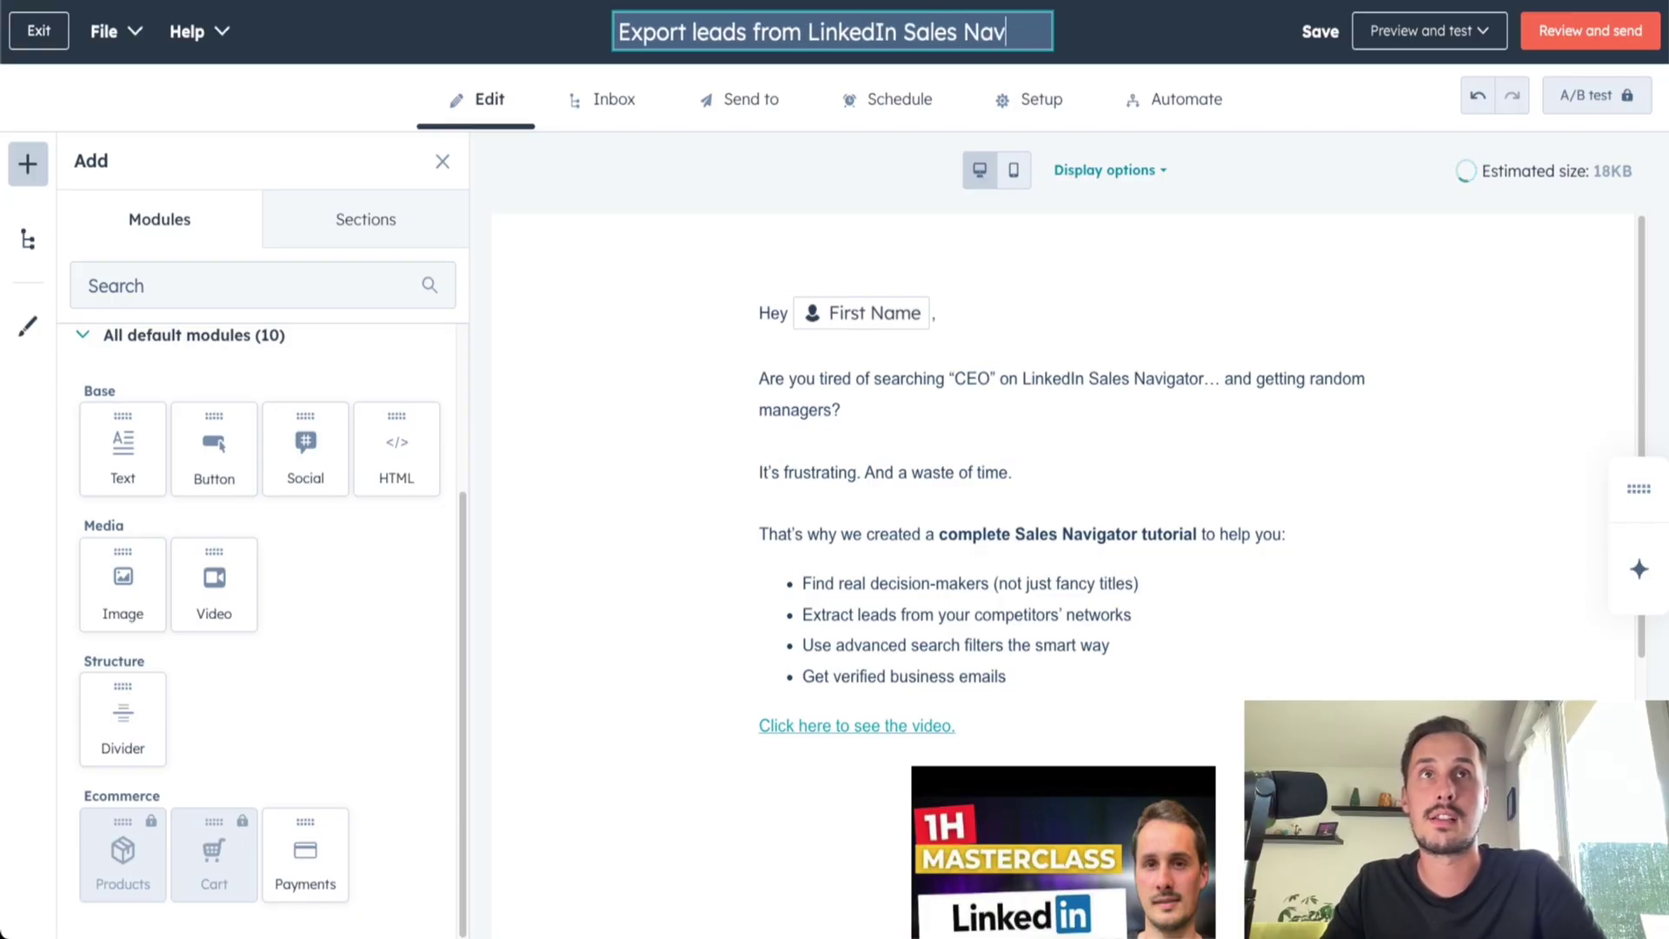
pyautogui.press('Return')
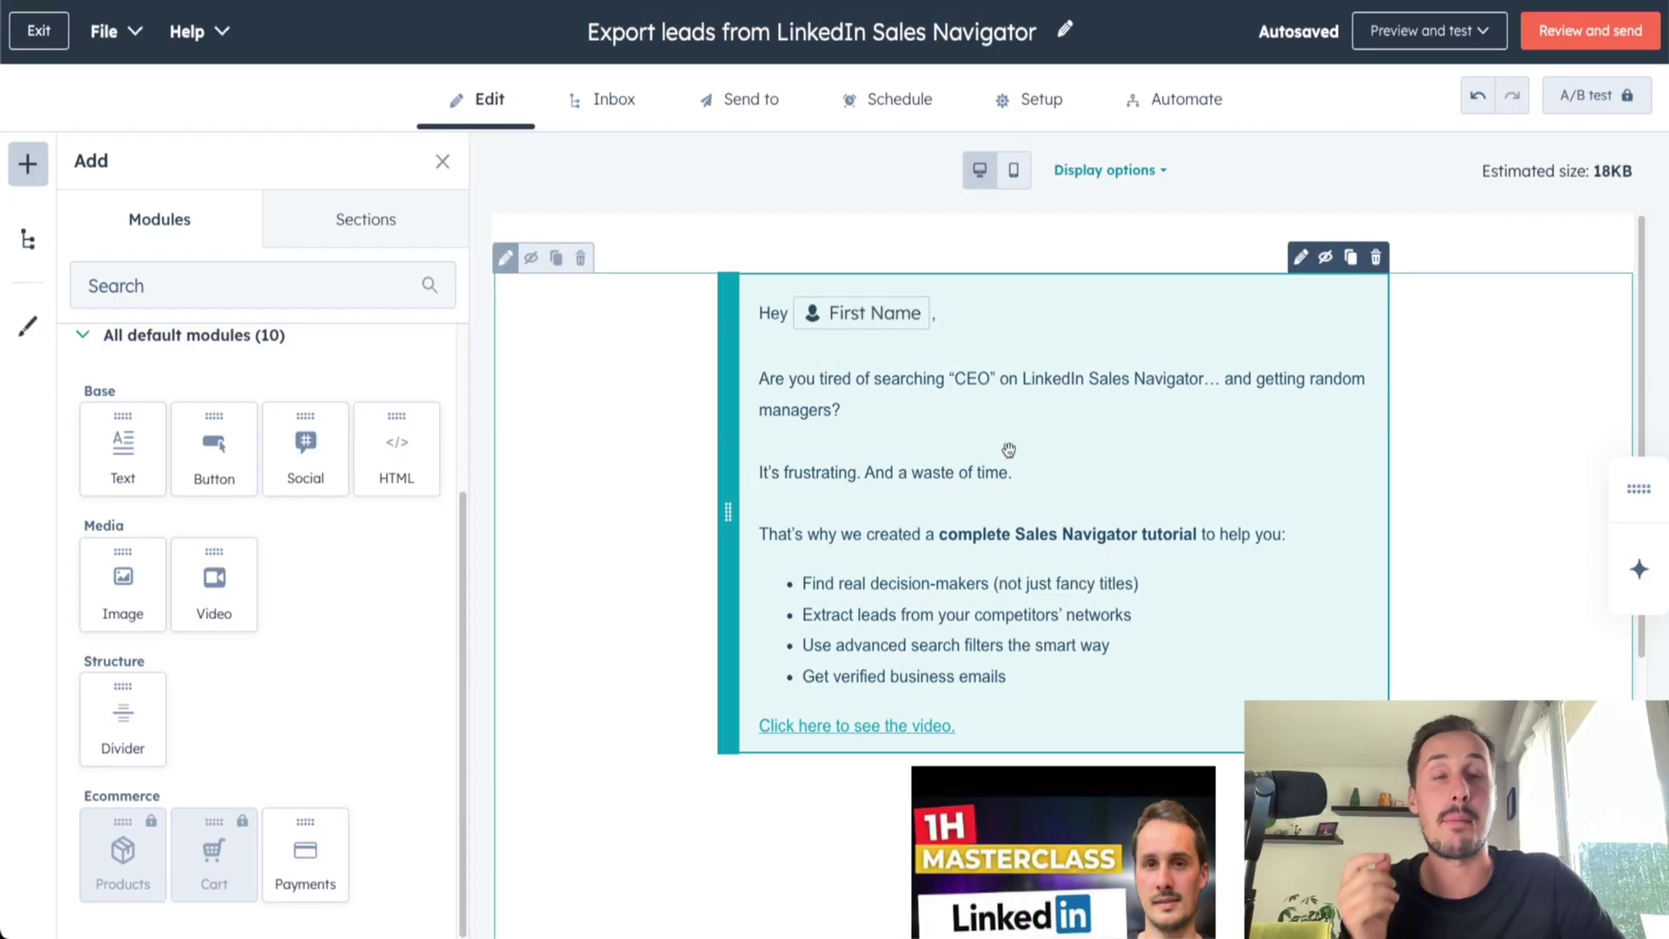
# In the email's inbox settings, enter "find leads sales navigator" as the subject line
pyautogui.scroll(-4, 1009, 450)
pyautogui.scroll(-1, 978, 431)
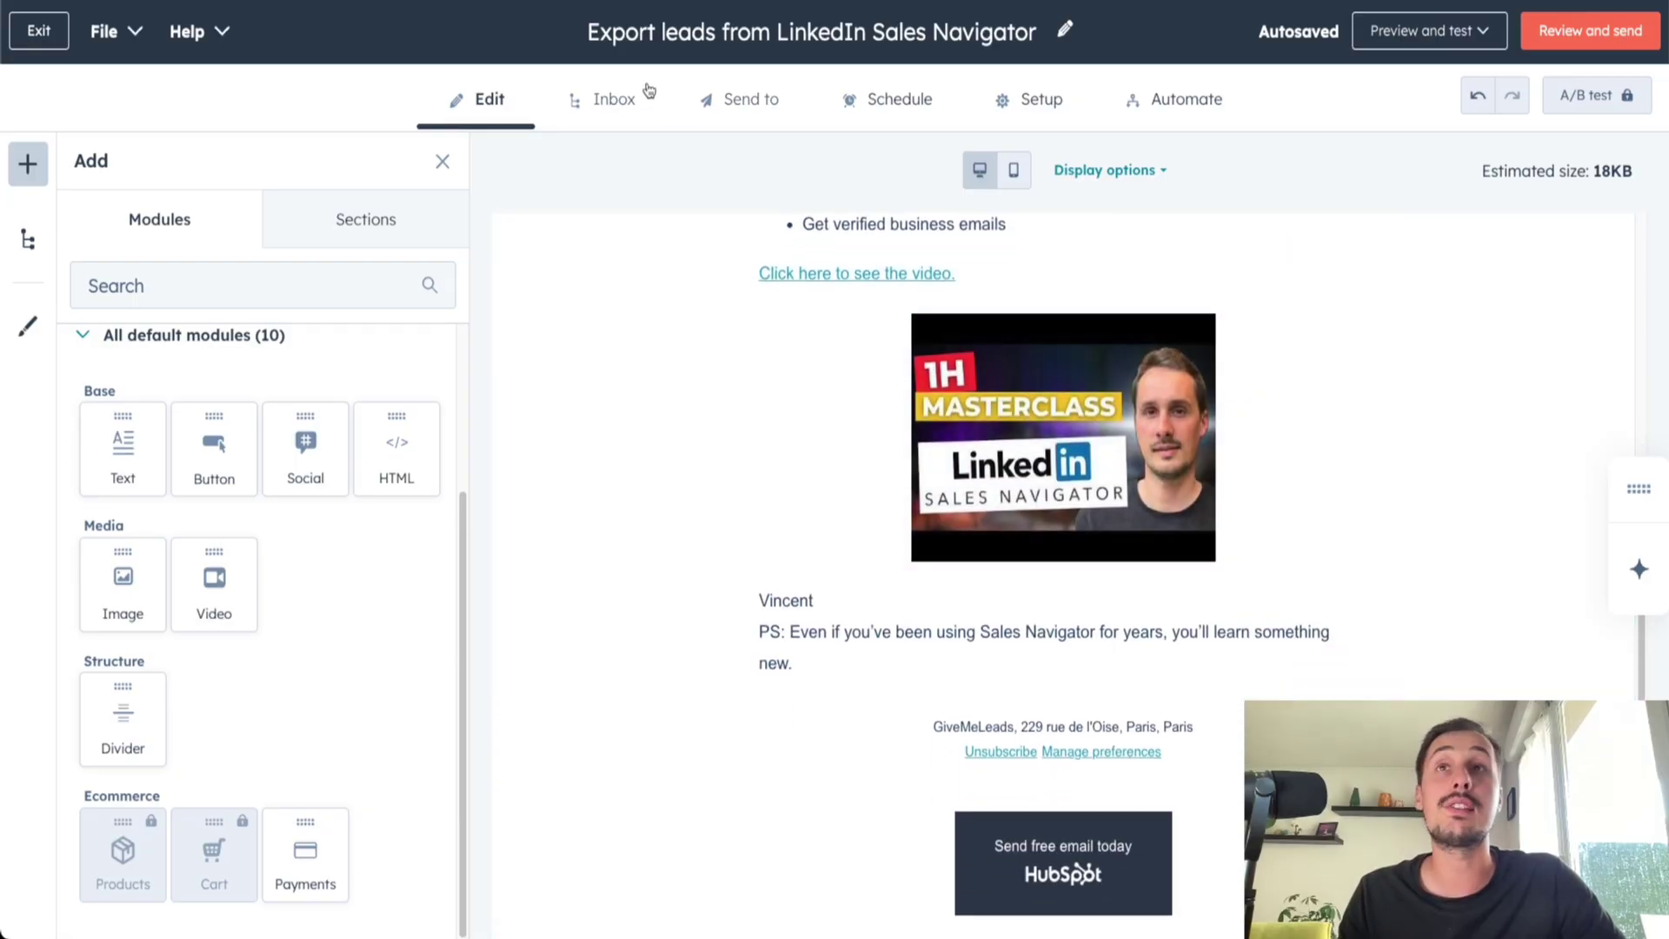
pyautogui.click(608, 101)
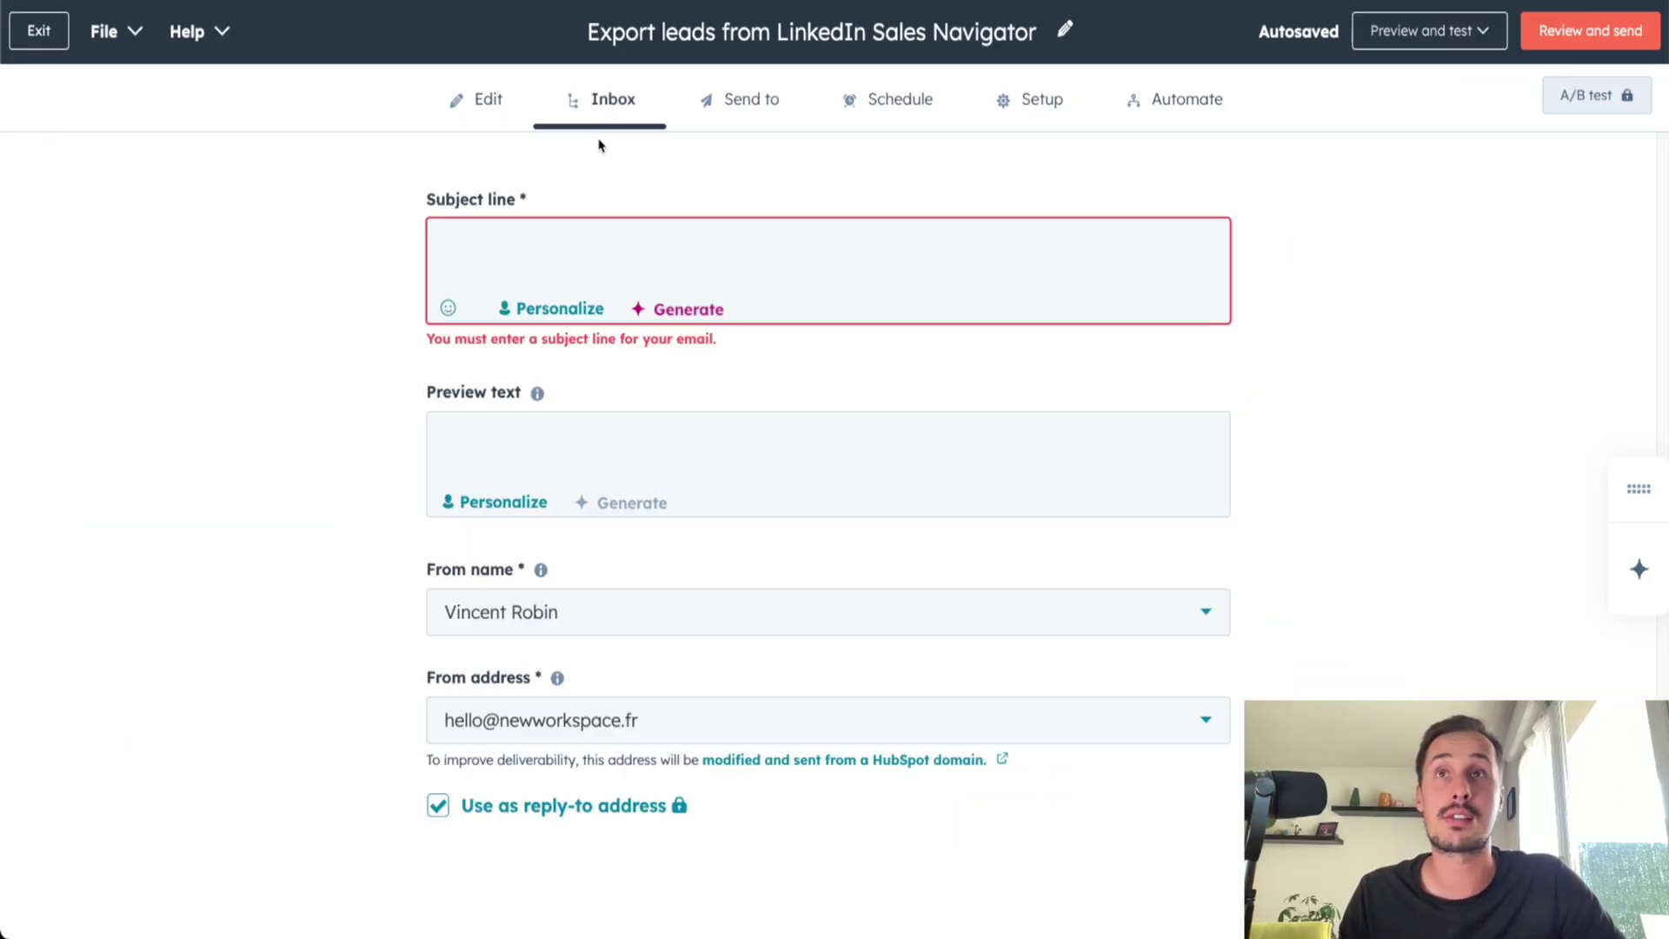
pyautogui.moveTo(410, 205); pyautogui.dragTo(535, 210)
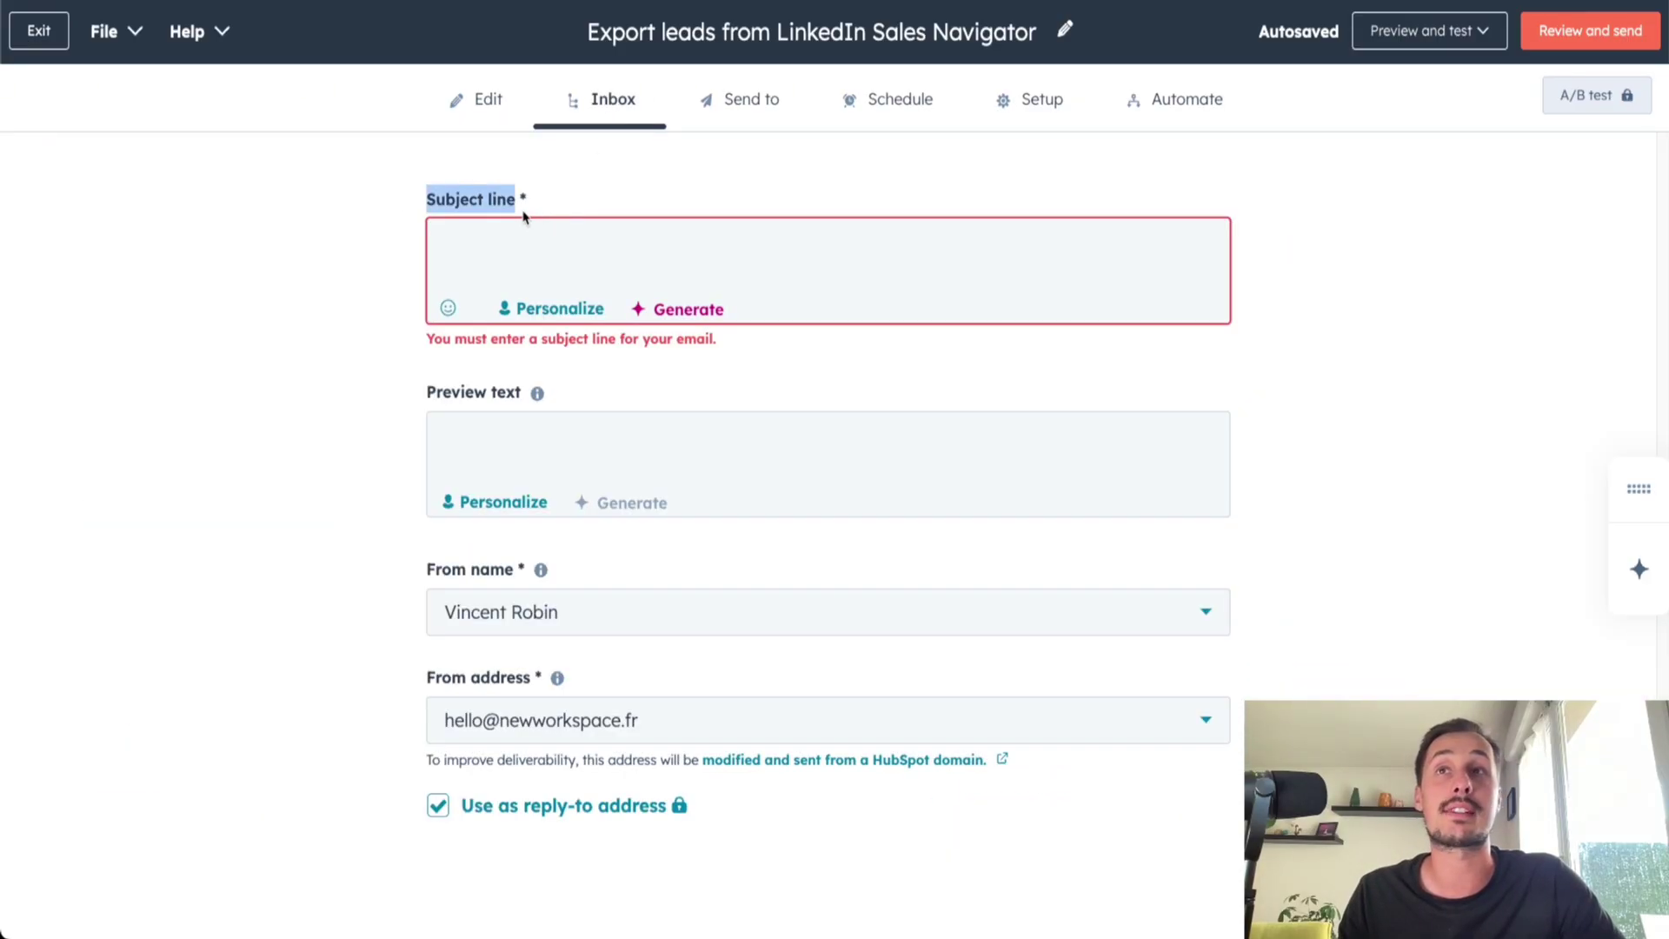
pyautogui.click(513, 238)
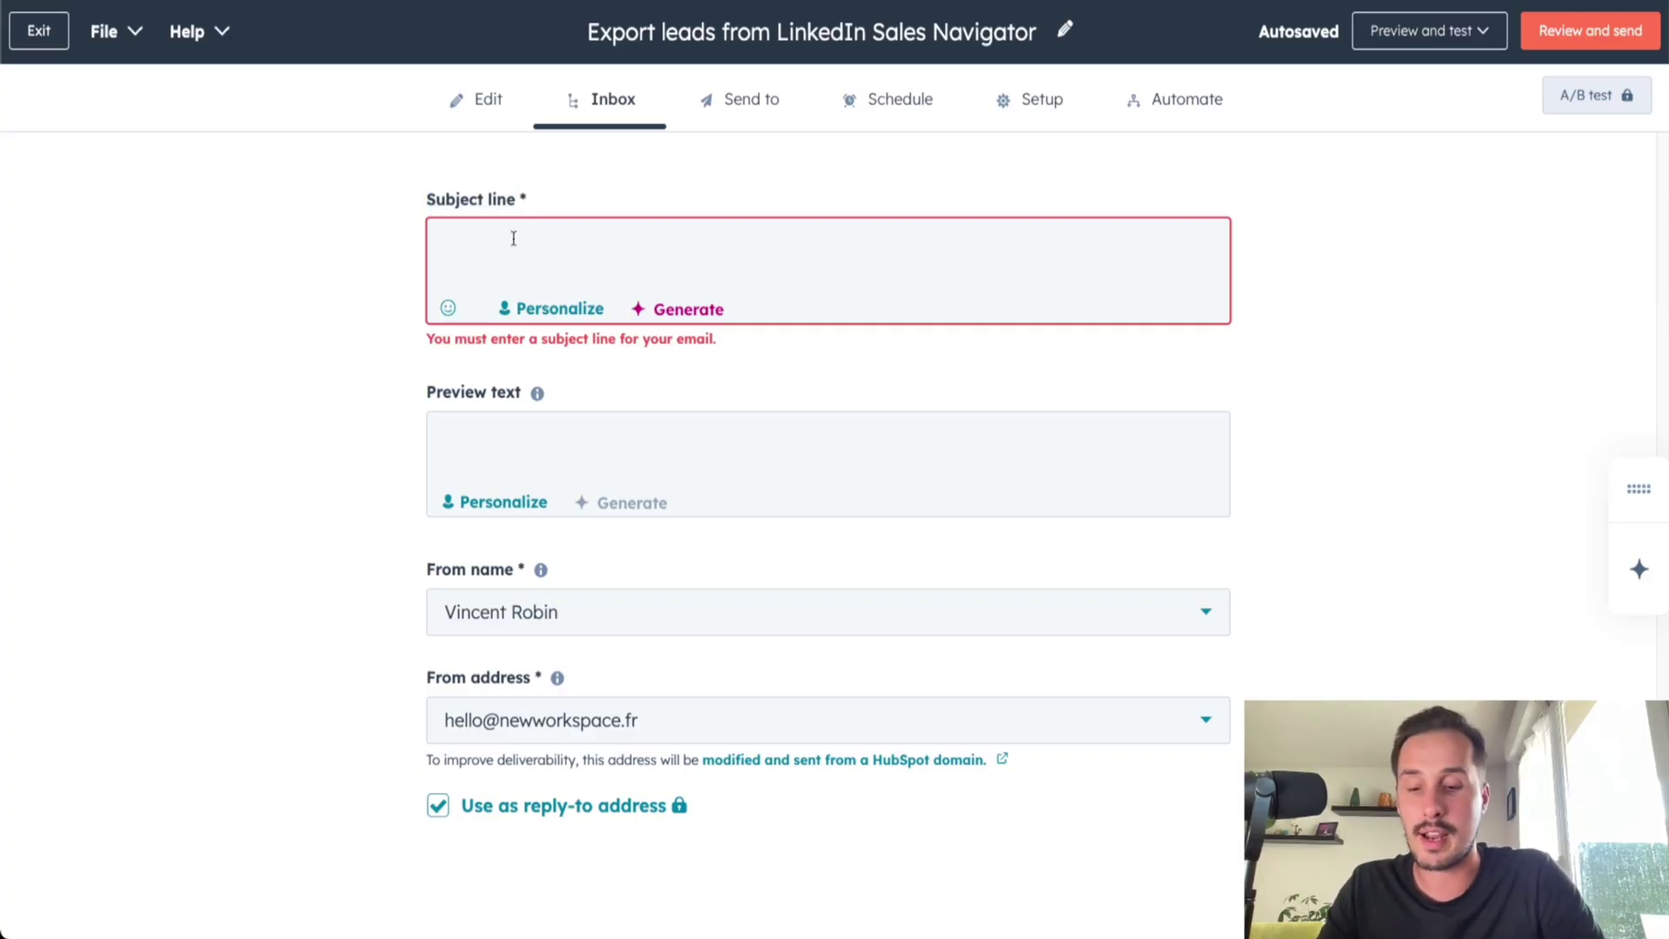
pyautogui.write('find leads sales navigator')
pyautogui.moveTo(681, 243); pyautogui.dragTo(457, 302)
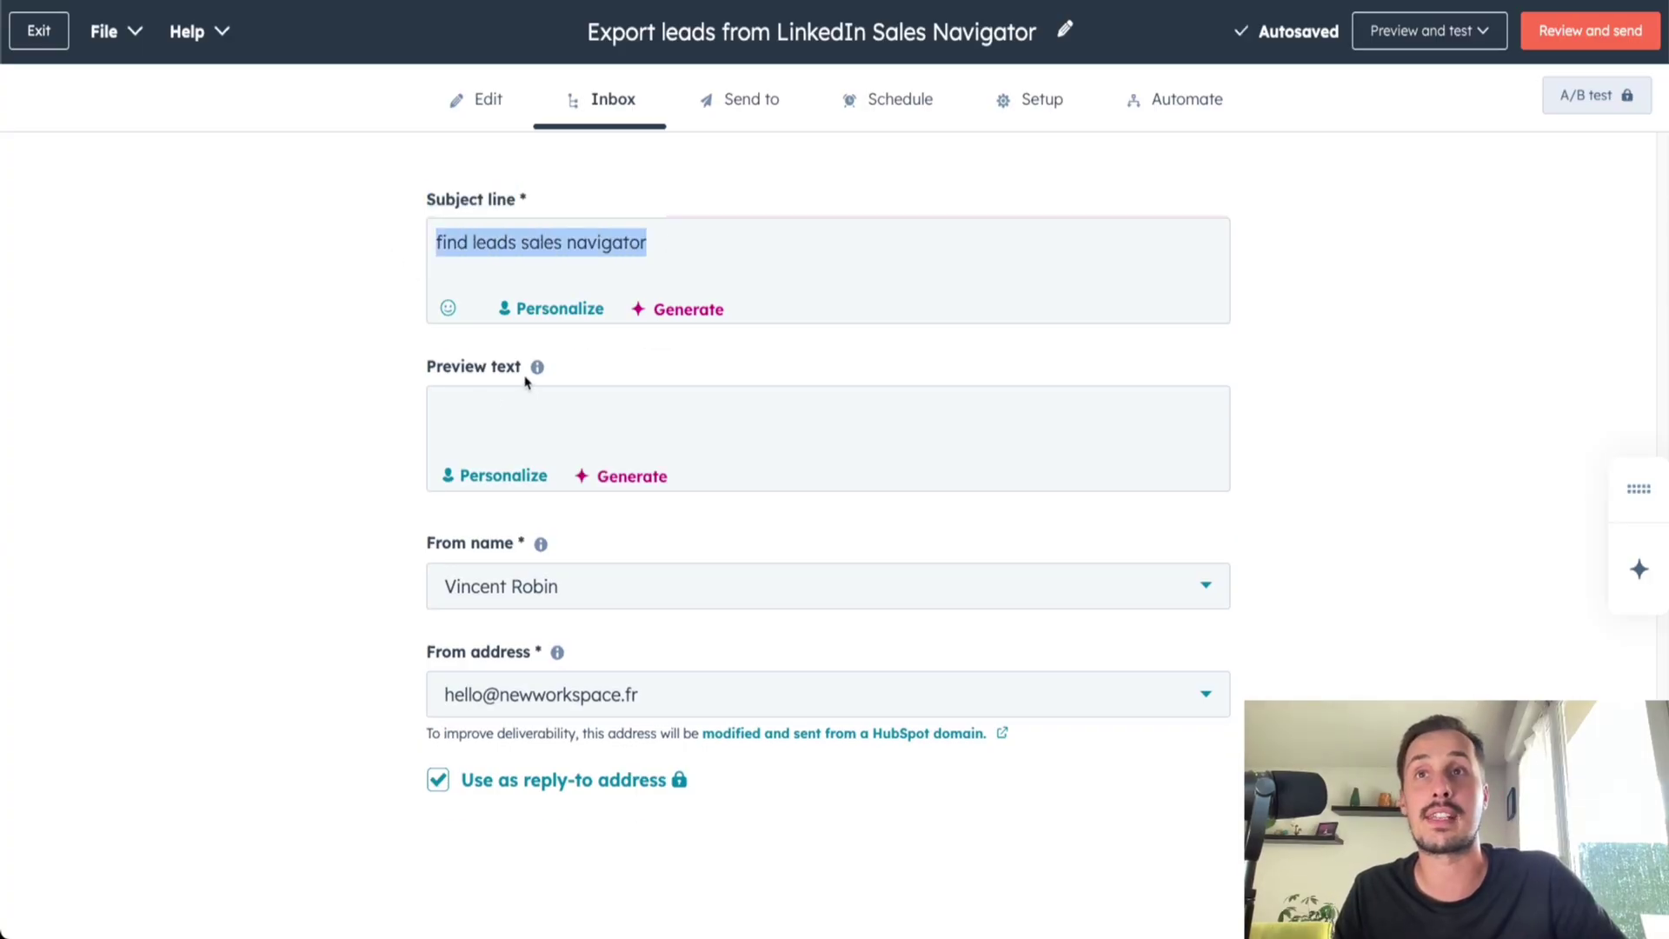
# Enter "Learn how to find leads with LinkedIn Sales Navigator" as the email's preview text
pyautogui.click(450, 376)
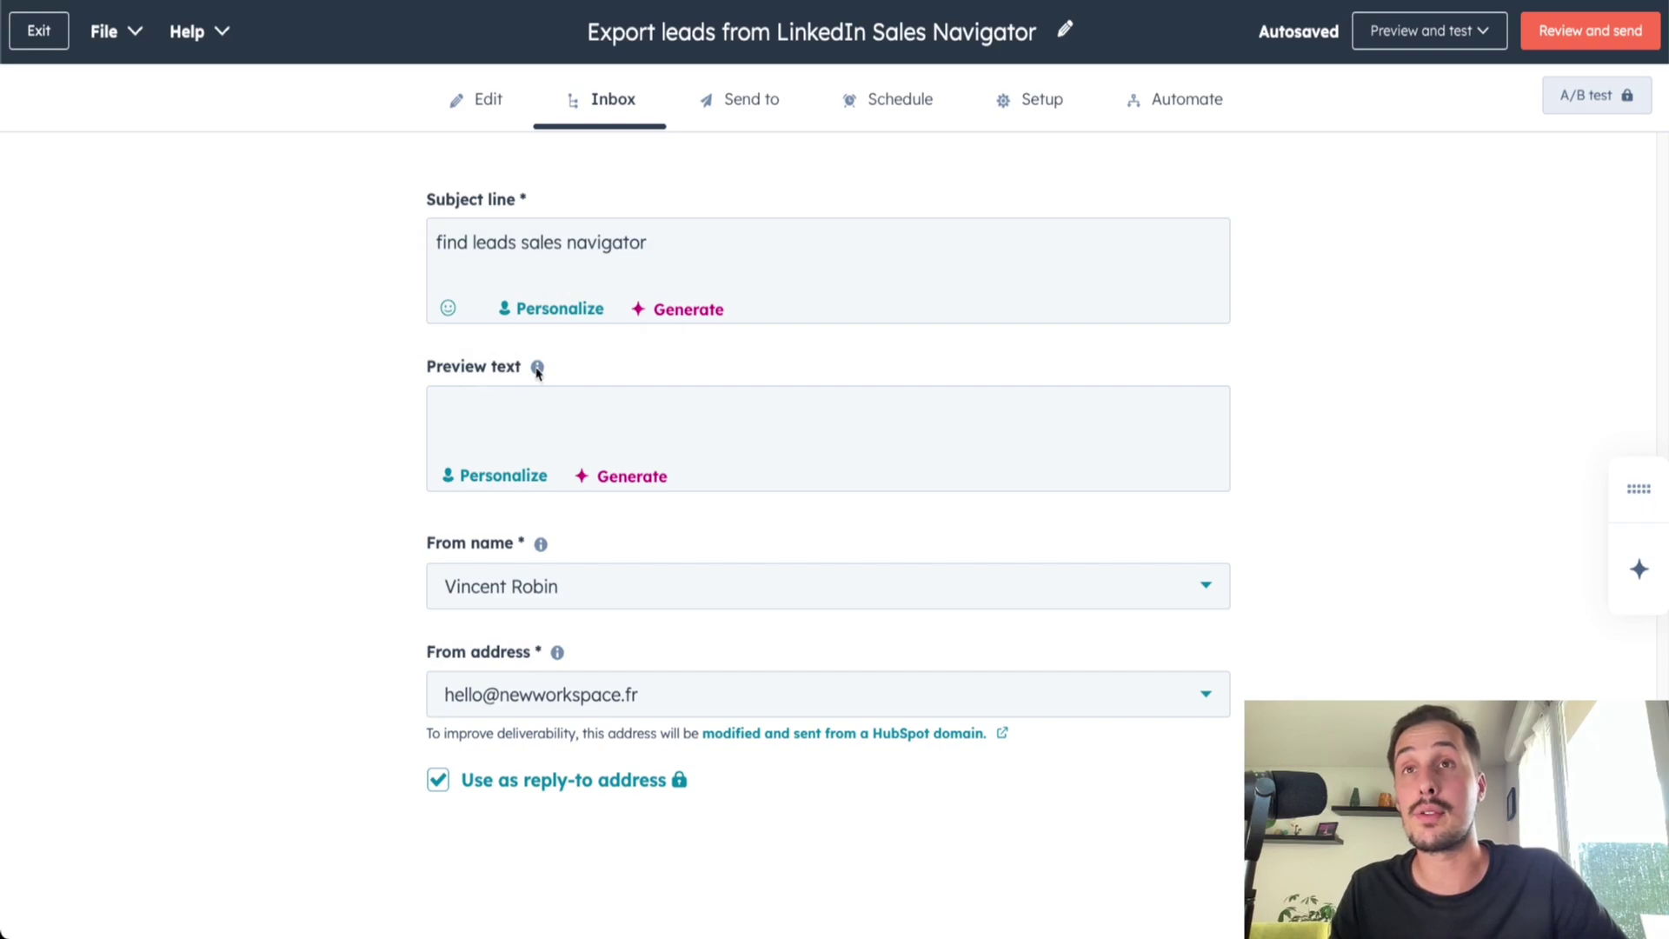
pyautogui.moveTo(539, 372)
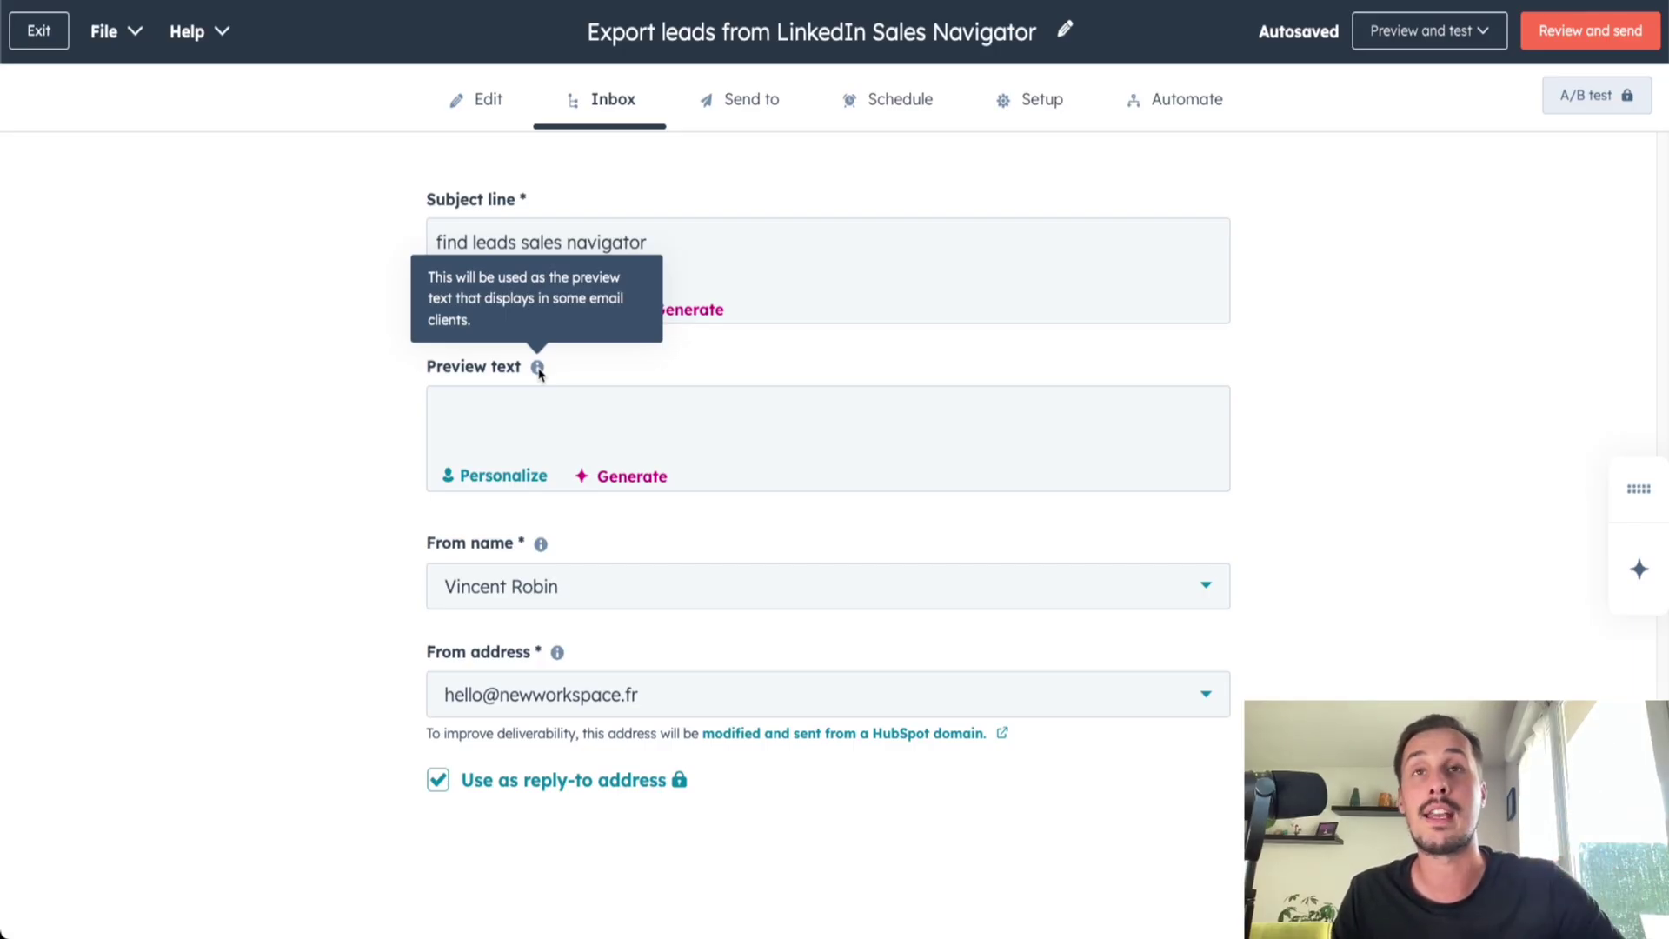
pyautogui.moveTo(696, 246); pyautogui.dragTo(331, 276)
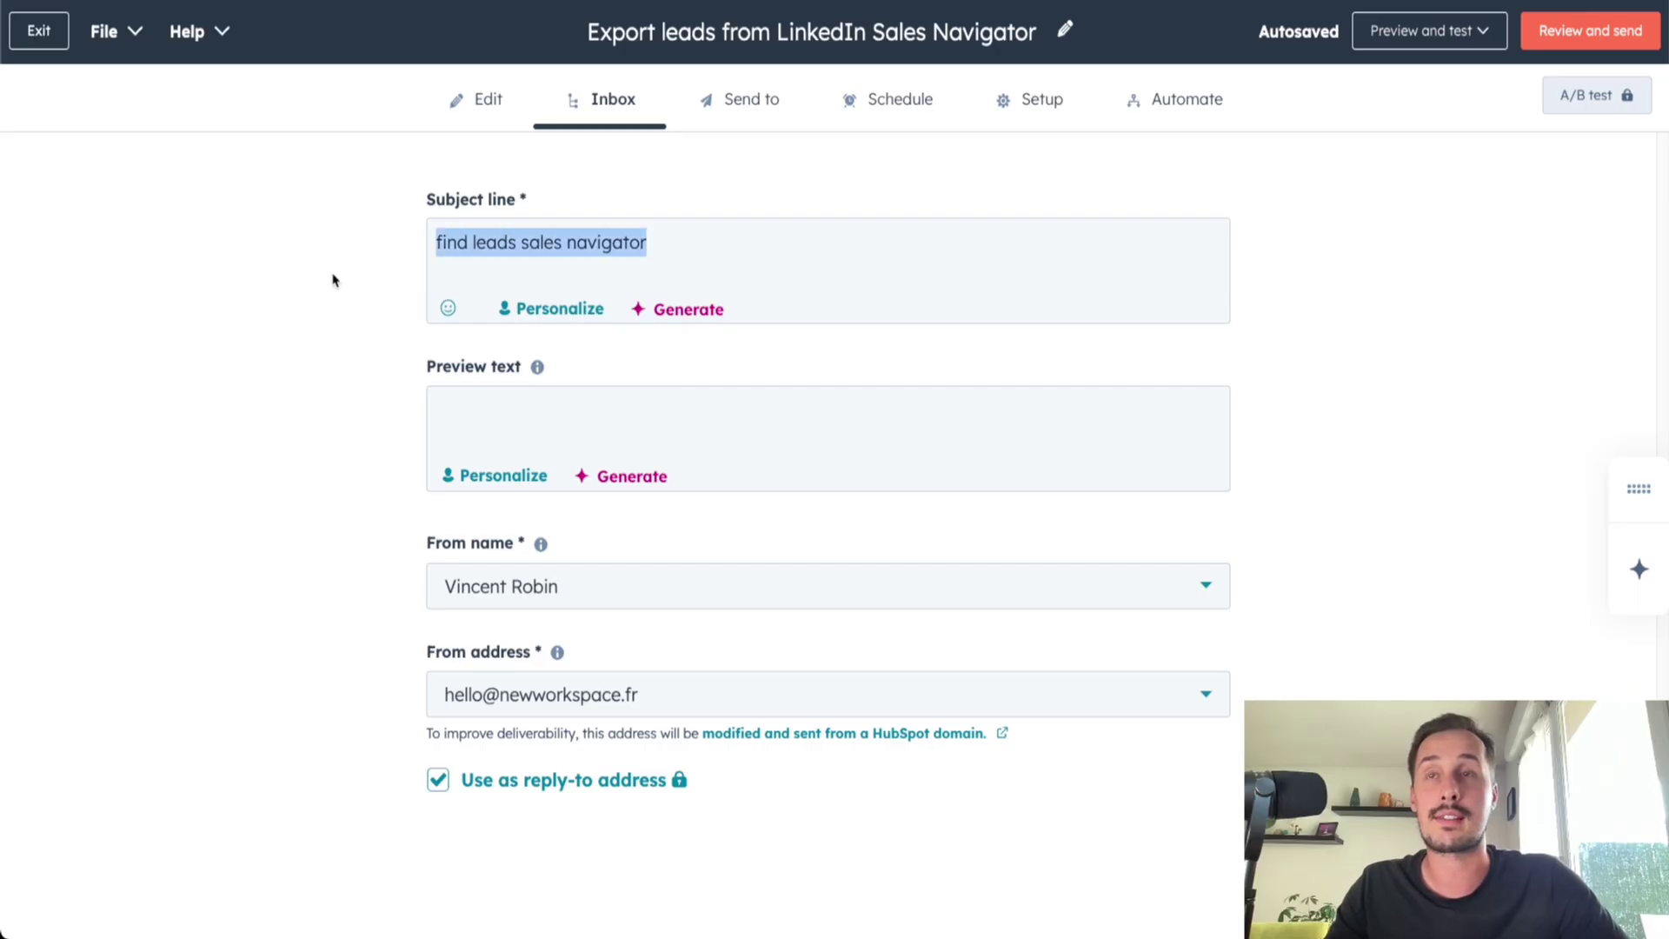
pyautogui.click(464, 438)
pyautogui.write('Learn ho')
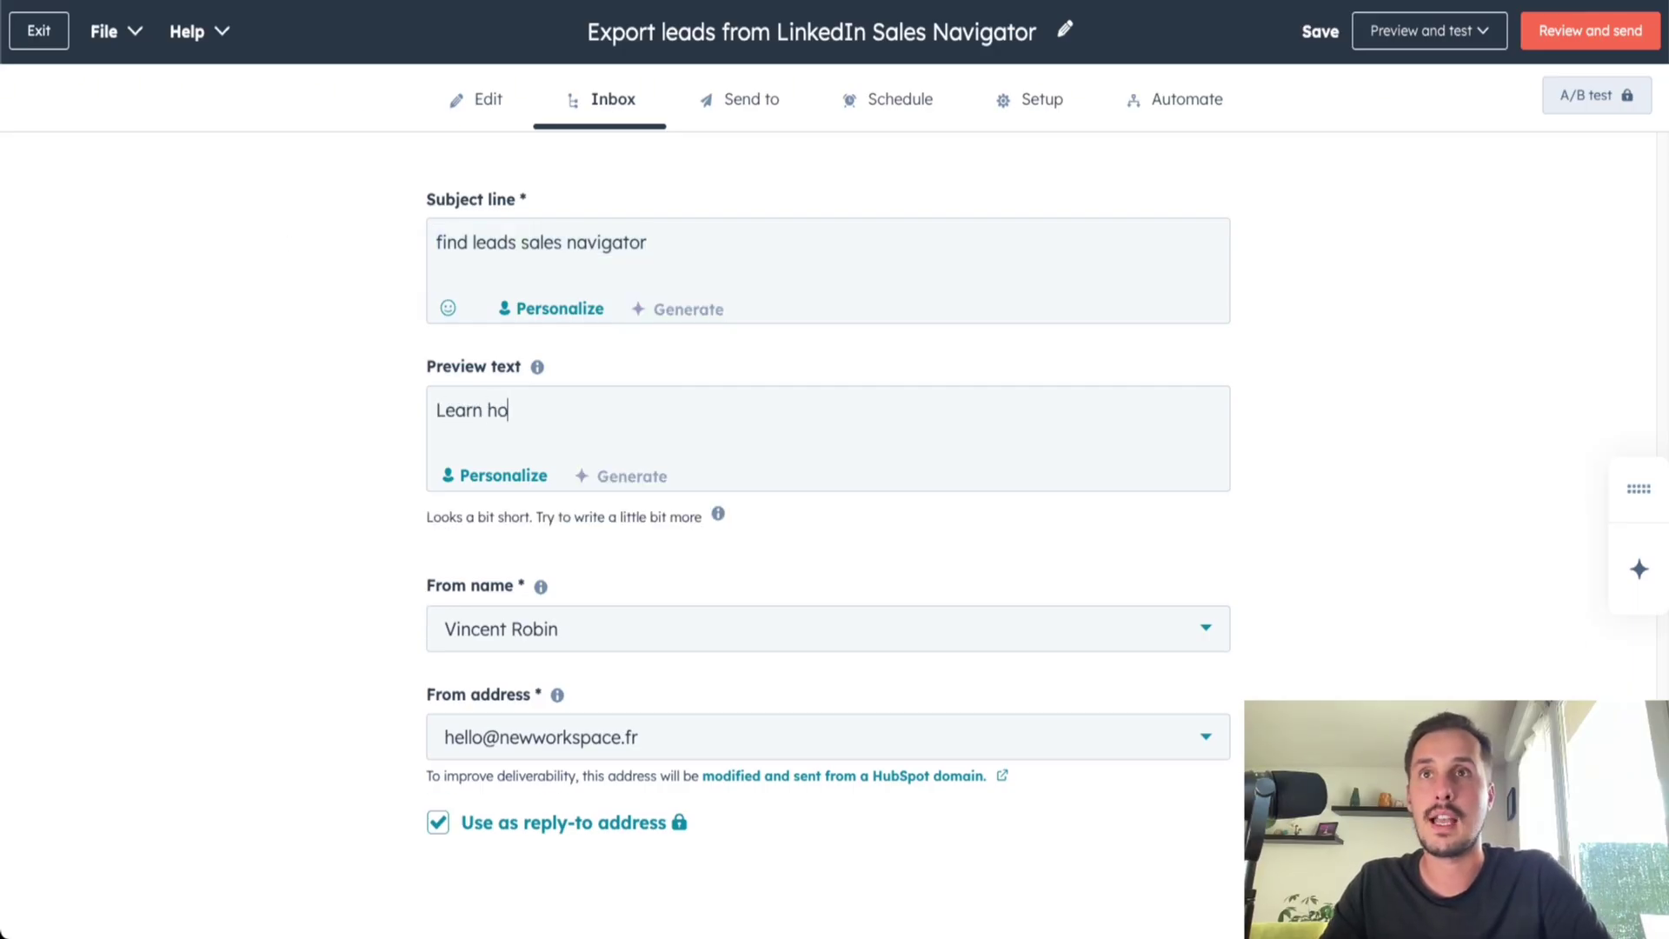
pyautogui.write('w to find leads')
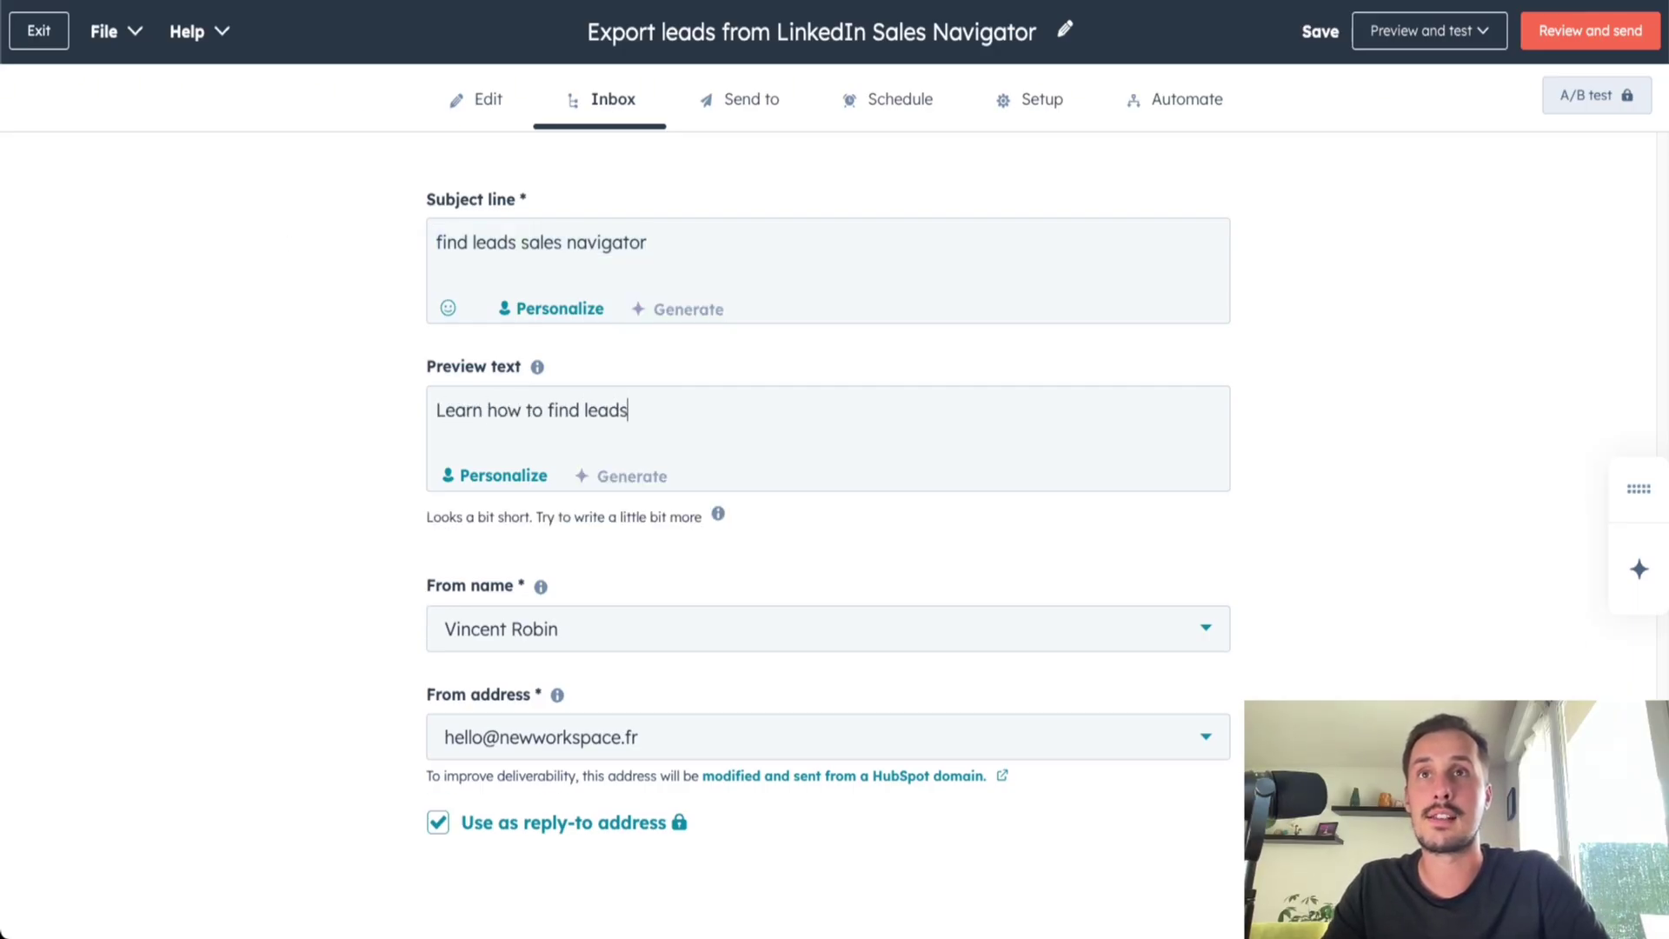
pyautogui.write(' with LinkedIn Sqale')
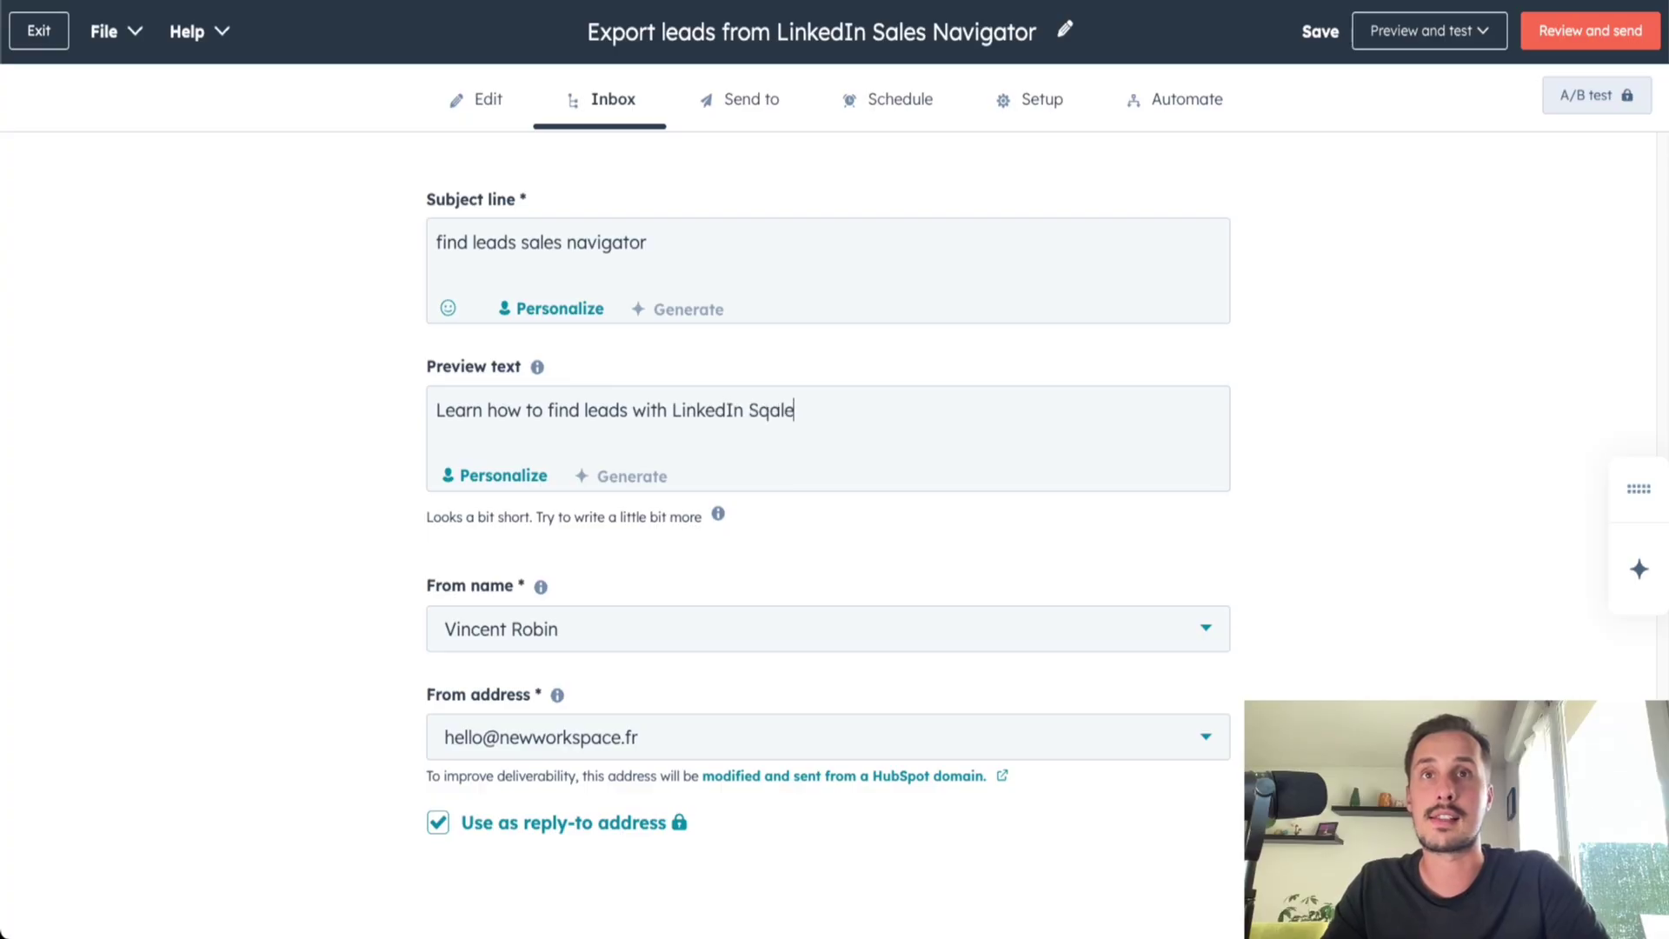
pyautogui.press('BackSpace')
pyautogui.press('BackSpace')
pyautogui.press('BackSpace')
pyautogui.press('BackSpace')
pyautogui.write('ales Navigator')
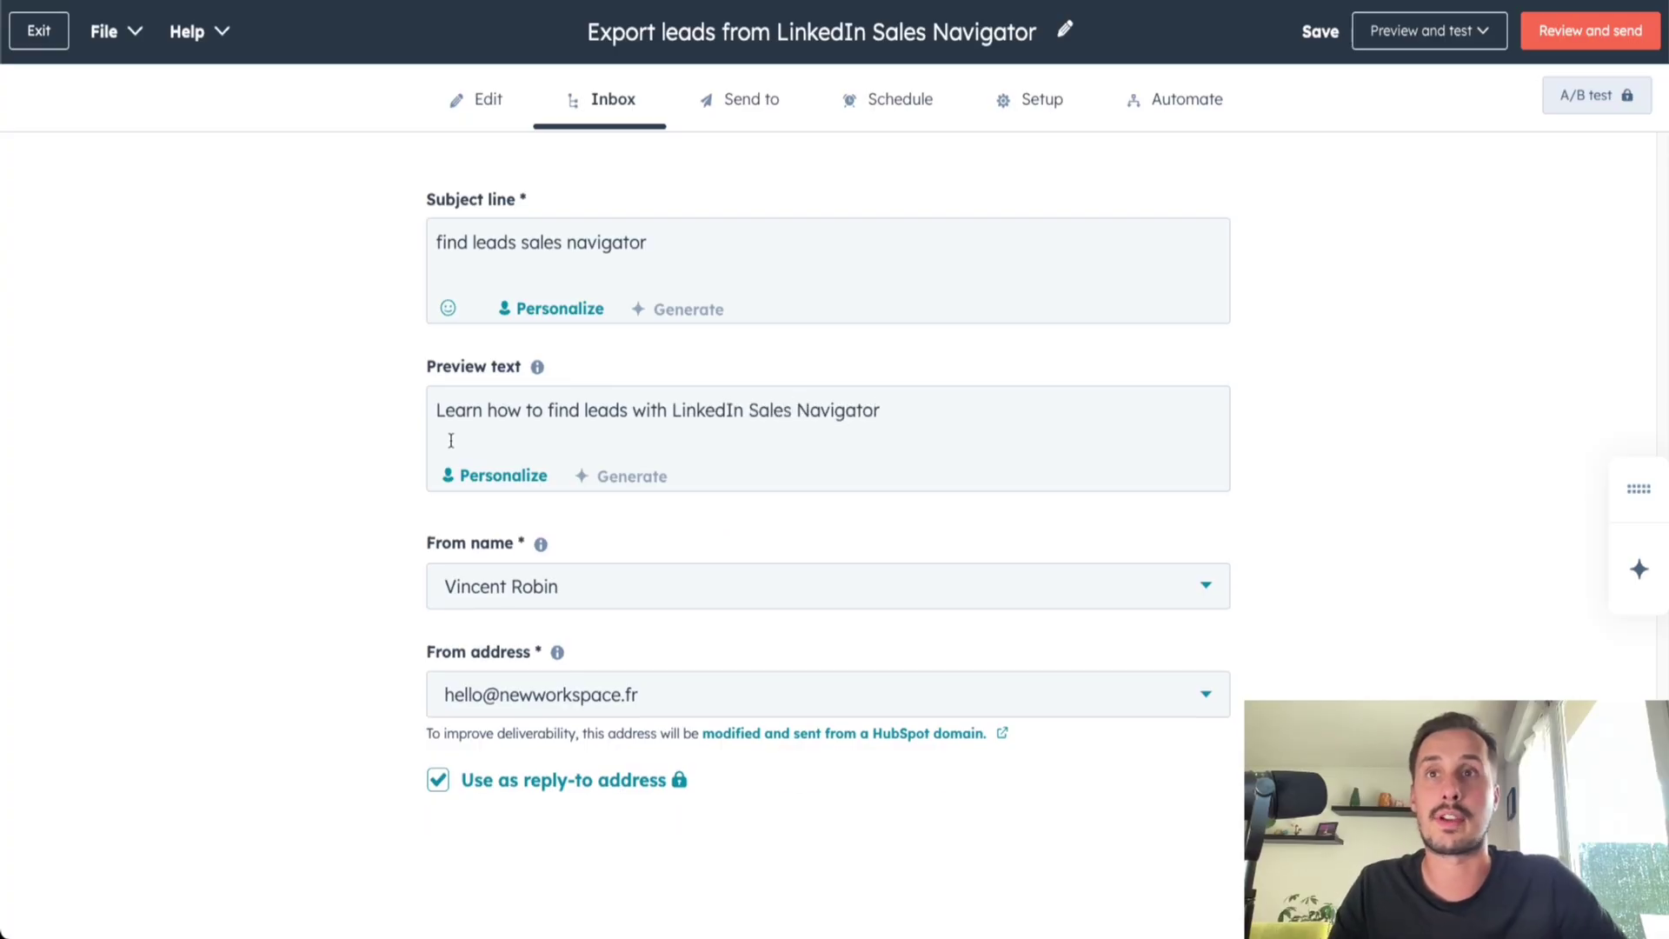
# In the email's recipient settings, set the subscription type to New videos
pyautogui.moveTo(538, 546)
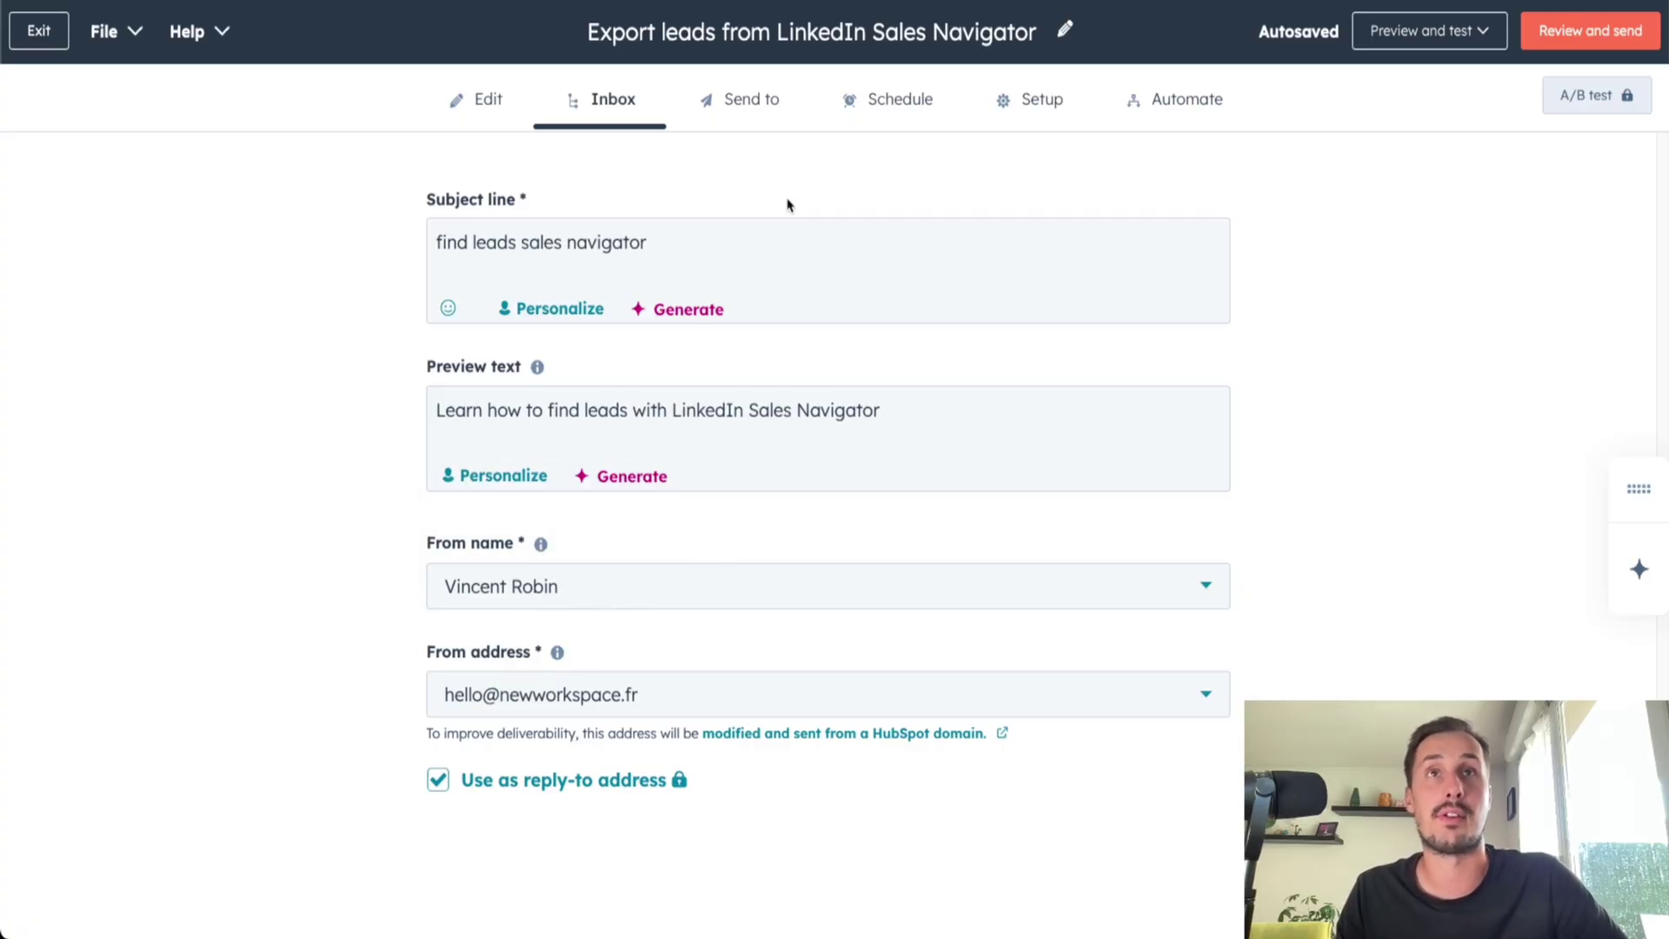
pyautogui.click(752, 110)
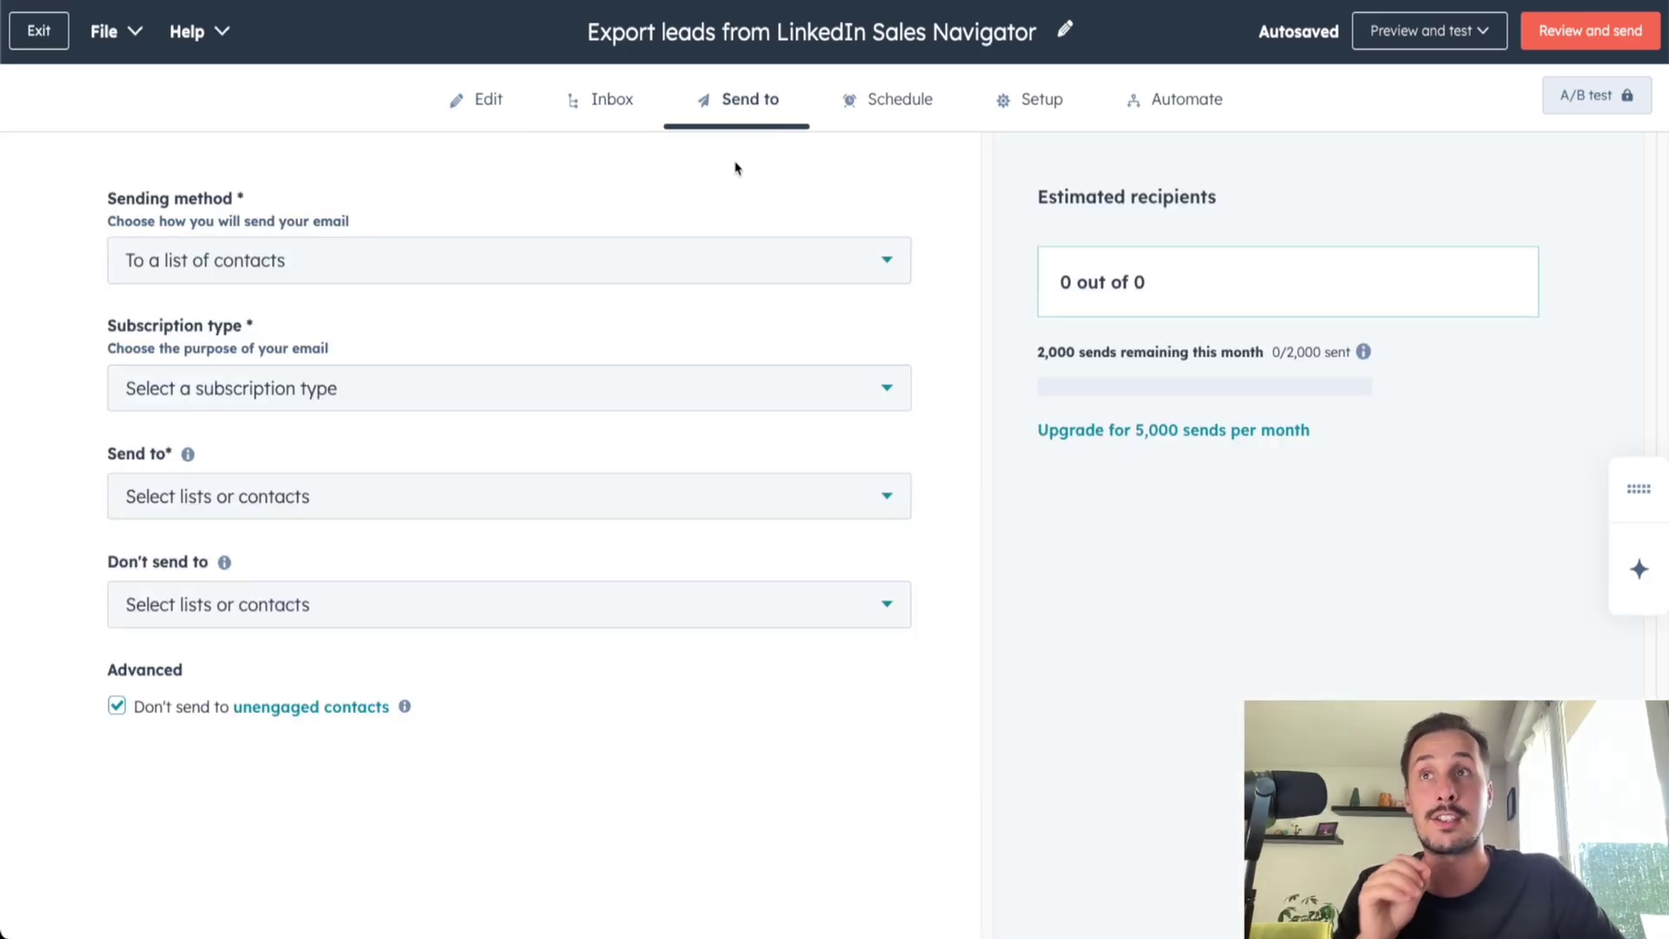
pyautogui.moveTo(75, 199); pyautogui.dragTo(315, 205)
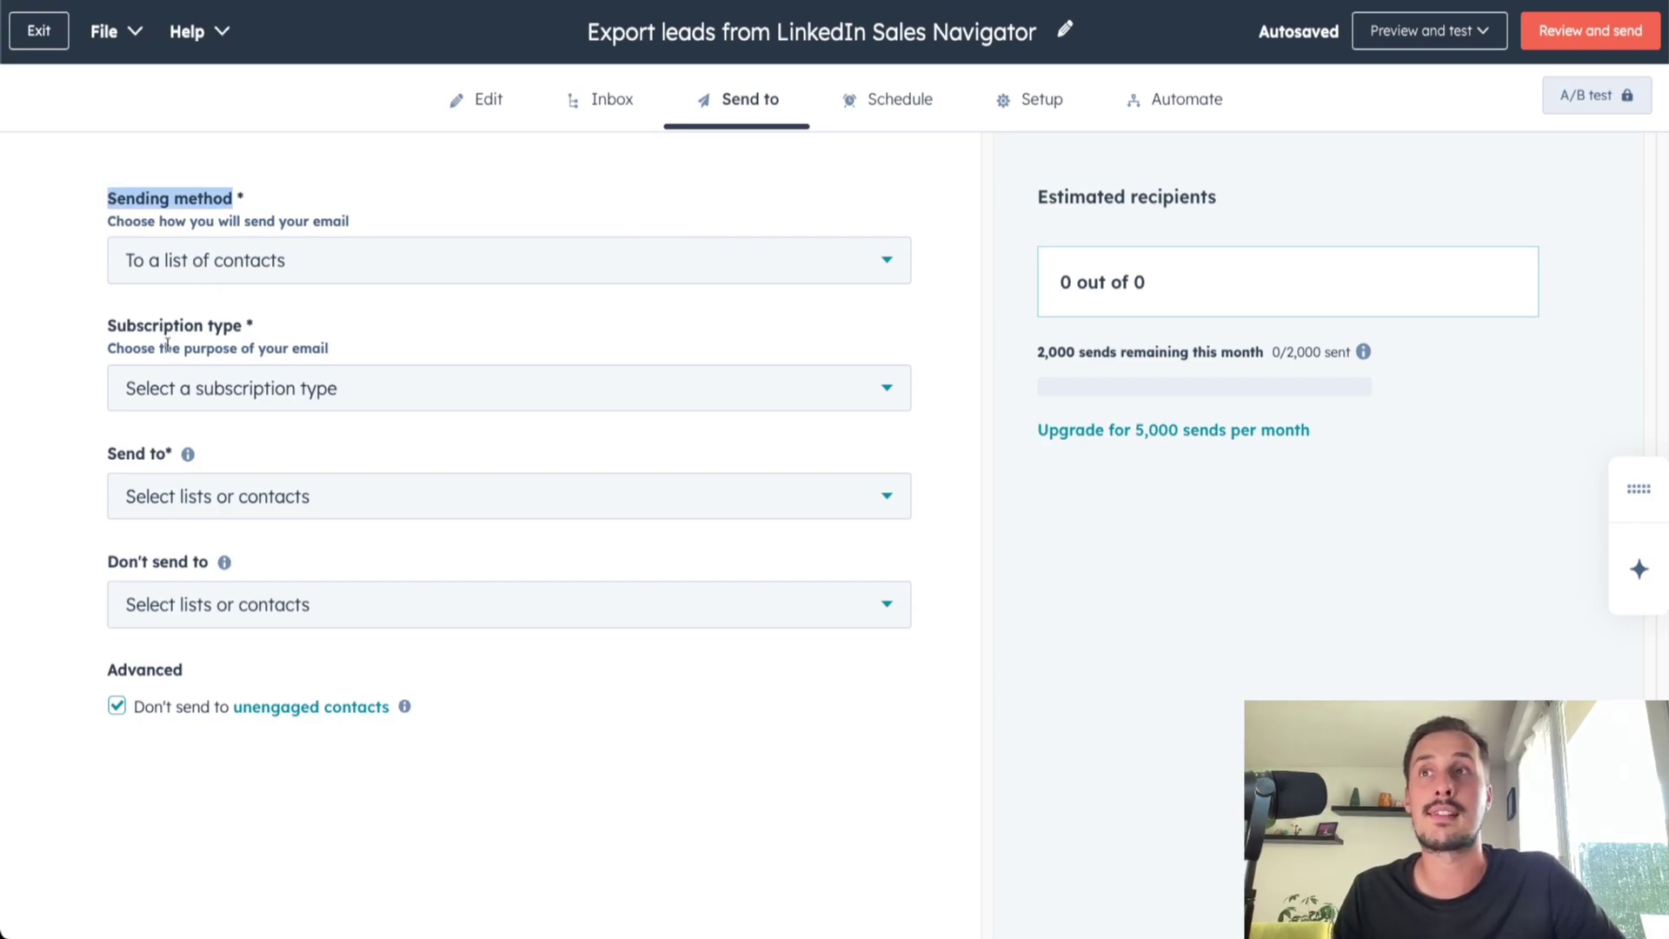
pyautogui.moveTo(80, 328); pyautogui.dragTo(246, 329)
pyautogui.click(342, 329)
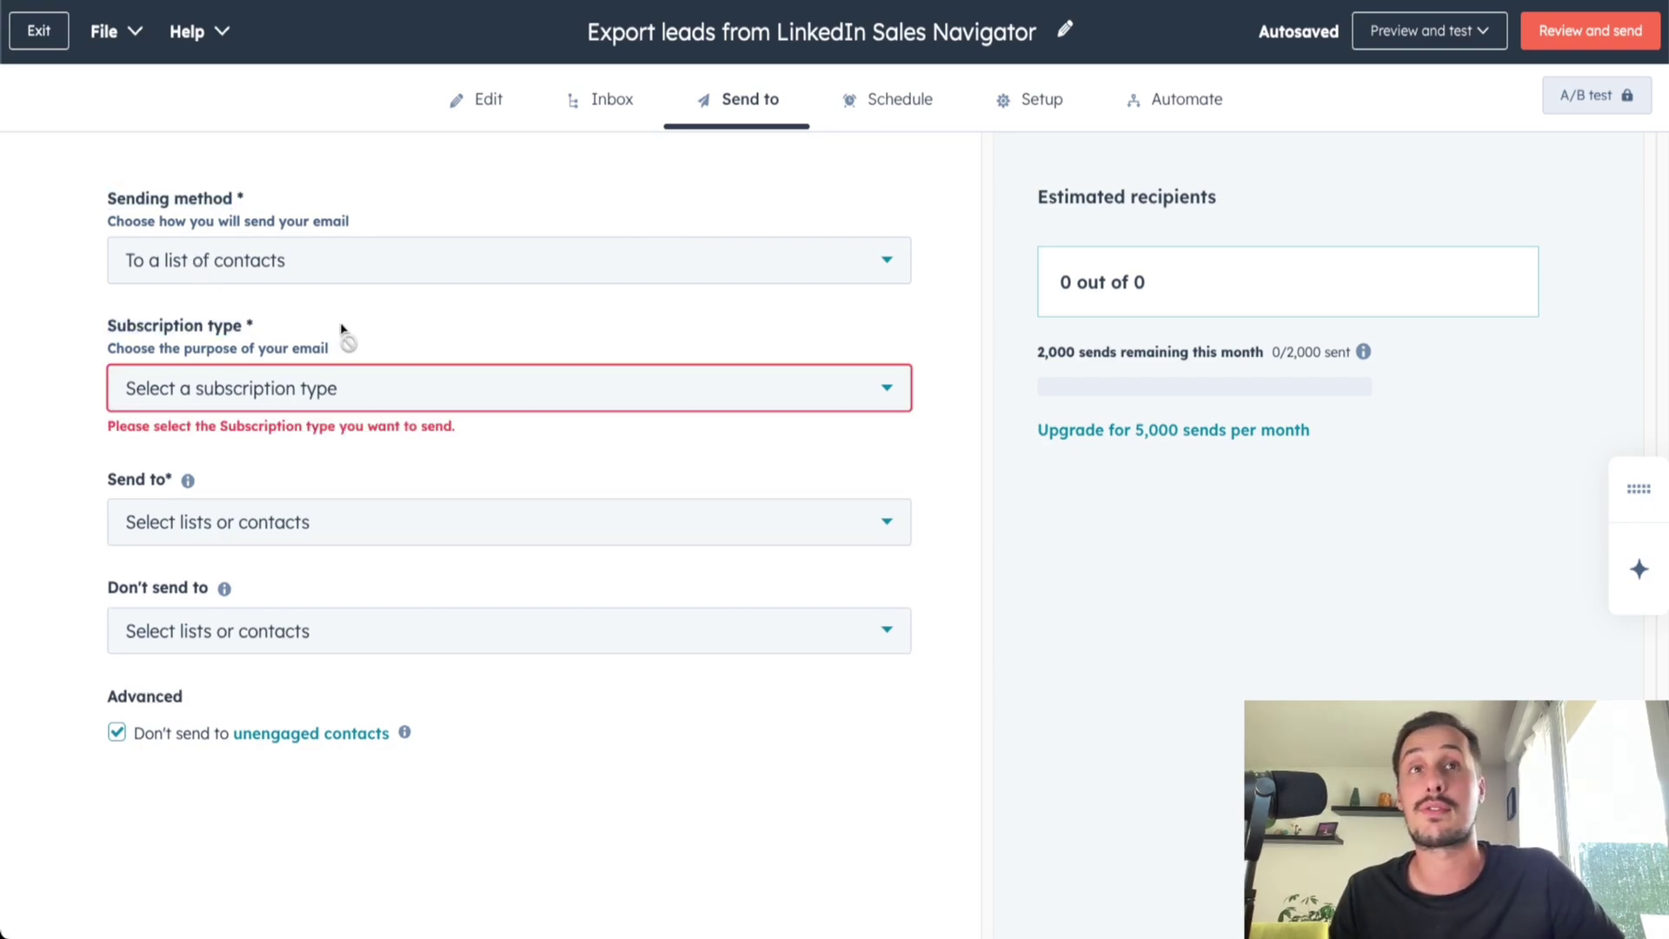
pyautogui.click(384, 387)
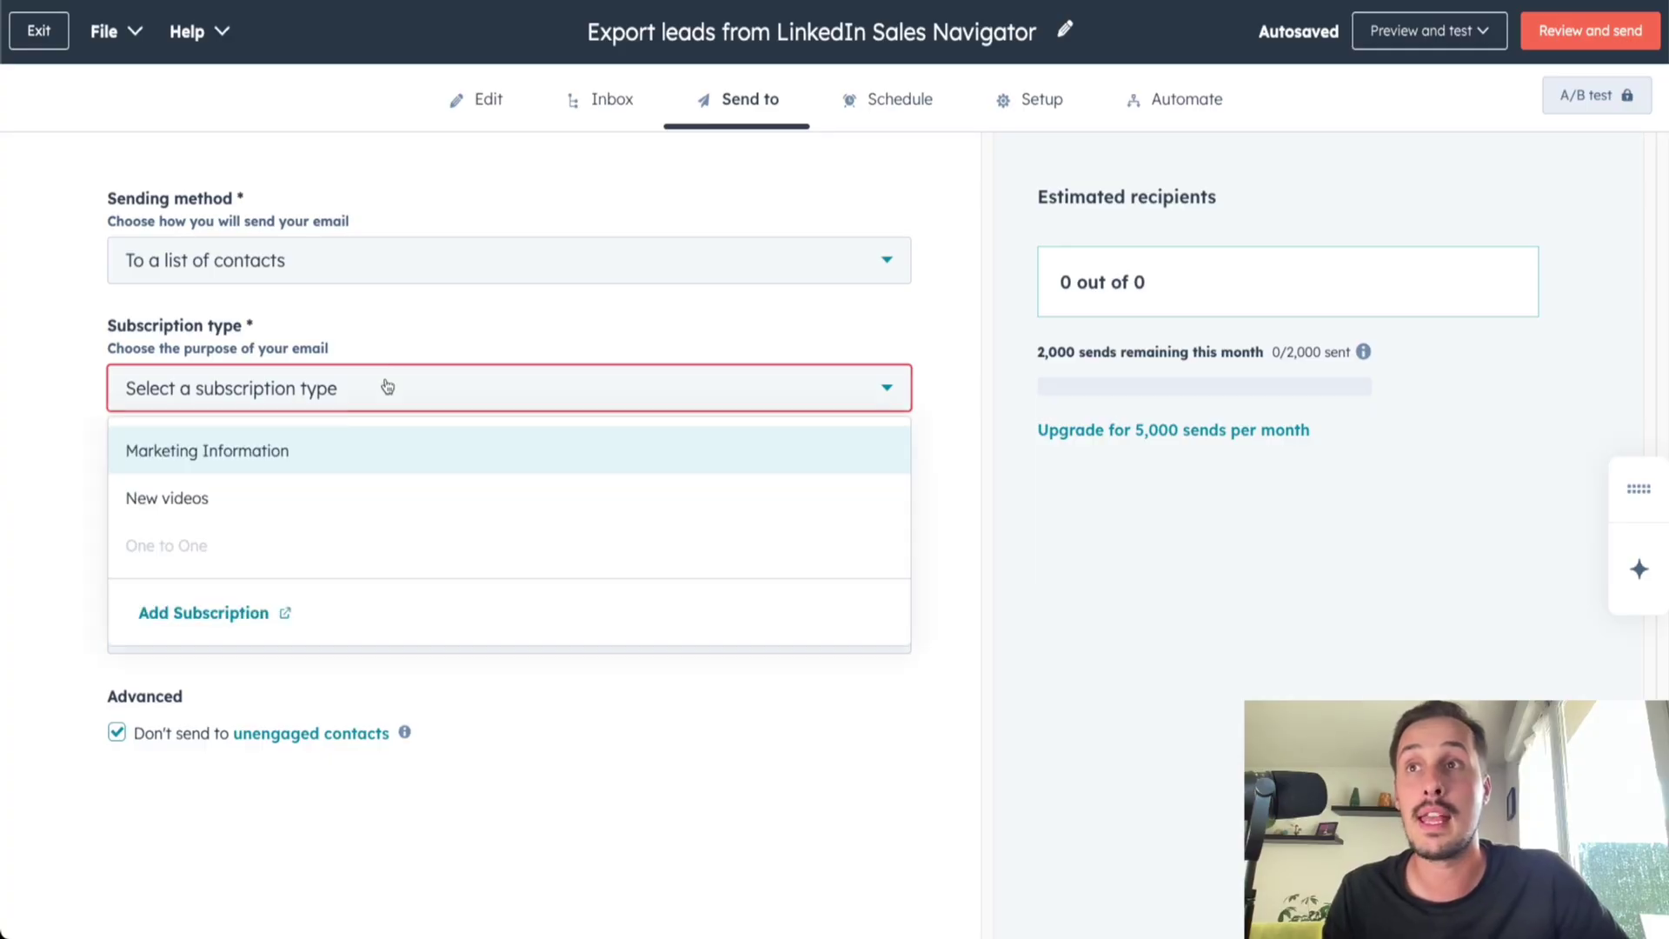
pyautogui.click(230, 509)
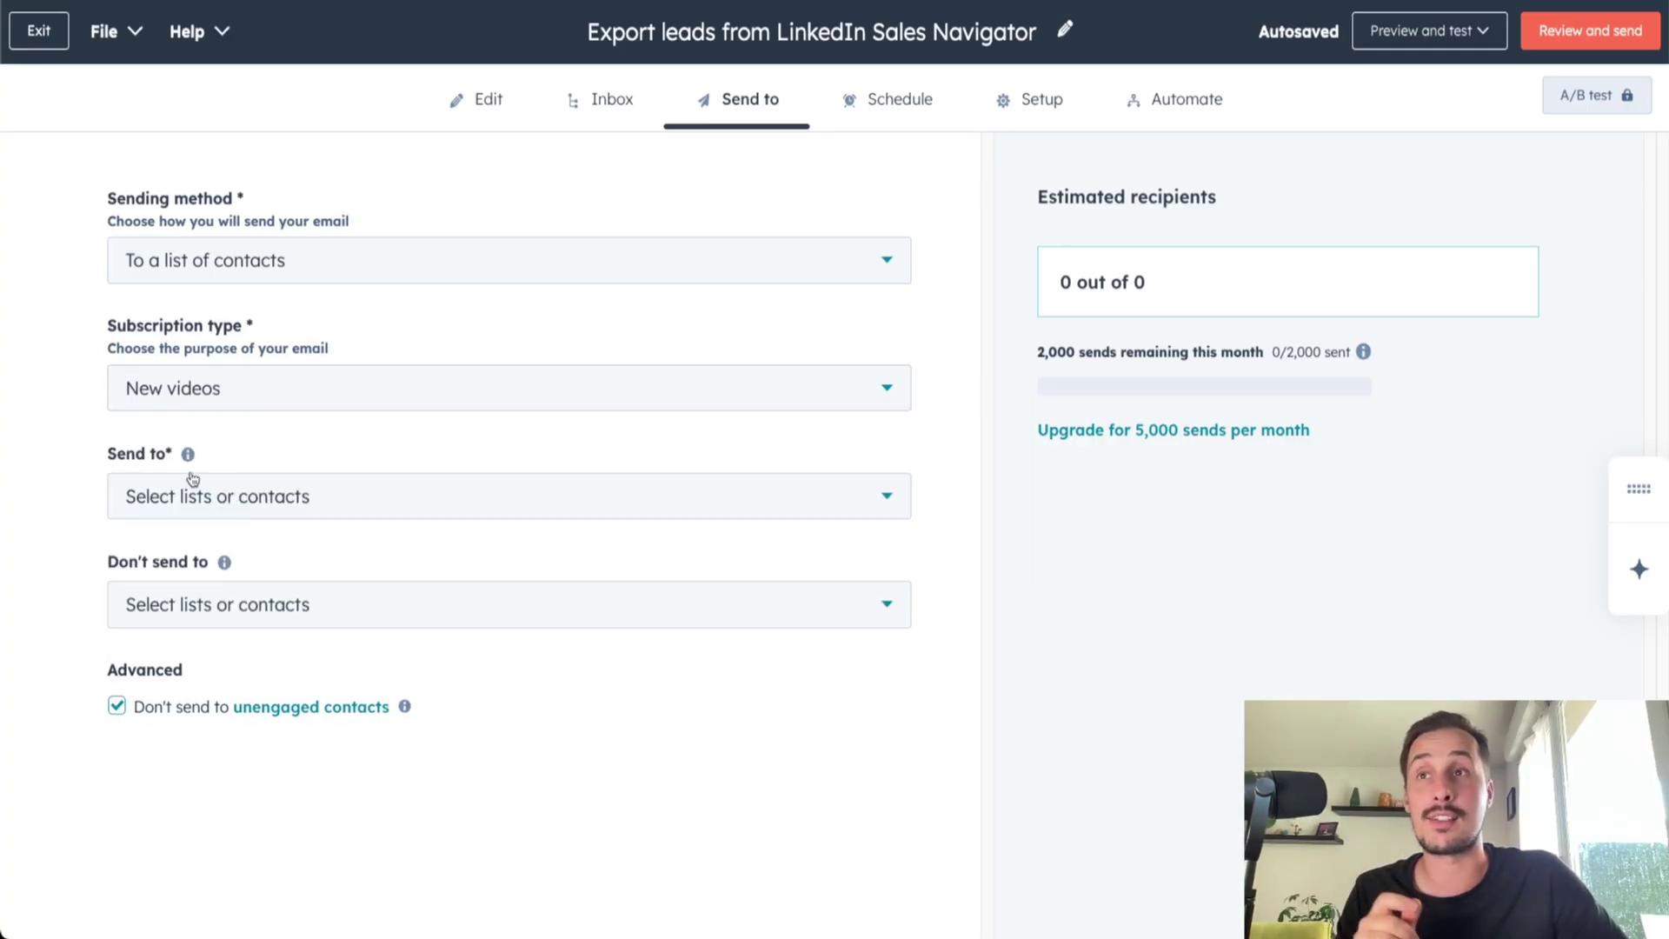
# Search for your own contact by first name and add its business e-mail entry as the email's only recipient
pyautogui.click(256, 515)
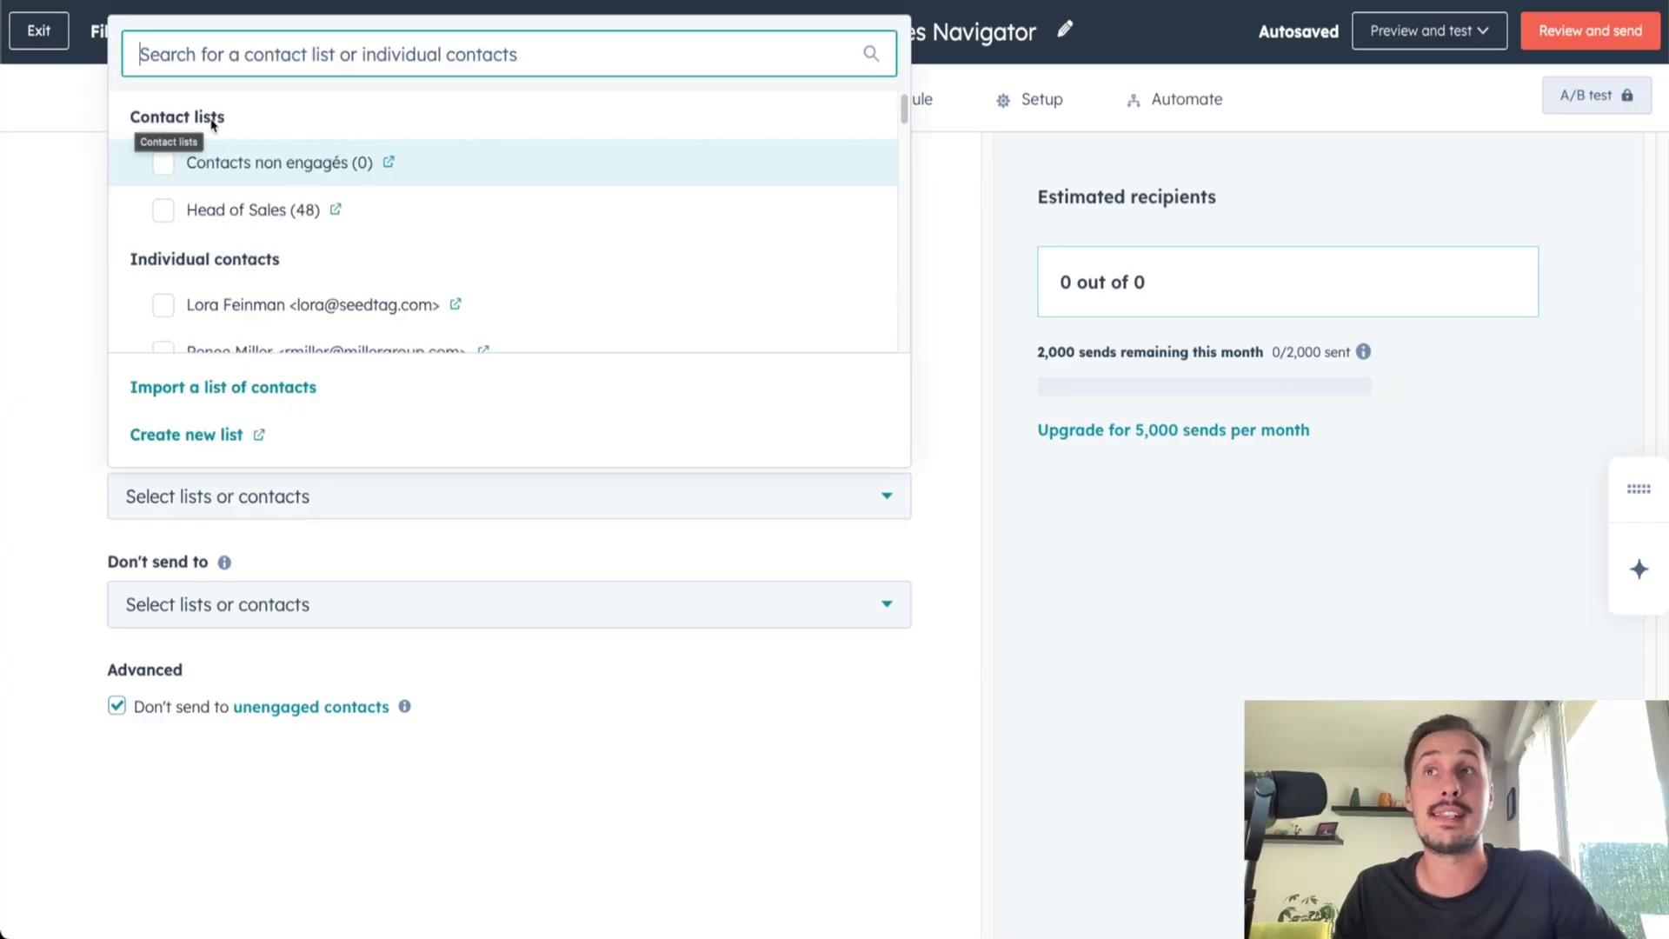
pyautogui.scroll(-1, 208, 209)
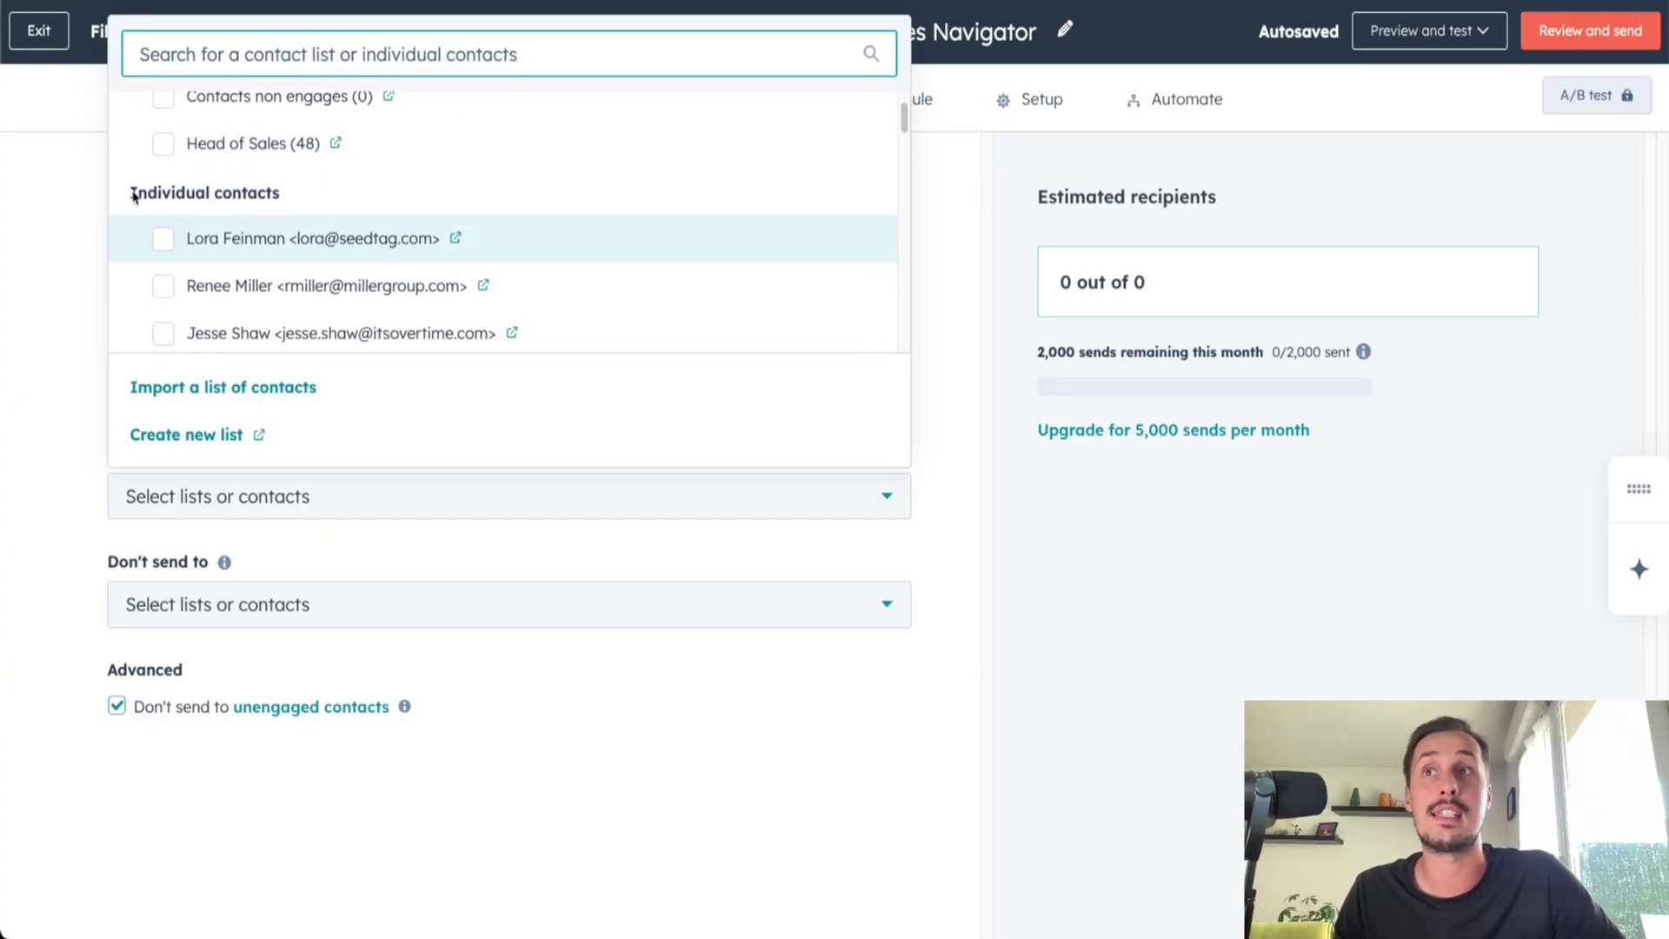
pyautogui.scroll(1, 290, 201)
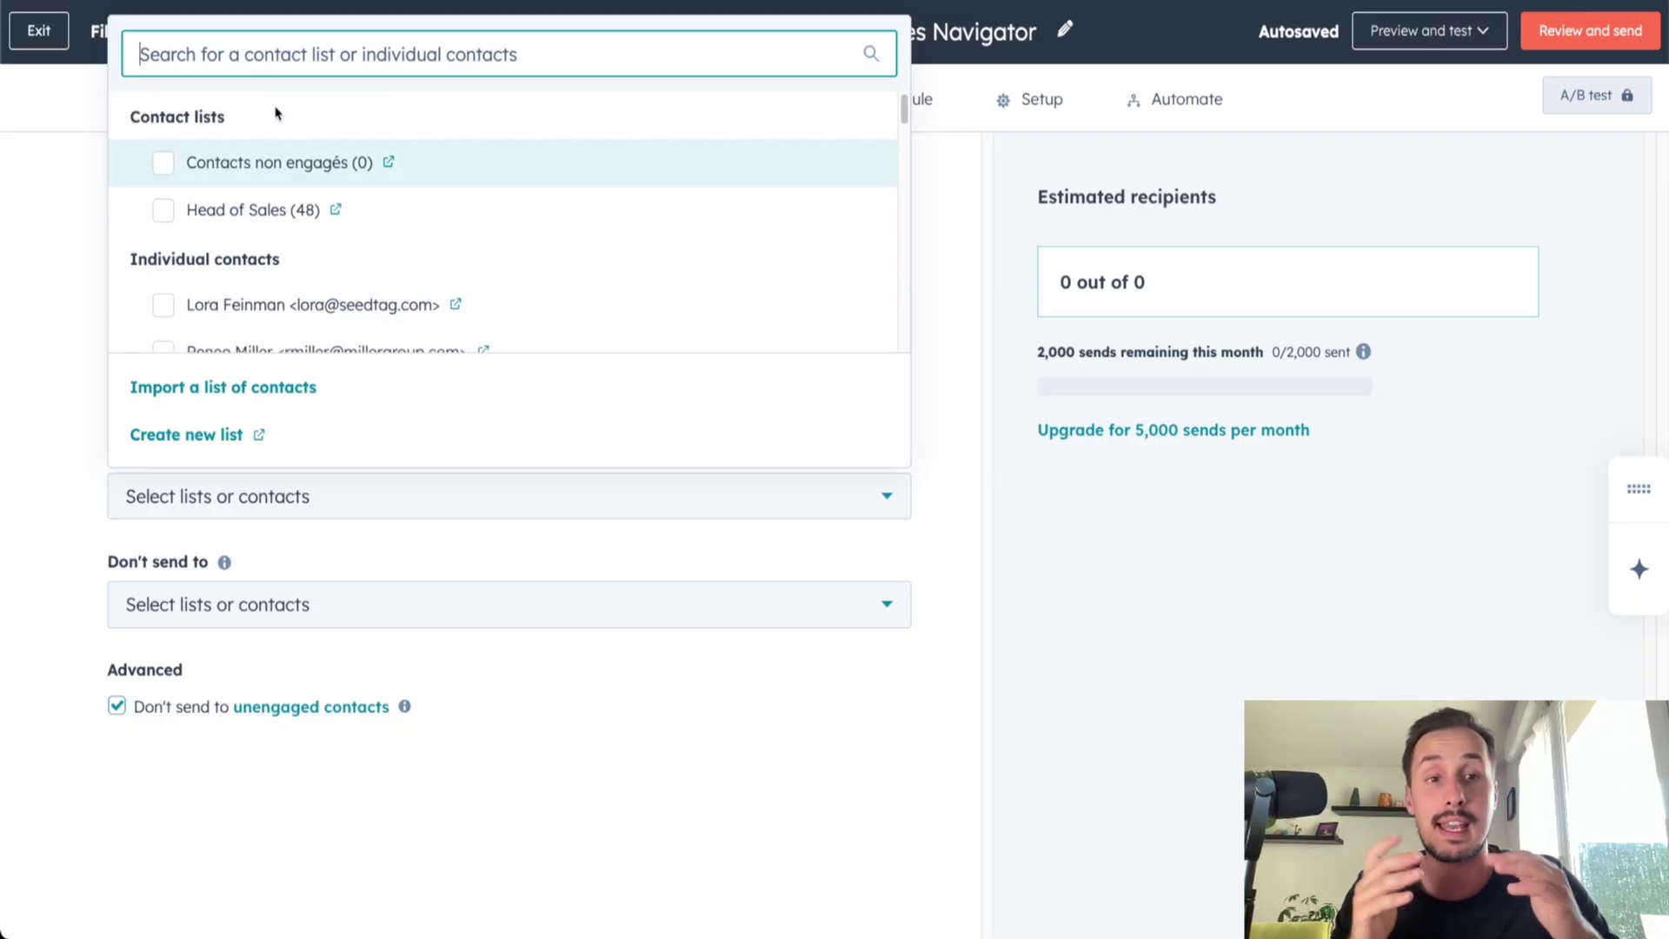
pyautogui.write('vincent')
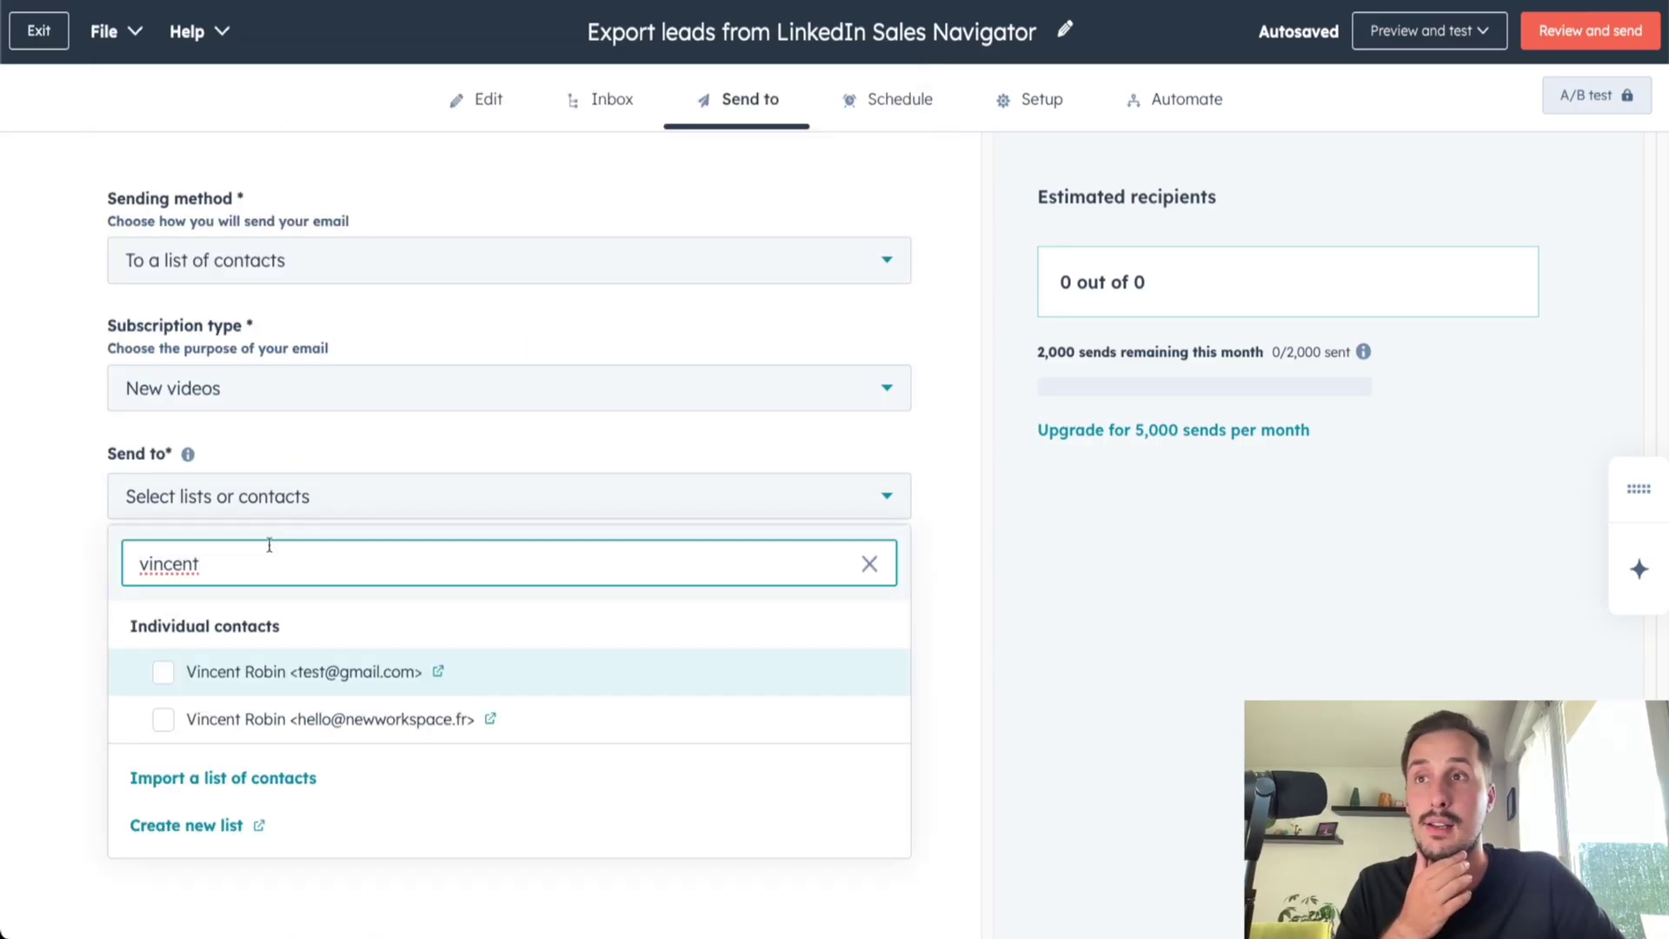
pyautogui.click(165, 721)
pyautogui.click(380, 505)
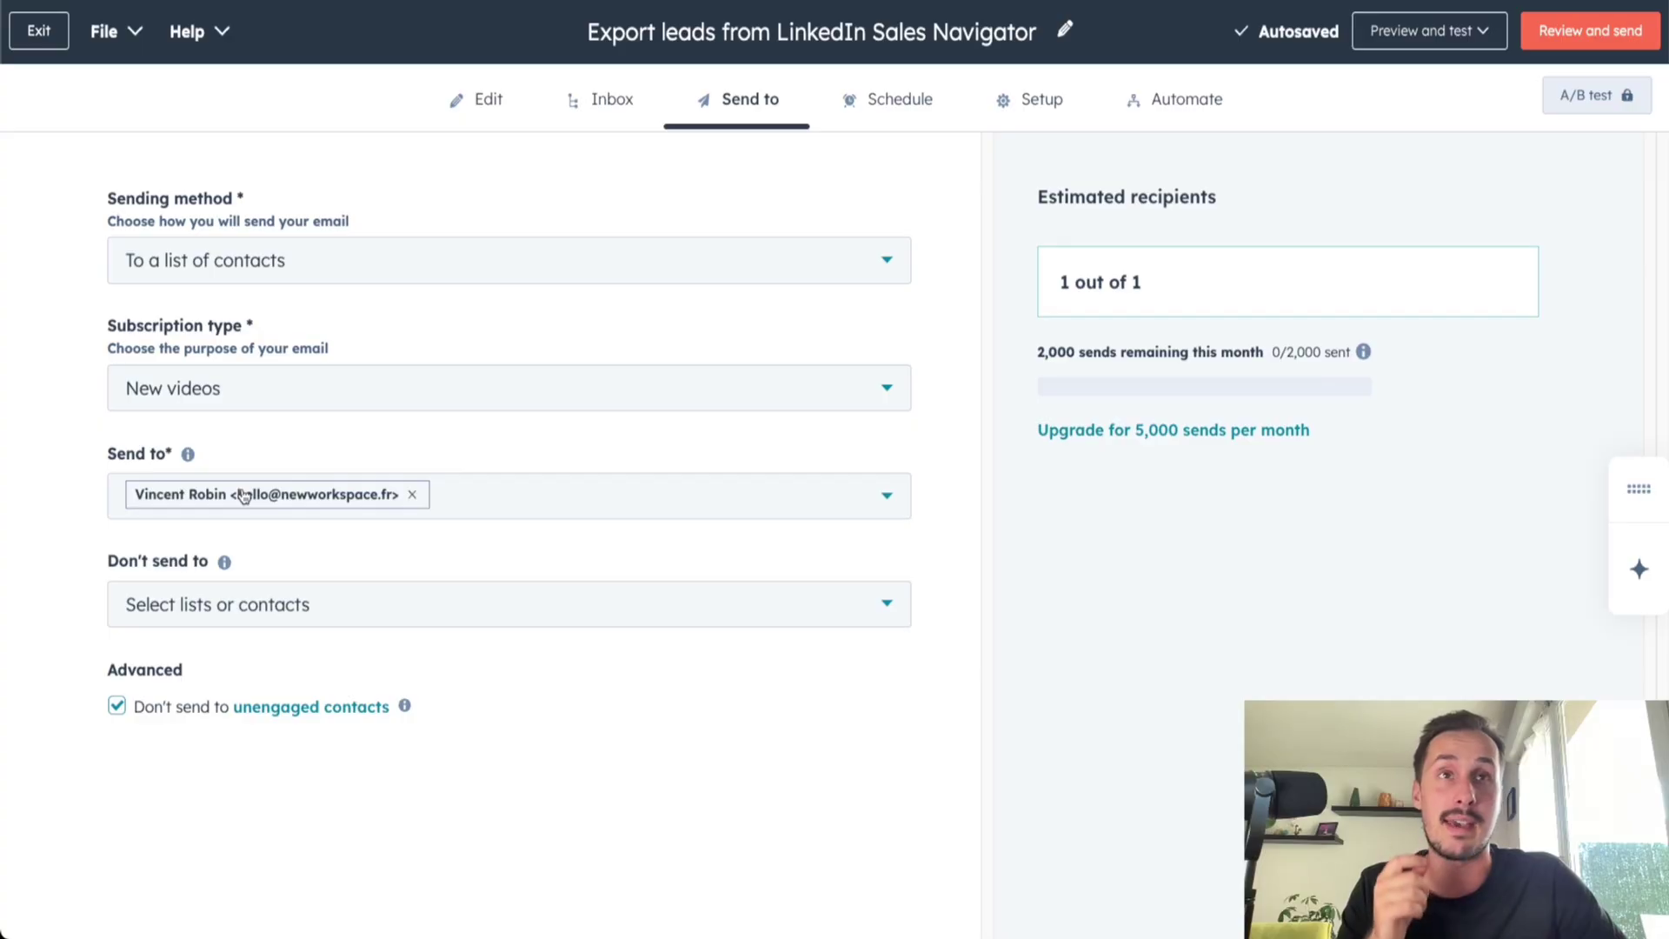
pyautogui.moveTo(78, 548); pyautogui.dragTo(188, 673)
pyautogui.click(182, 698)
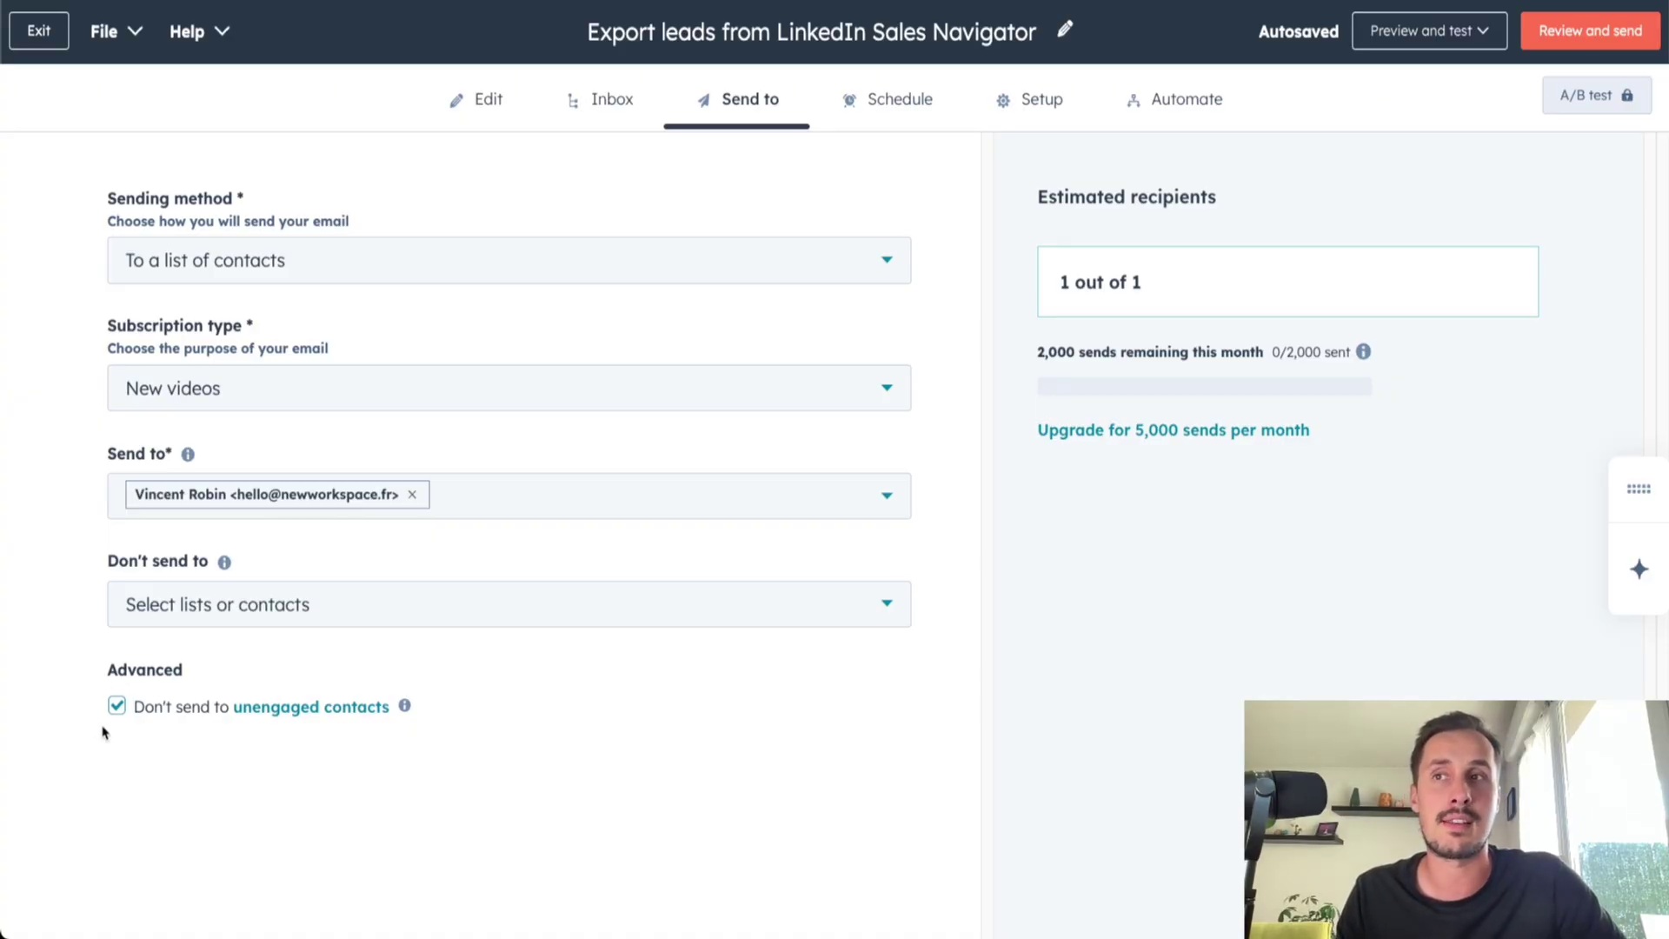
# Check the options for scheduling the email for later and return the send time to Send now
pyautogui.click(895, 107)
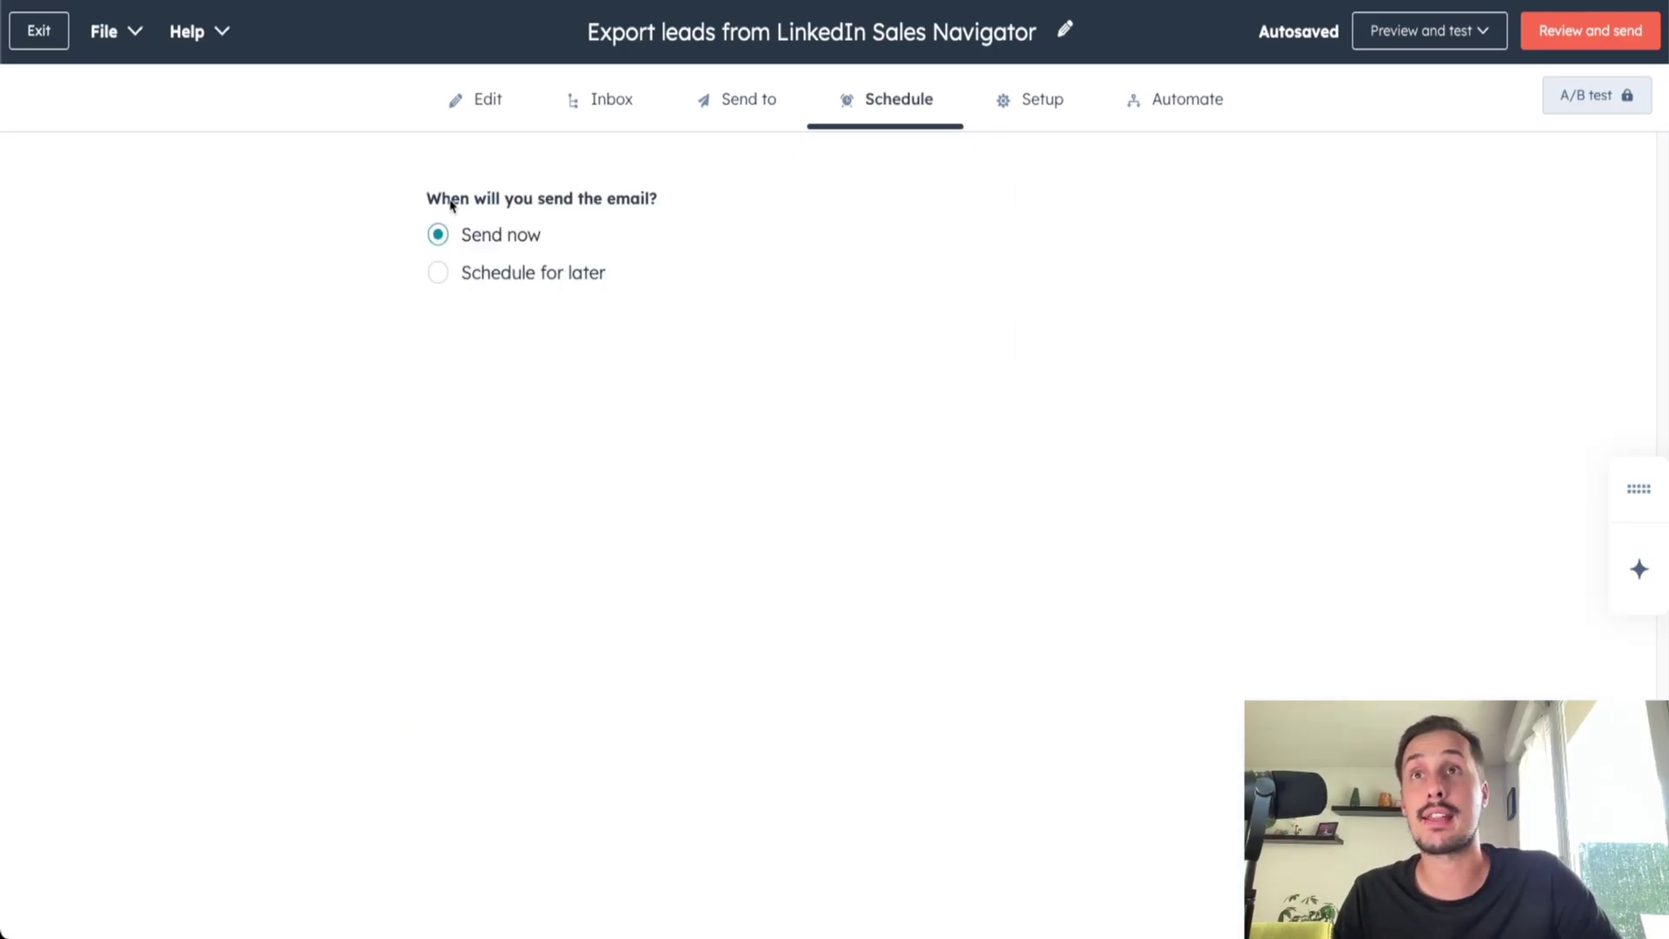
pyautogui.click(440, 276)
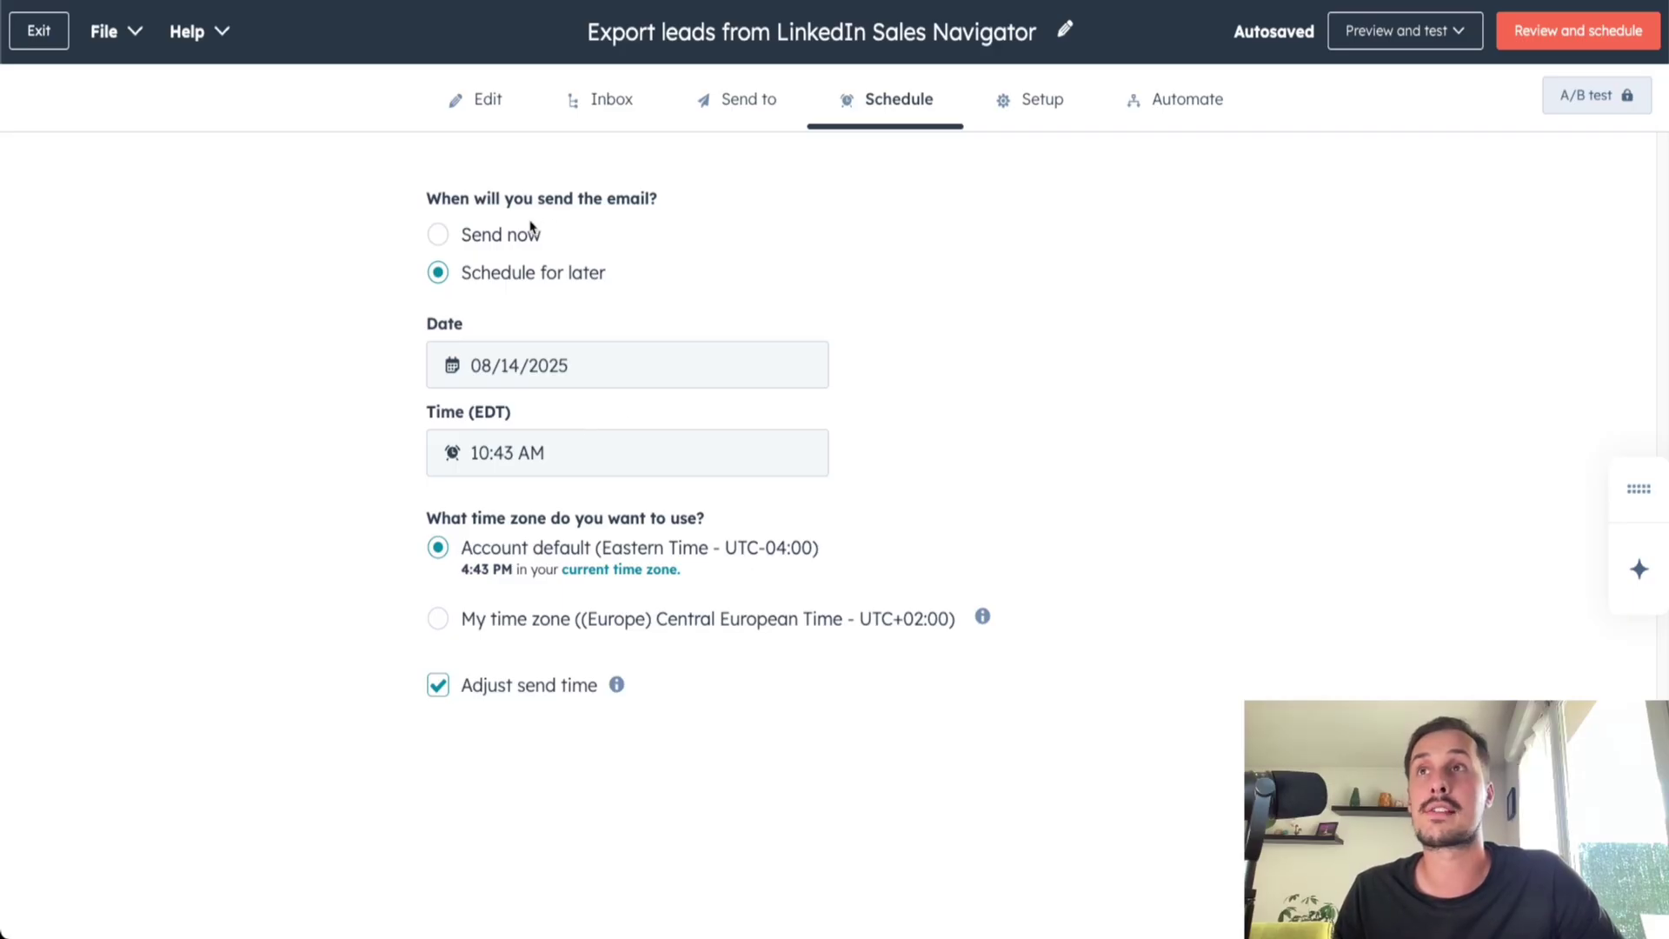
pyautogui.click(476, 237)
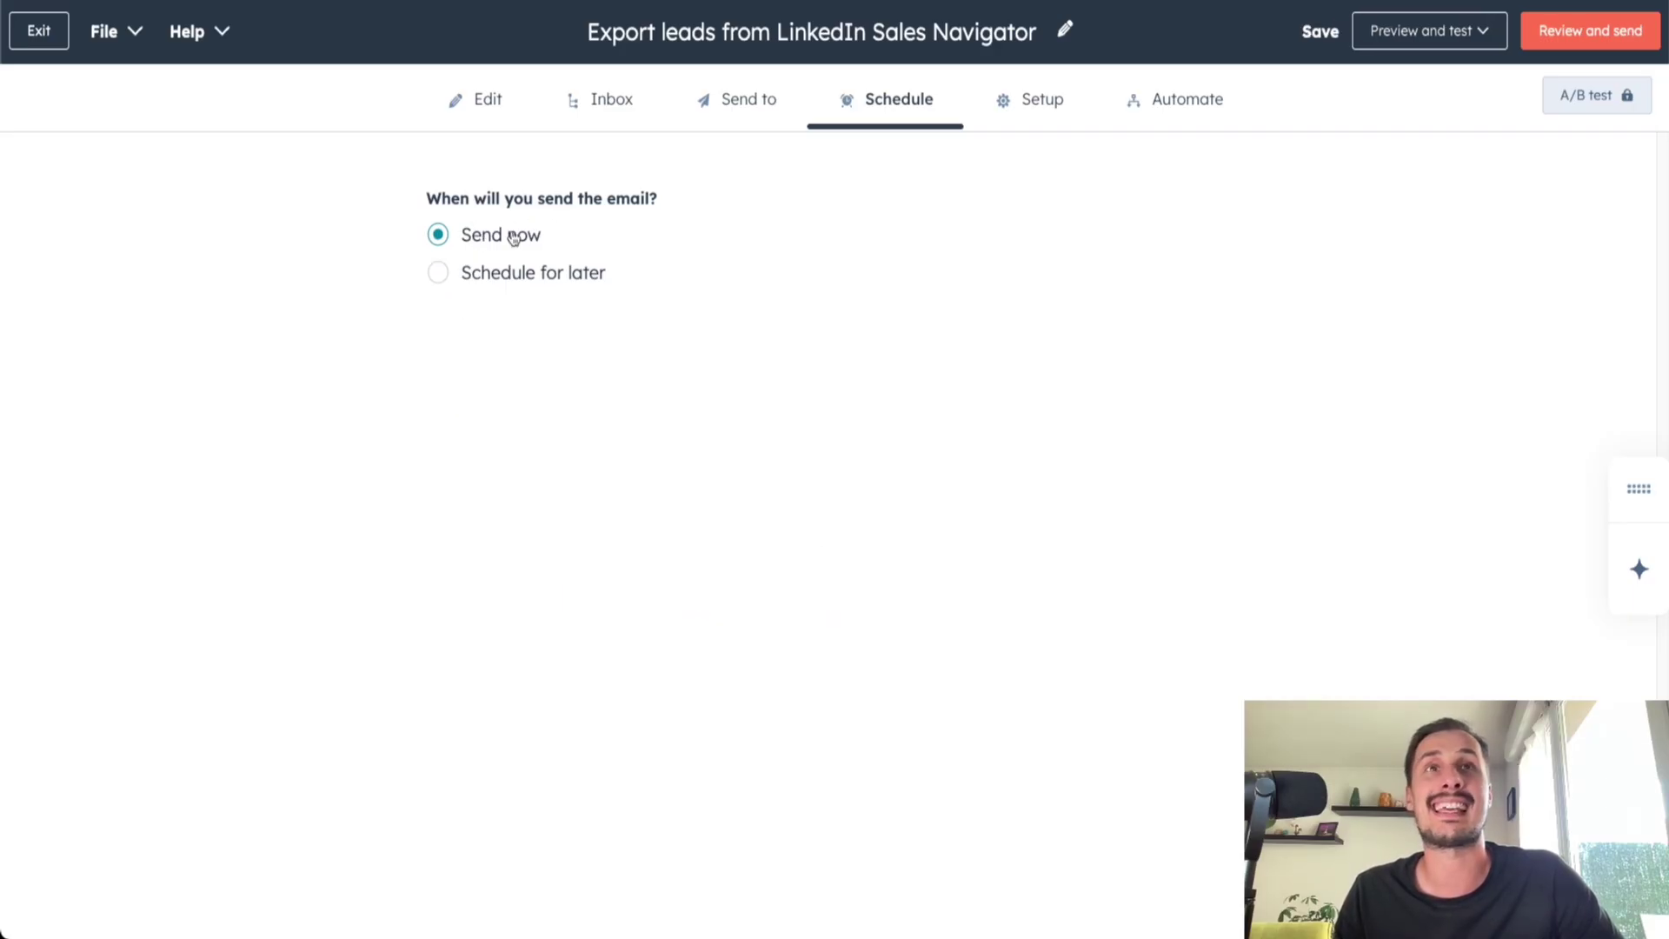
# Examine the email's internal name and template settings in its setup, and check the automation section
pyautogui.click(1043, 111)
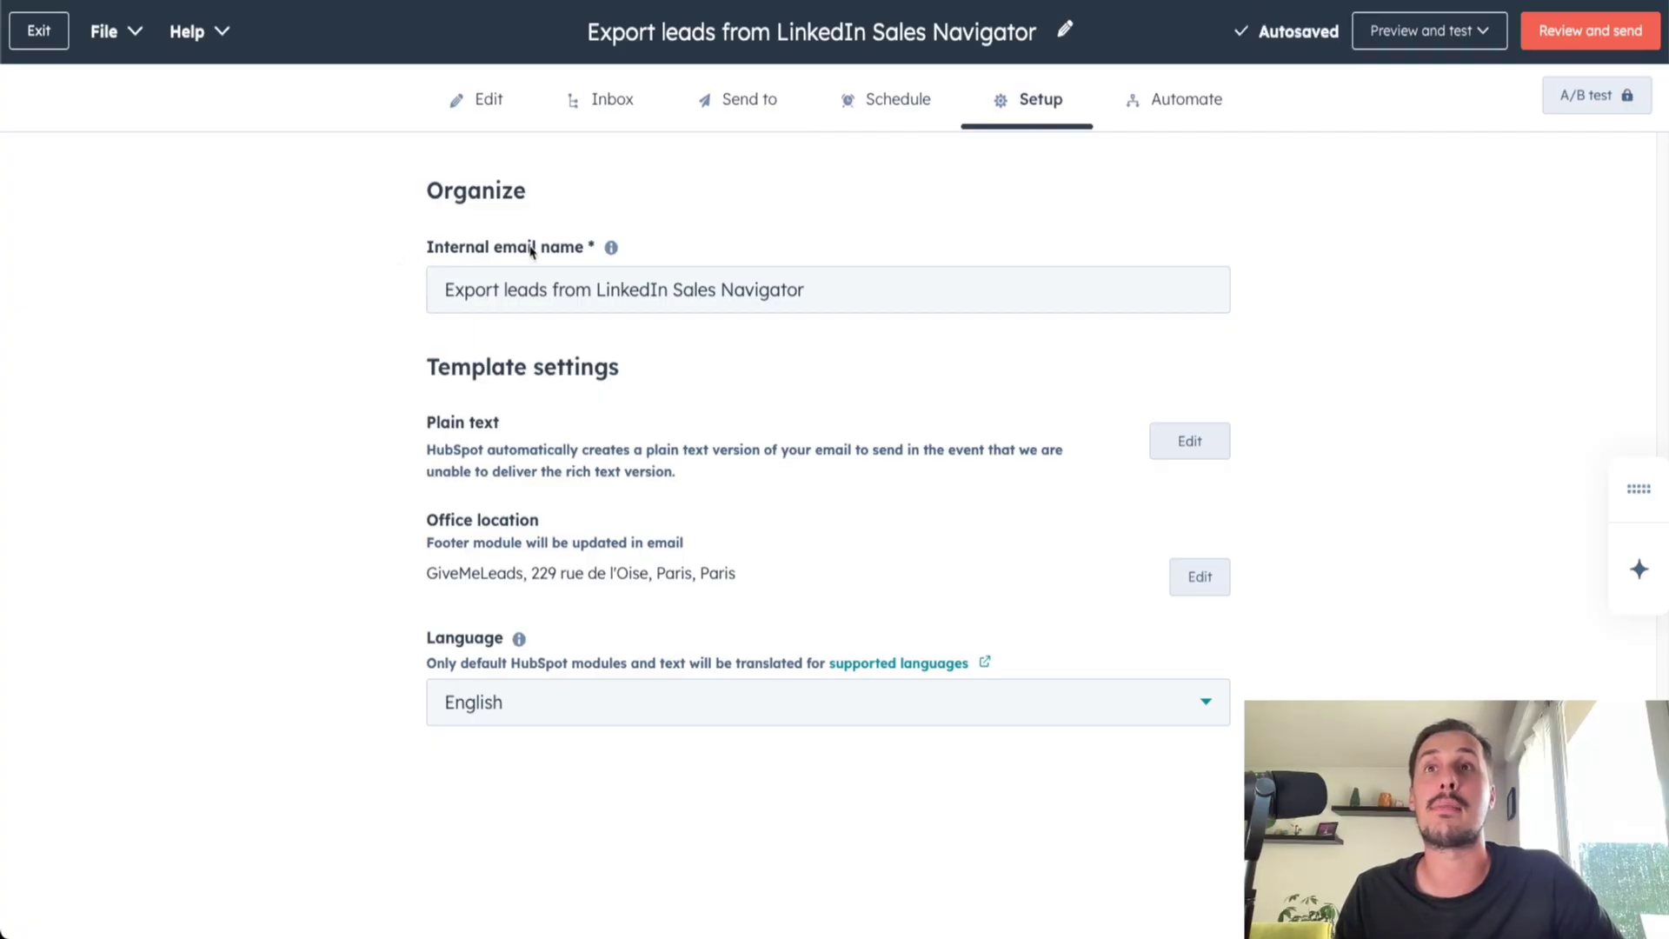
pyautogui.click(492, 289)
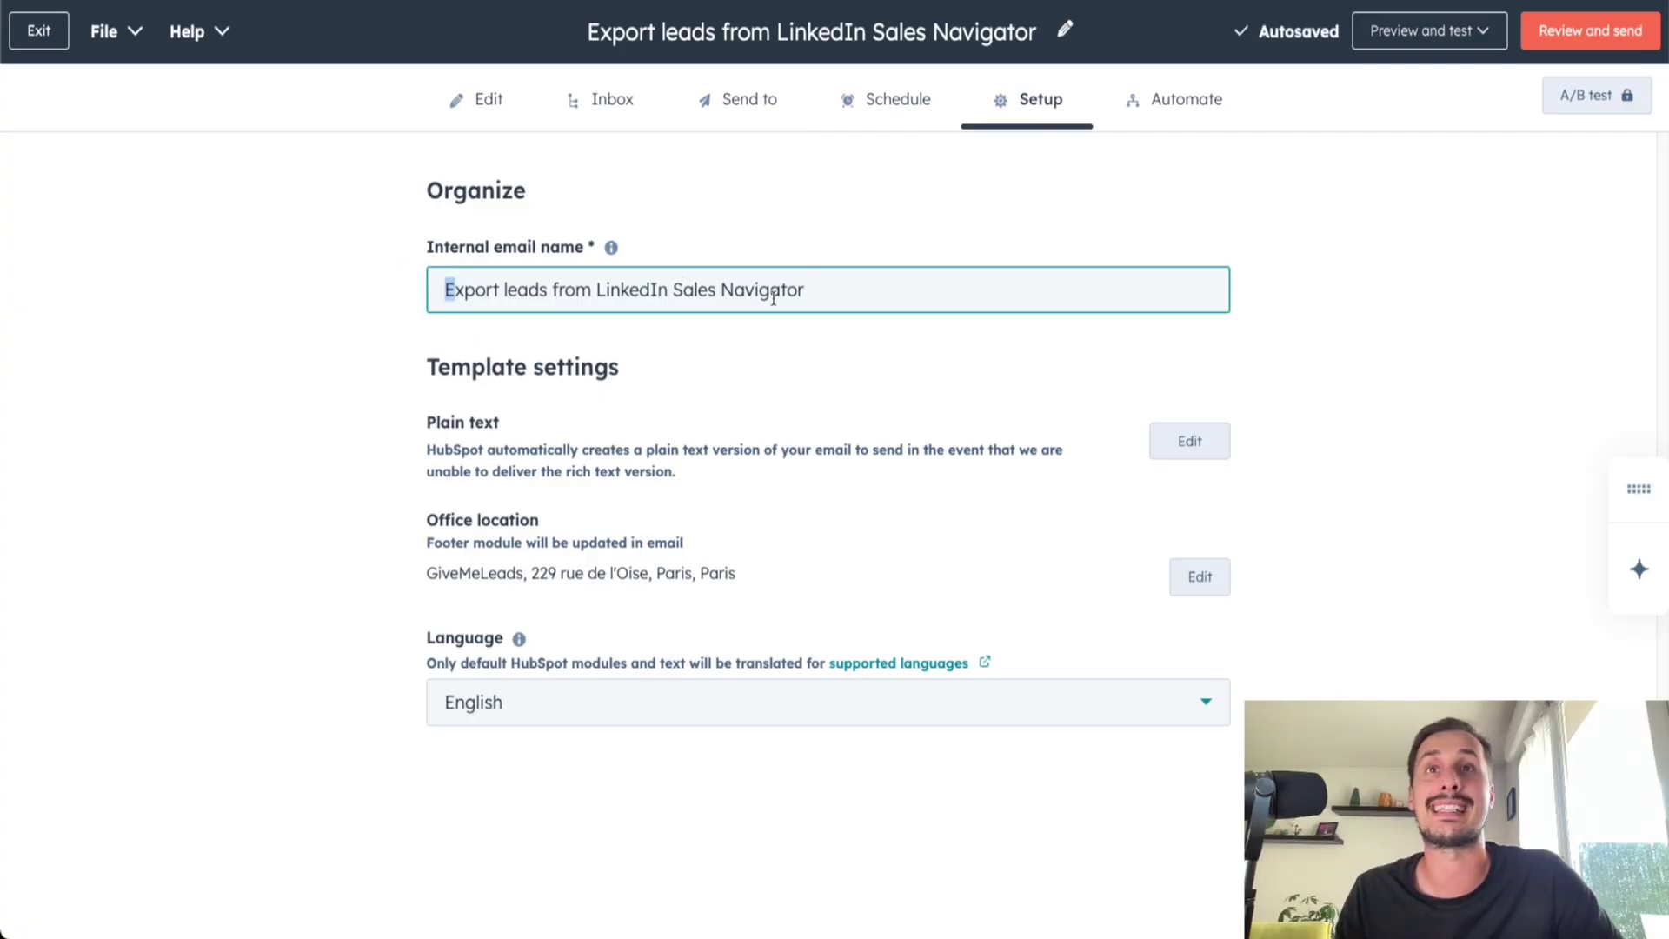
pyautogui.click(817, 186)
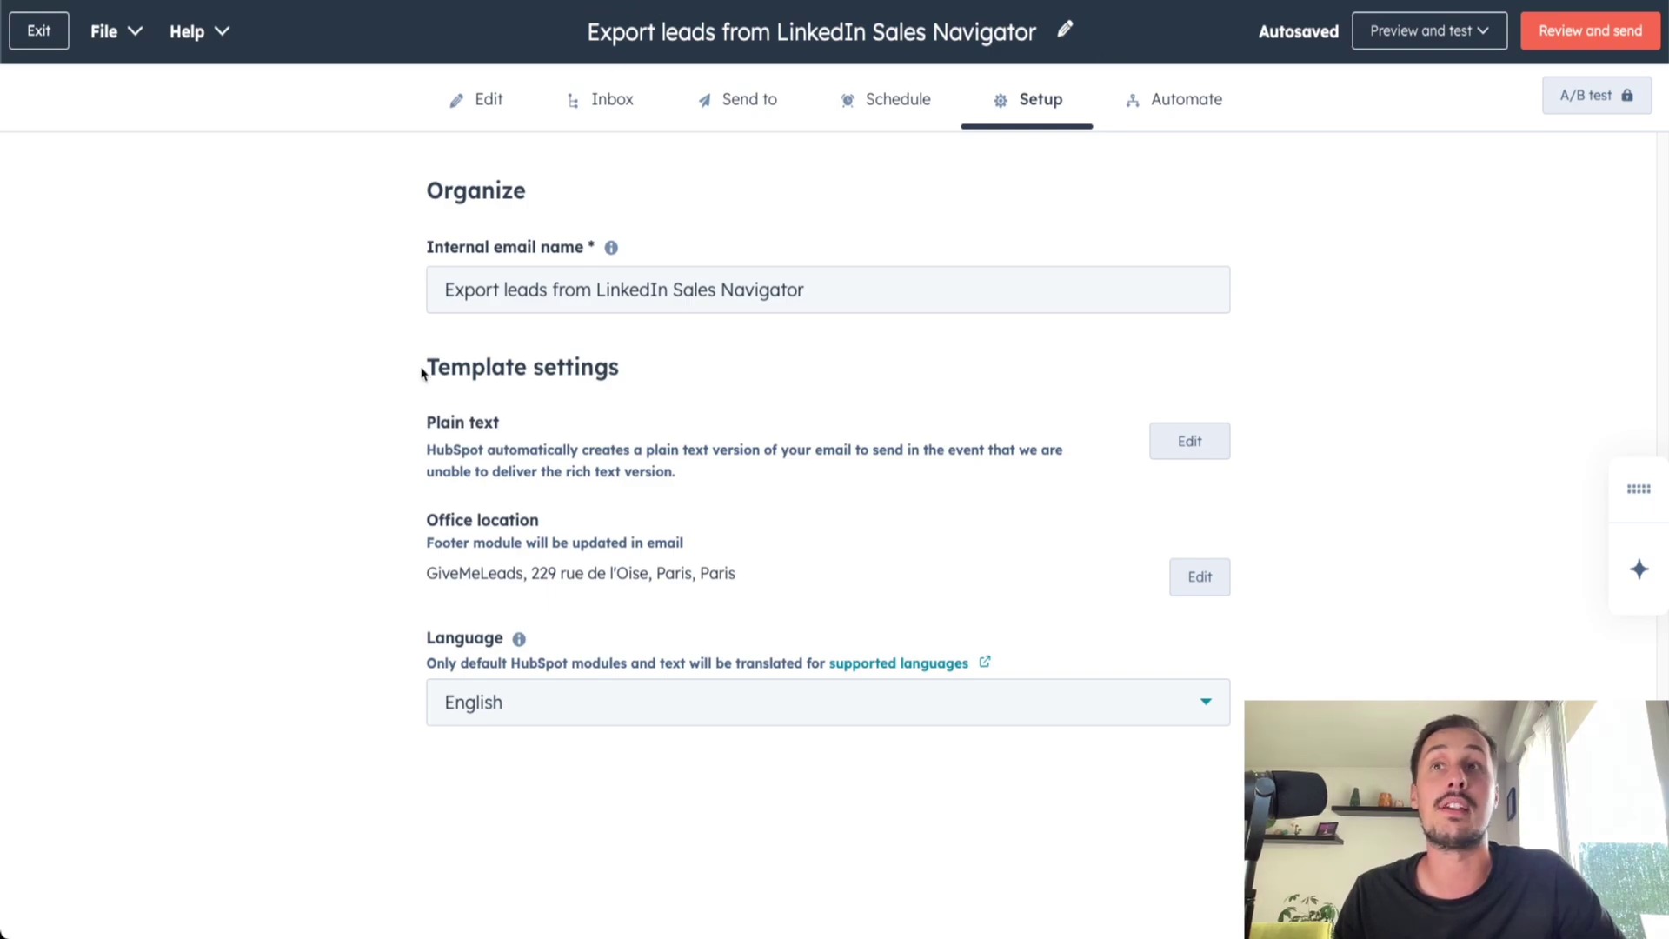
pyautogui.moveTo(424, 372); pyautogui.dragTo(694, 383)
pyautogui.click(695, 383)
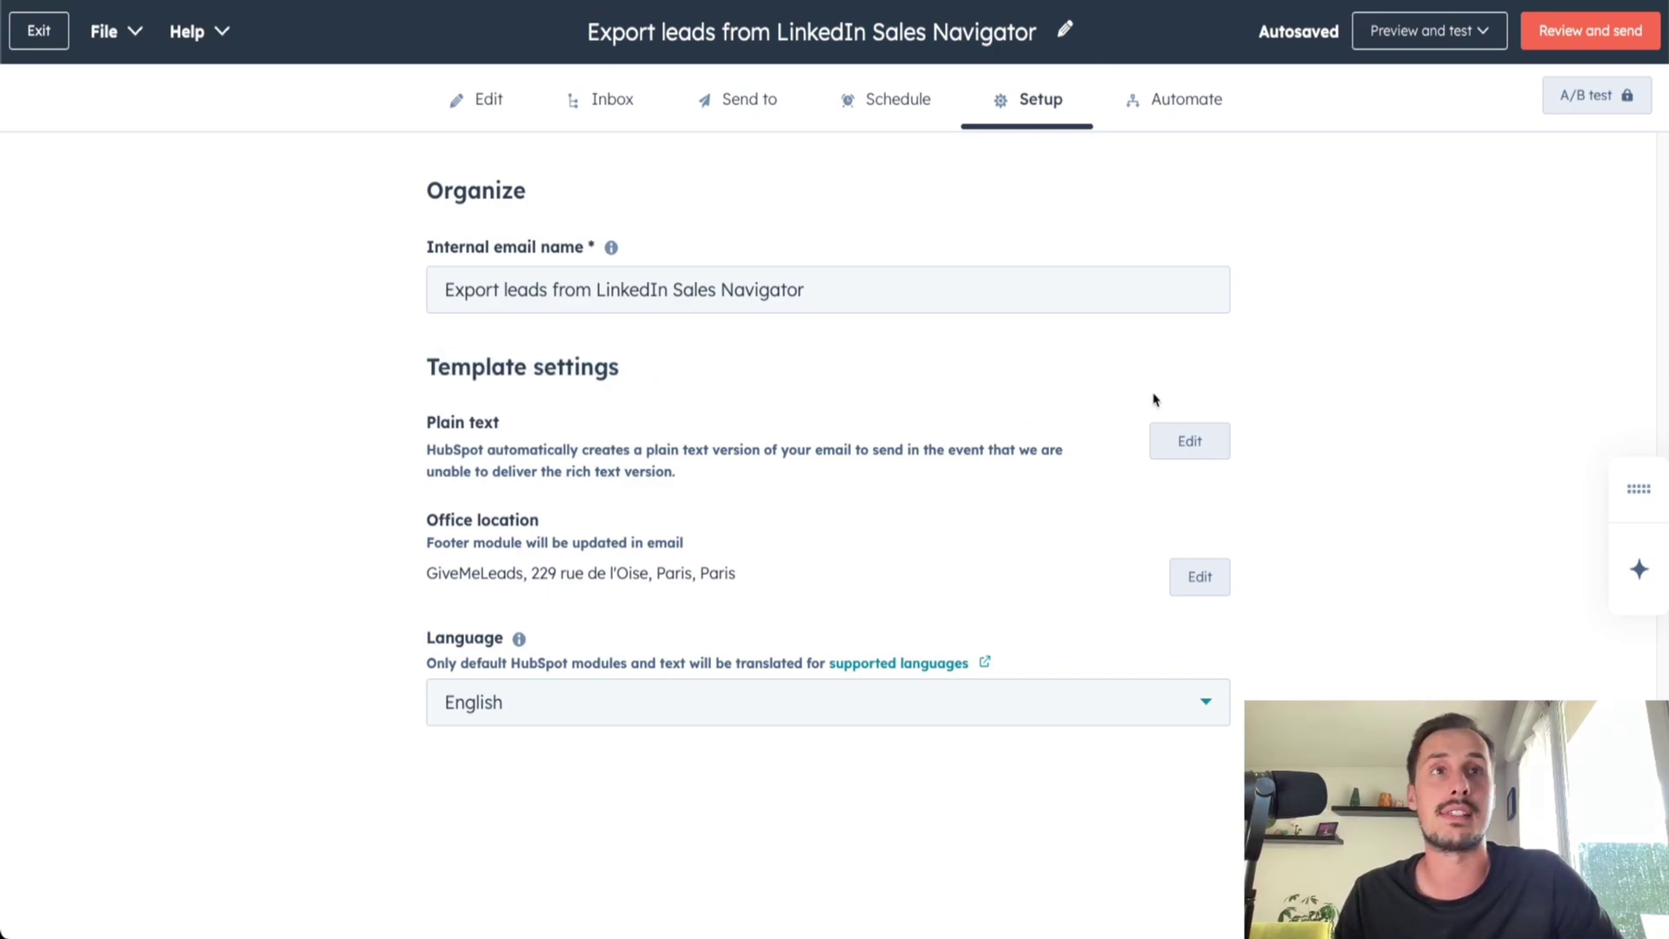
pyautogui.click(1159, 108)
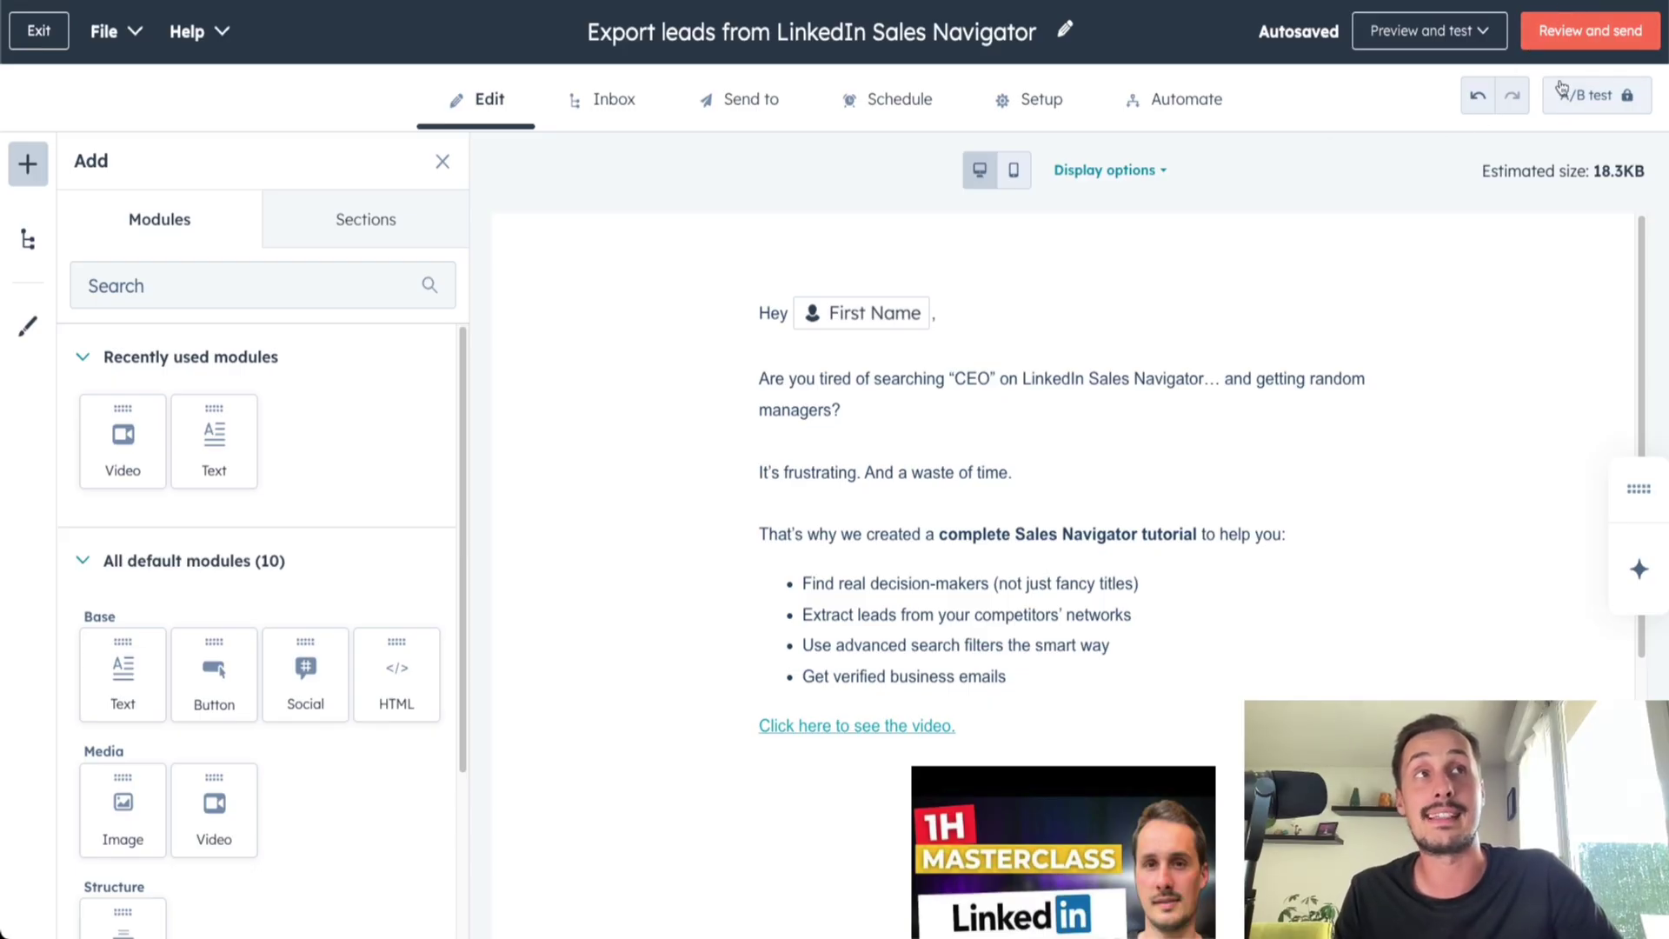
# Open the email's pre-send review and read its warnings and suggestions
pyautogui.click(1565, 38)
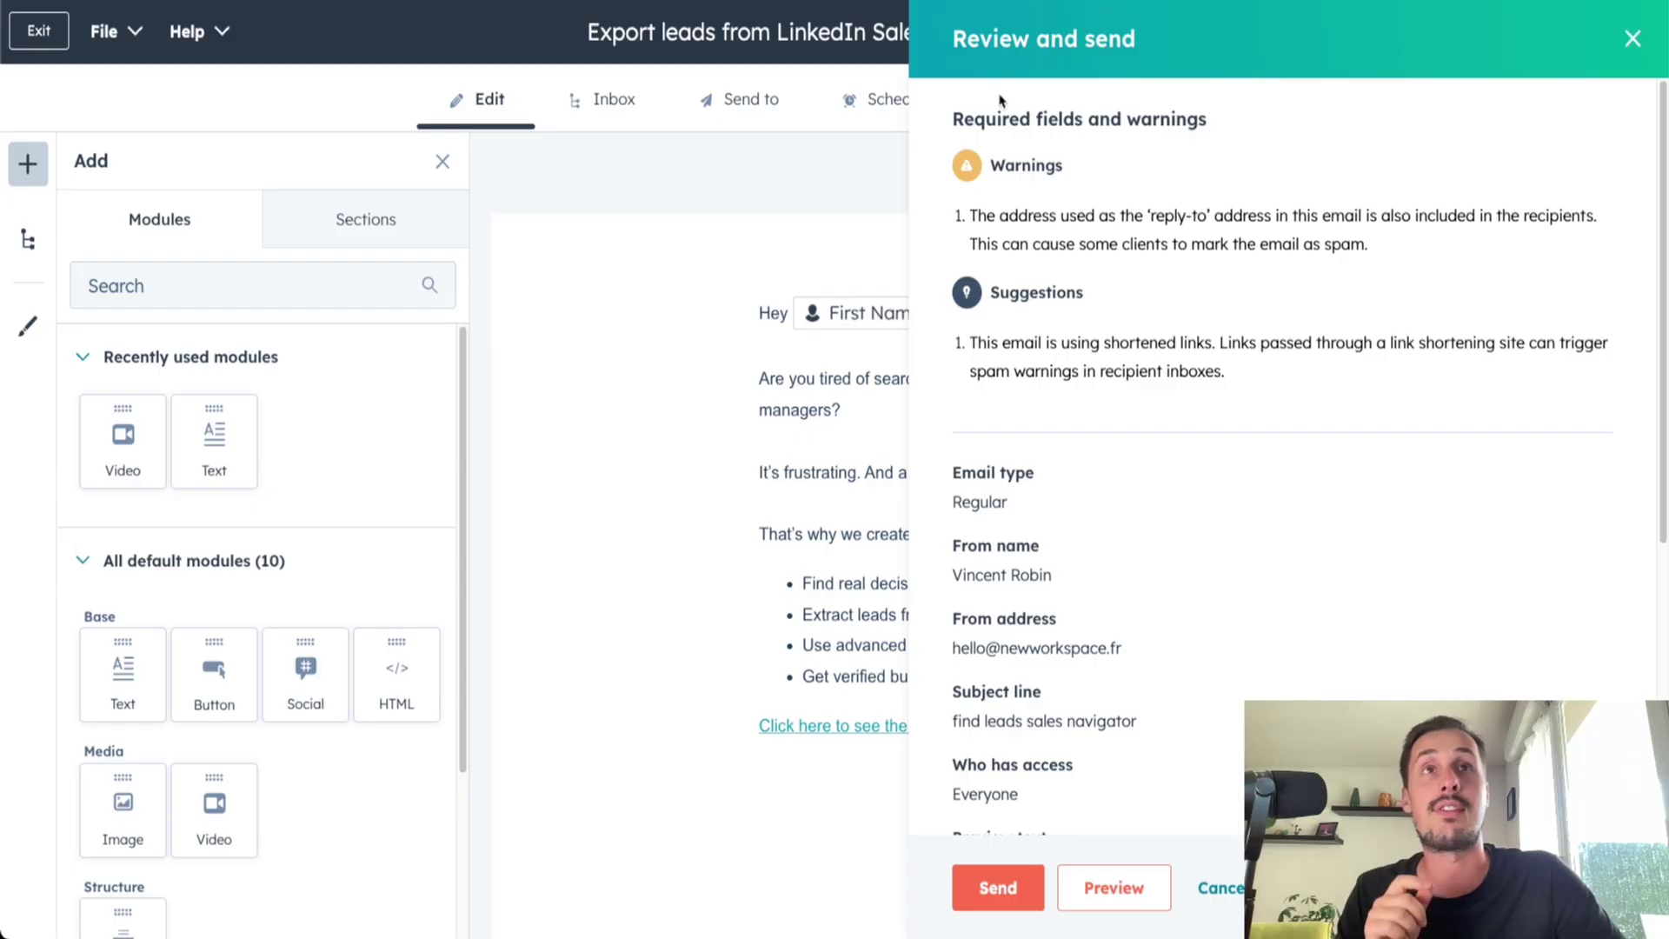
pyautogui.moveTo(994, 180); pyautogui.dragTo(1107, 172)
pyautogui.click(1130, 179)
pyautogui.moveTo(989, 292); pyautogui.dragTo(1109, 302)
pyautogui.click(1108, 302)
# Check the email type, sender details, subject line, recipient, total recipients and send time in the pre-send review
pyautogui.scroll(-3, 1007, 460)
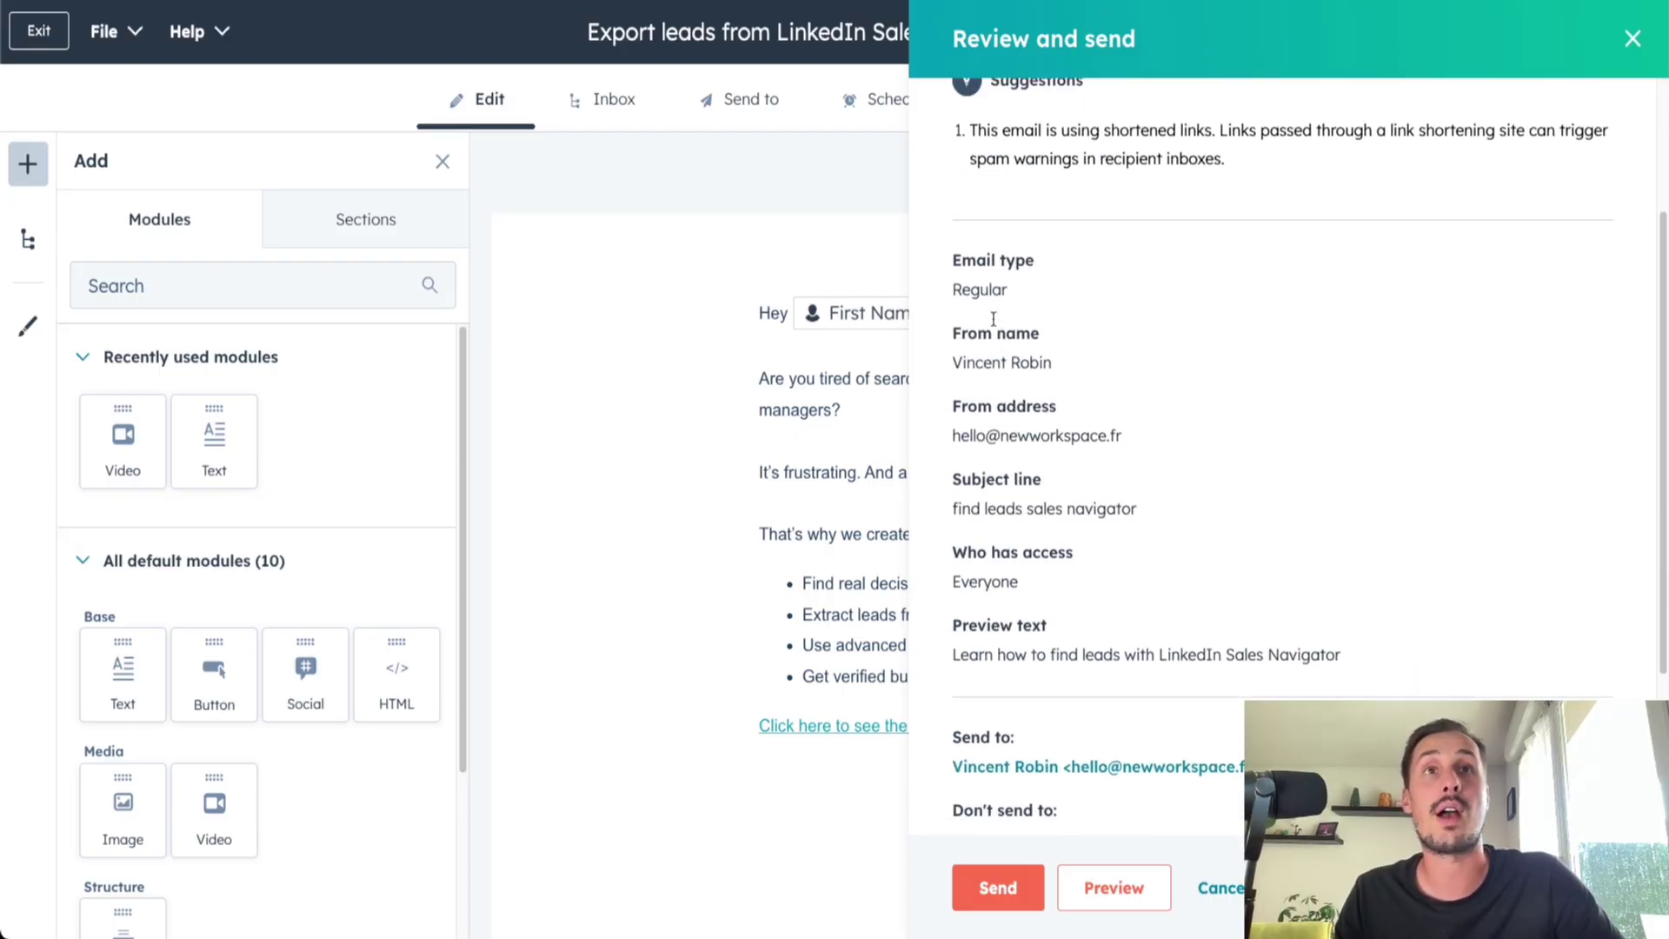
pyautogui.moveTo(948, 259); pyautogui.dragTo(975, 291)
pyautogui.moveTo(1054, 340); pyautogui.dragTo(953, 334)
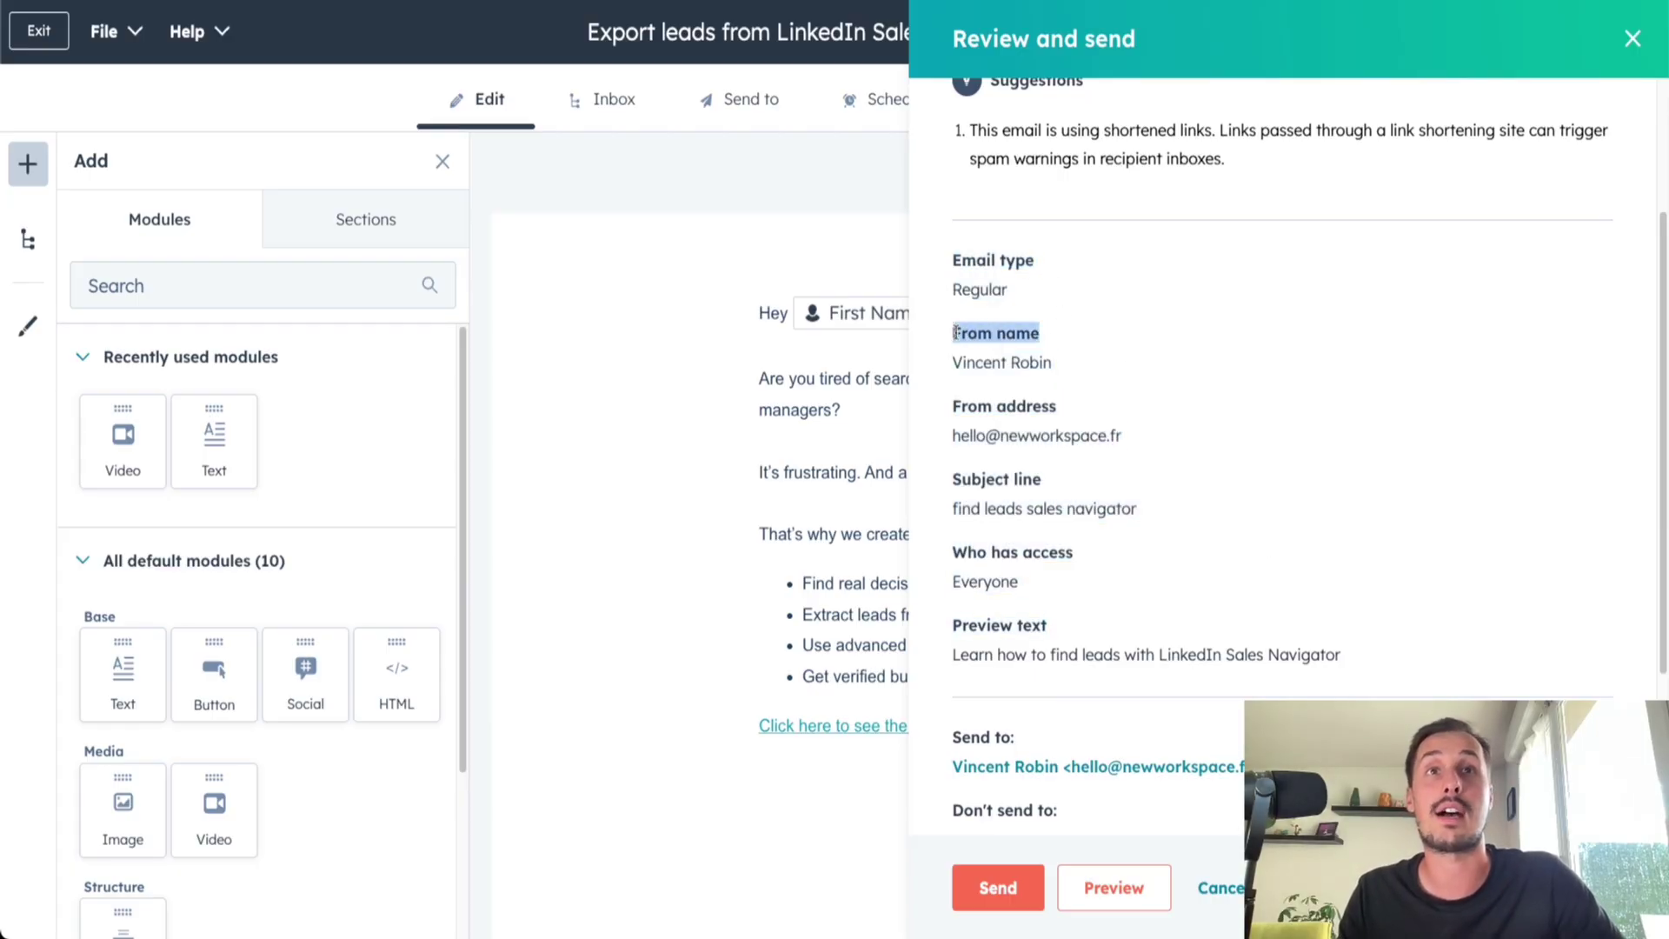
pyautogui.moveTo(1092, 409); pyautogui.dragTo(962, 405)
pyautogui.scroll(-1, 962, 405)
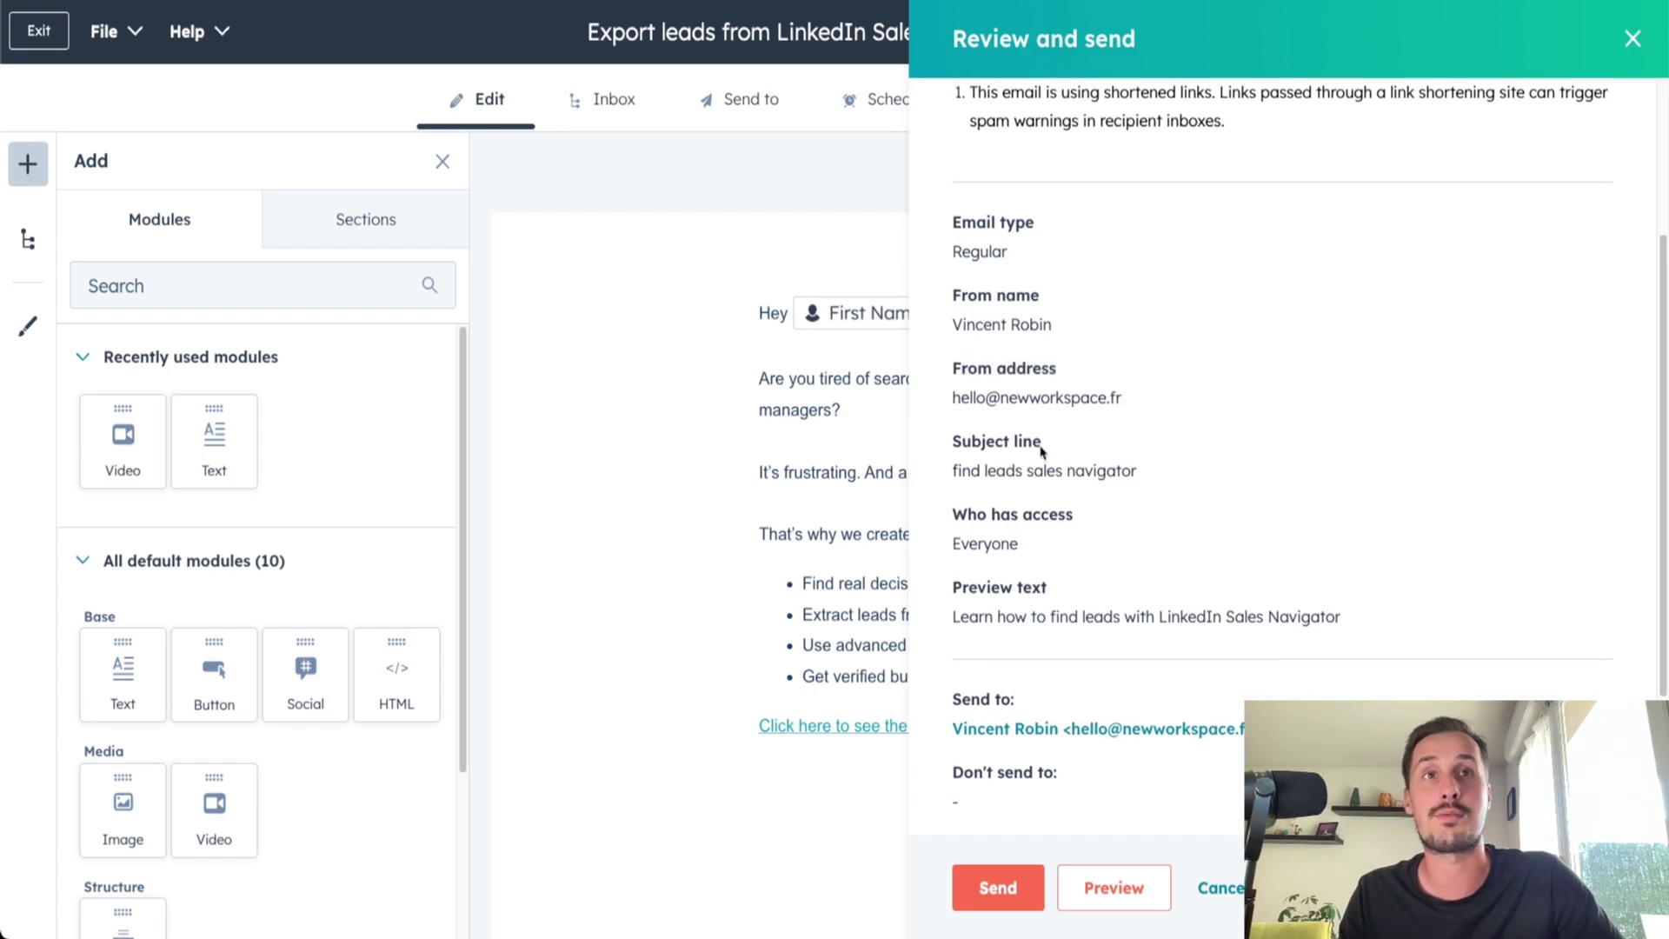
pyautogui.moveTo(1046, 441); pyautogui.dragTo(1073, 480)
pyautogui.scroll(-5, 1138, 521)
pyautogui.click(1074, 478)
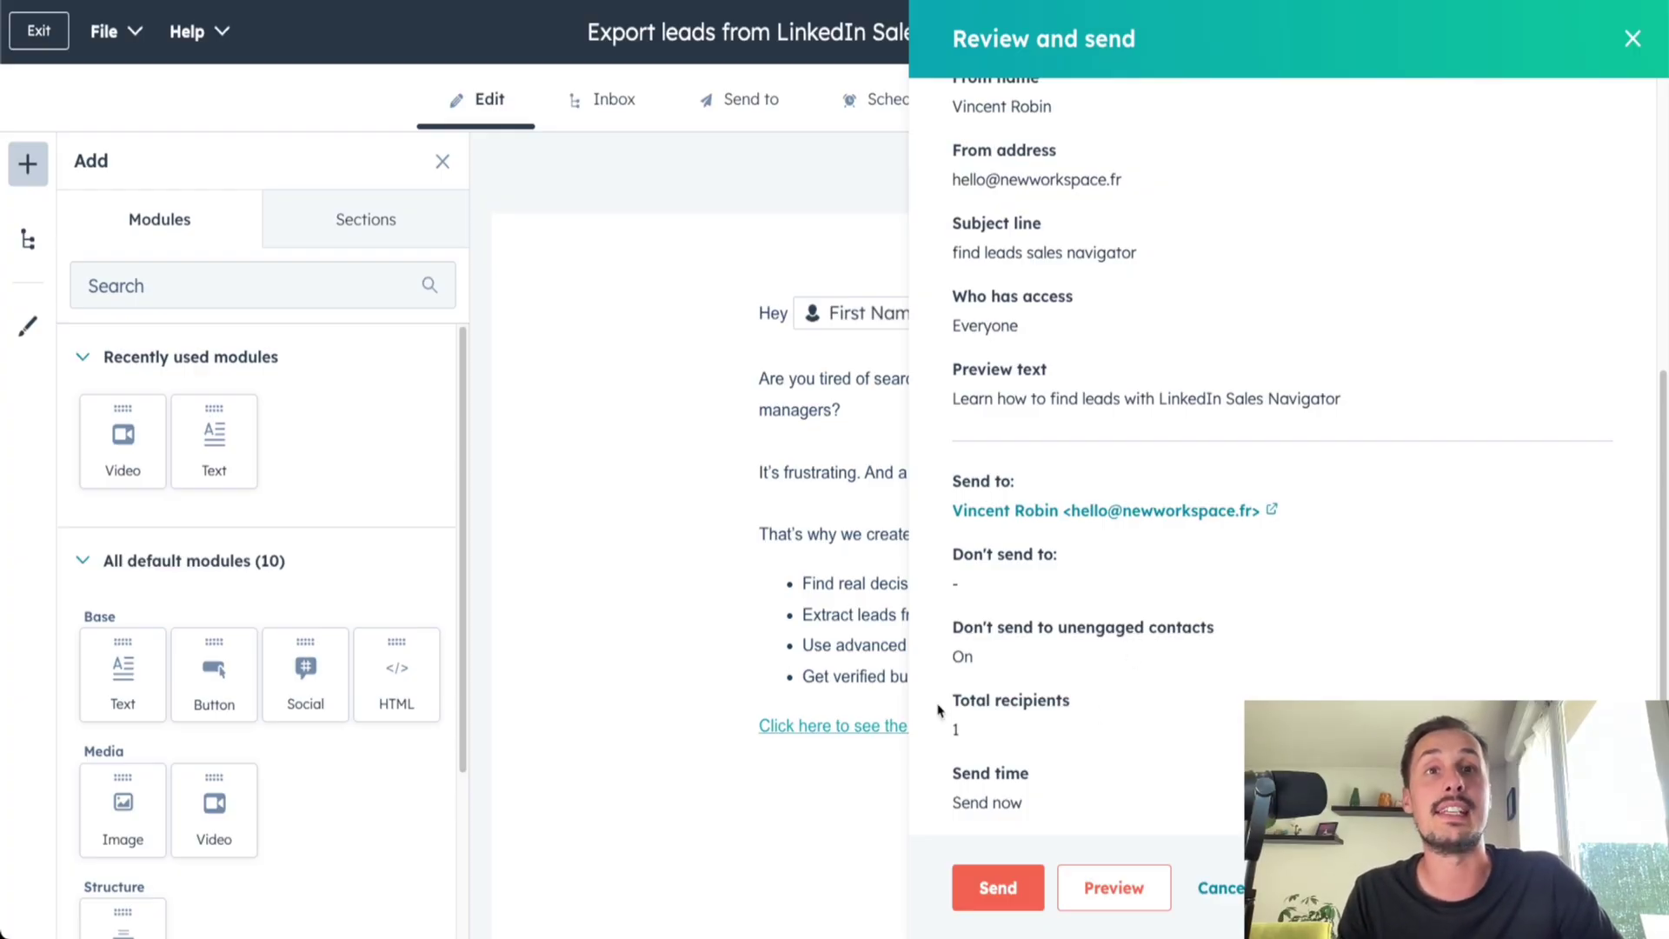
pyautogui.moveTo(943, 704); pyautogui.dragTo(1095, 709)
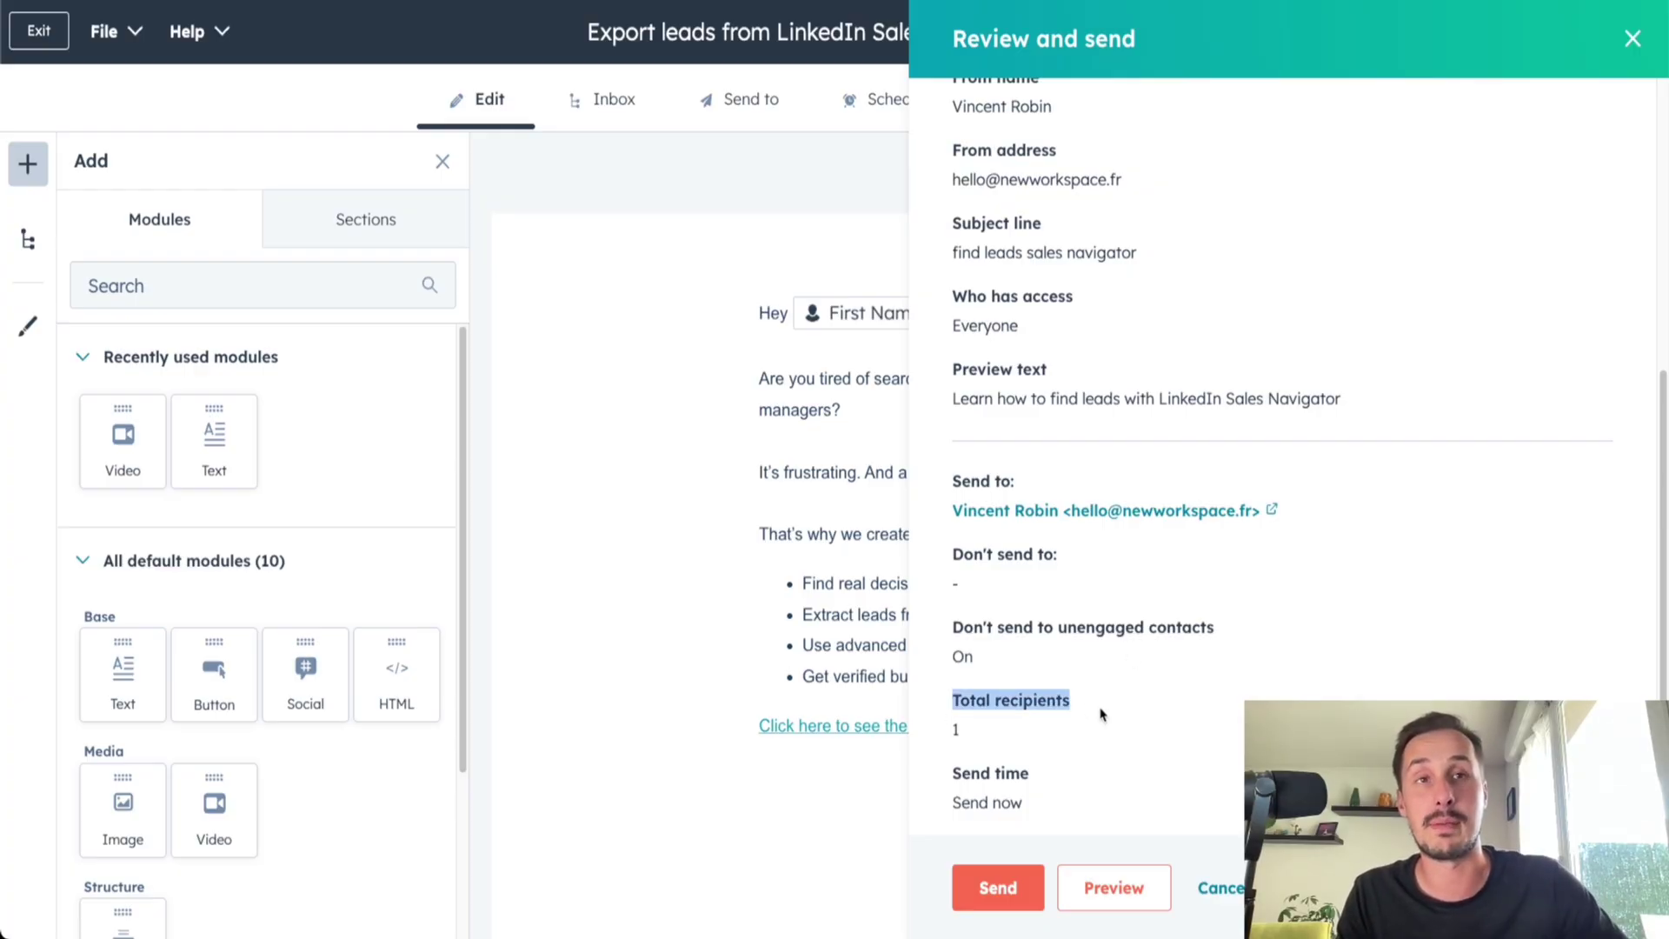
pyautogui.click(1000, 732)
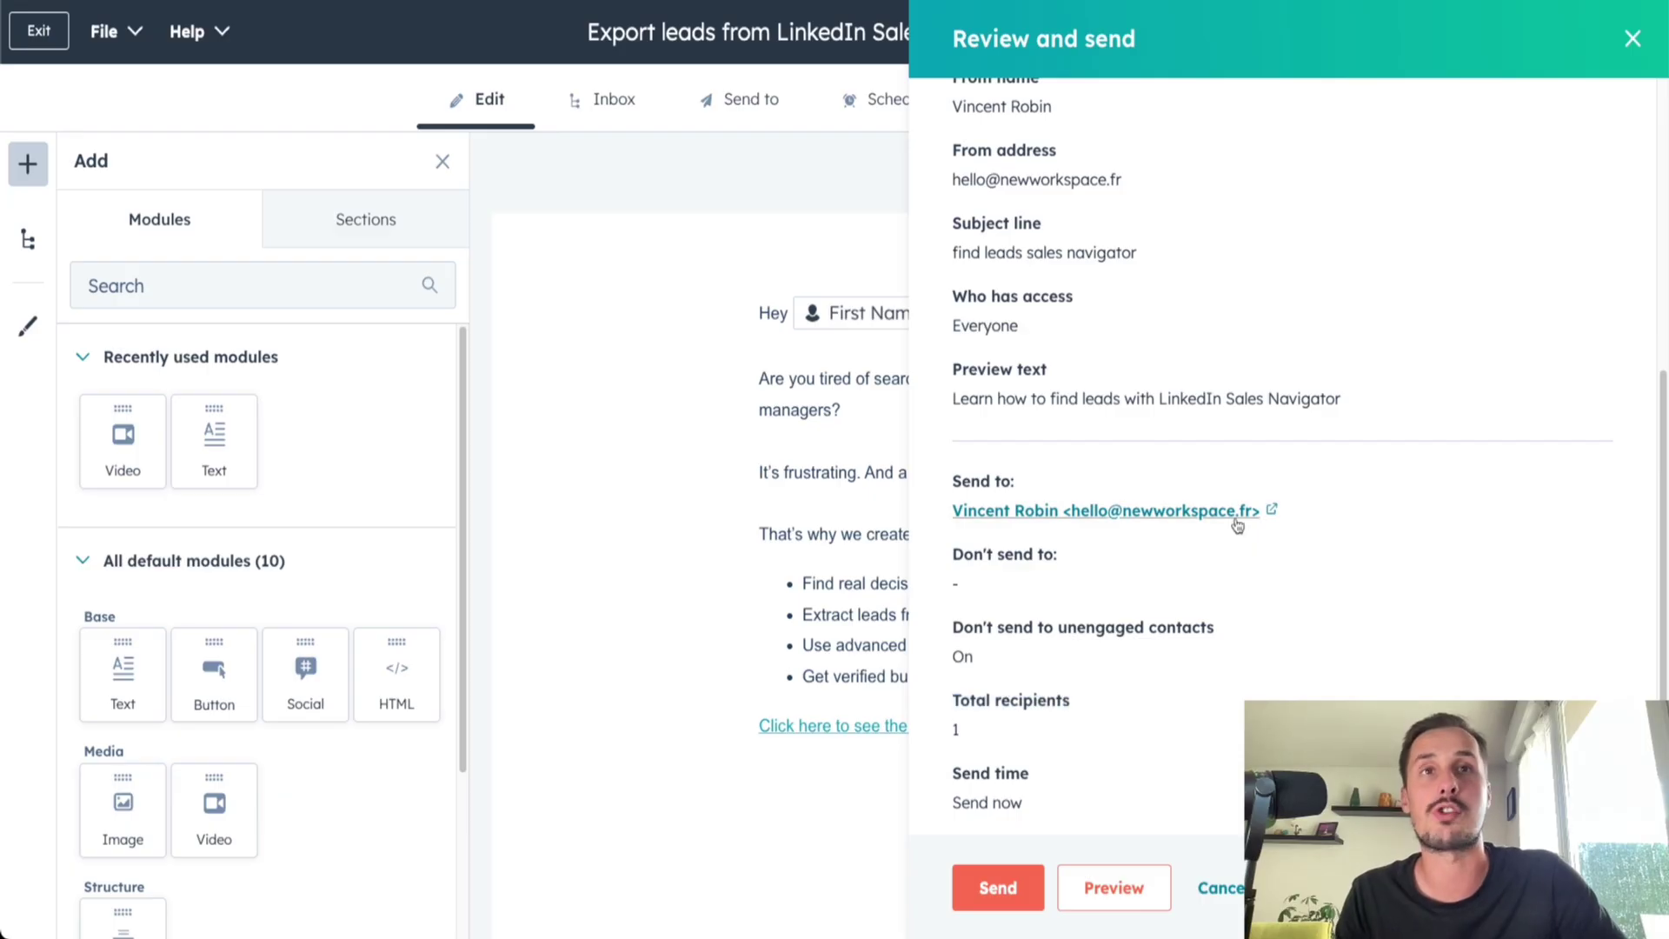
pyautogui.moveTo(941, 510); pyautogui.dragTo(1265, 514)
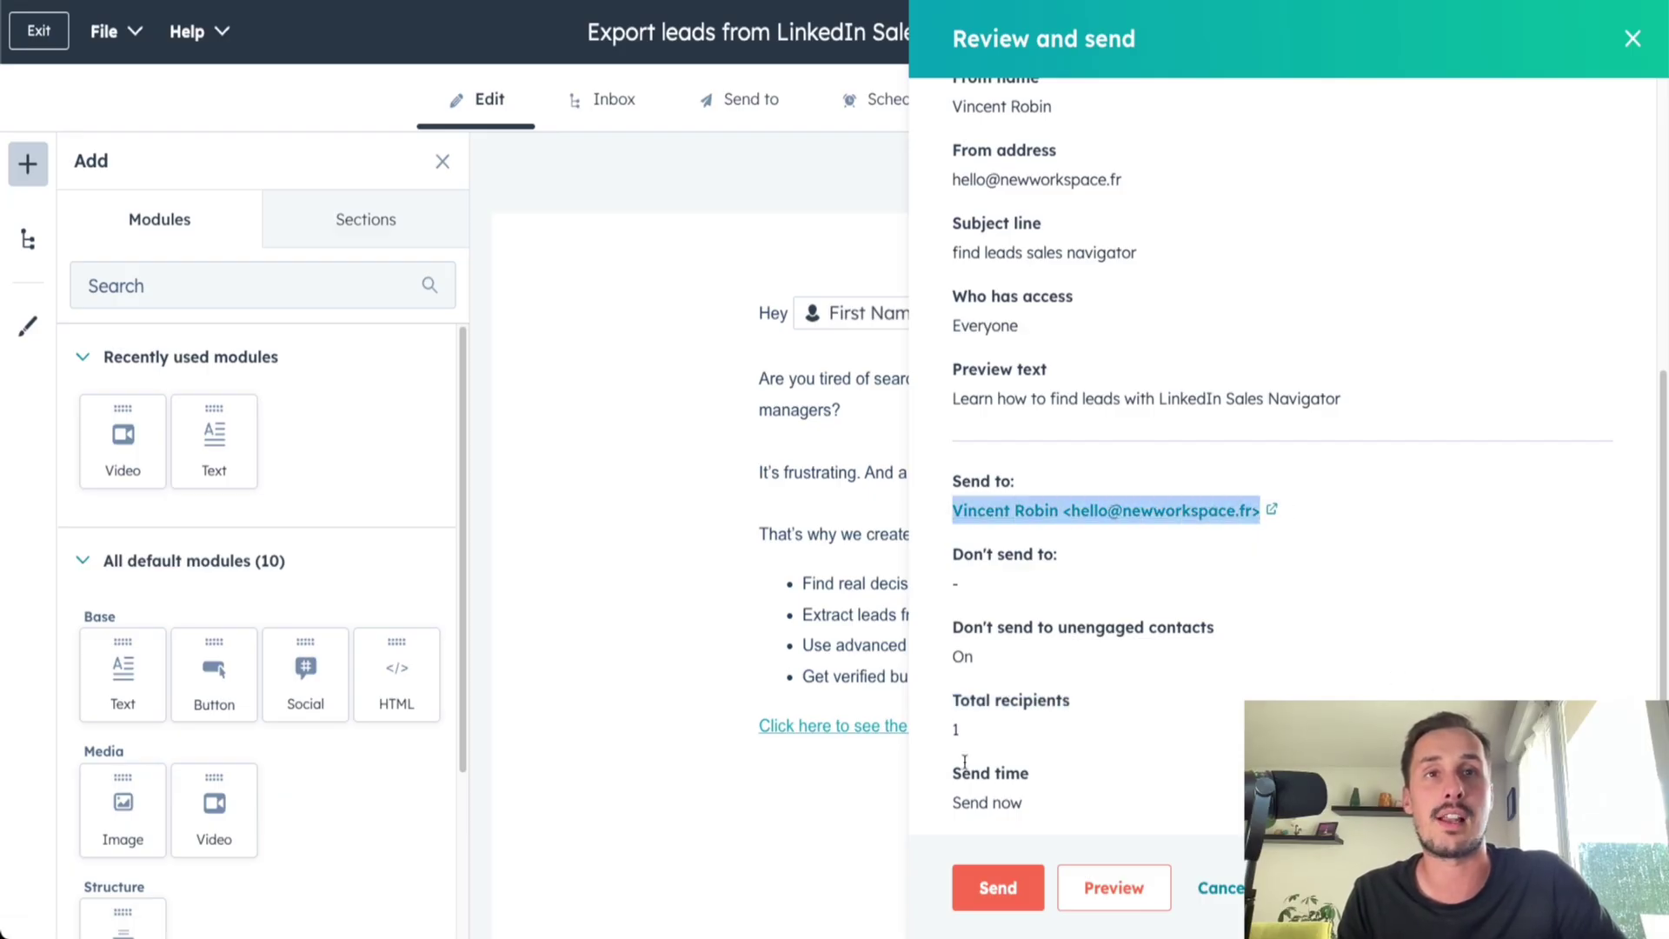
# Check the total recipients and preview the email as the recipient contact, examining its desktop and mobile layouts and personalized greeting
pyautogui.click(980, 738)
pyautogui.moveTo(980, 737); pyautogui.dragTo(932, 730)
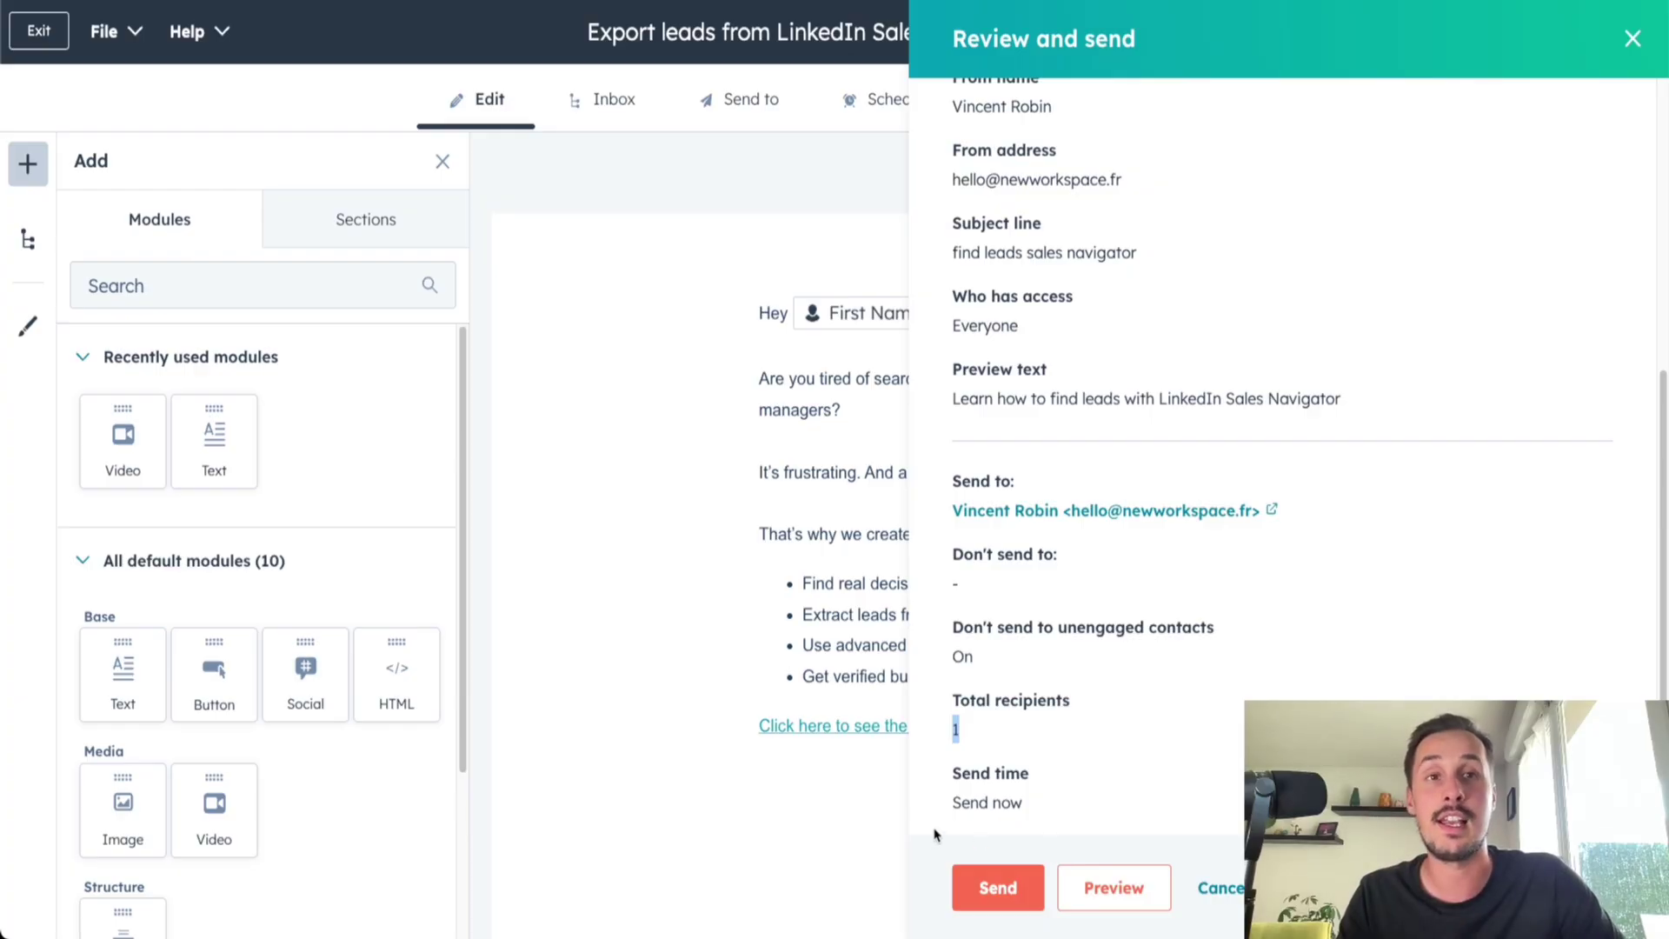
pyautogui.click(1113, 885)
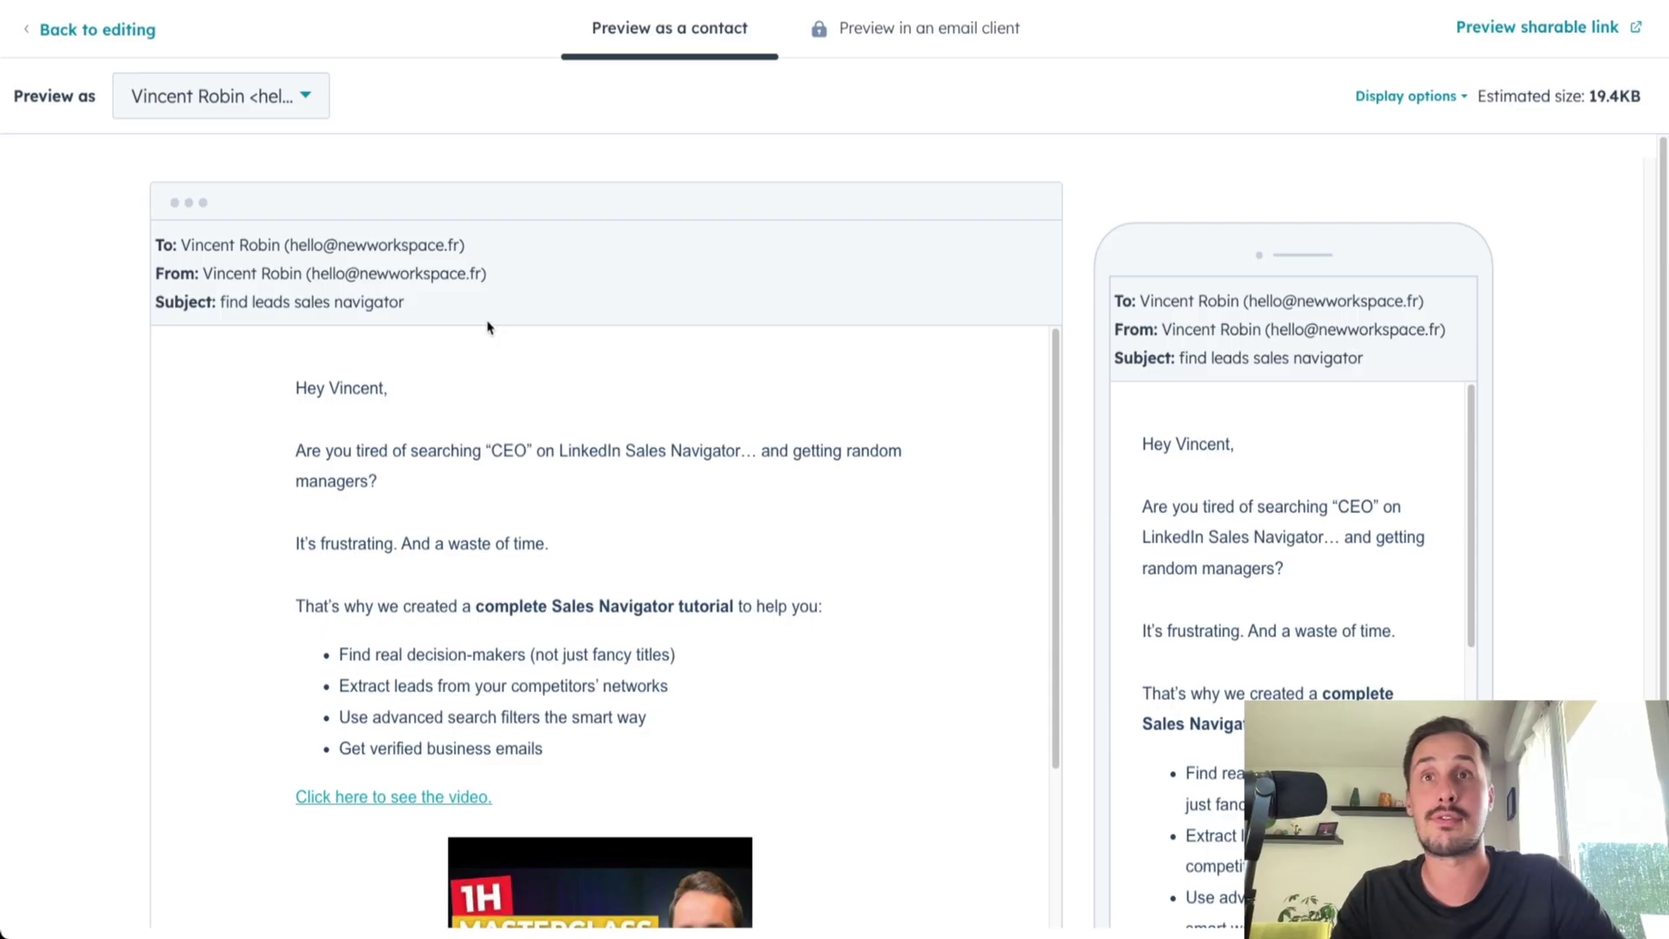
pyautogui.scroll(-1, 1196, 488)
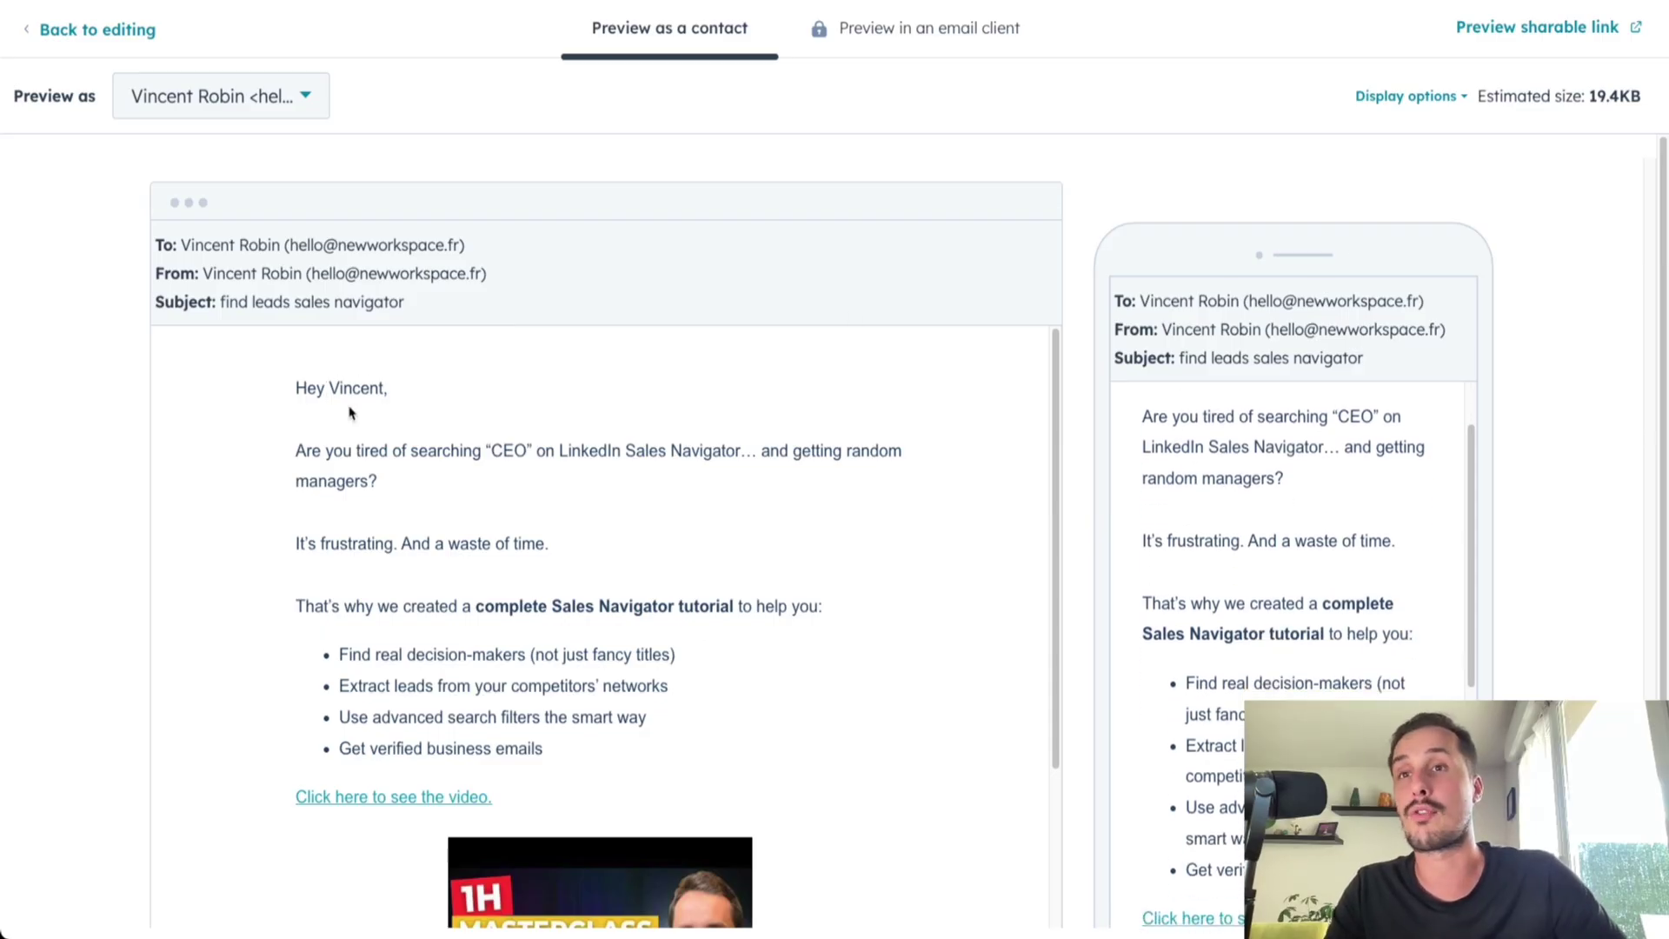
pyautogui.scroll(-3, 350, 412)
pyautogui.scroll(3, 331, 388)
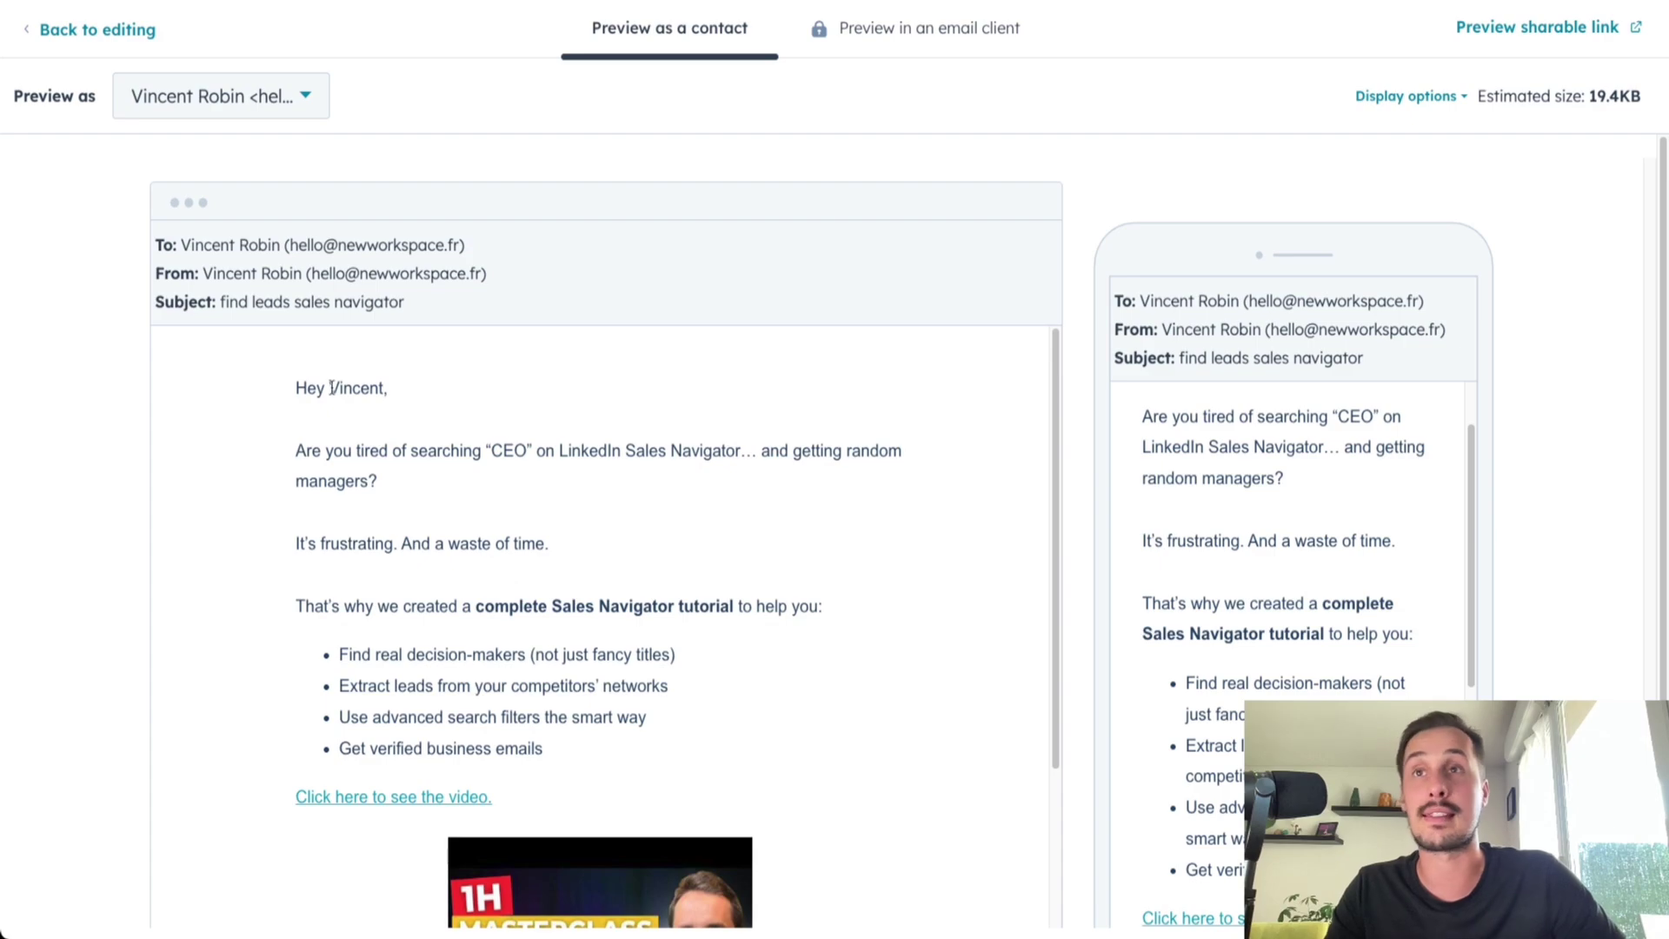
pyautogui.moveTo(332, 388); pyautogui.dragTo(390, 390)
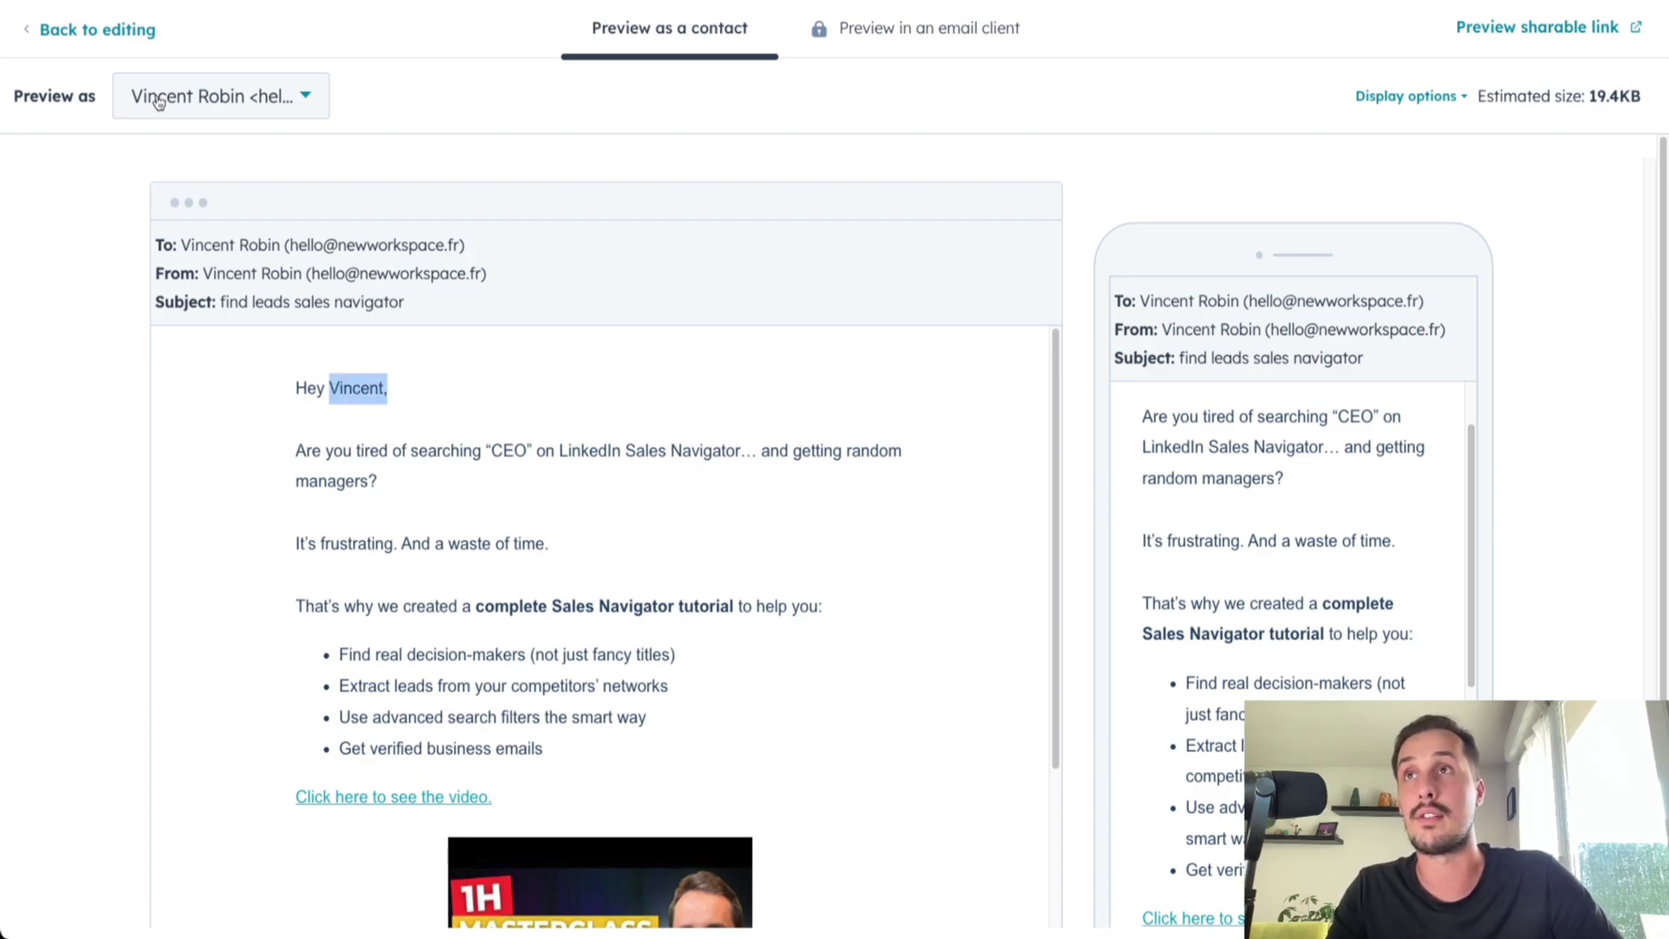
pyautogui.click(572, 351)
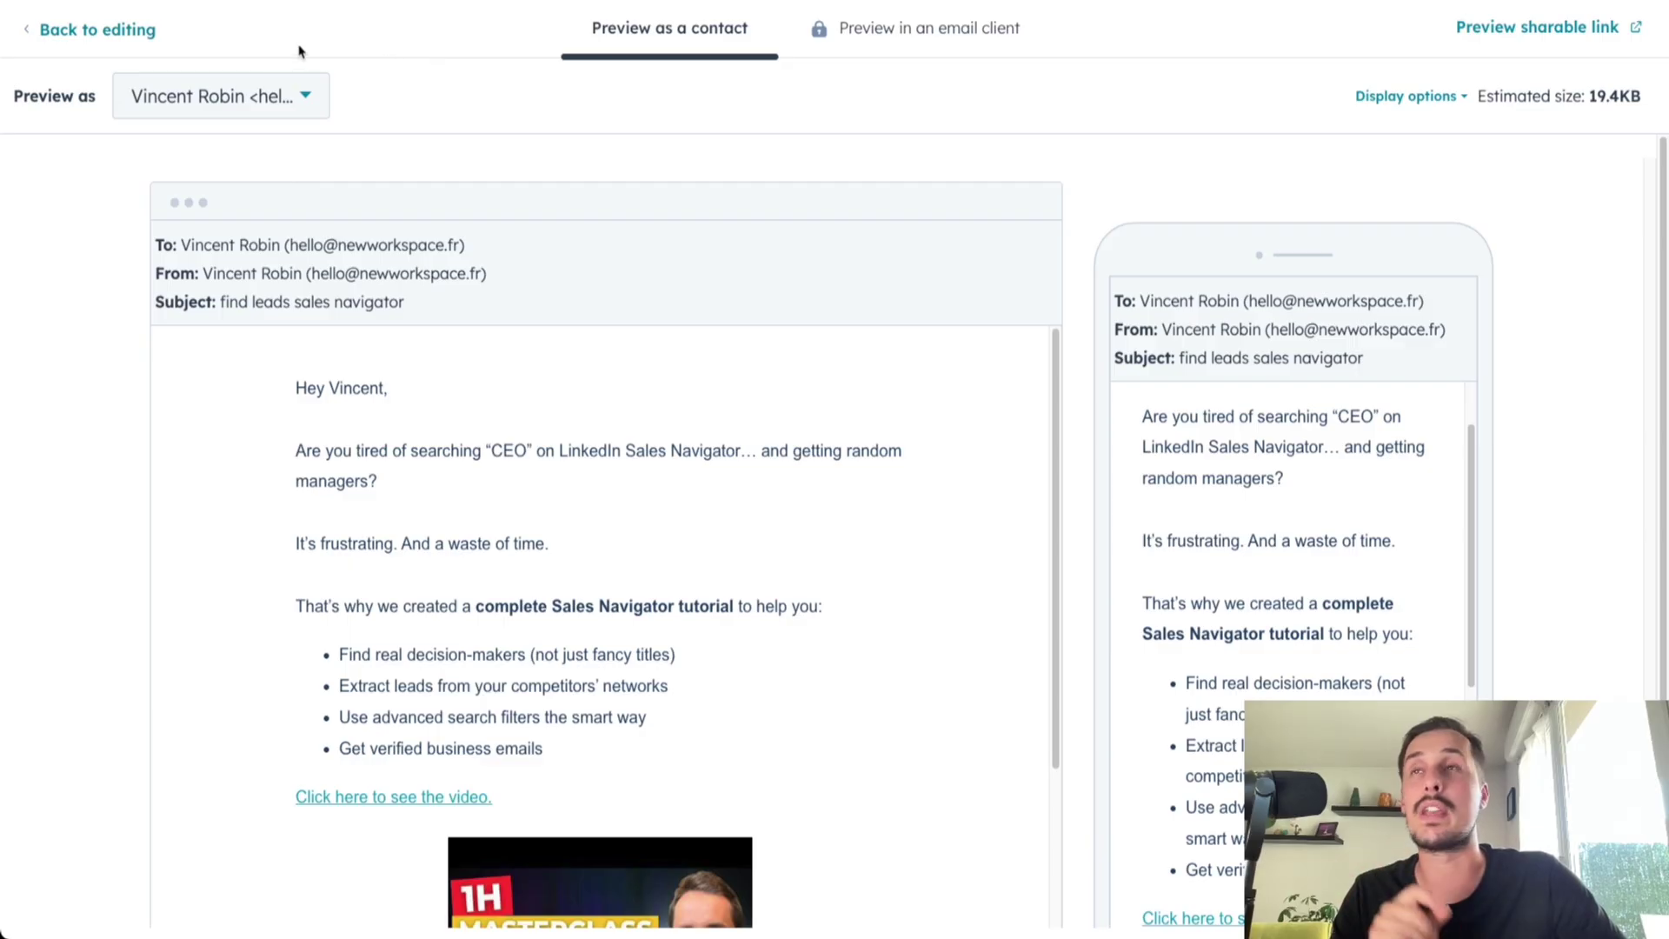
# Return from the preview to the pre-send review and send the email immediately, confirming the send
pyautogui.click(97, 30)
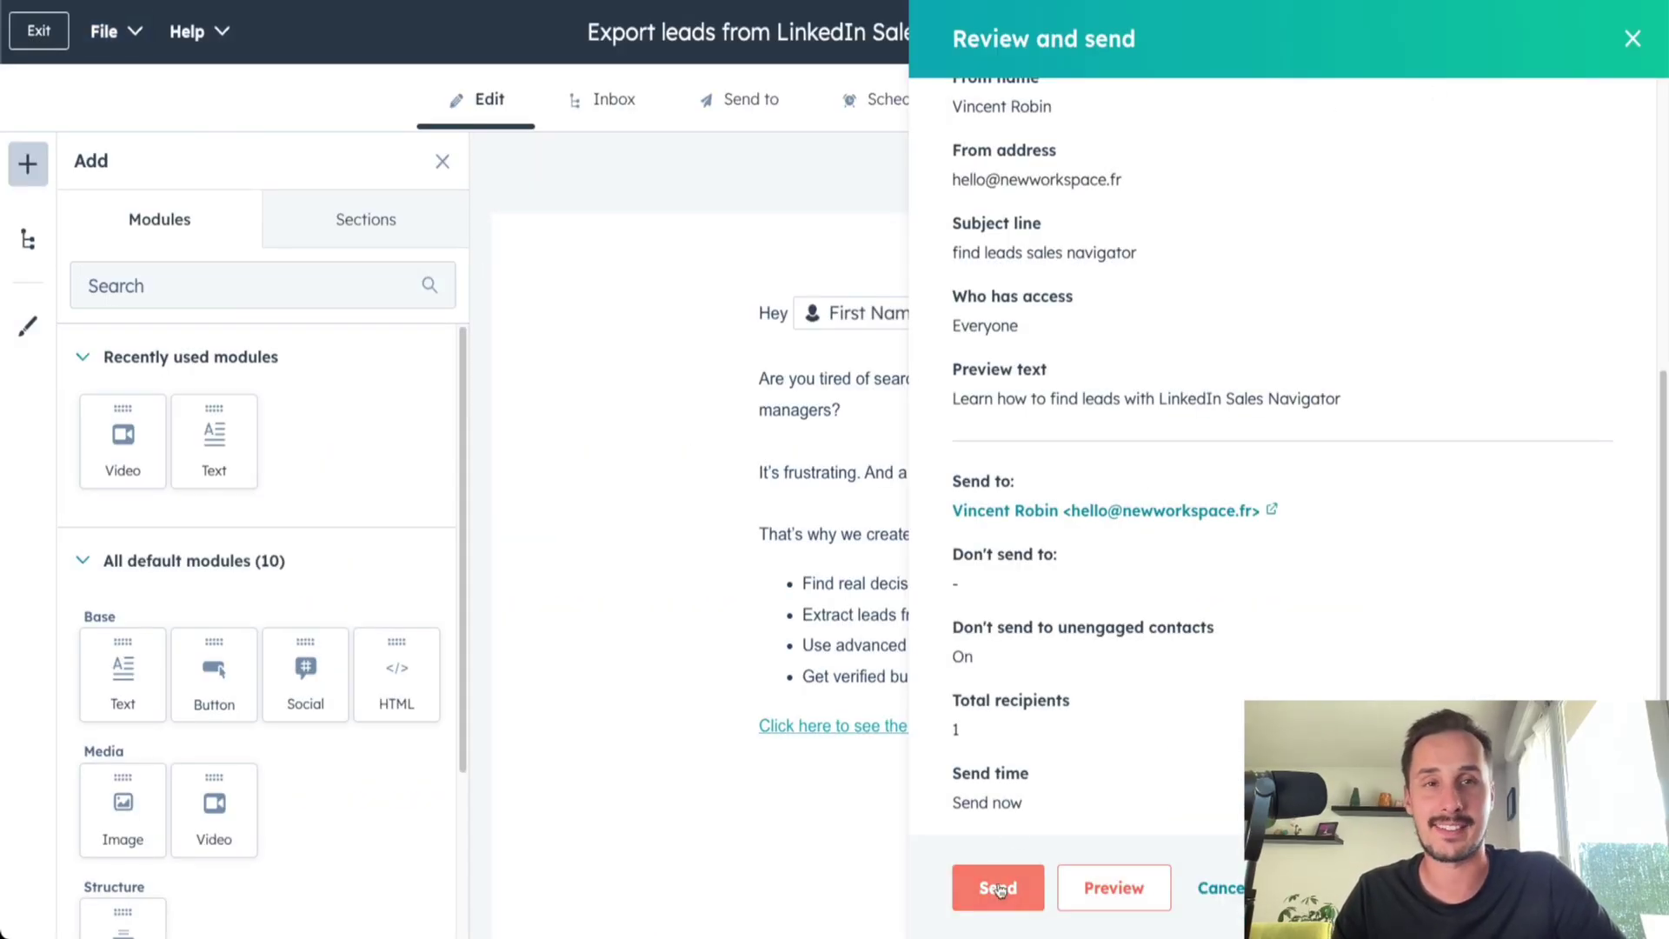
pyautogui.click(1000, 889)
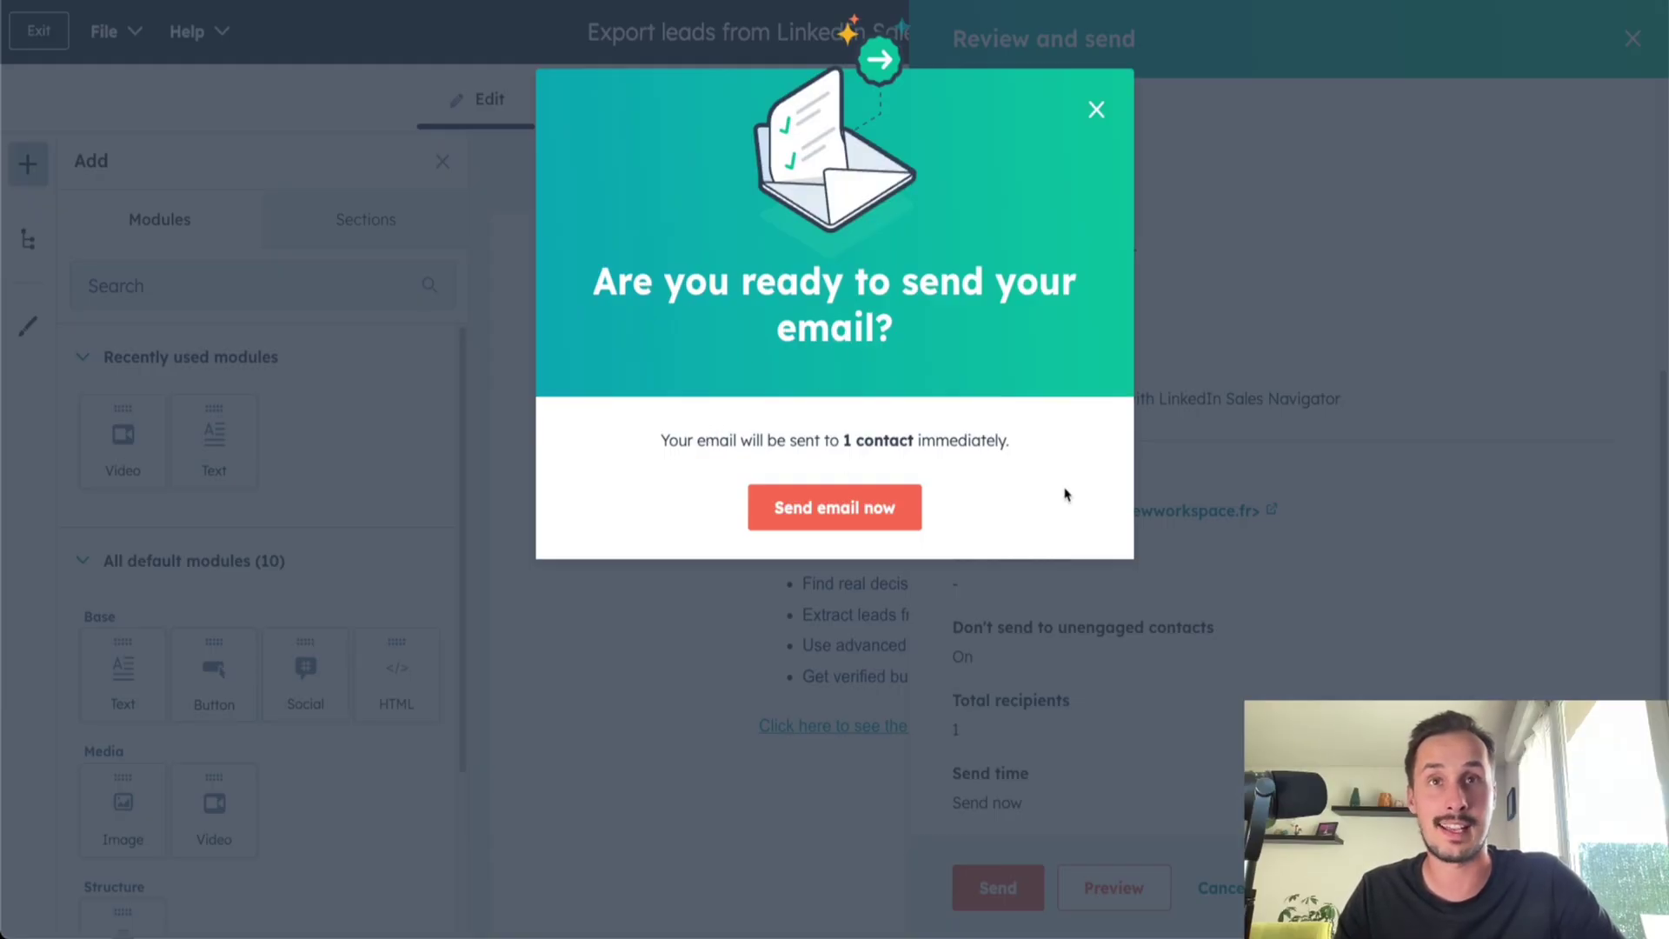
pyautogui.click(803, 513)
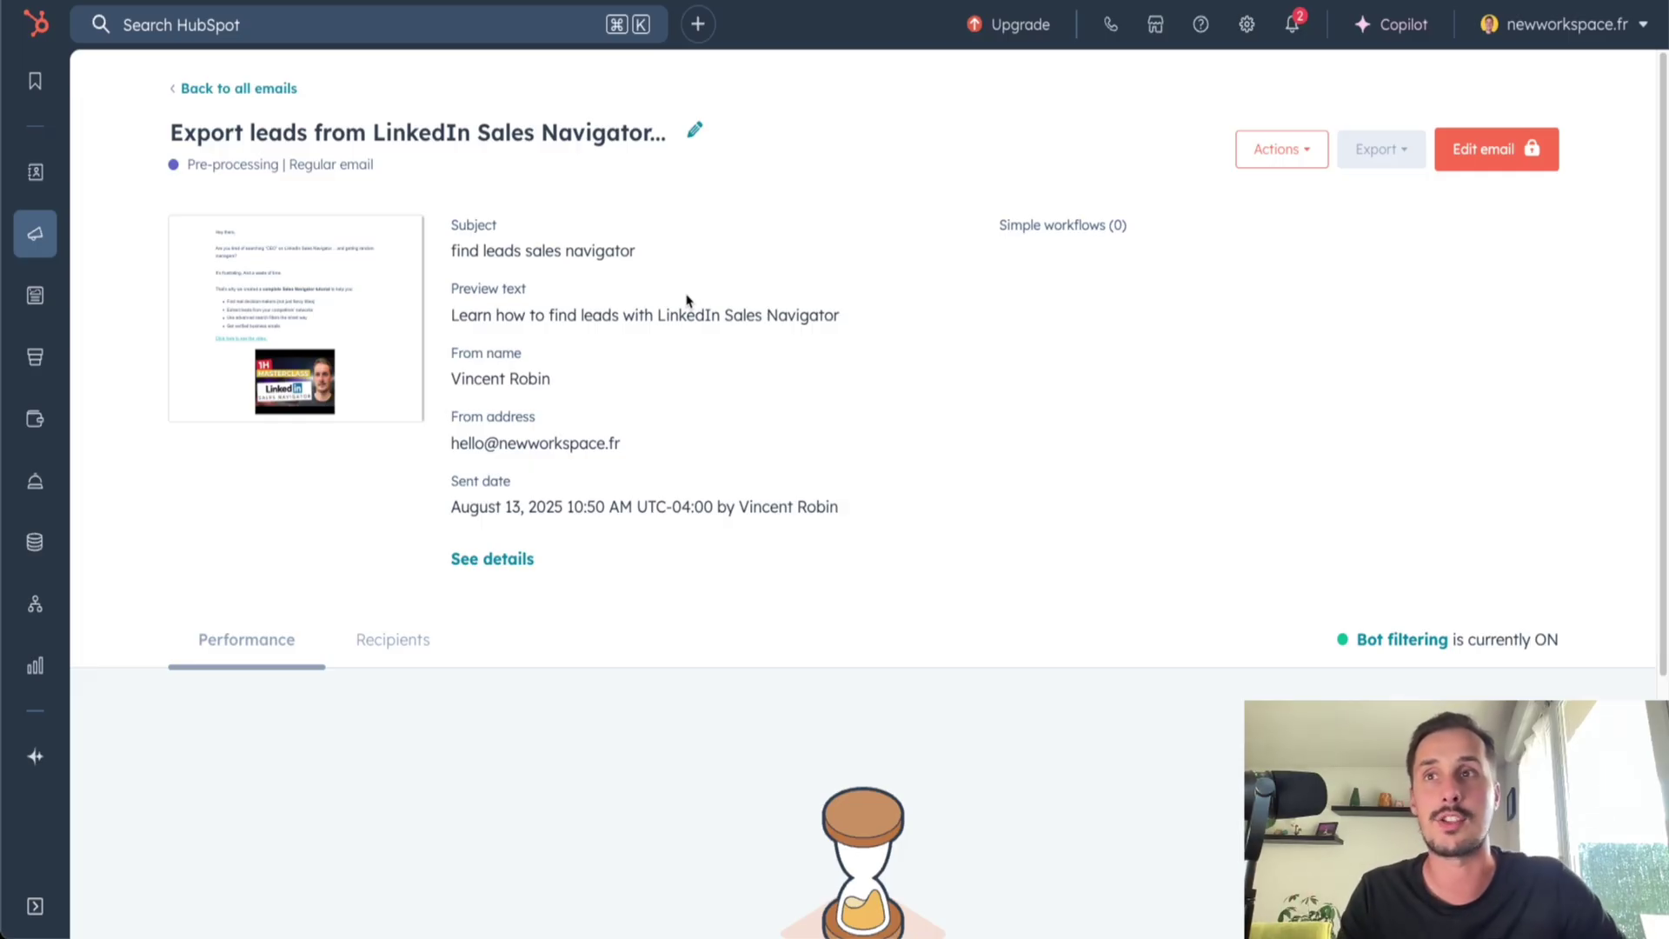
# Go back to the list of all marketing emails and check the sent email's delivered count and open rate
pyautogui.click(237, 88)
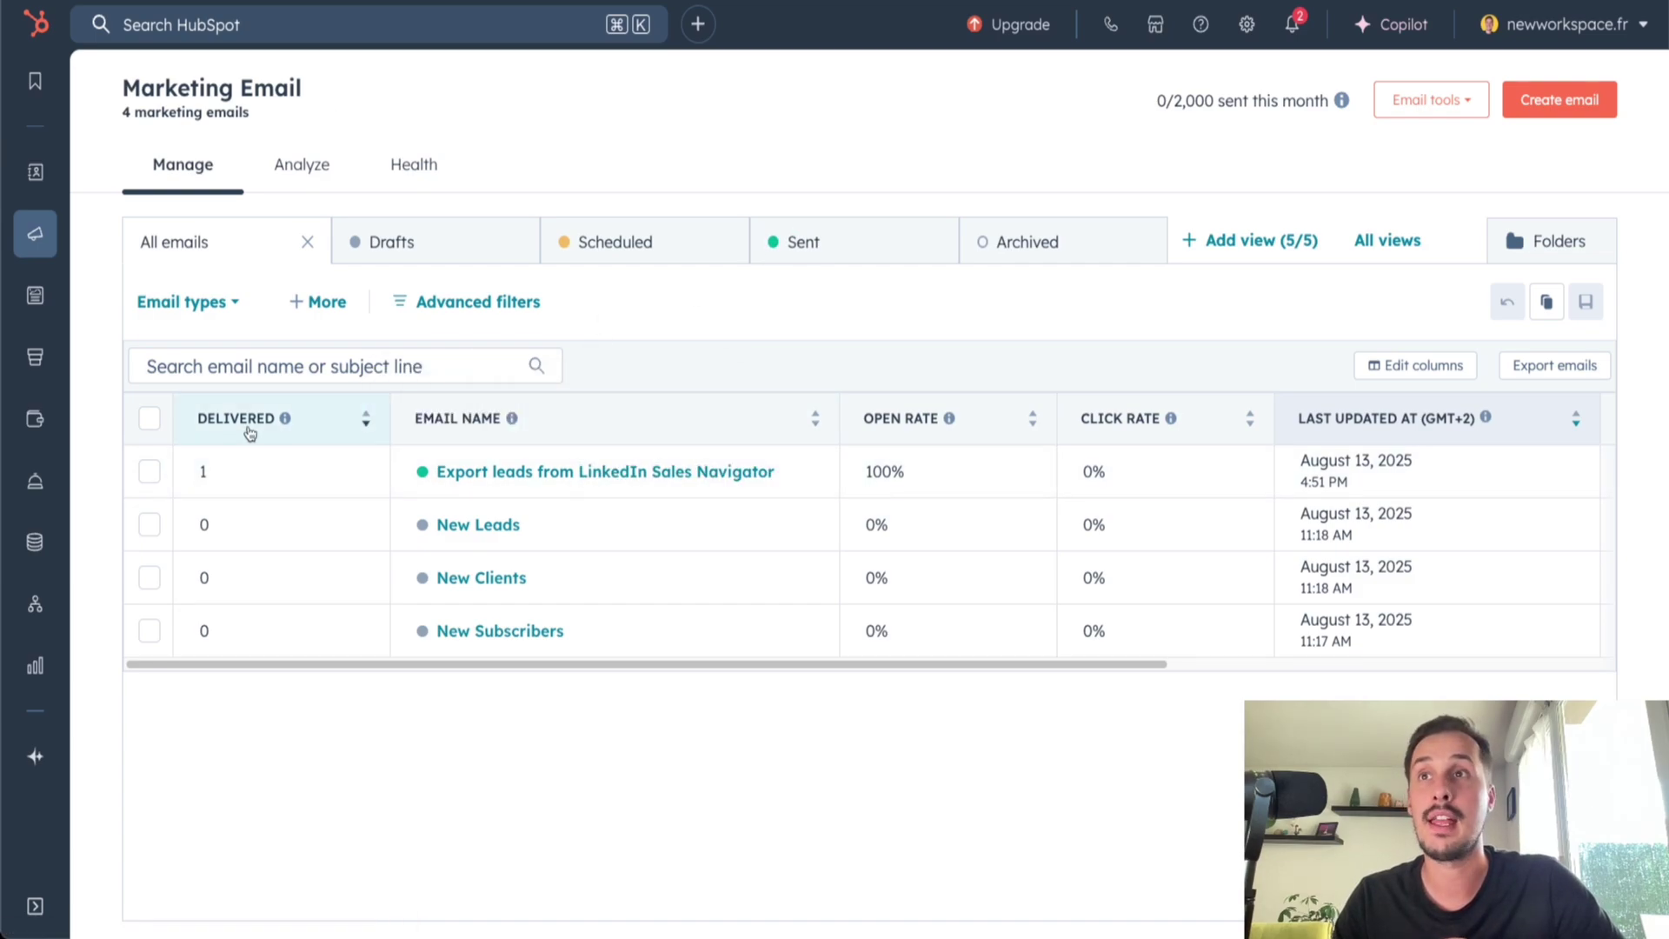
pyautogui.moveTo(220, 470)
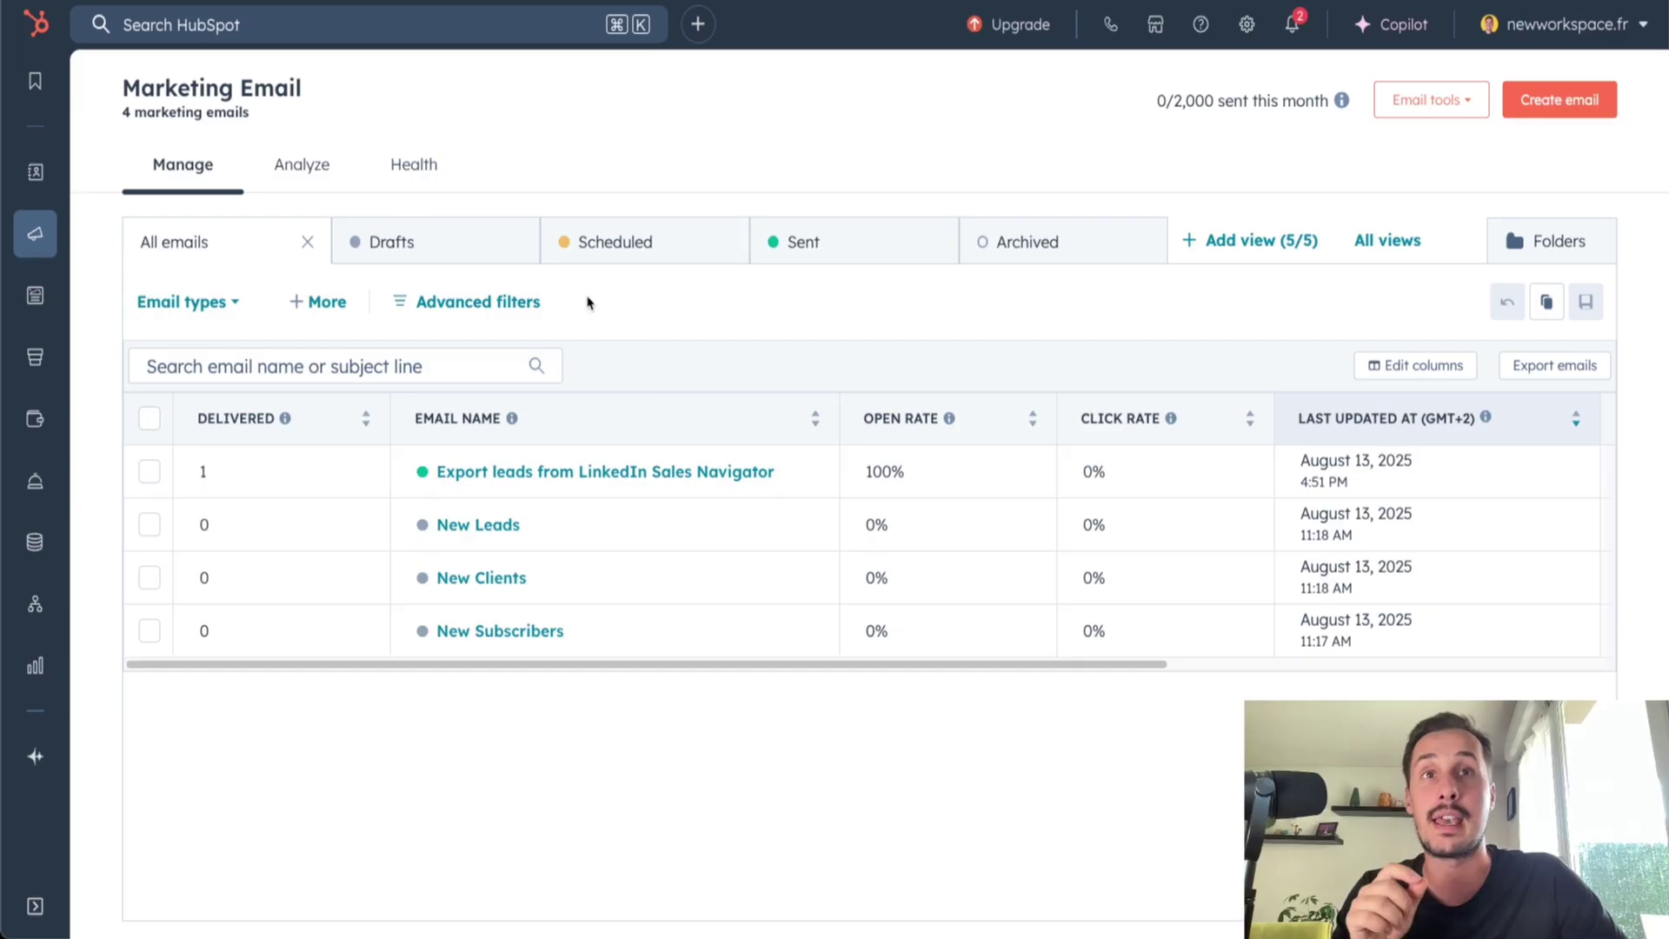
pyautogui.moveTo(920, 461)
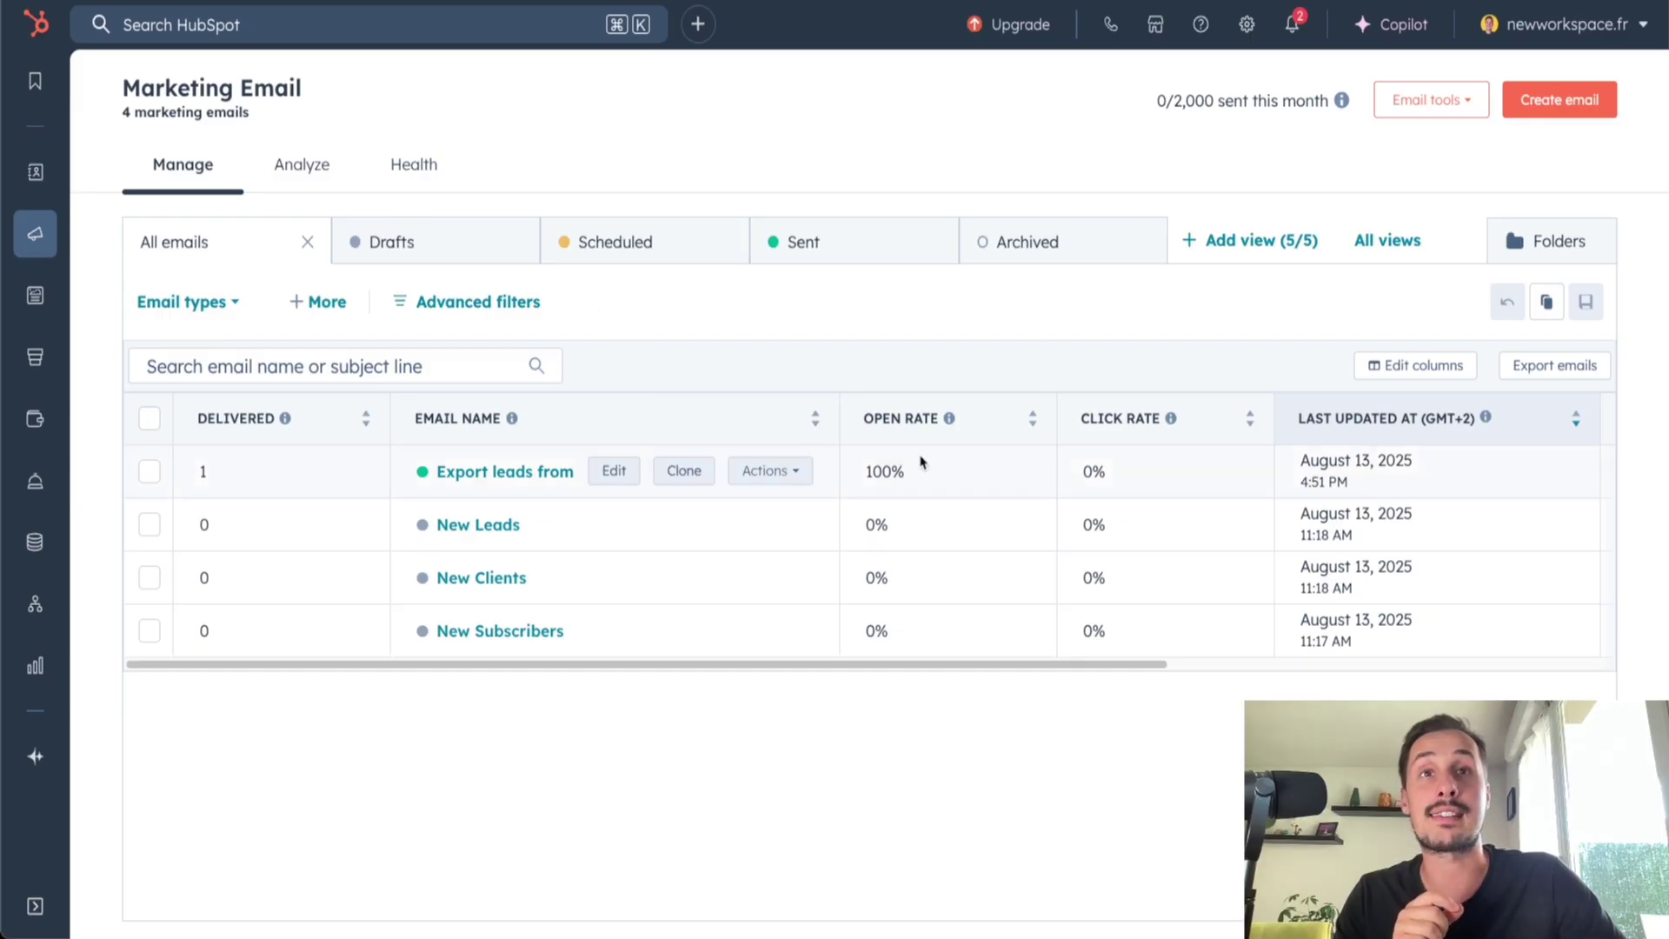
# Clone the sent email "Export leads from LinkedIn Sales Navigator" as a Regular email named "How to send cold emails"
pyautogui.click(683, 472)
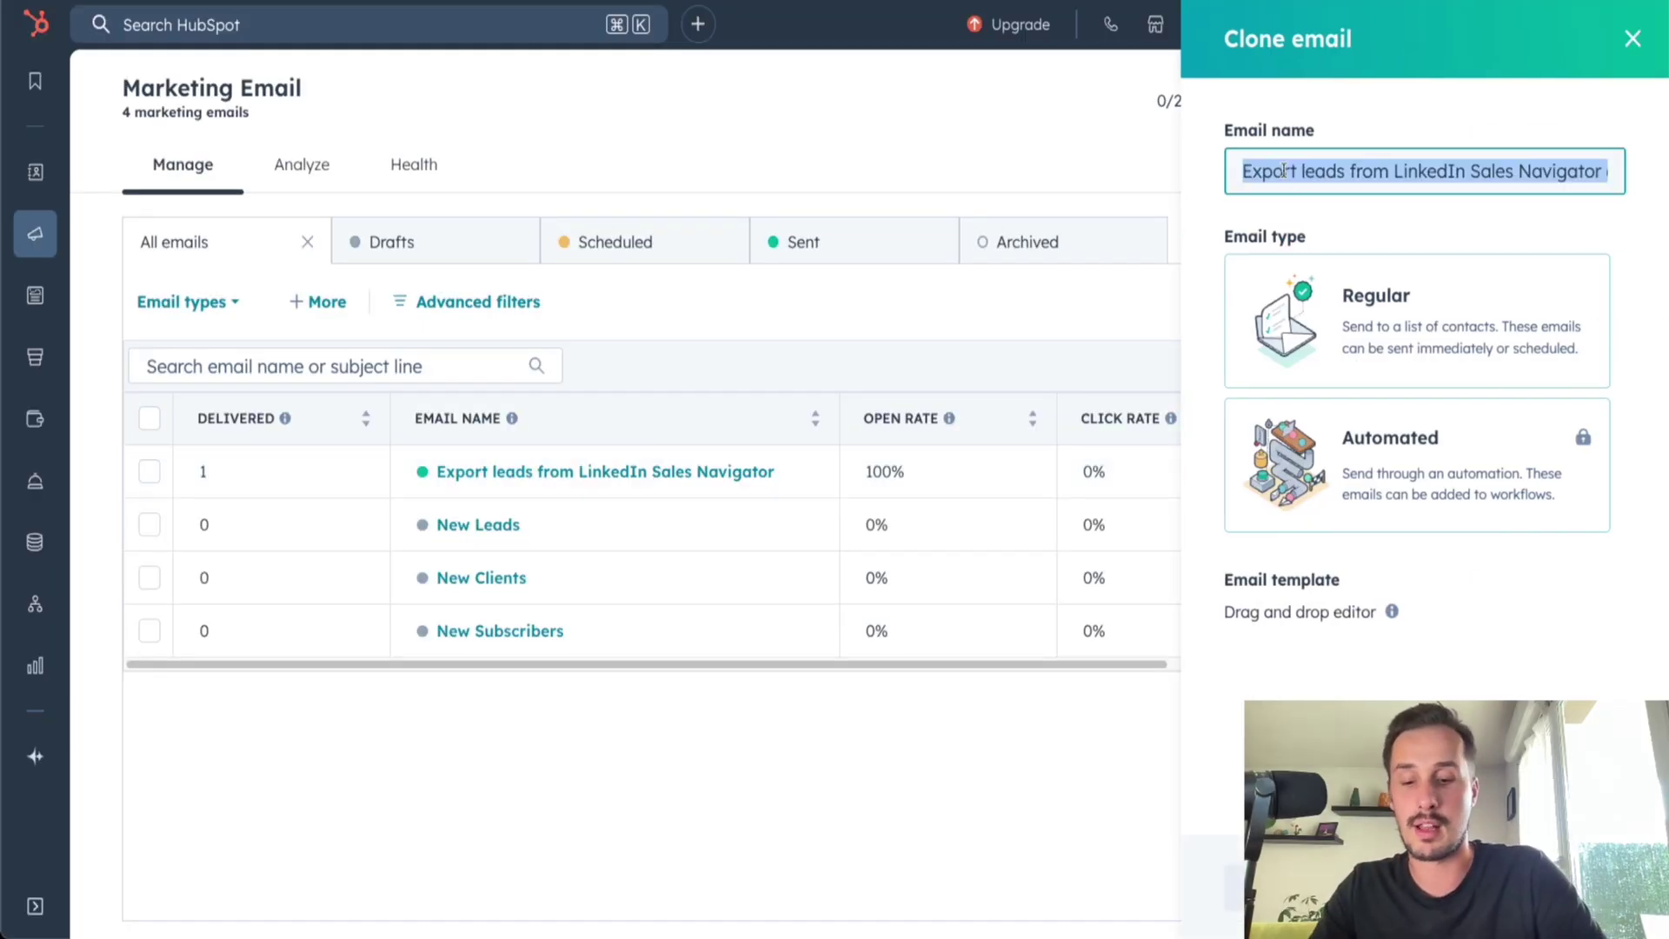
pyautogui.write('How to send cold emails')
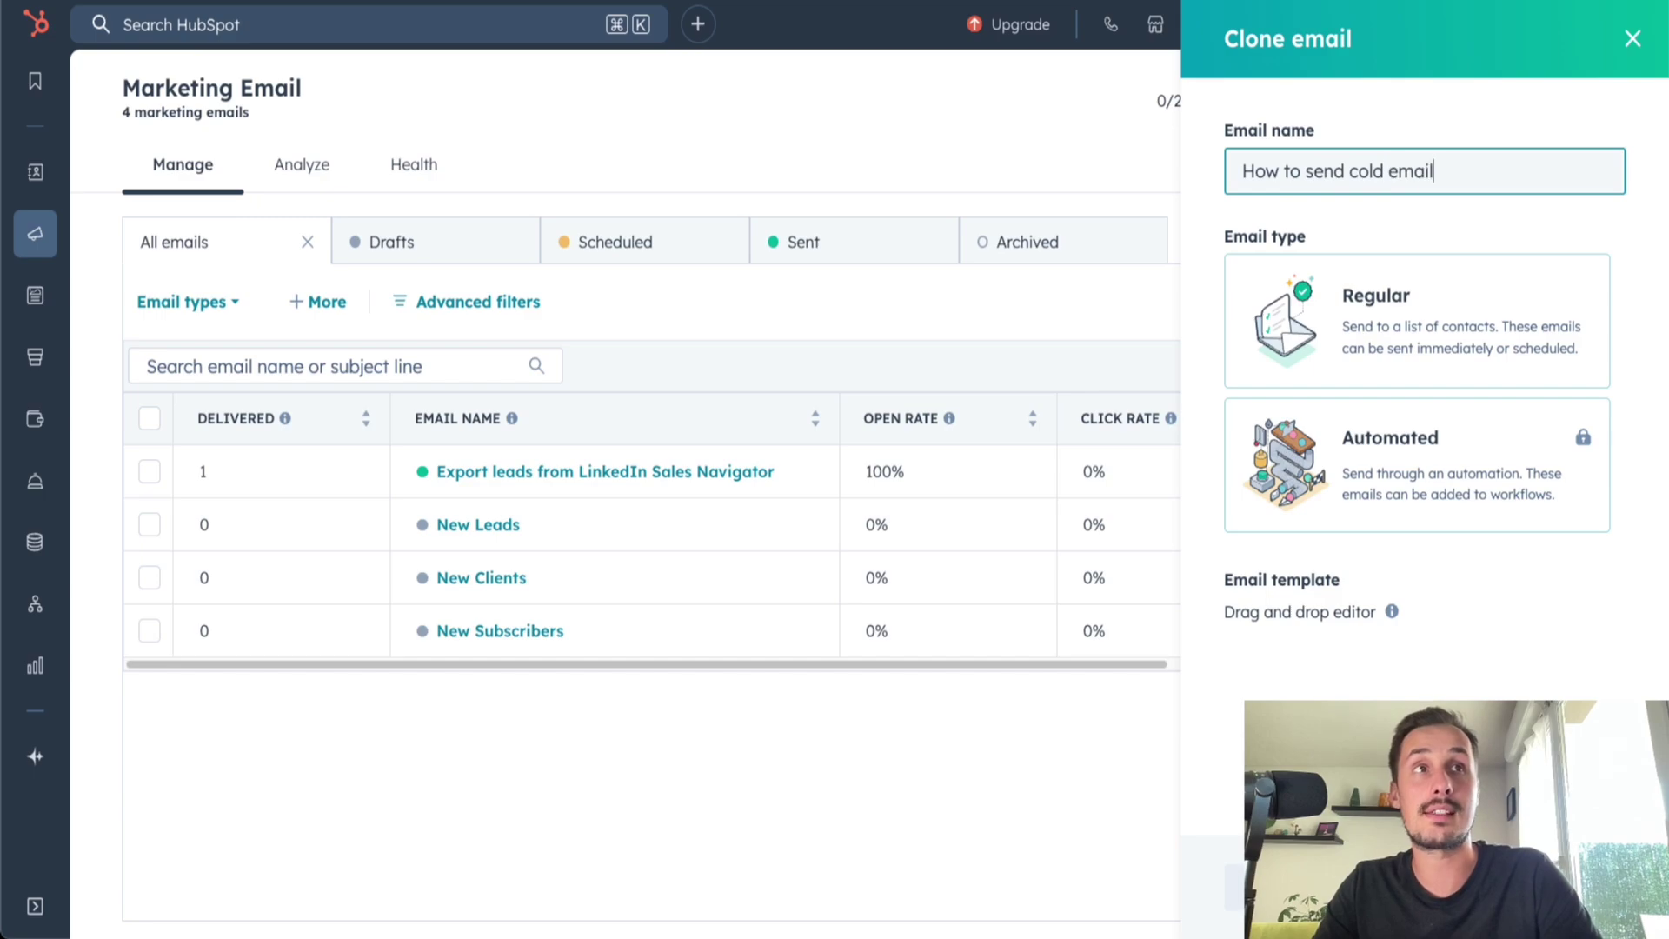
pyautogui.click(1347, 325)
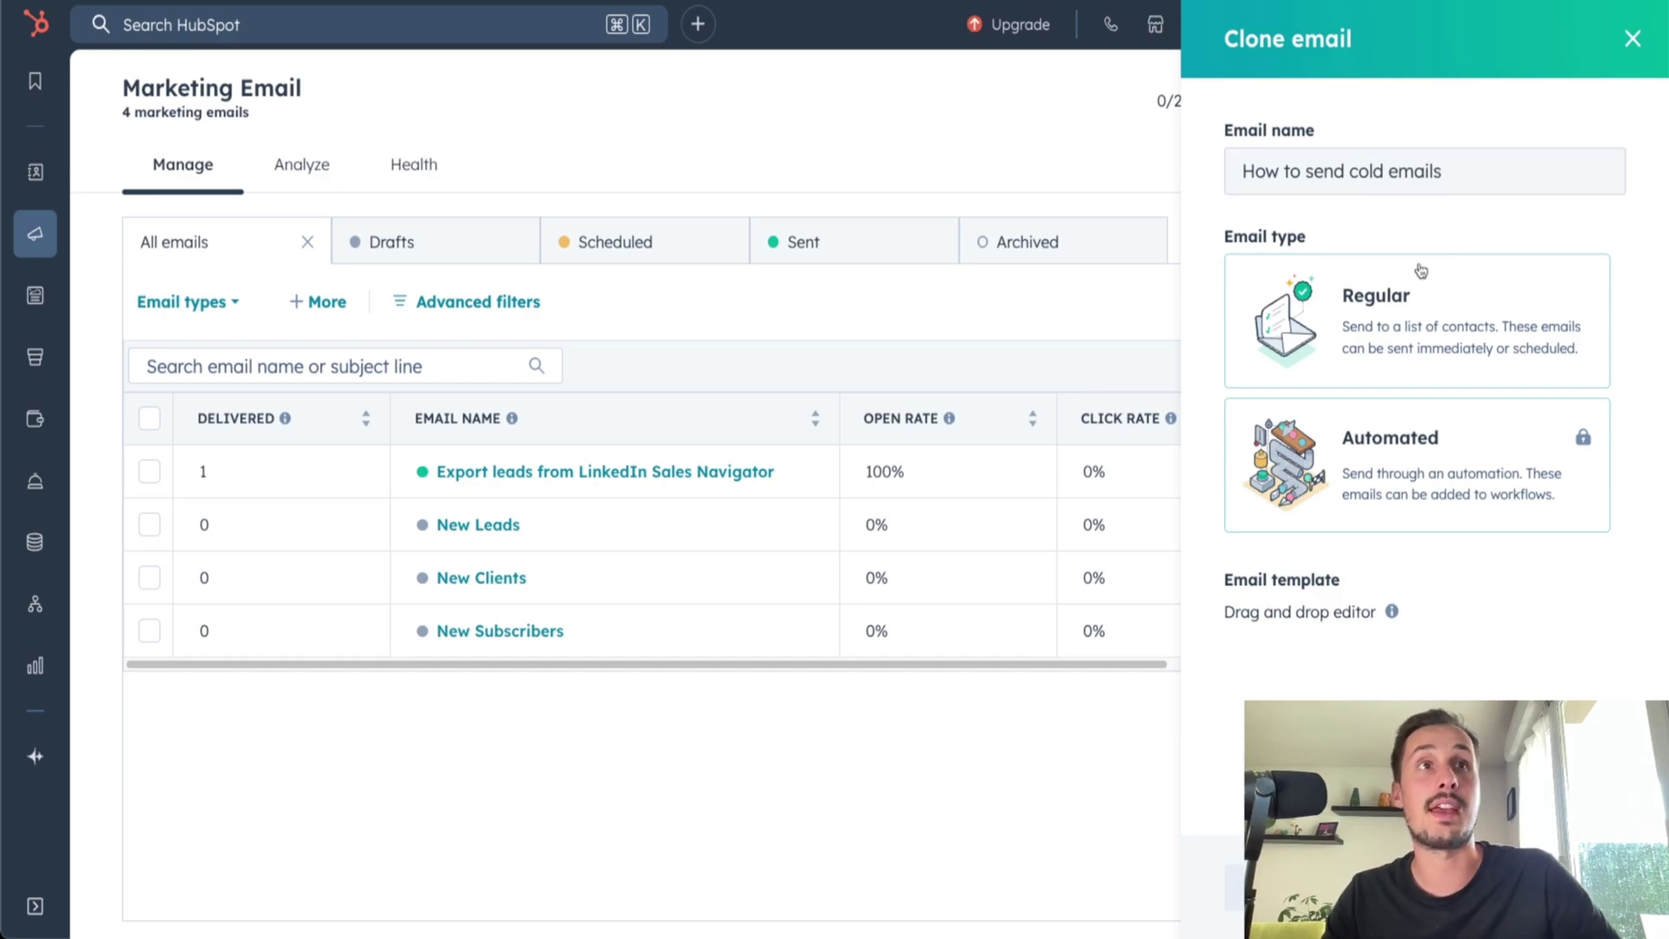
pyautogui.click(1377, 325)
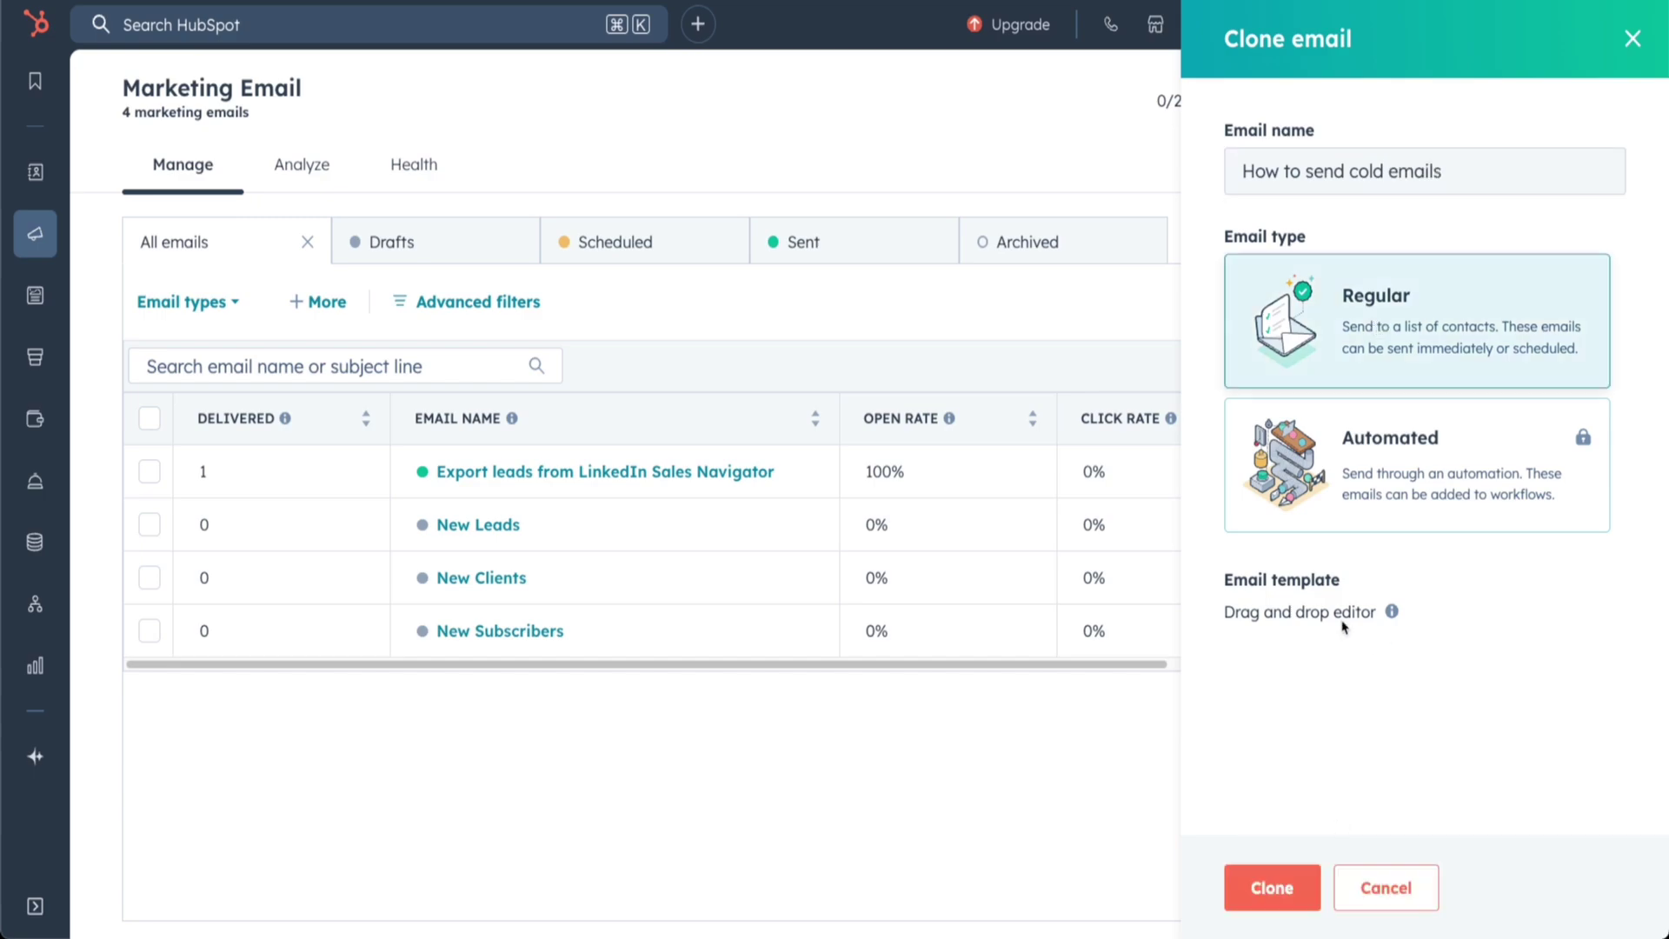
pyautogui.click(1256, 900)
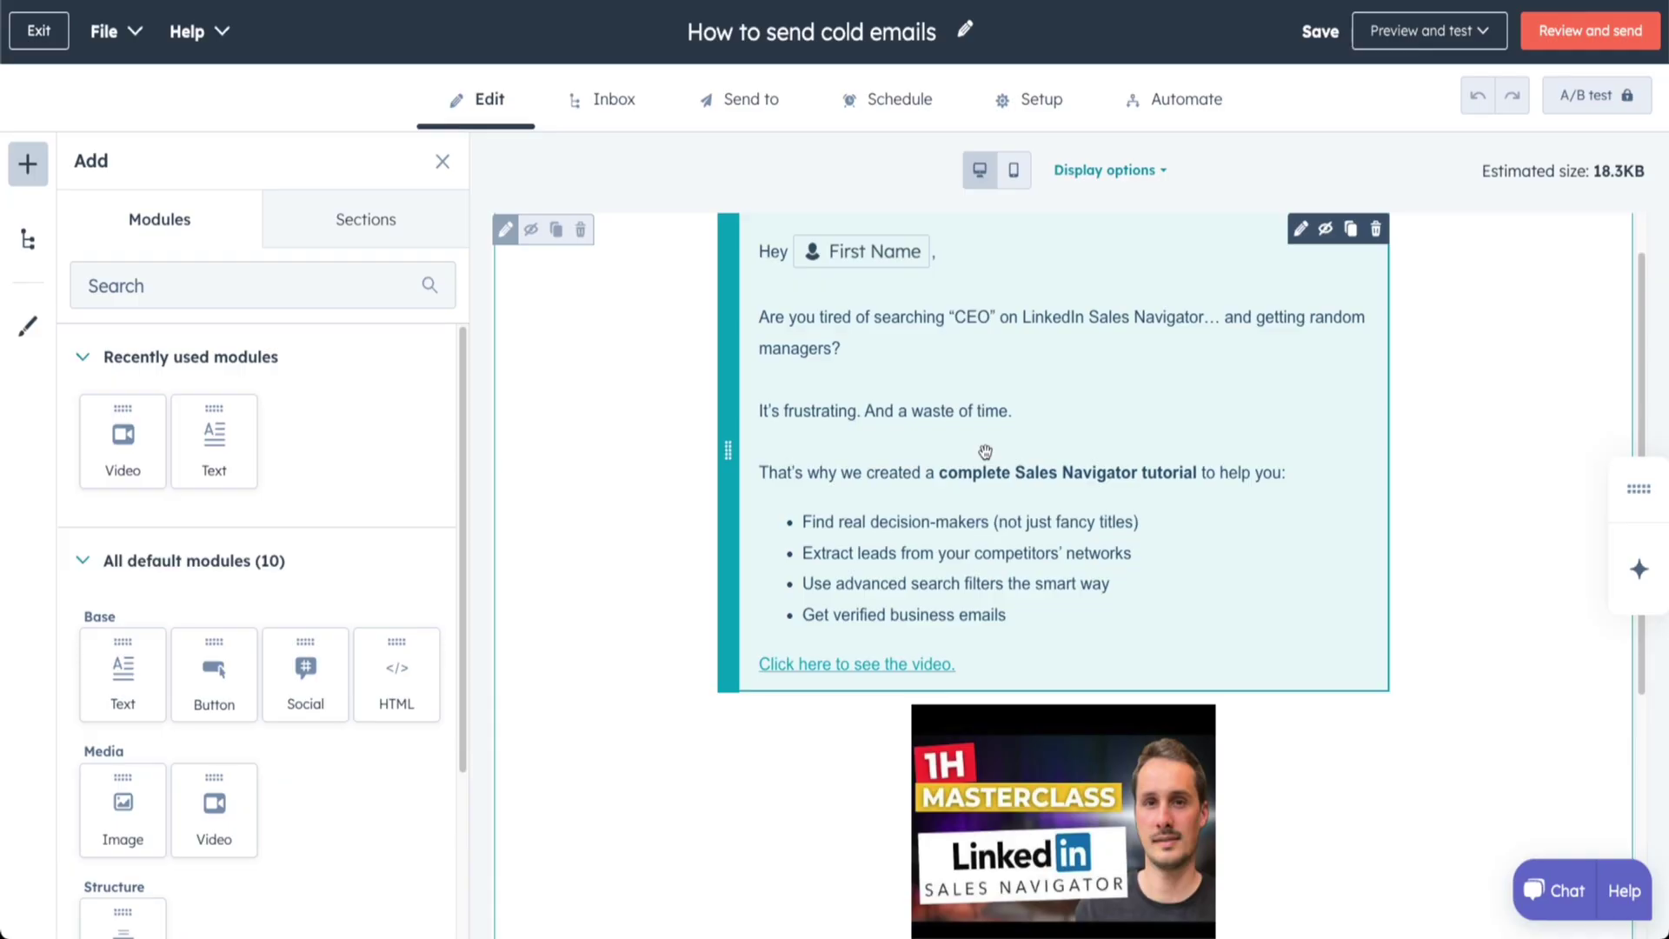